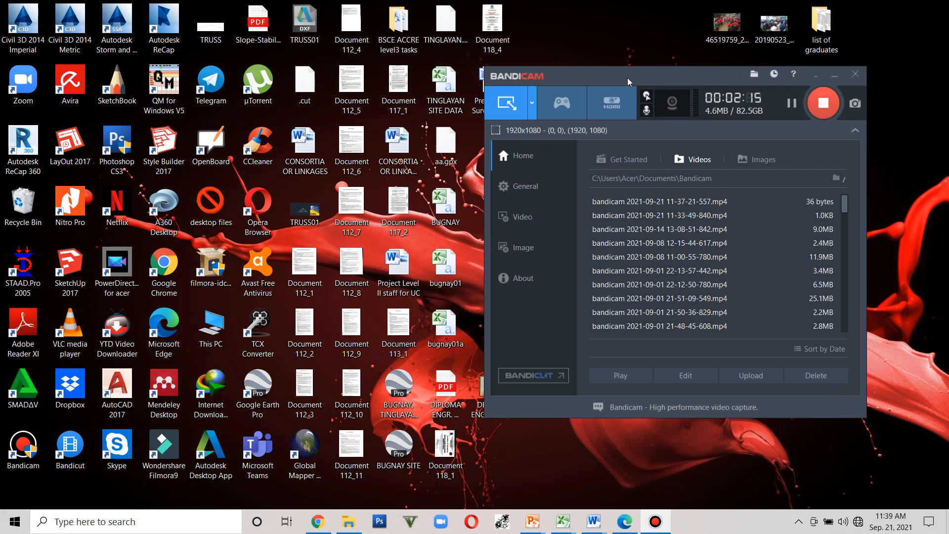
# - Launch STAAD.Pro from the desktop
pyautogui.moveTo(622, 75); pyautogui.dragTo(678, 39)
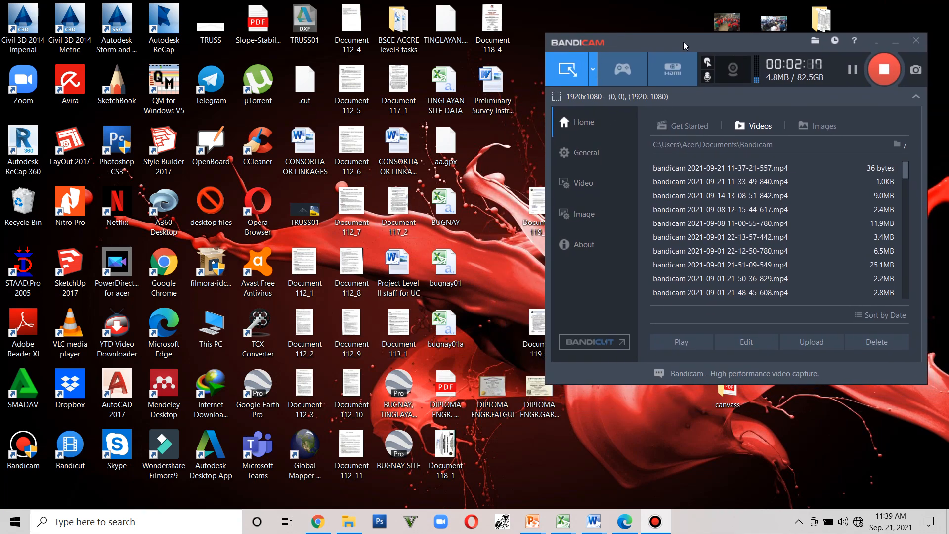
pyautogui.doubleClick(23, 270)
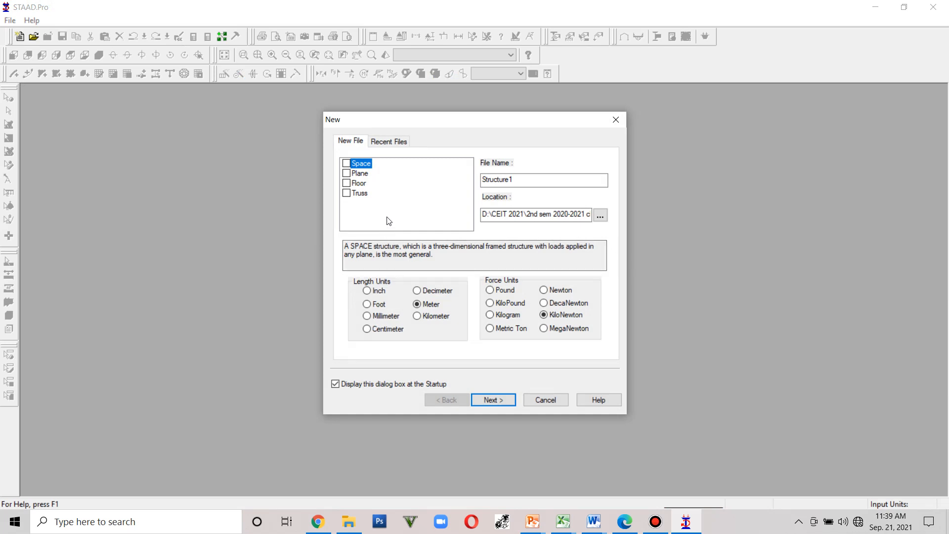
# - Create a new Truss structure file named TRUSS EXERCISE02 and finish the wizard with Add Beam
pyautogui.moveTo(525, 180); pyautogui.dragTo(474, 178)
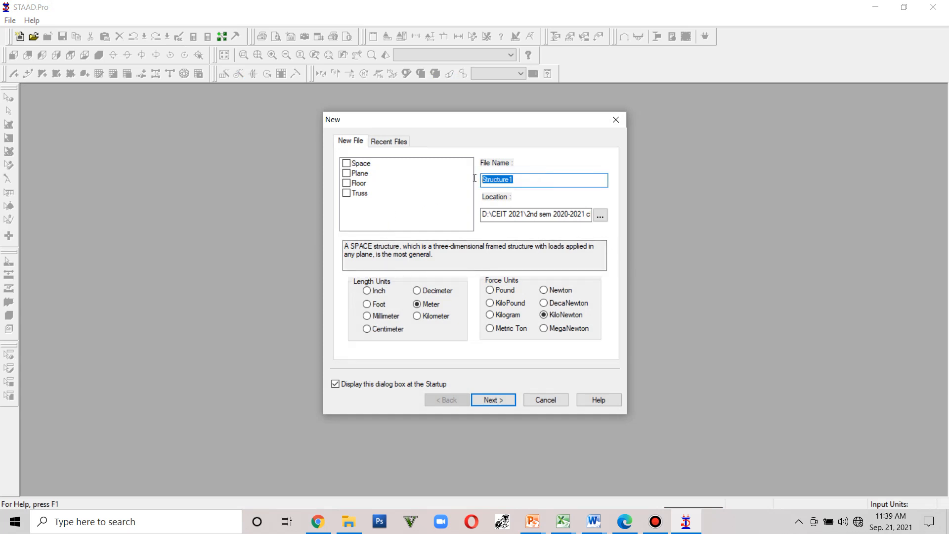
pyautogui.write('TRUSS EXERCISE02')
pyautogui.click(346, 194)
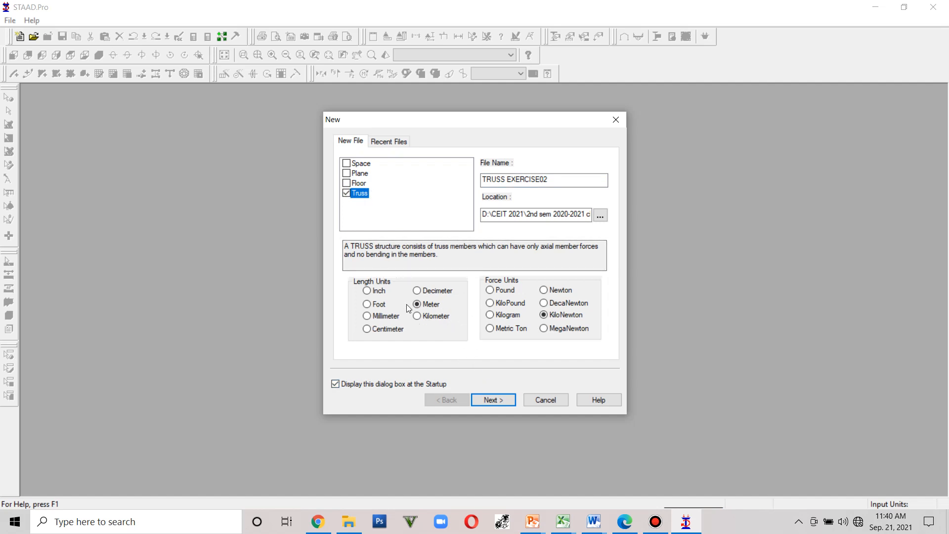
pyautogui.click(504, 402)
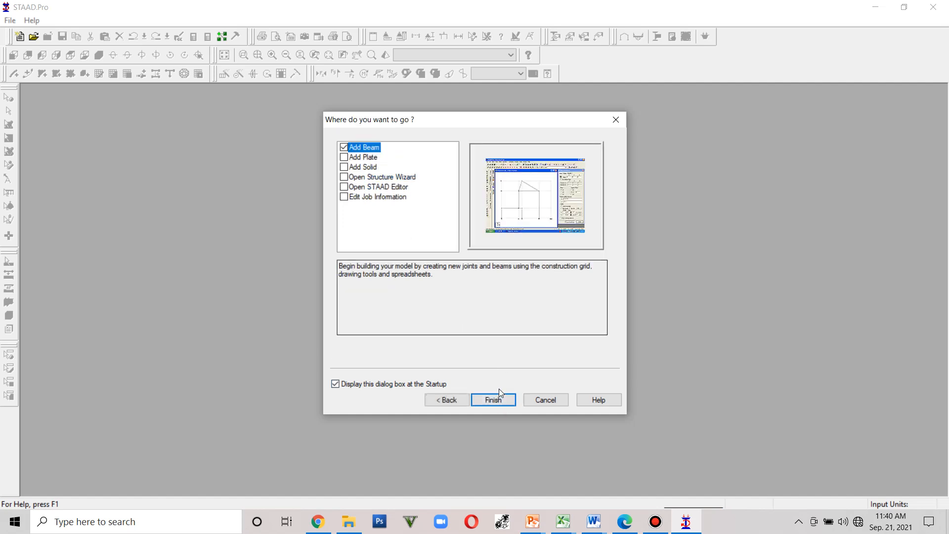
pyautogui.click(504, 401)
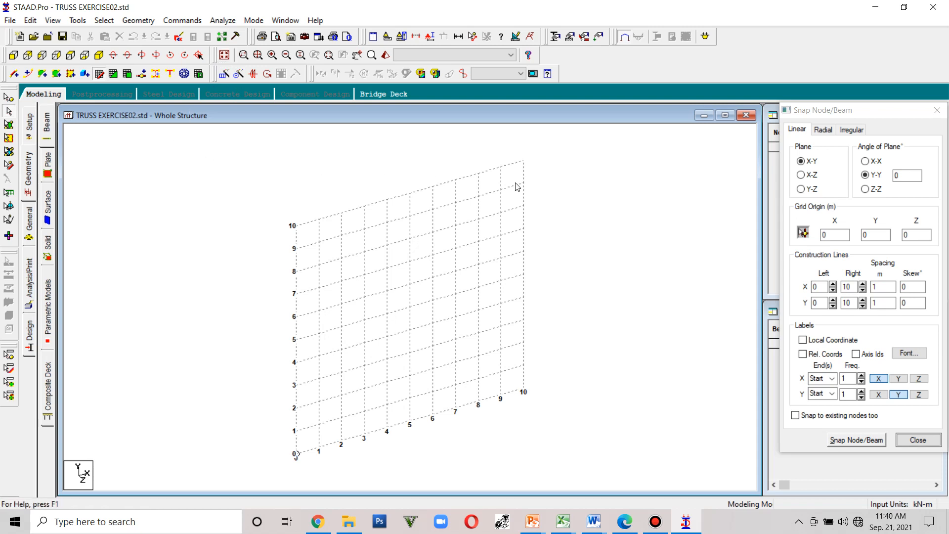
# - Switch the snap grid to the X-Z plane and close the snap grid dialog
pyautogui.click(807, 178)
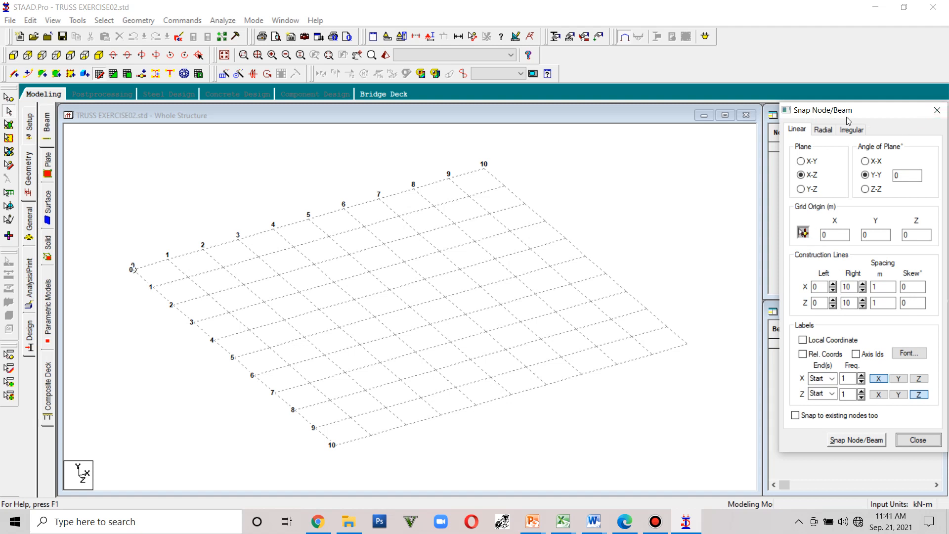
pyautogui.click(937, 111)
# - Add node 1 at X 50 m, Y 0, Z 50 m in the node table
pyautogui.click(832, 148)
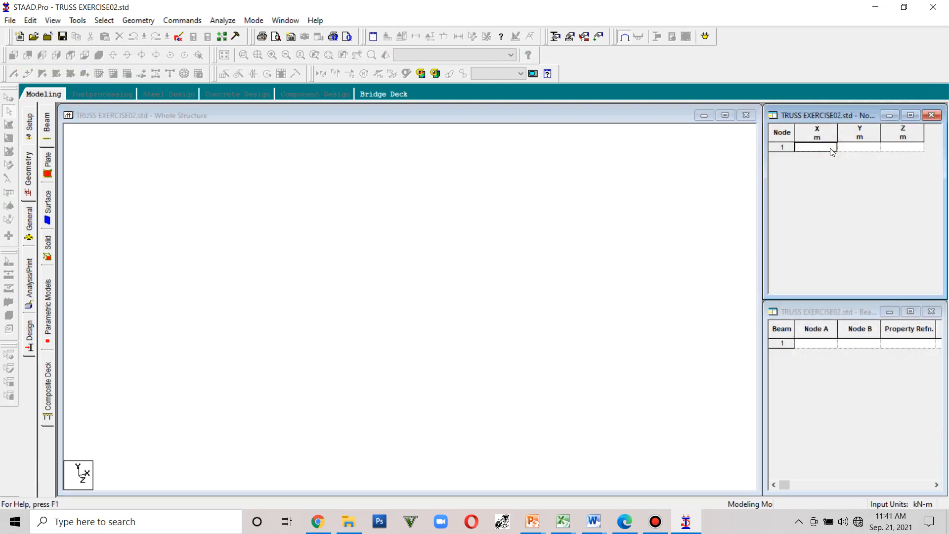
pyautogui.click(895, 147)
pyautogui.write('0')
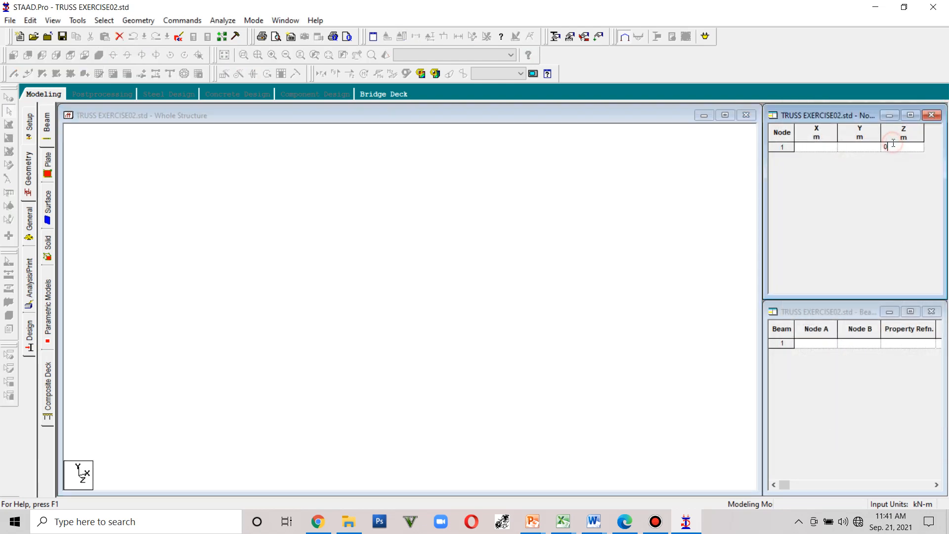
pyautogui.click(824, 148)
pyautogui.write('50')
pyautogui.click(897, 147)
pyautogui.write('5')
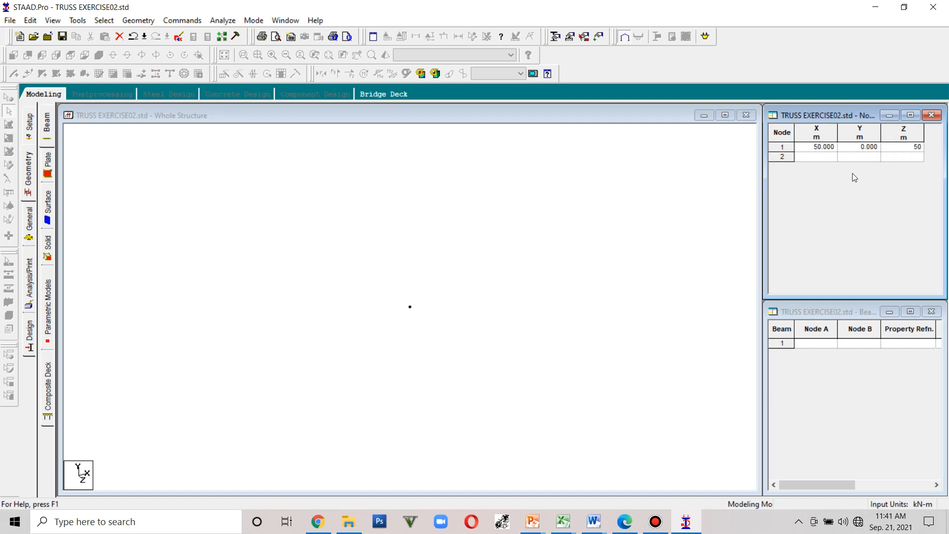
pyautogui.click(823, 158)
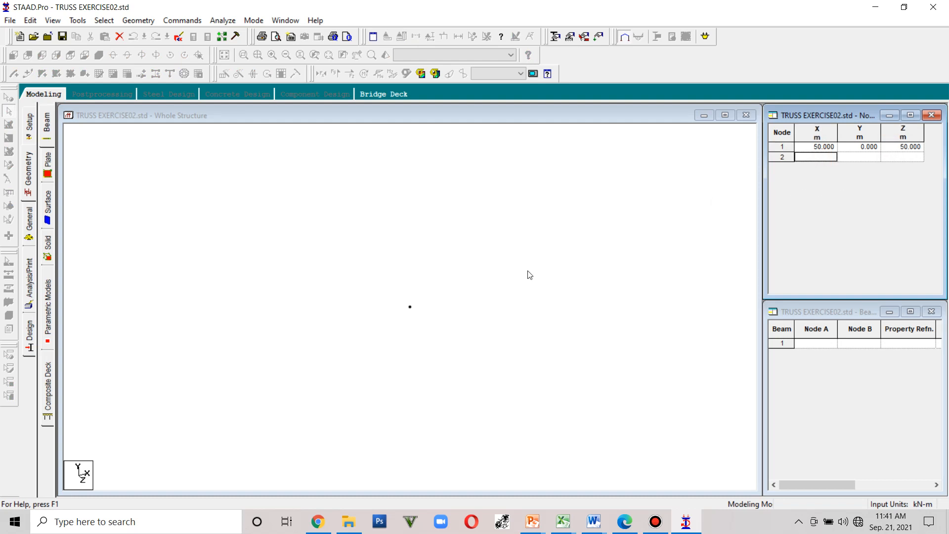
# - Select node 1 and copy it to the clipboard
pyautogui.moveTo(456, 334); pyautogui.dragTo(381, 286)
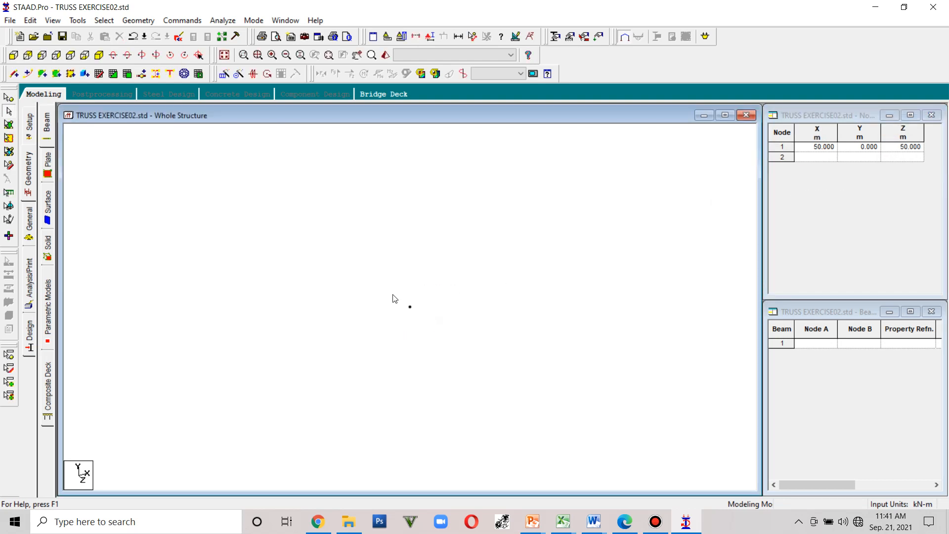
pyautogui.click(410, 307)
pyautogui.click(9, 99)
pyautogui.moveTo(447, 340); pyautogui.dragTo(387, 281)
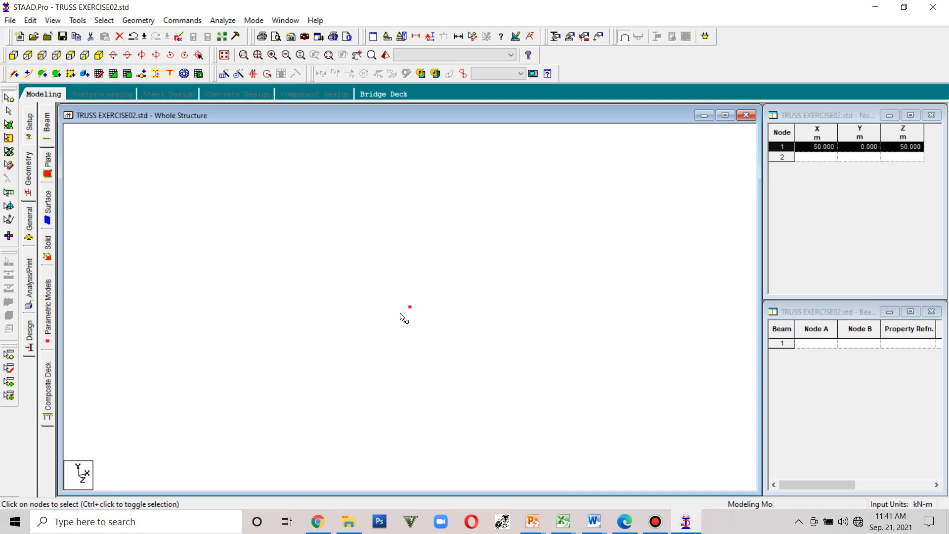
pyautogui.hotkey('ctrl', 'c')
pyautogui.hotkey('ctrl', 'v')
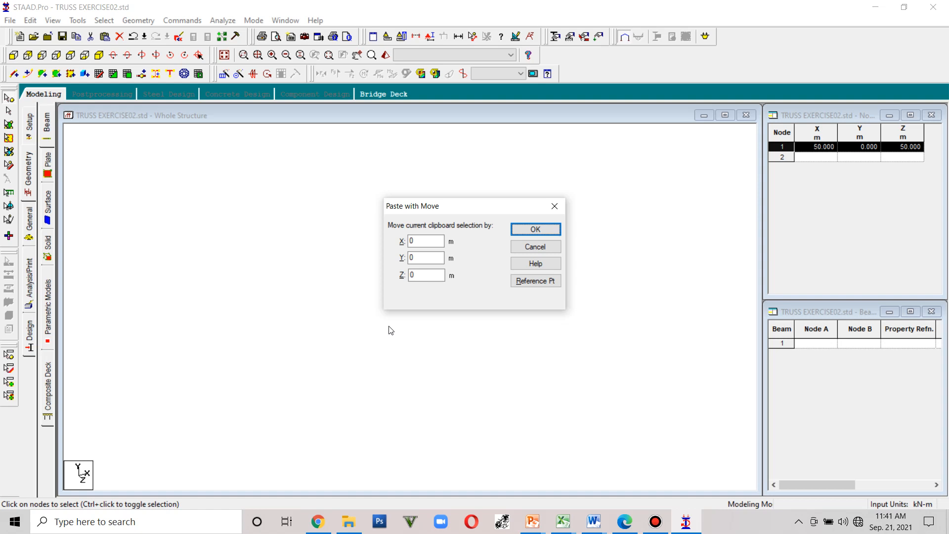
pyautogui.click(554, 205)
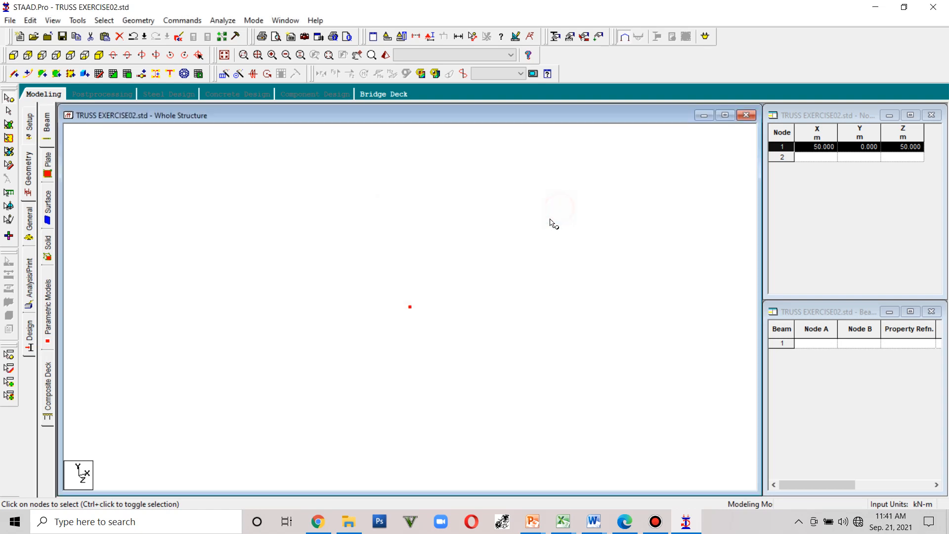
# - Paste node 1 with a 7 m move along Z to create a second node
pyautogui.click(85, 55)
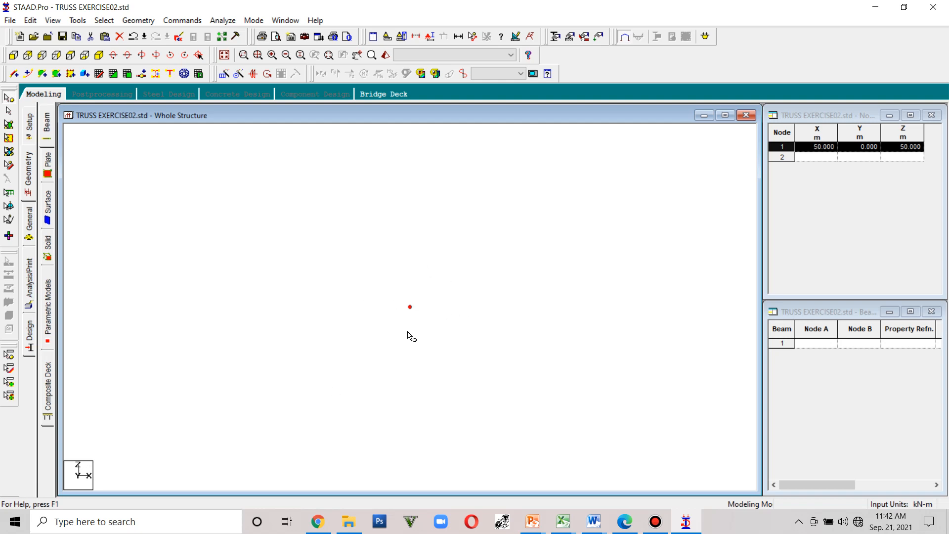
pyautogui.hotkey('ctrl', 'v')
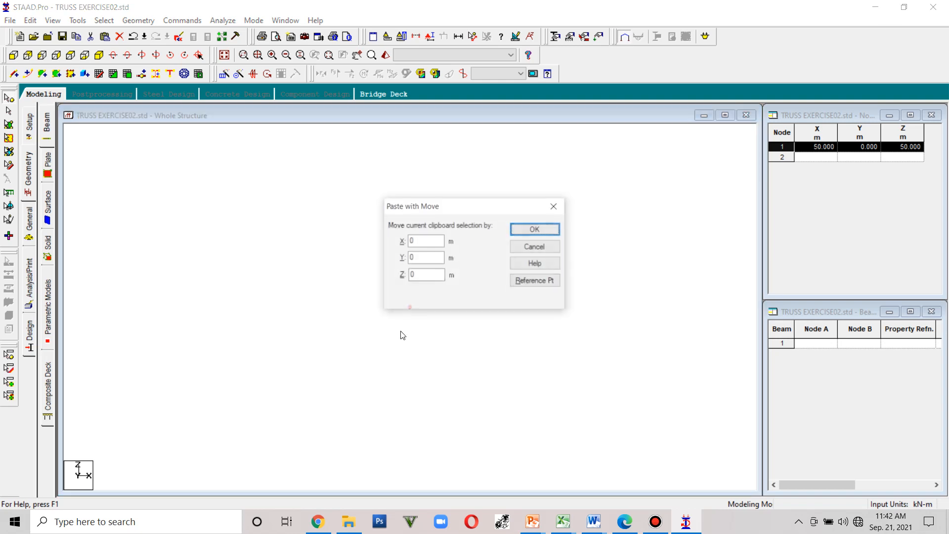
pyautogui.doubleClick(417, 275)
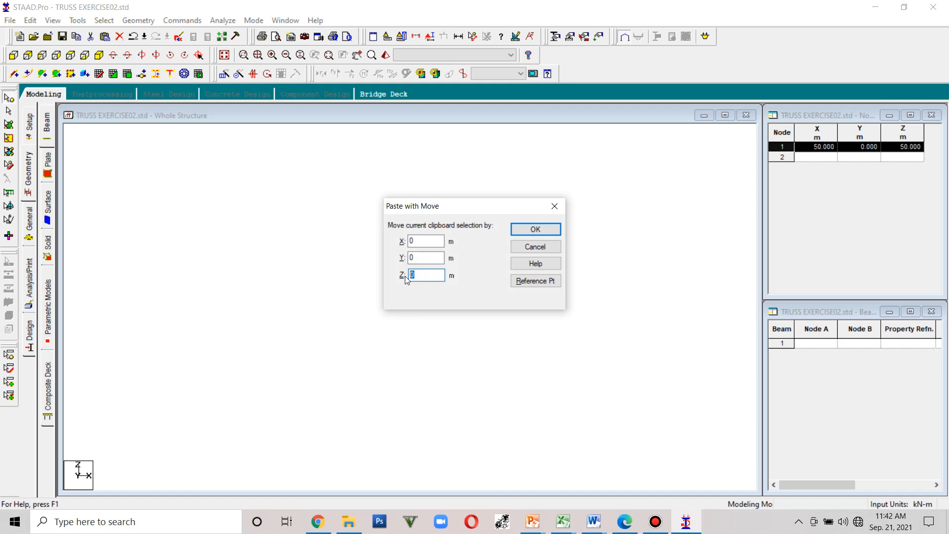
pyautogui.write('7')
pyautogui.click(529, 230)
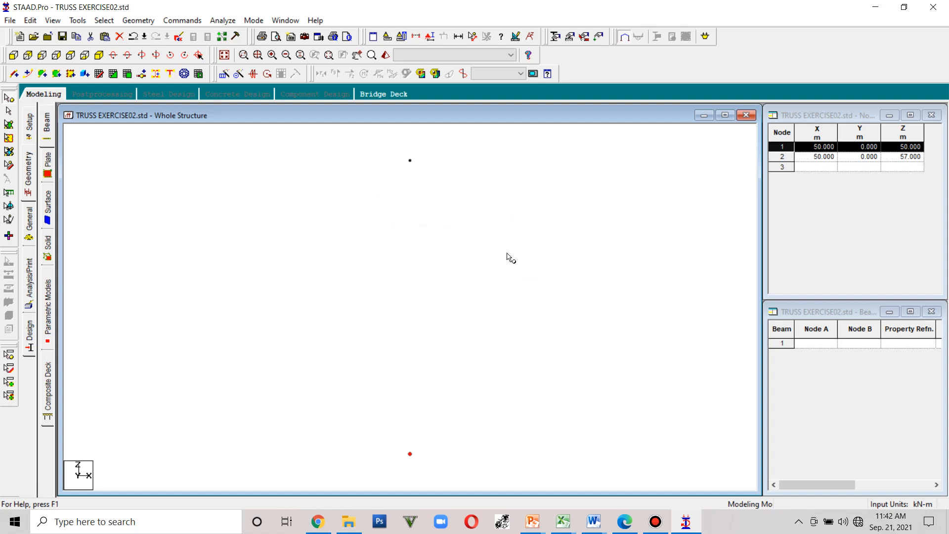
# - Draw a beam connecting node 1 to node 2
pyautogui.click(14, 74)
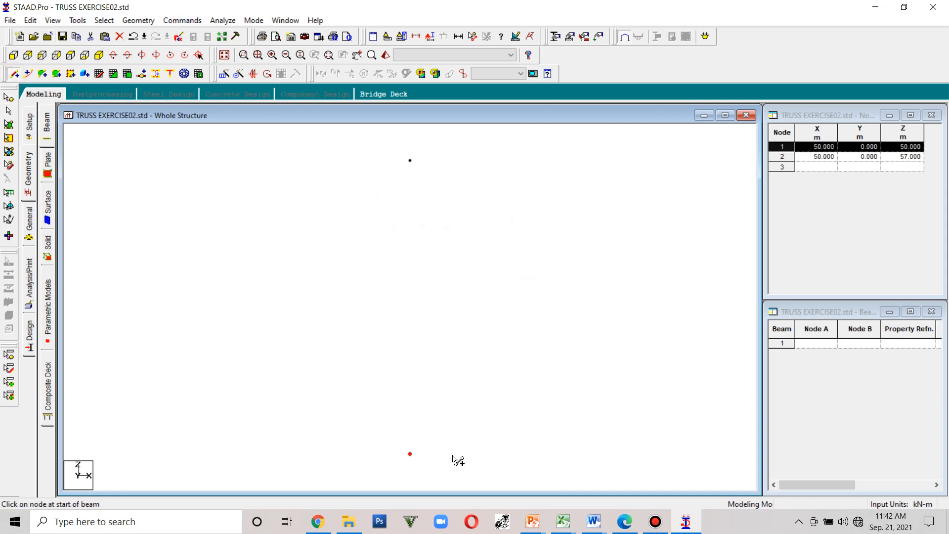
pyautogui.click(410, 453)
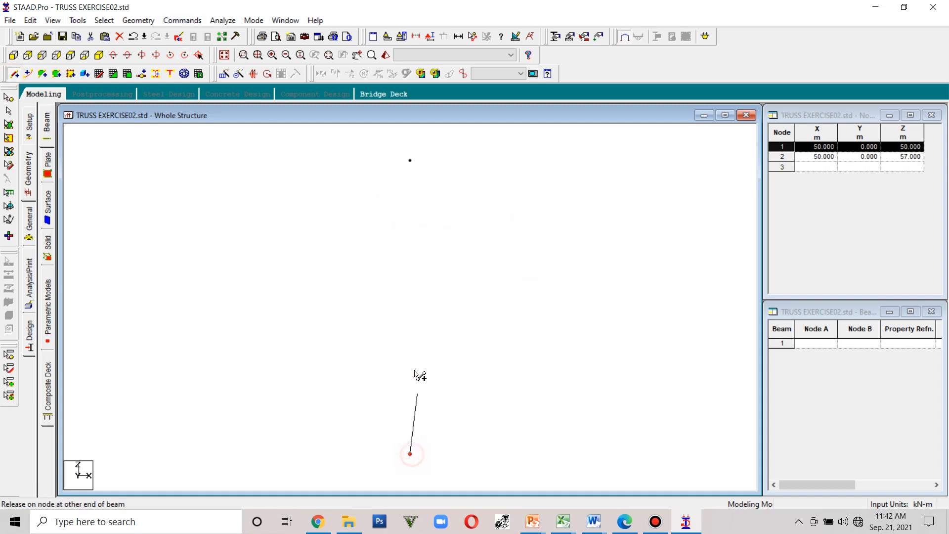
pyautogui.click(410, 161)
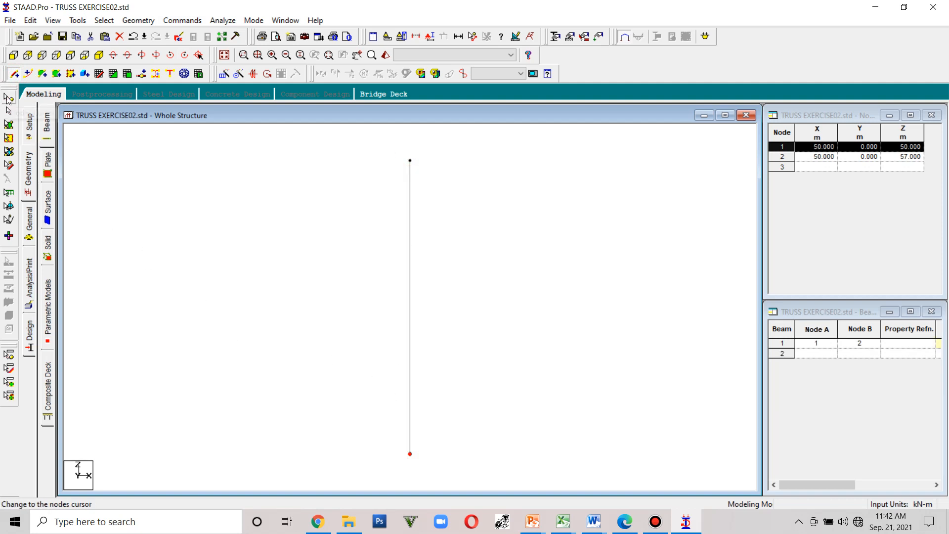
# - Select the beam and try a 360-degree 3D circular repeat about the Y axis, then undo it
pyautogui.click(9, 111)
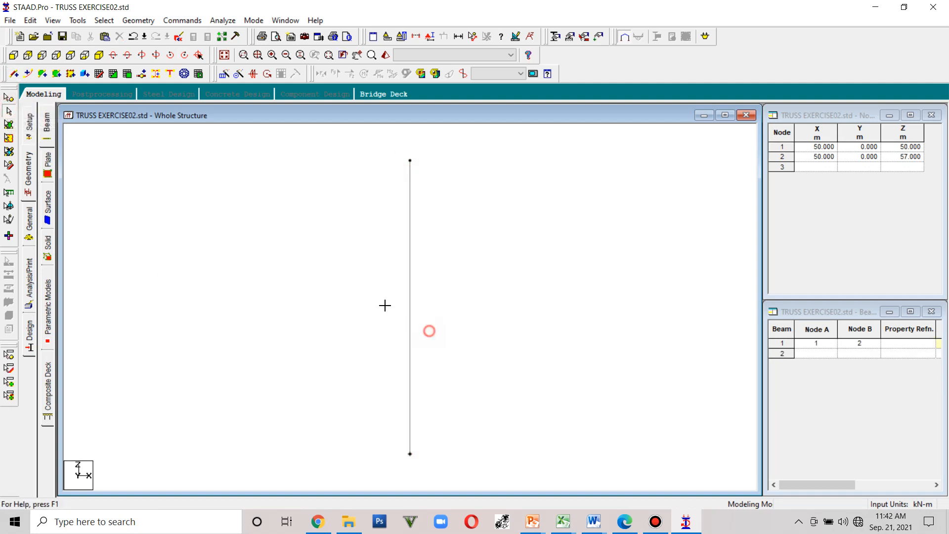
pyautogui.click(410, 321)
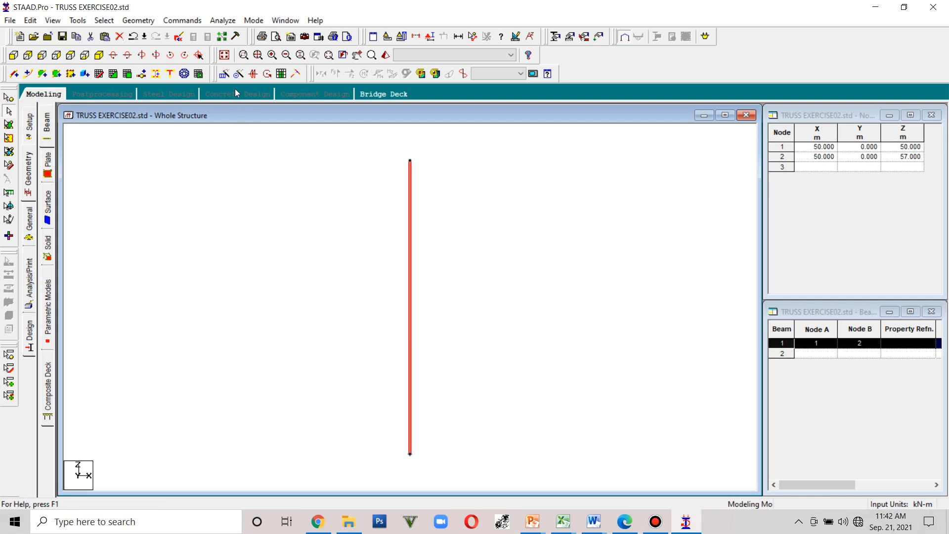
pyautogui.click(238, 74)
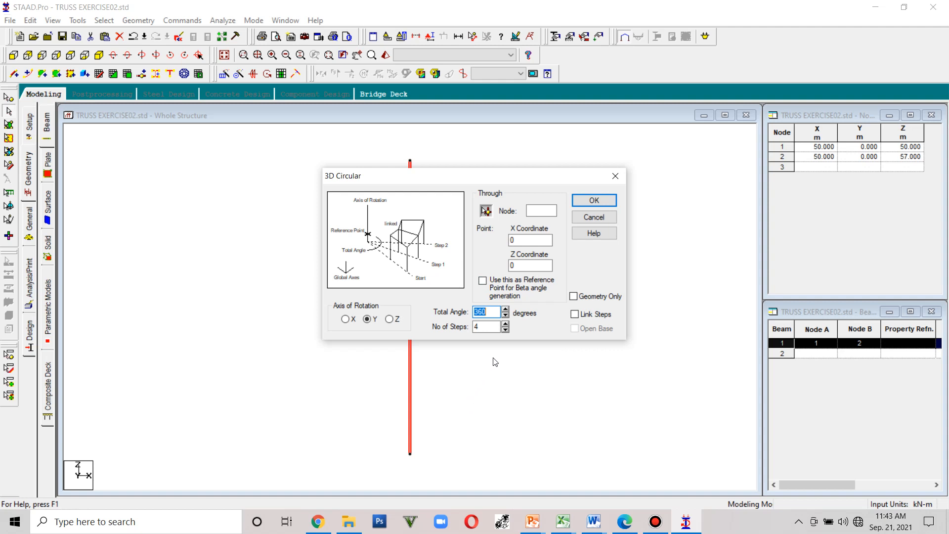
pyautogui.click(506, 324)
pyautogui.click(506, 324)
pyautogui.click(506, 323)
pyautogui.click(594, 201)
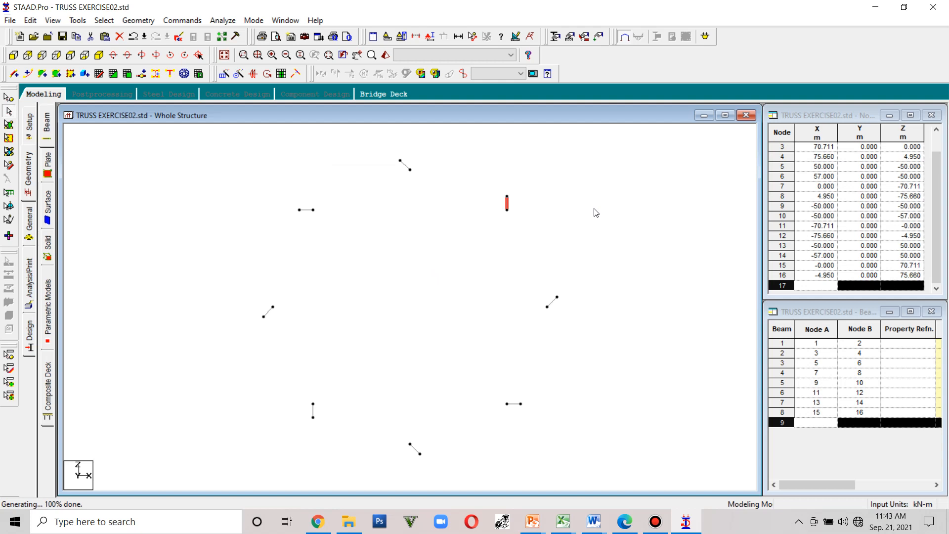
pyautogui.hotkey('ctrl', 'z')
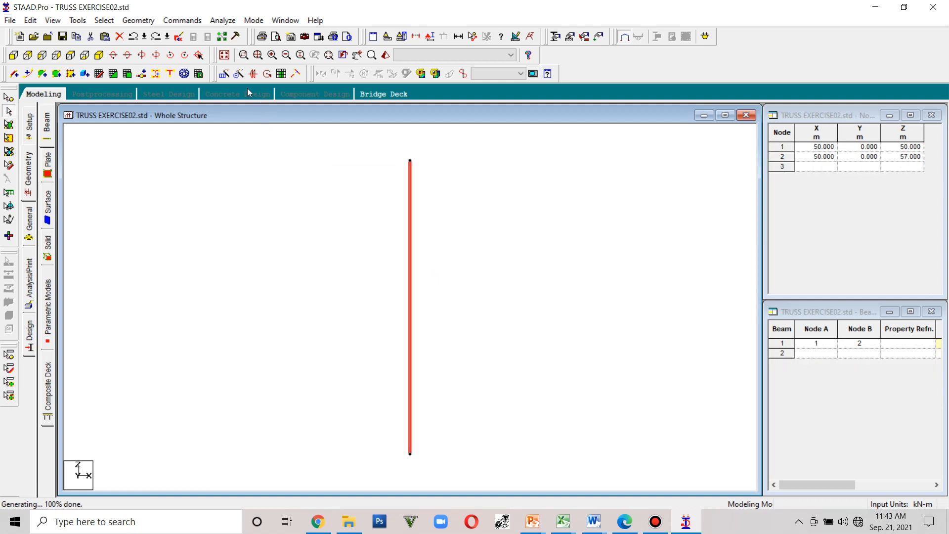
# - Try the 3D circular repeat again with 8 steps and undo it
pyautogui.click(237, 74)
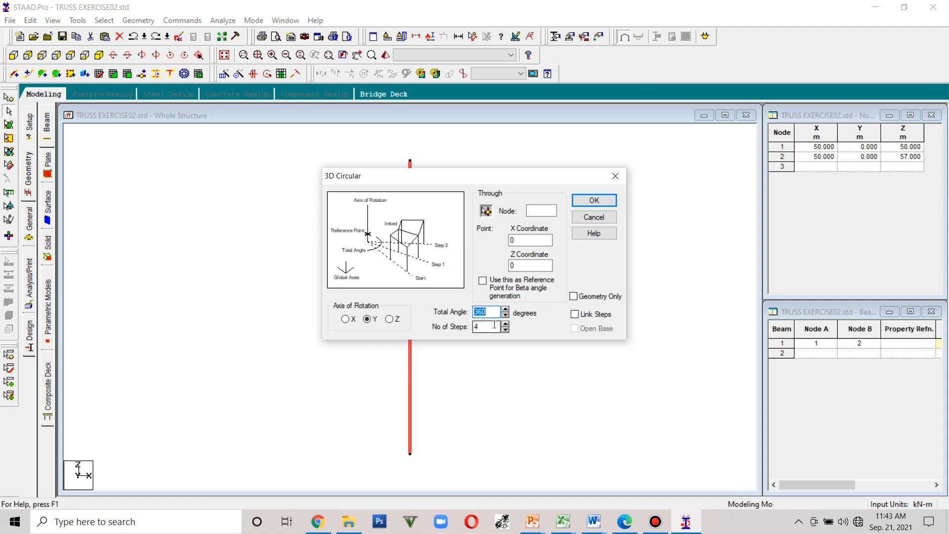
pyautogui.moveTo(494, 328); pyautogui.dragTo(470, 326)
pyautogui.write('8')
pyautogui.click(594, 203)
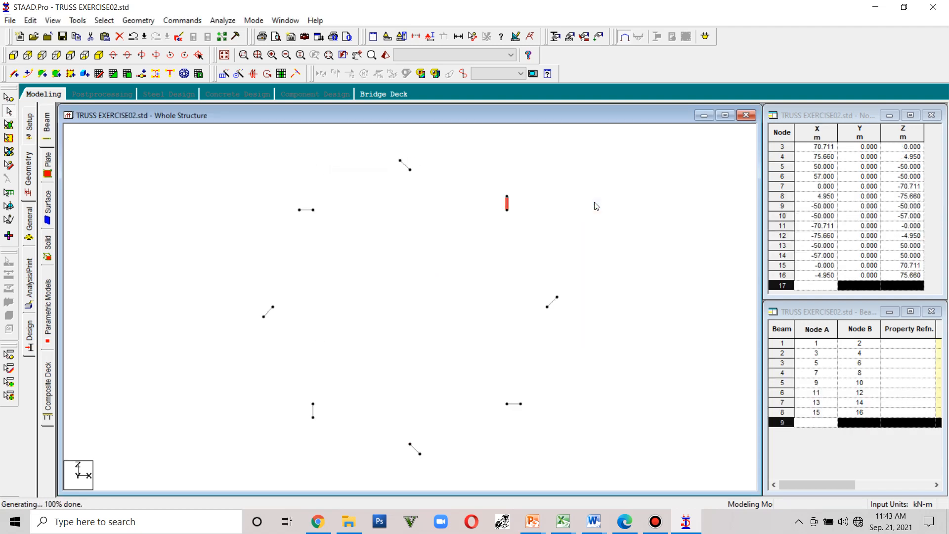
pyautogui.hotkey('ctrl', 'z')
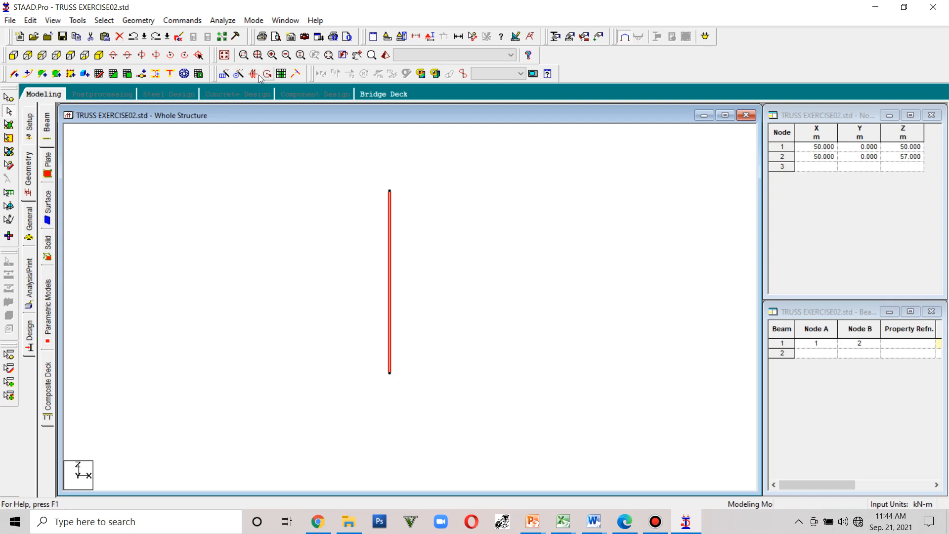
pyautogui.click(654, 523)
pyautogui.click(654, 523)
pyautogui.click(654, 523)
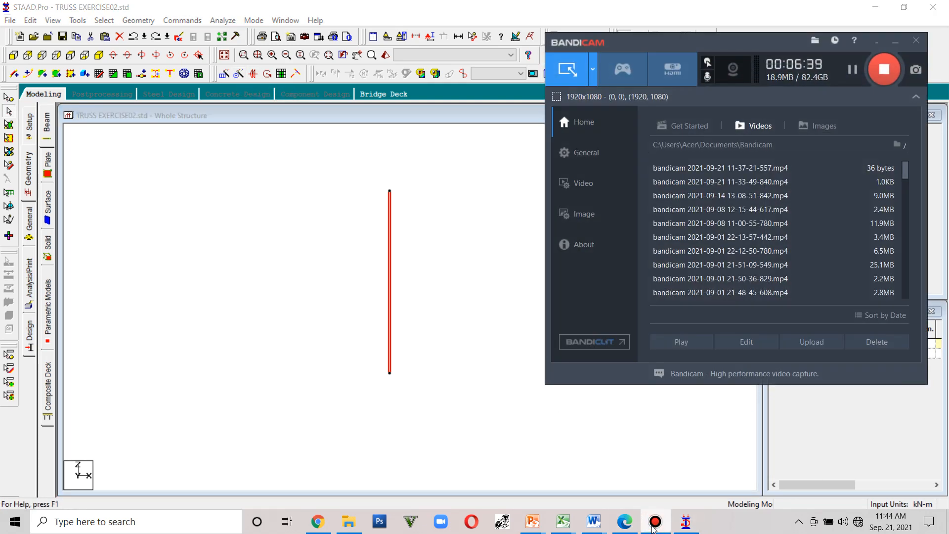
pyautogui.click(654, 524)
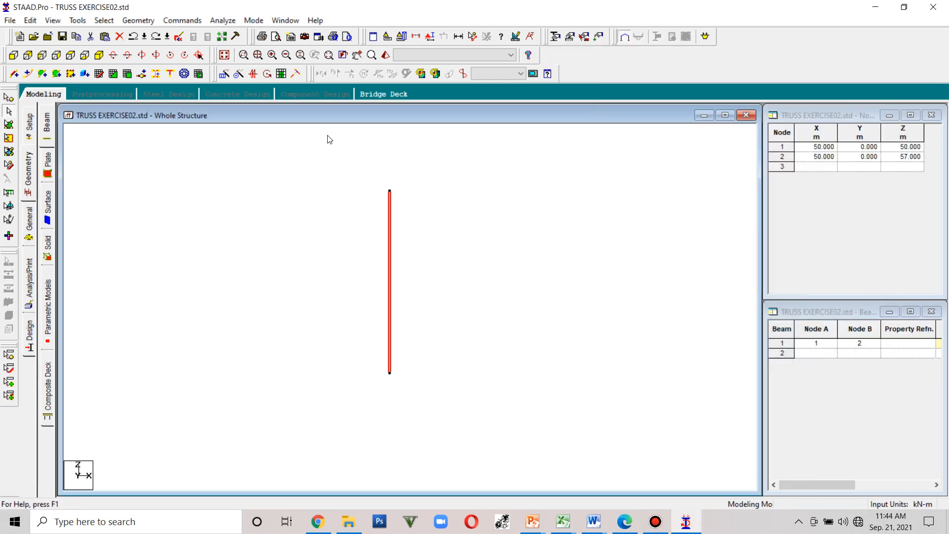
# - Try a 360-degree circular repeat of the beam about Y through node 2 with 8 linked steps, then undo it
pyautogui.click(238, 75)
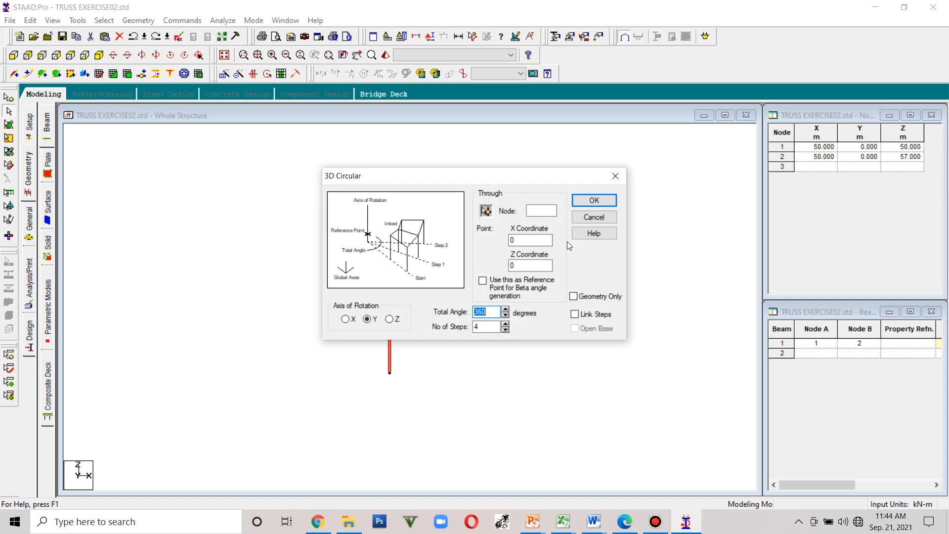
pyautogui.click(543, 212)
pyautogui.doubleClick(476, 327)
pyautogui.click(583, 316)
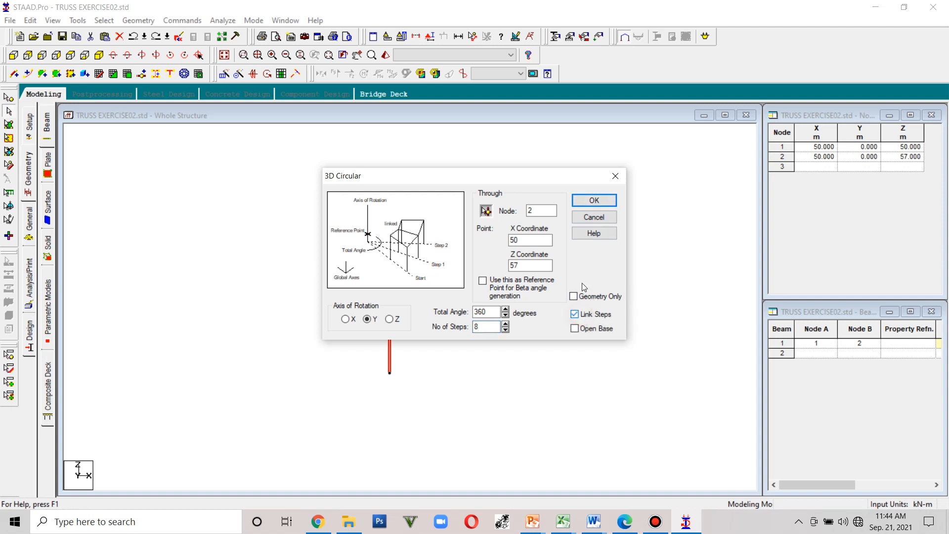
pyautogui.click(587, 201)
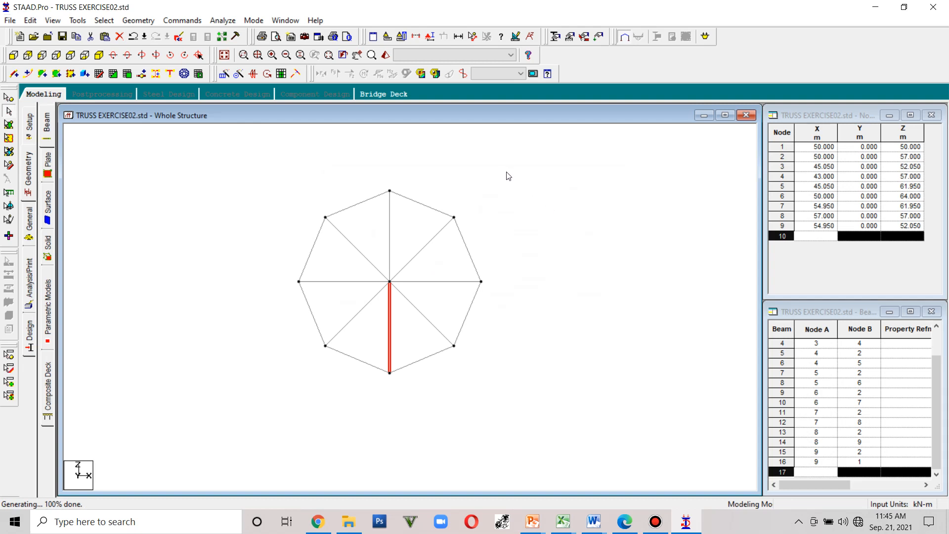
pyautogui.hotkey('ctrl', 'z')
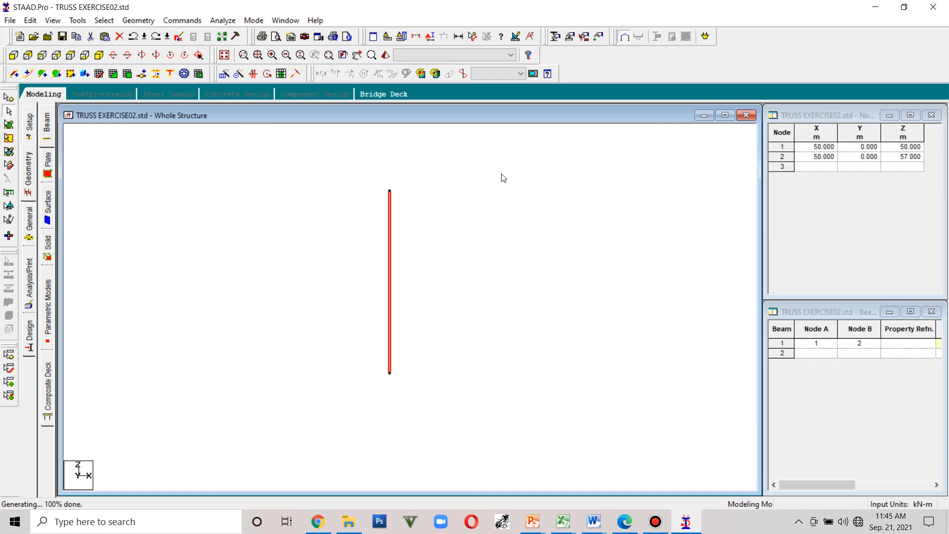
# - Try the circular repeat through node 2 with 8 steps but without linking, saving the file when asked, then undo it
pyautogui.click(239, 74)
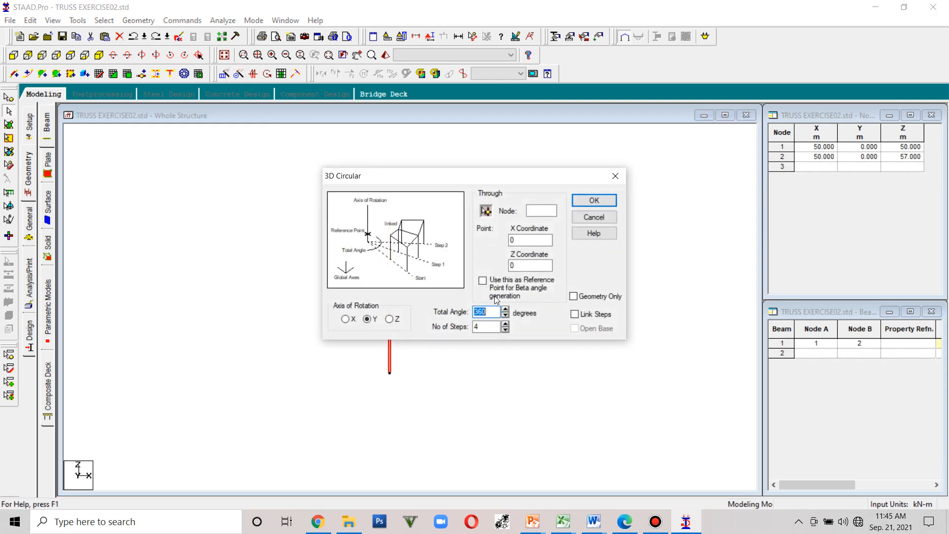
pyautogui.click(543, 210)
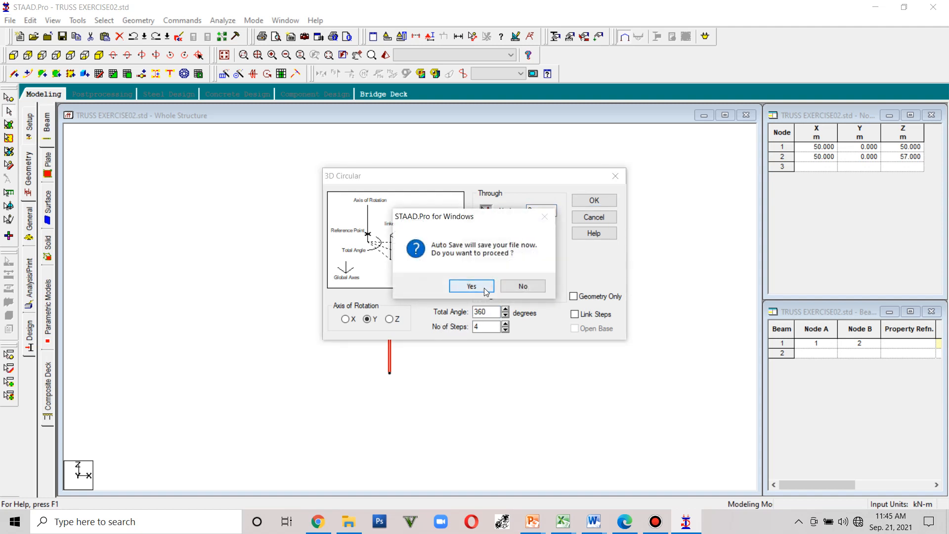
pyautogui.click(484, 287)
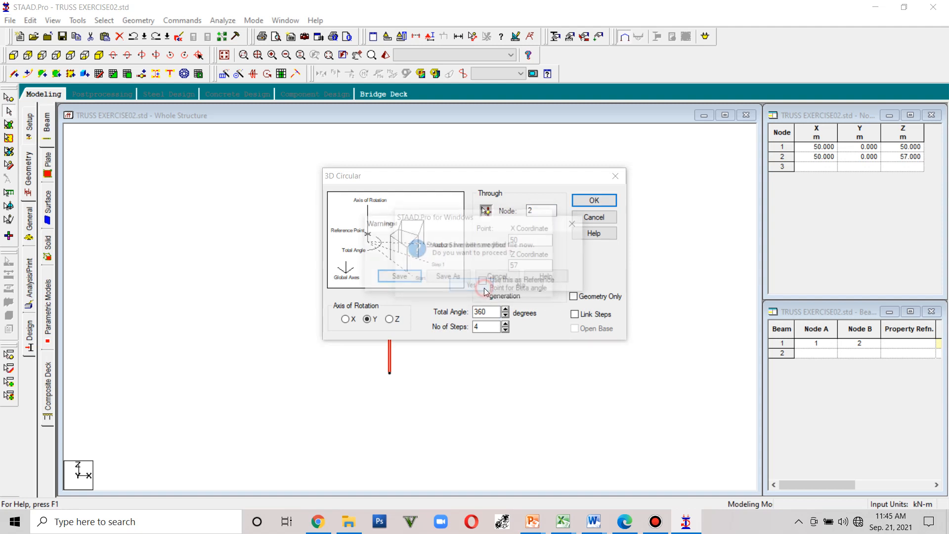
pyautogui.click(397, 275)
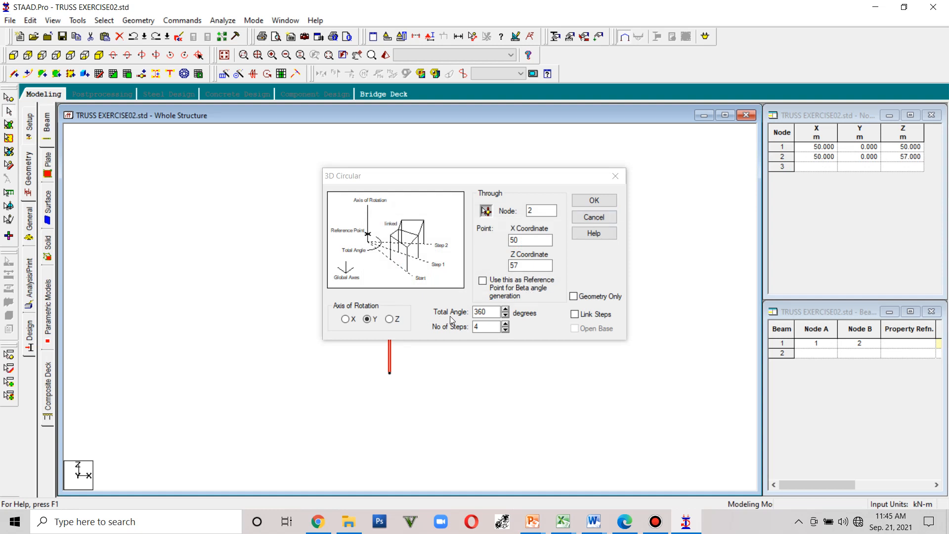
pyautogui.click(505, 323)
pyautogui.click(505, 324)
pyautogui.click(505, 323)
pyautogui.click(505, 324)
pyautogui.click(505, 324)
pyautogui.click(505, 330)
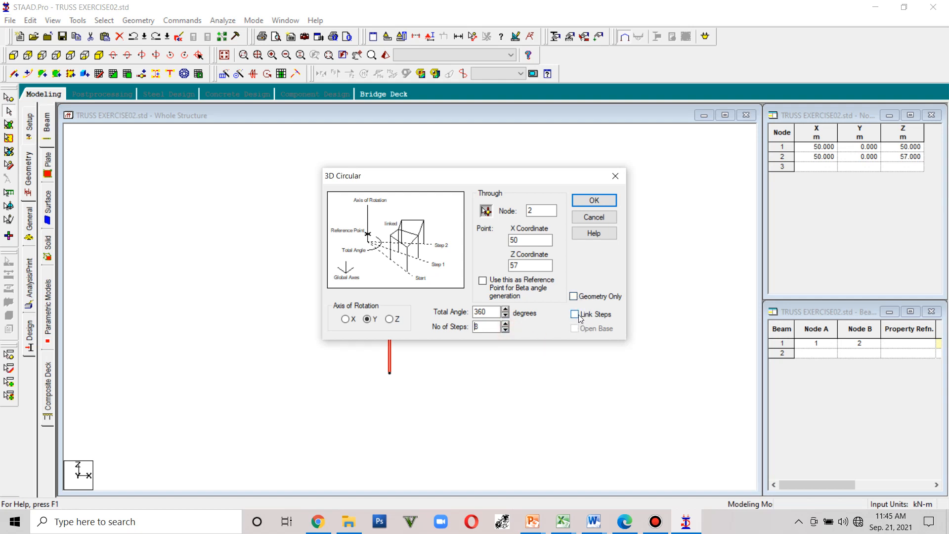
pyautogui.click(597, 200)
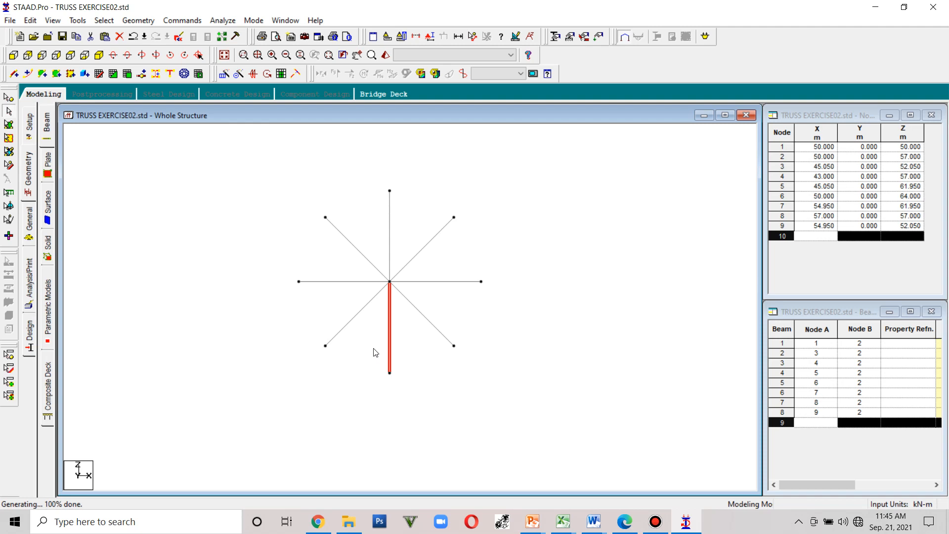
pyautogui.hotkey('ctrl', 'z')
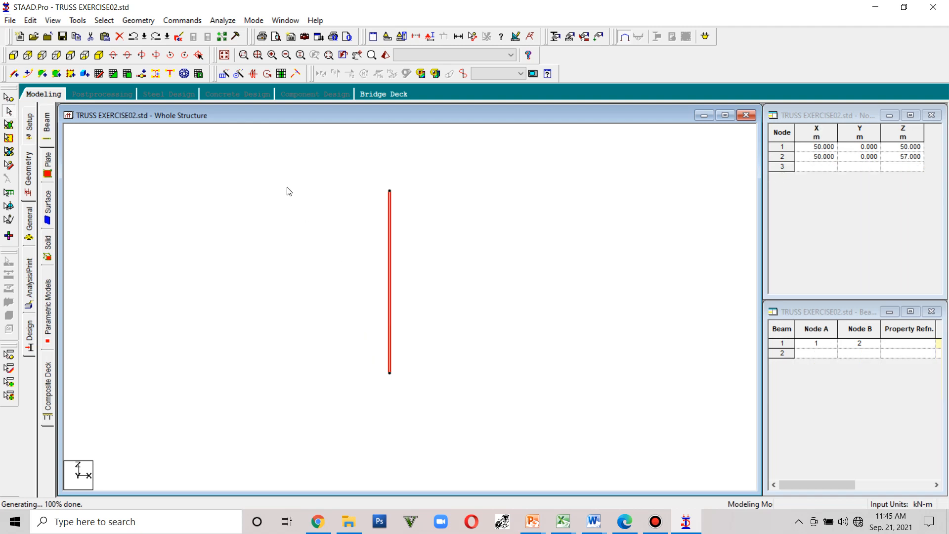
# - Generate a 360-degree 3D circular repeat of the beam about Y through node 2 with 8 linked steps
pyautogui.click(238, 74)
pyautogui.click(543, 211)
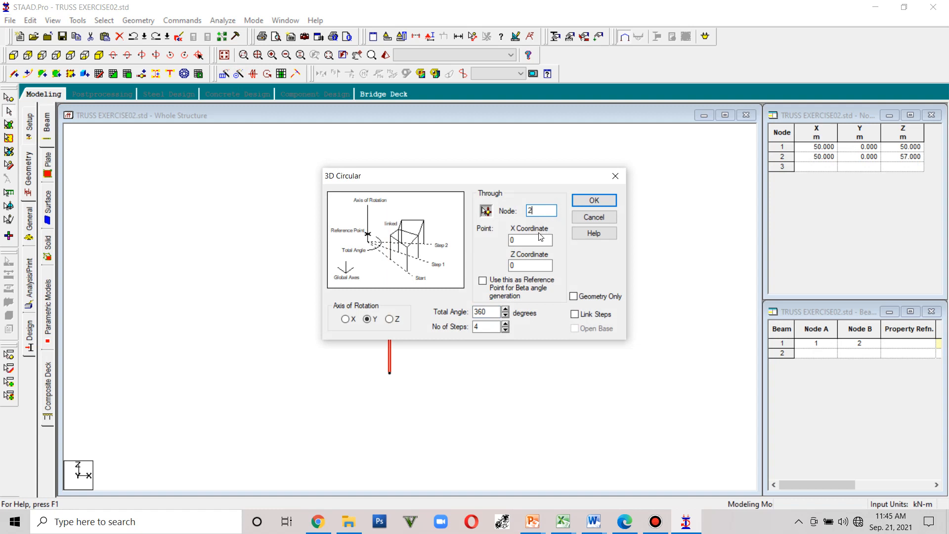
pyautogui.doubleClick(489, 326)
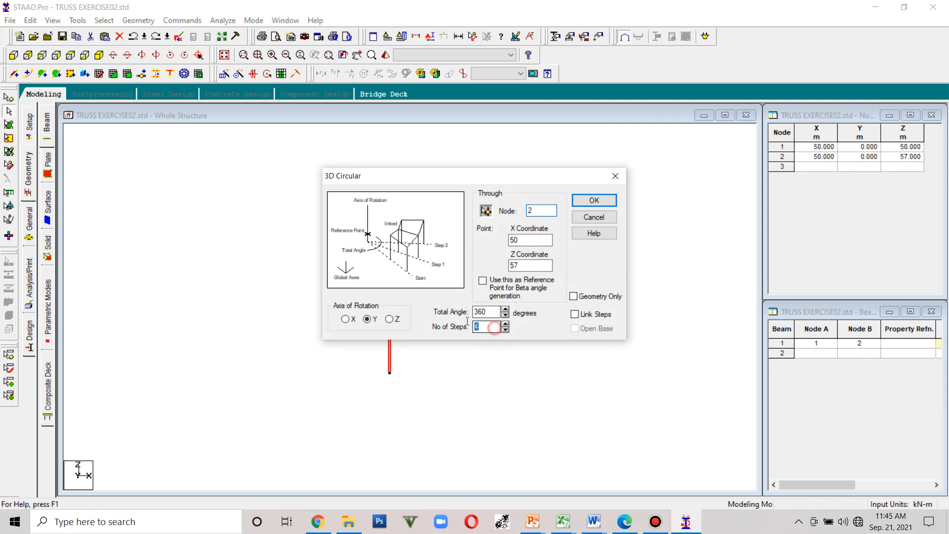
pyautogui.click(575, 314)
pyautogui.click(607, 197)
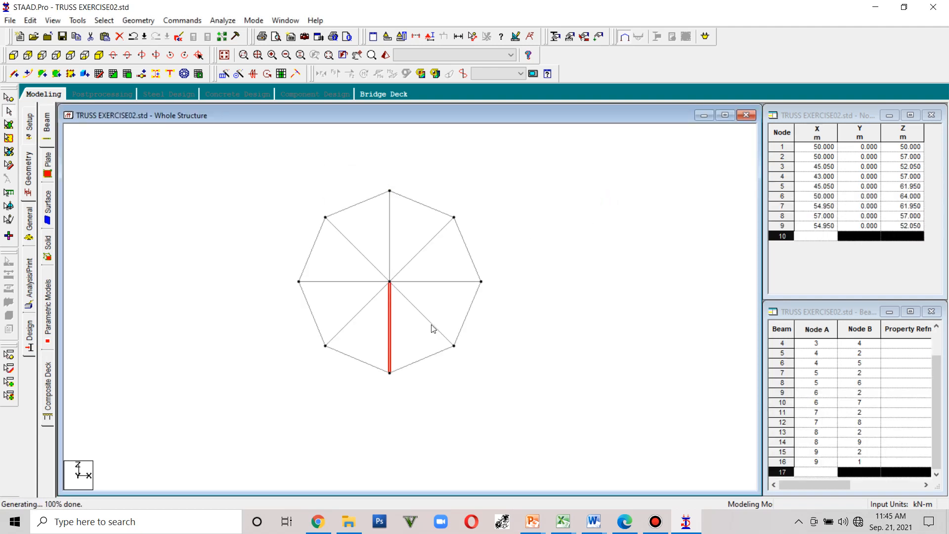
# - Select all beams and make a linked 3D repeat of one step along Y with 3.2 m spacing
pyautogui.moveTo(428, 328); pyautogui.dragTo(362, 265)
pyautogui.click(544, 320)
pyautogui.moveTo(540, 394); pyautogui.dragTo(252, 190)
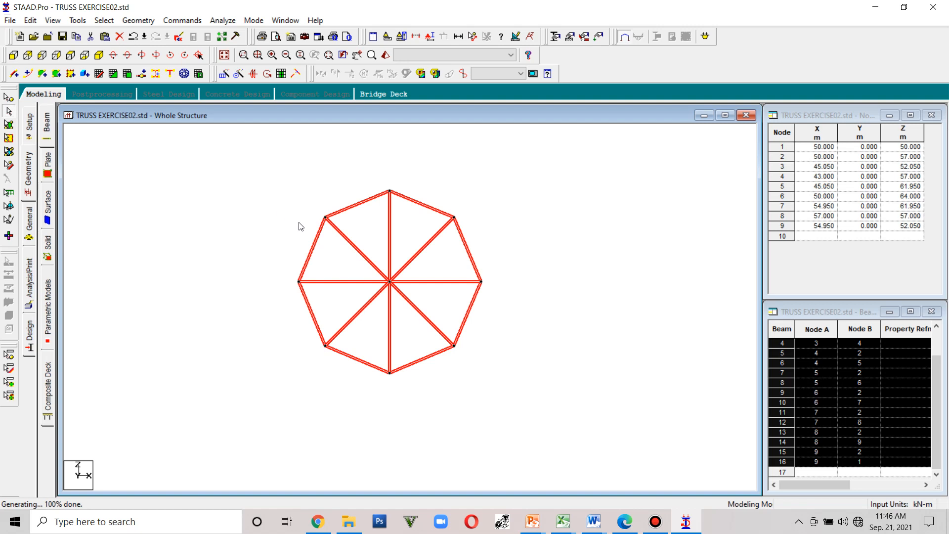
pyautogui.click(99, 55)
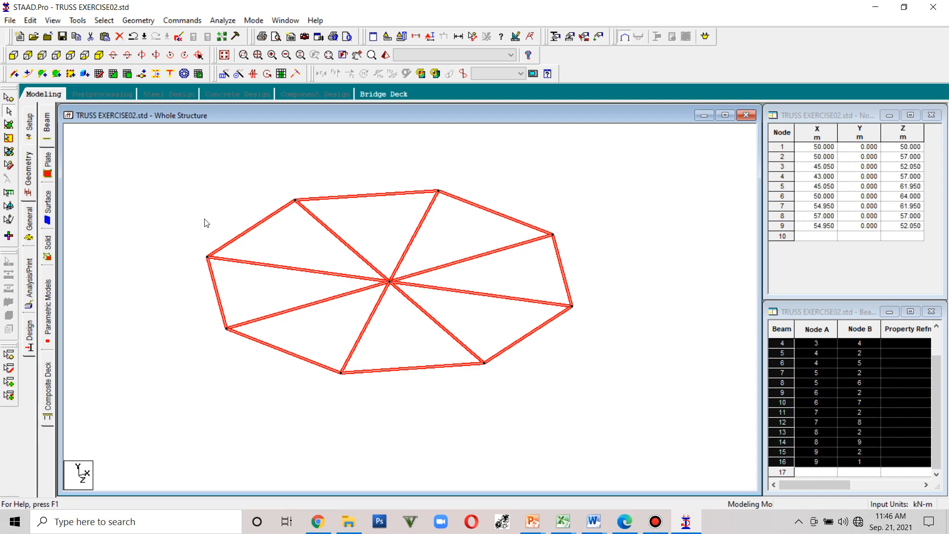
pyautogui.click(227, 76)
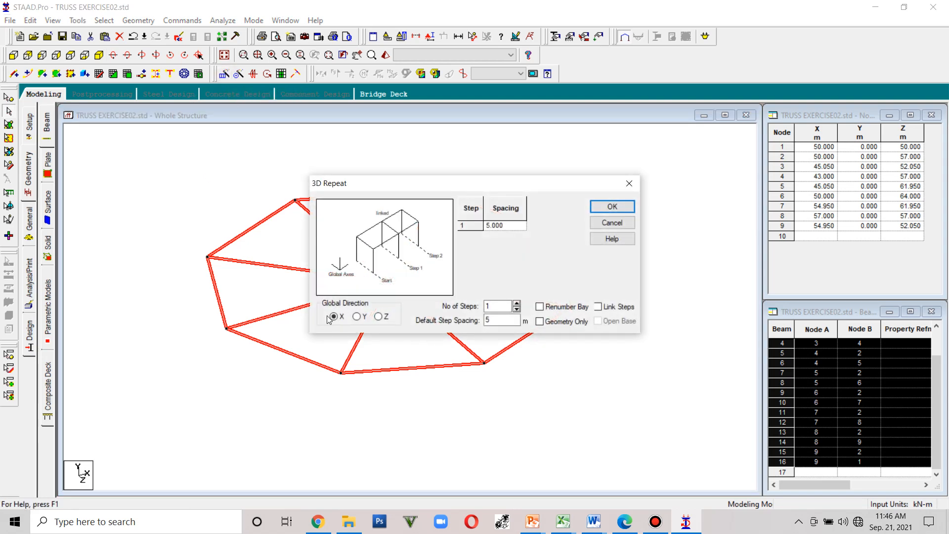
pyautogui.click(360, 319)
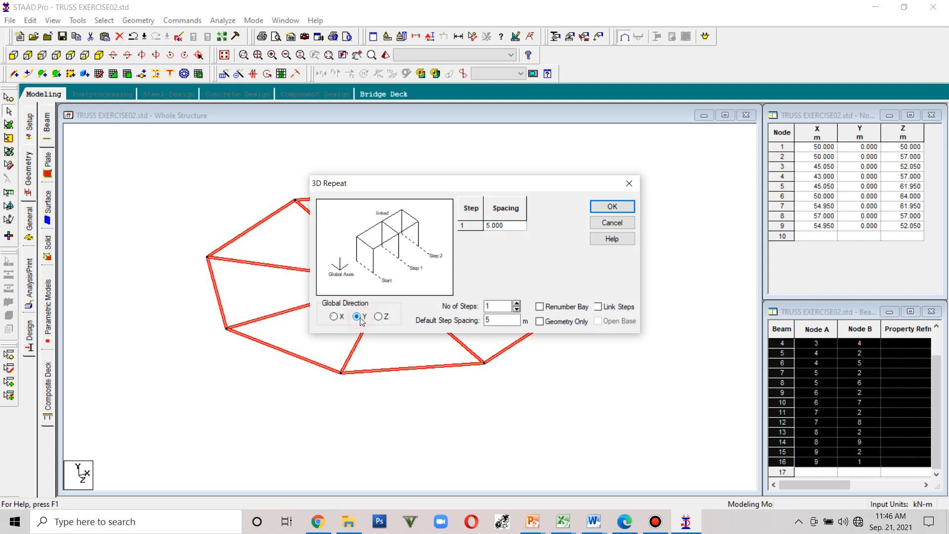
pyautogui.click(501, 318)
pyautogui.click(501, 317)
pyautogui.write('3.2')
pyautogui.click(599, 307)
pyautogui.click(612, 207)
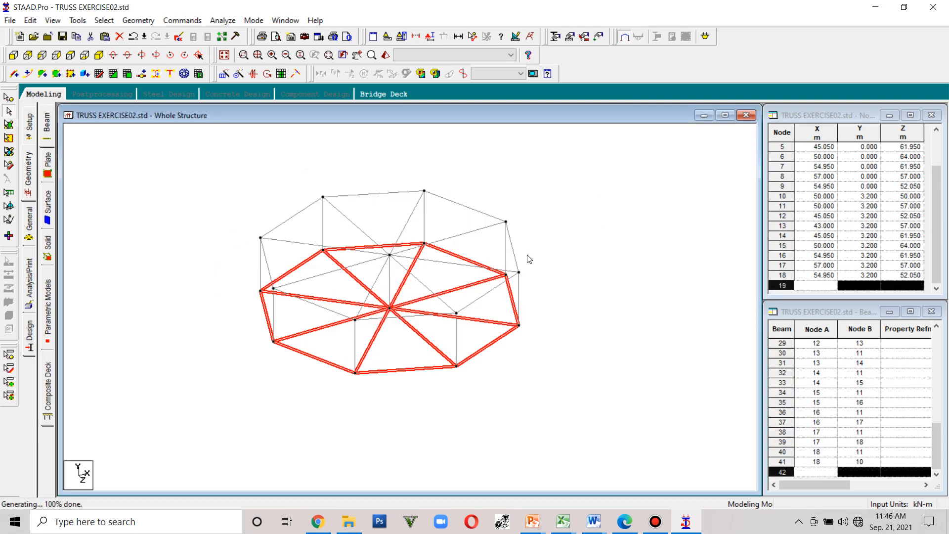
# - Delete the 16 beams of the lower octagon
pyautogui.moveTo(518, 324); pyautogui.dragTo(497, 304, button='middle')
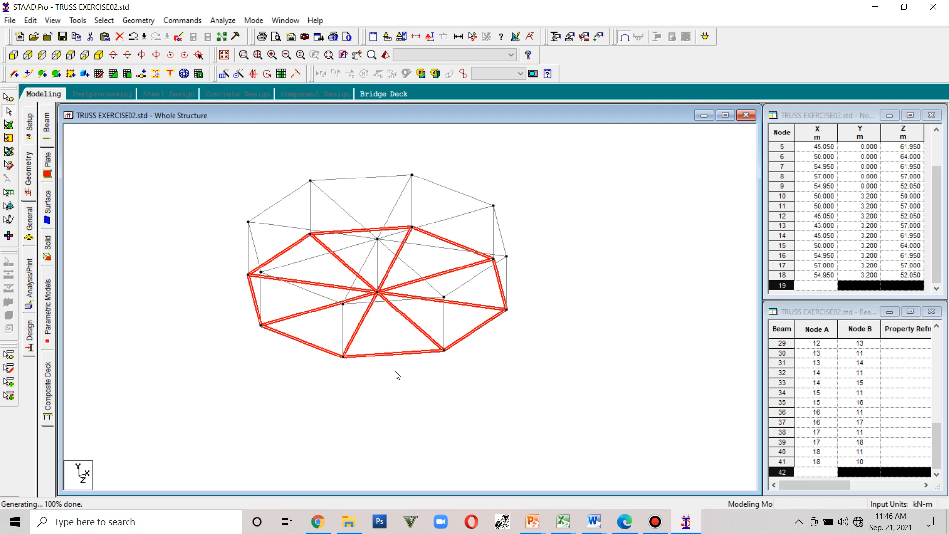
pyautogui.press('Delete')
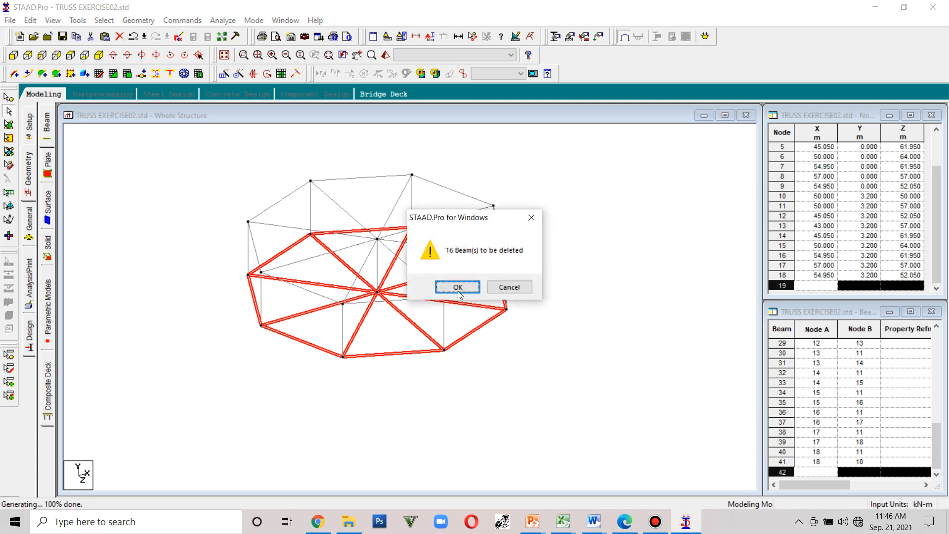
pyautogui.click(459, 293)
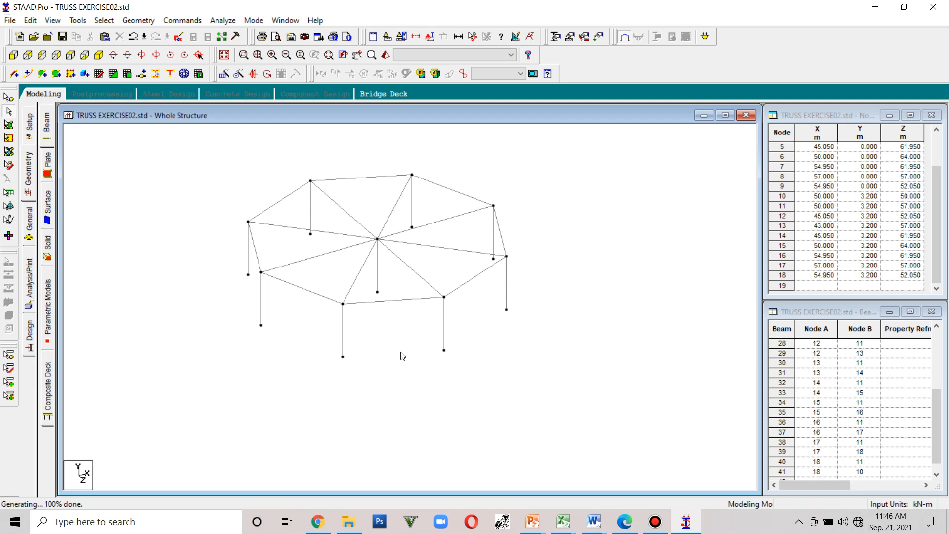
# - Delete the central vertical beam under the hub, also removing the orphaned node
pyautogui.moveTo(401, 352); pyautogui.dragTo(421, 413, button='middle')
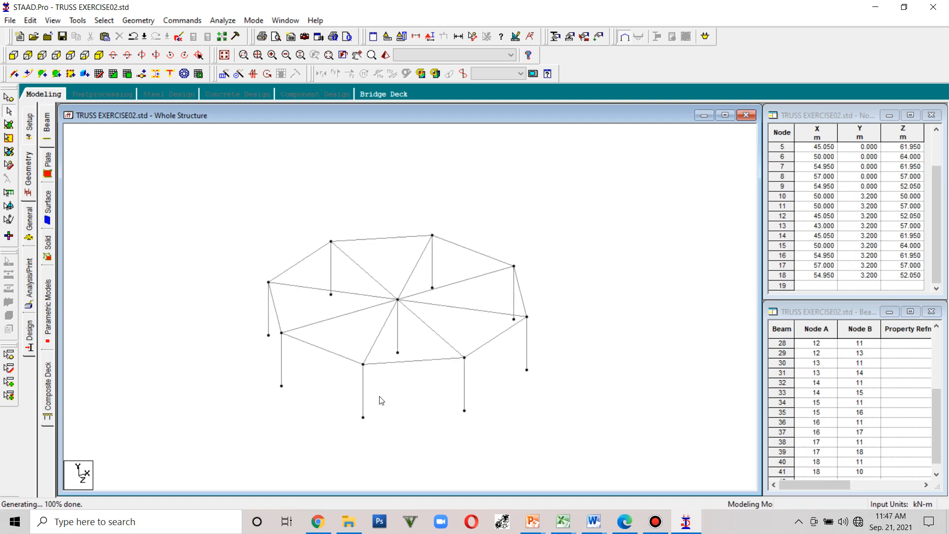
pyautogui.click(362, 402)
pyautogui.click(281, 378)
pyautogui.click(465, 395)
pyautogui.click(527, 363)
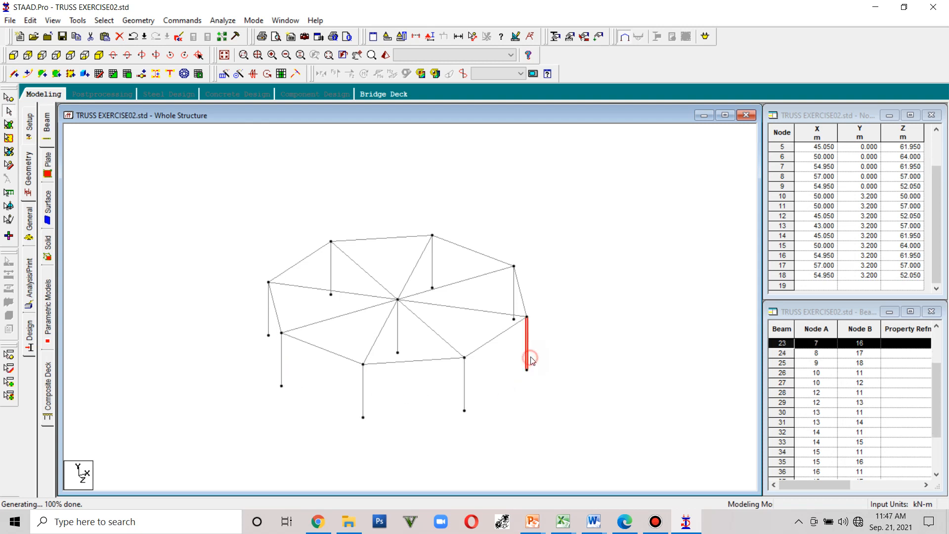
pyautogui.click(515, 302)
pyautogui.click(432, 270)
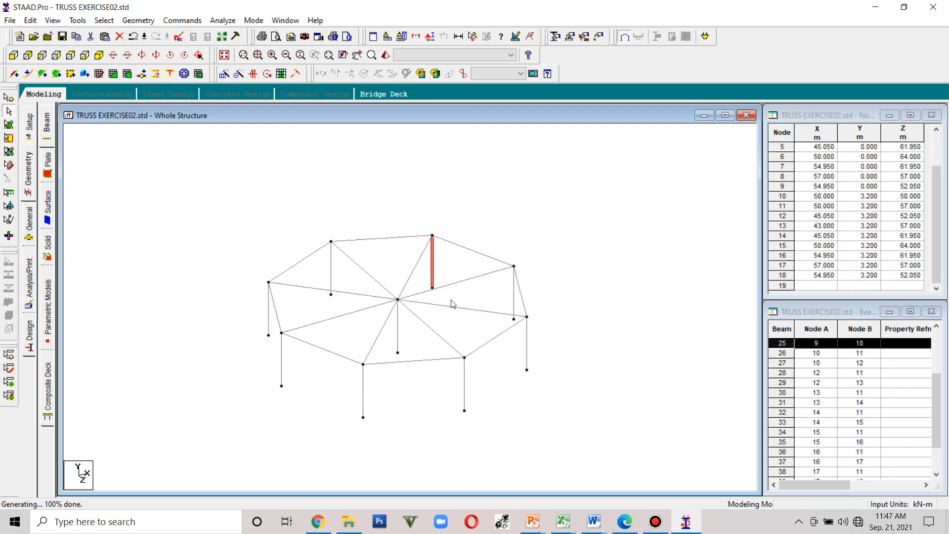
pyautogui.click(440, 289)
pyautogui.click(328, 319)
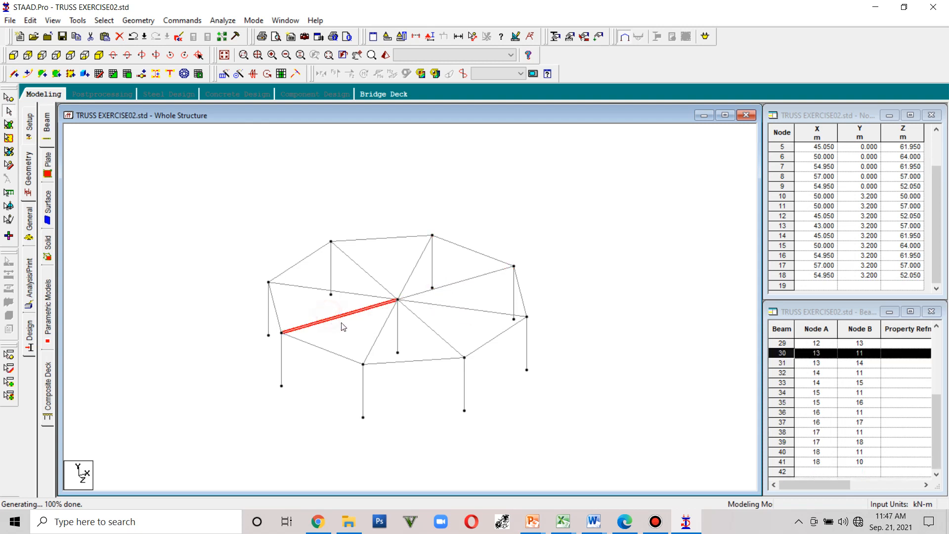
pyautogui.click(398, 330)
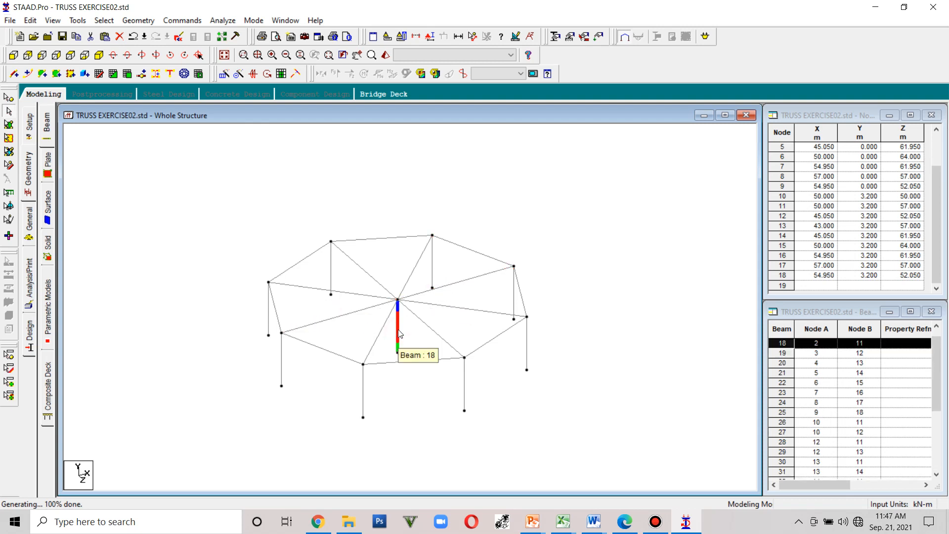
pyautogui.press('Delete')
pyautogui.click(444, 285)
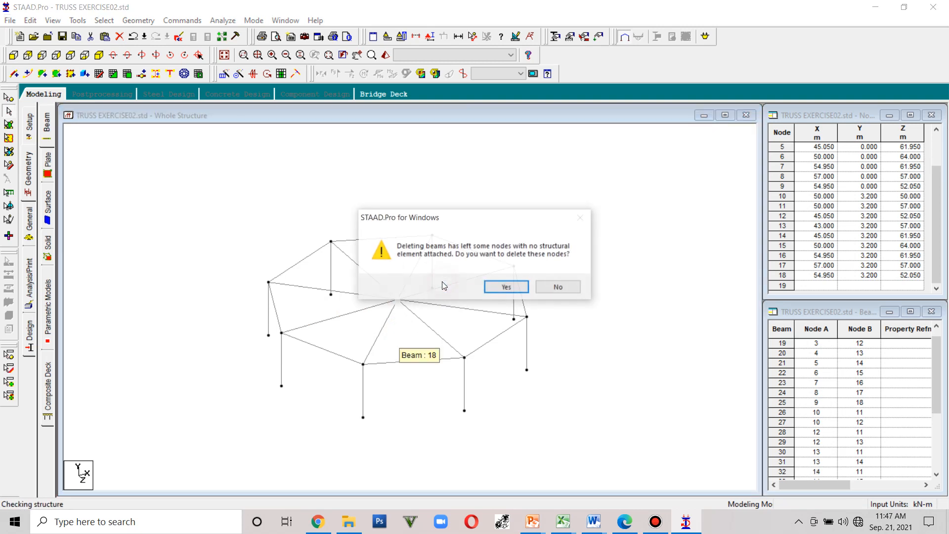
pyautogui.click(494, 287)
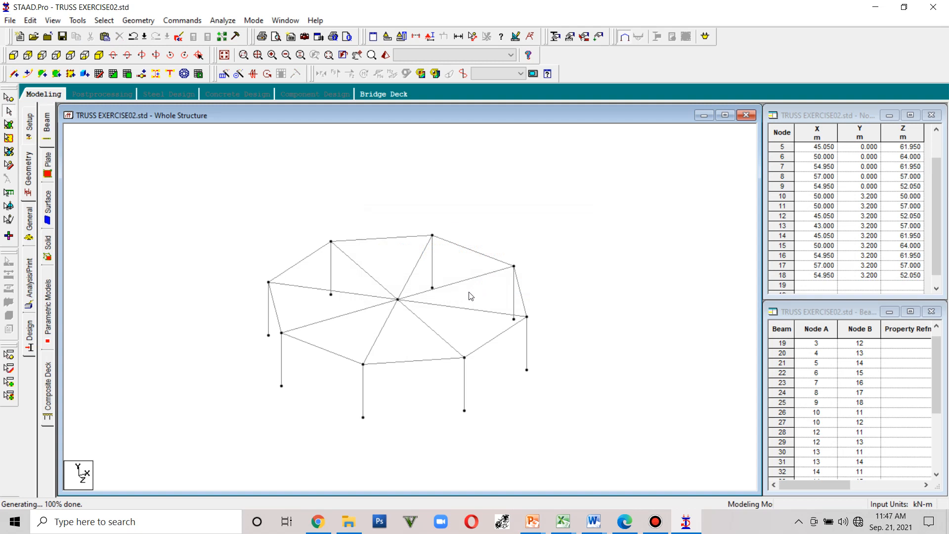
# - Isolate the two horizontal beams passing through the central hub so only they are displayed
pyautogui.click(13, 55)
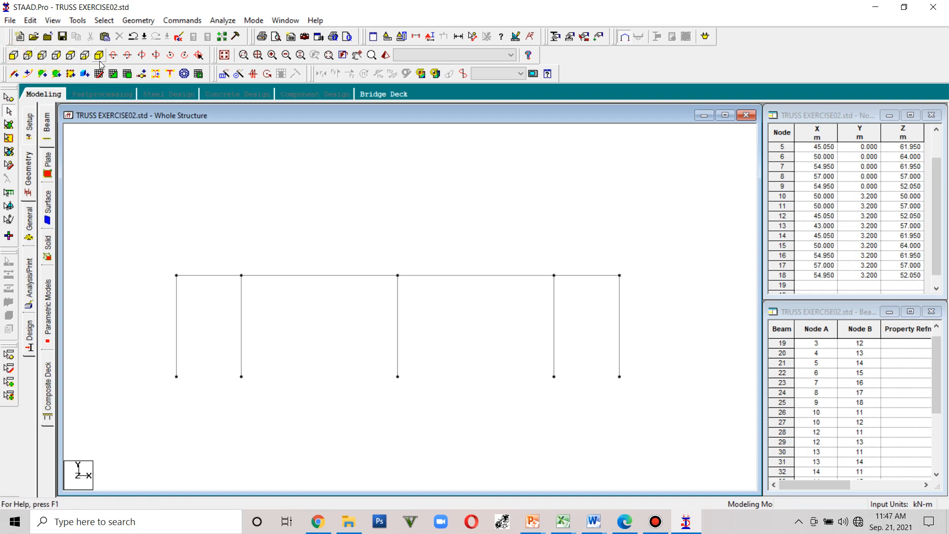
pyautogui.press('Down')
pyautogui.press('Down')
pyautogui.press('Down')
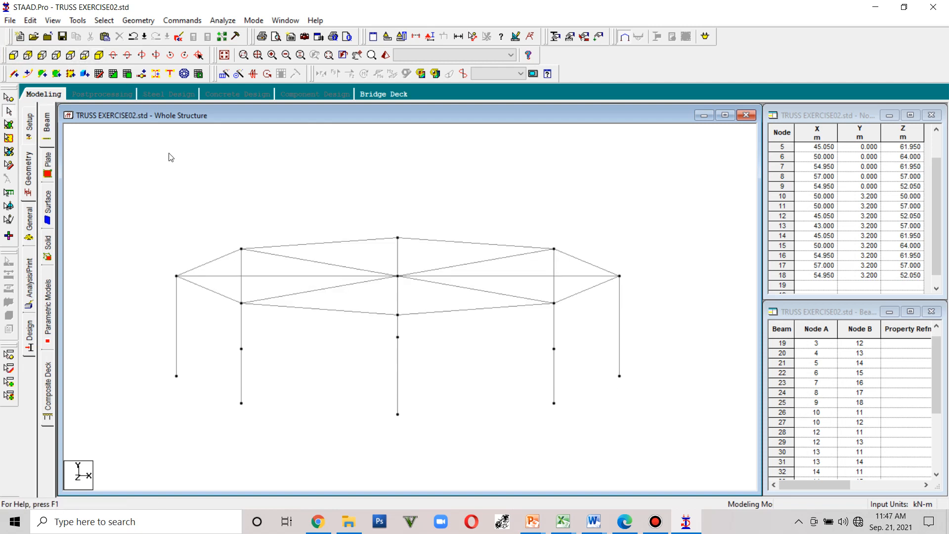
pyautogui.press('Right')
pyautogui.press('Right')
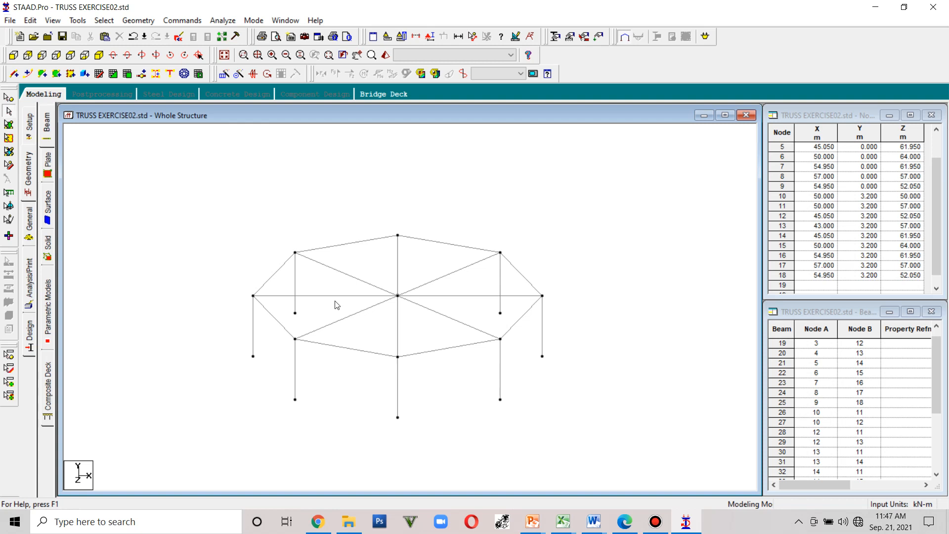
pyautogui.click(329, 296)
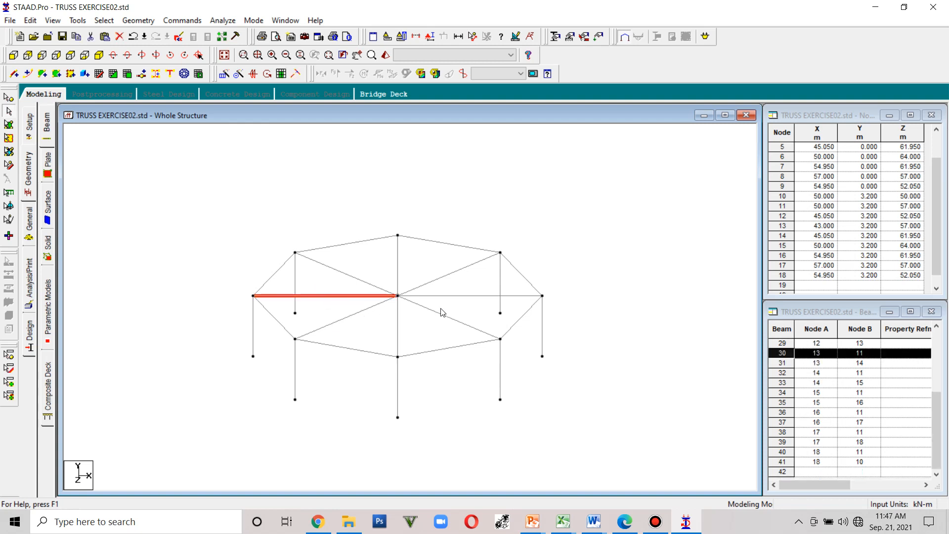
pyautogui.click(455, 298)
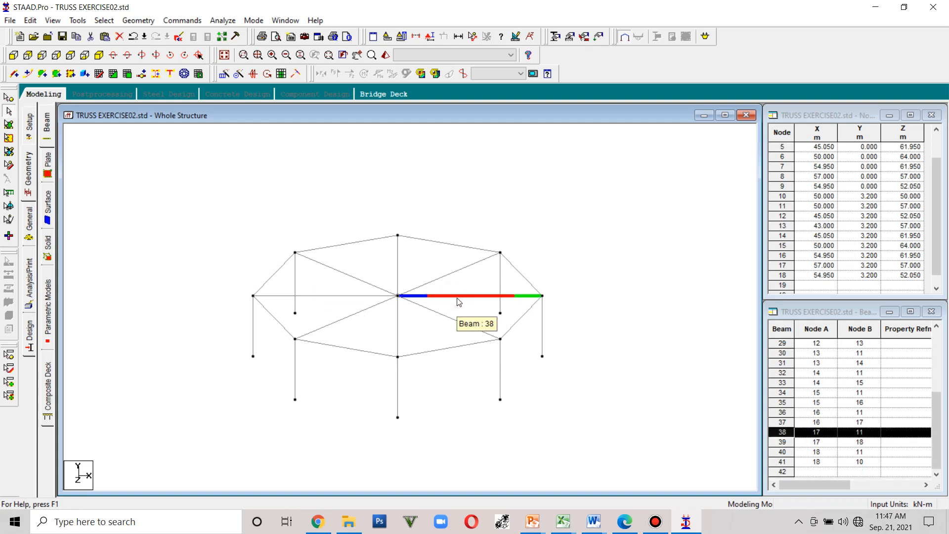
pyautogui.keyDown('ctrl'); pyautogui.click(341, 297); pyautogui.keyUp('ctrl')
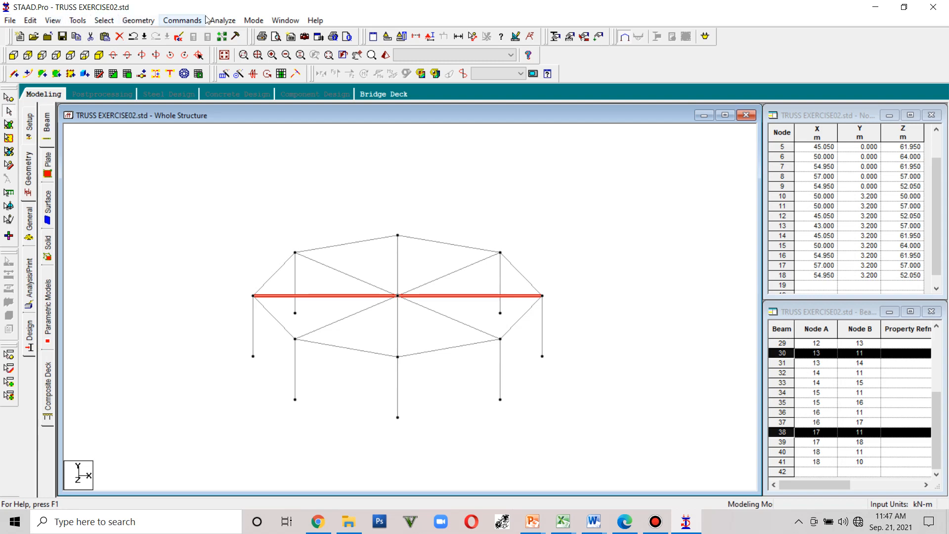
pyautogui.click(104, 20)
pyautogui.moveTo(85, 21)
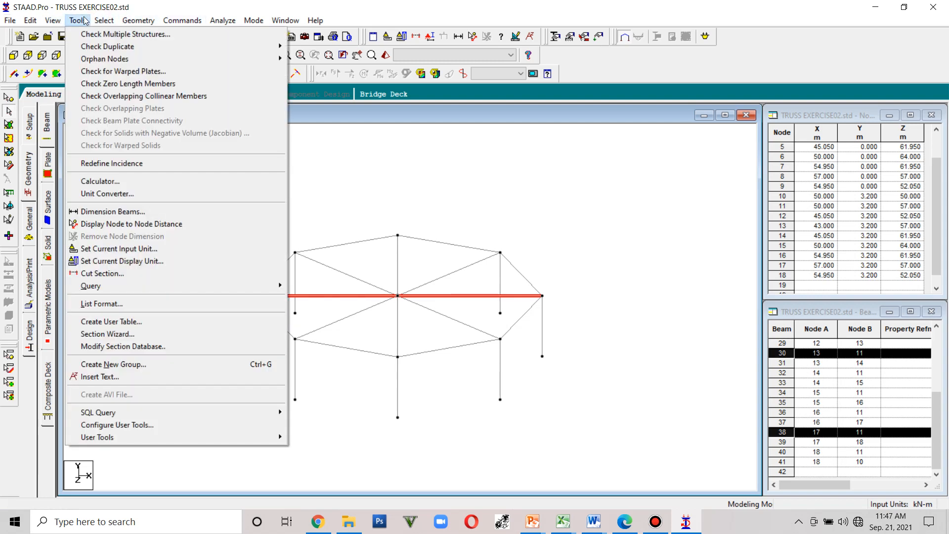
pyautogui.moveTo(53, 21)
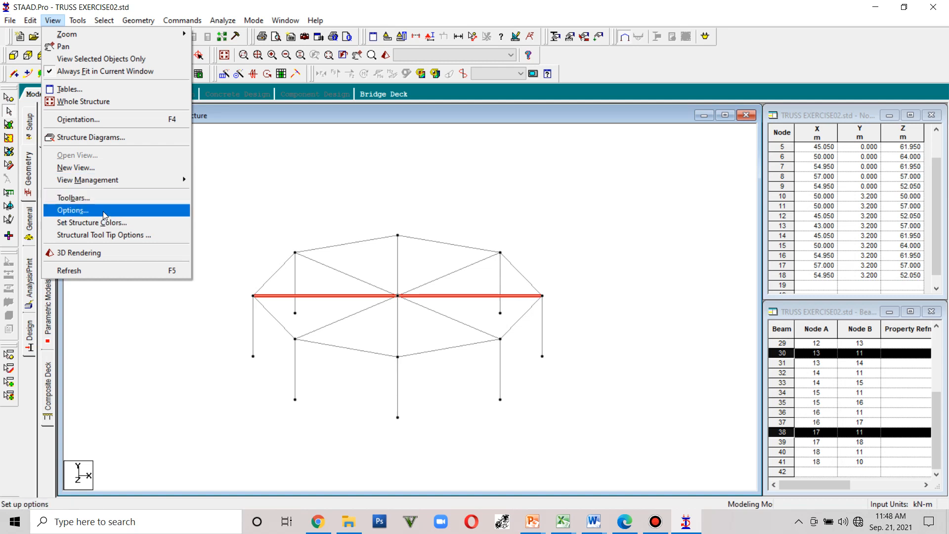
pyautogui.click(107, 60)
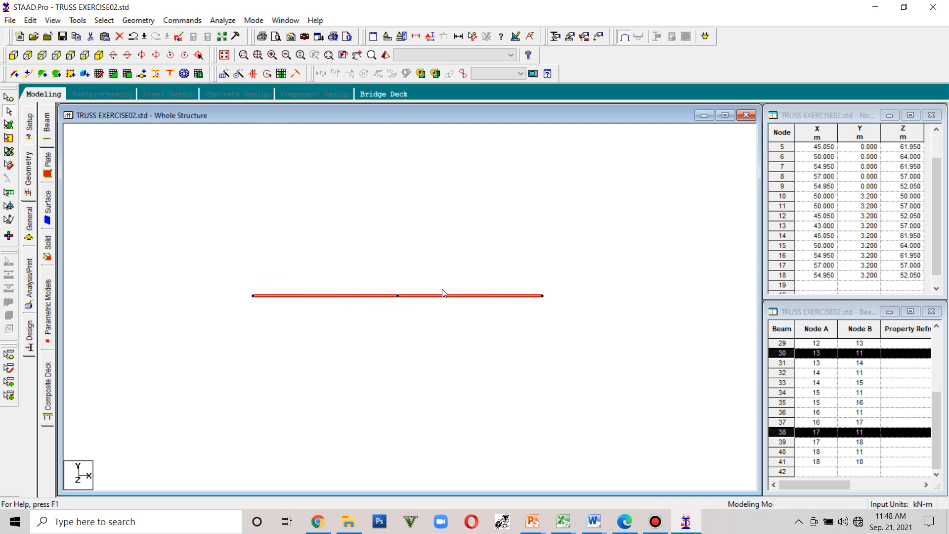
pyautogui.click(401, 317)
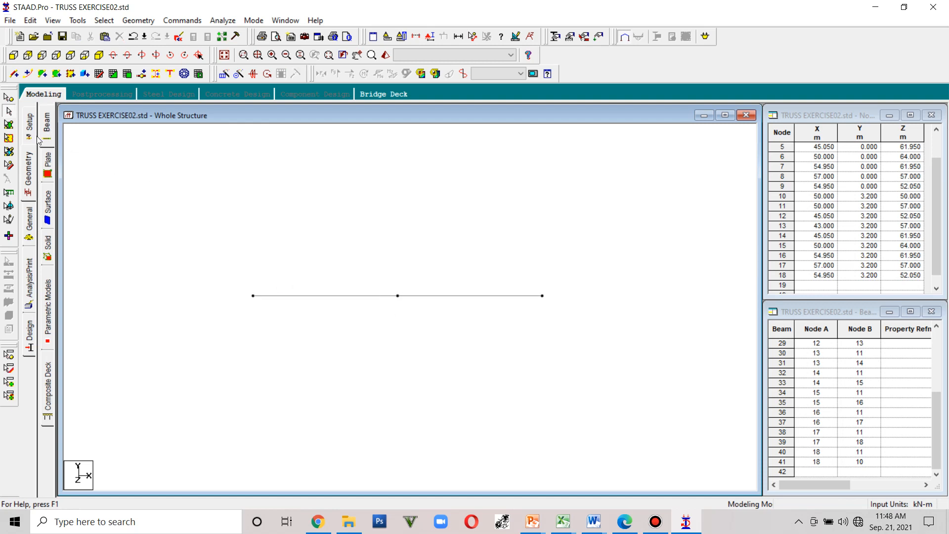
# - Paste a copy of the hub node moved 2.1 m up in Y to create the truss apex node
pyautogui.click(7, 98)
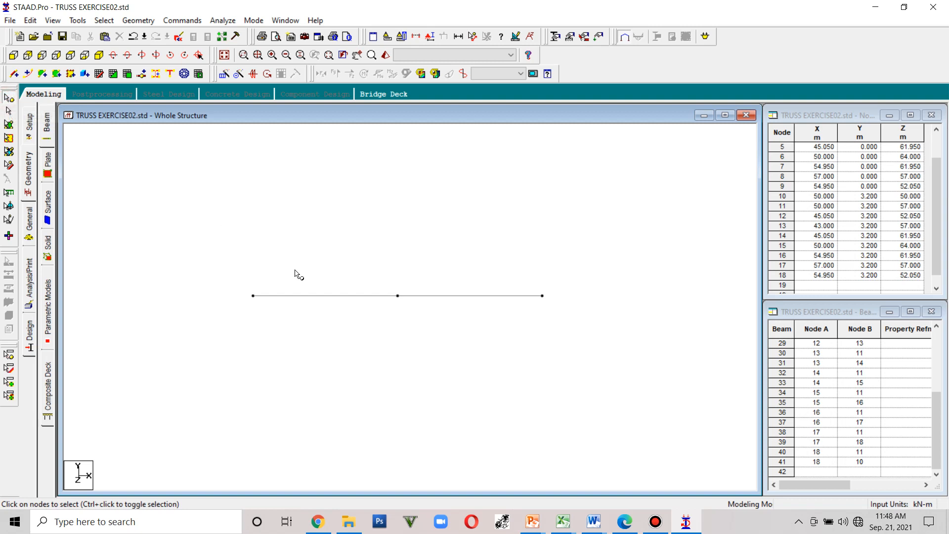
pyautogui.click(397, 296)
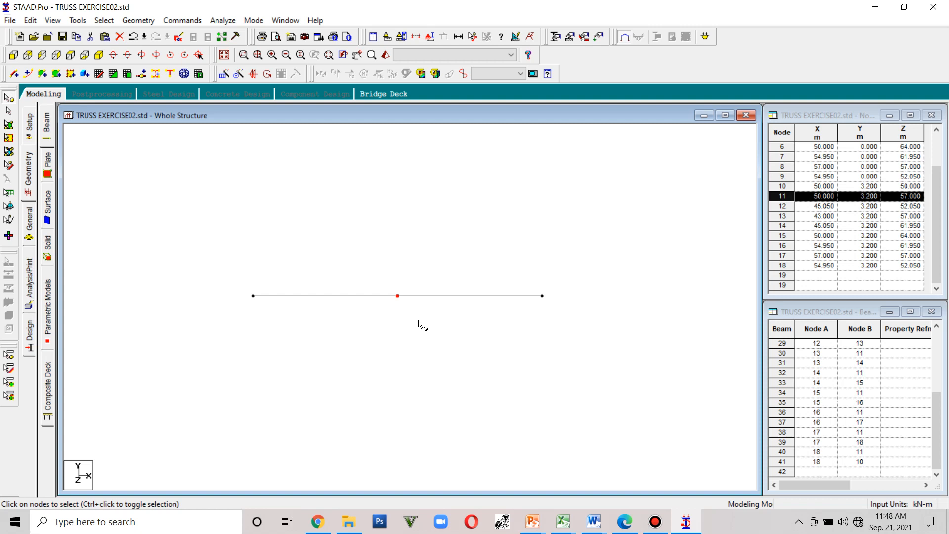
pyautogui.hotkey('ctrl', 'v')
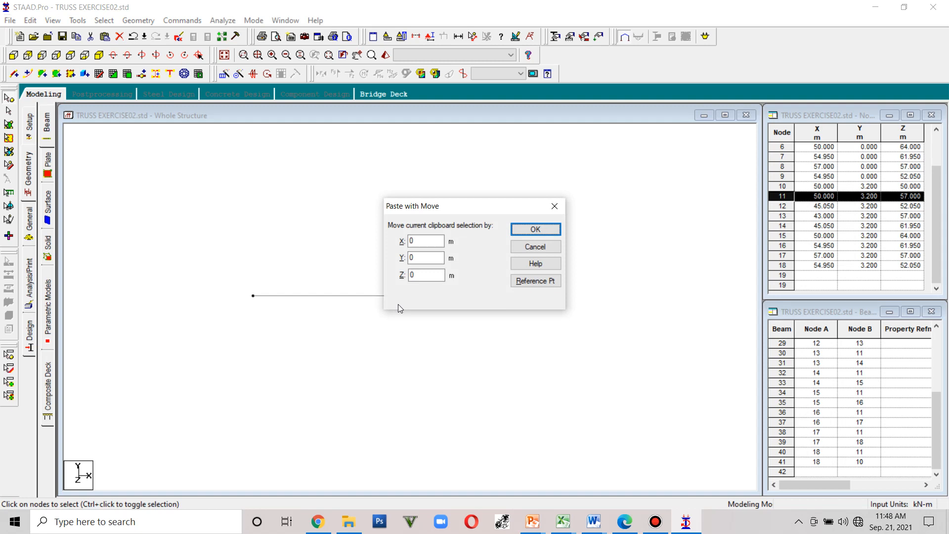
pyautogui.doubleClick(420, 258)
pyautogui.click(535, 229)
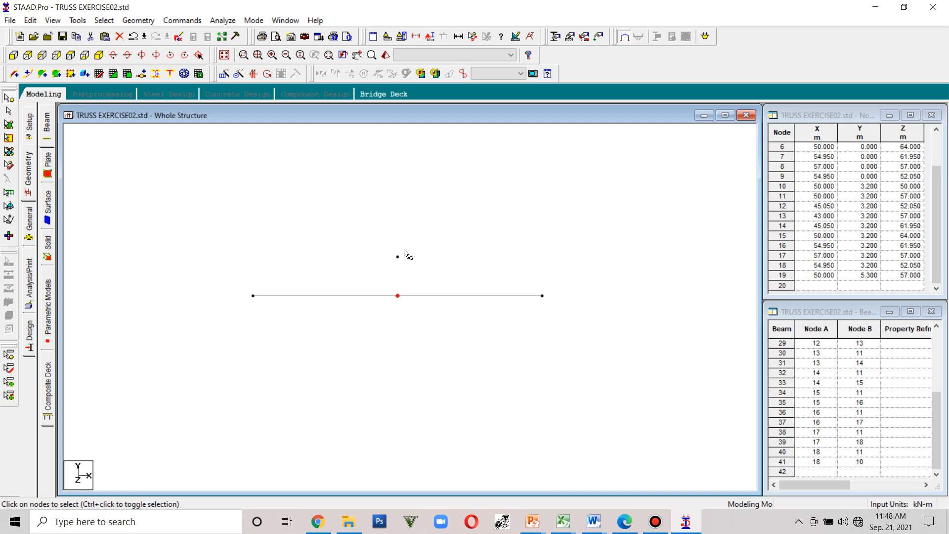
# - Add a vertical beam from the hub to the apex node and a sloping beam from the left end node to the apex
pyautogui.click(14, 73)
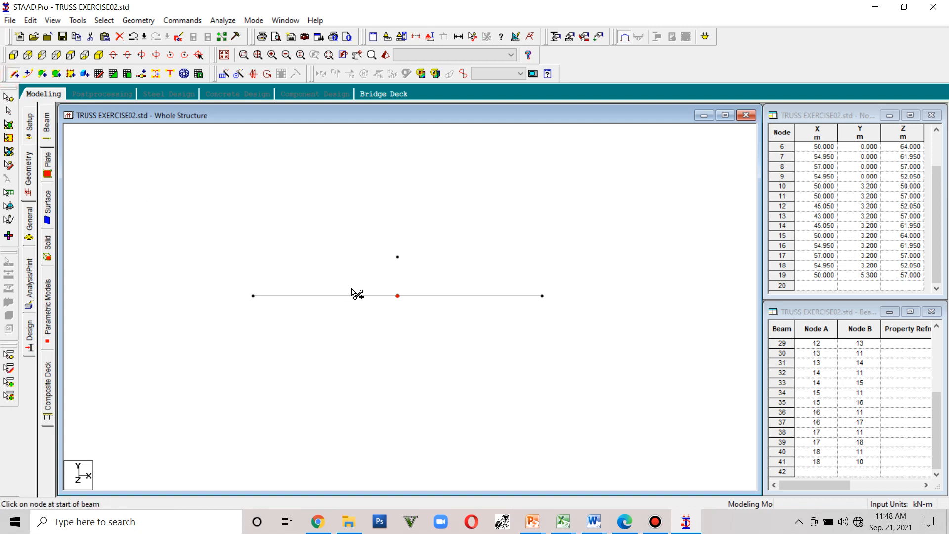
pyautogui.moveTo(398, 295); pyautogui.dragTo(398, 257)
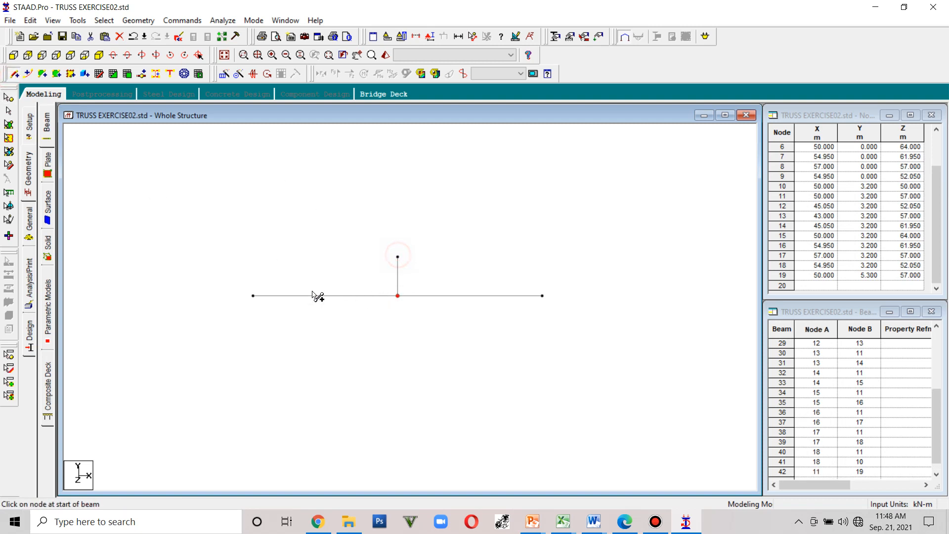
pyautogui.moveTo(253, 296)
pyautogui.mouseDown()
pyautogui.moveTo(301, 292)
pyautogui.moveTo(397, 257)
pyautogui.mouseUp()
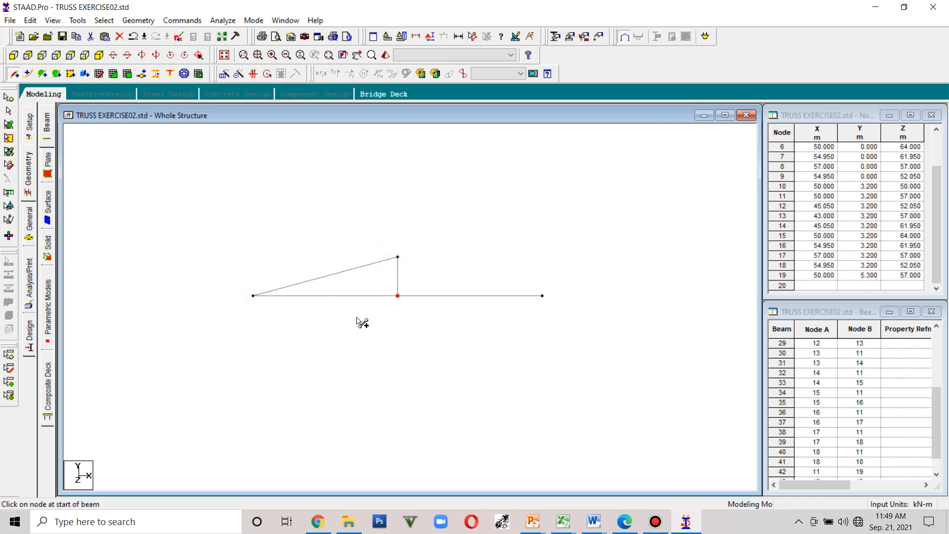
pyautogui.press('Escape')
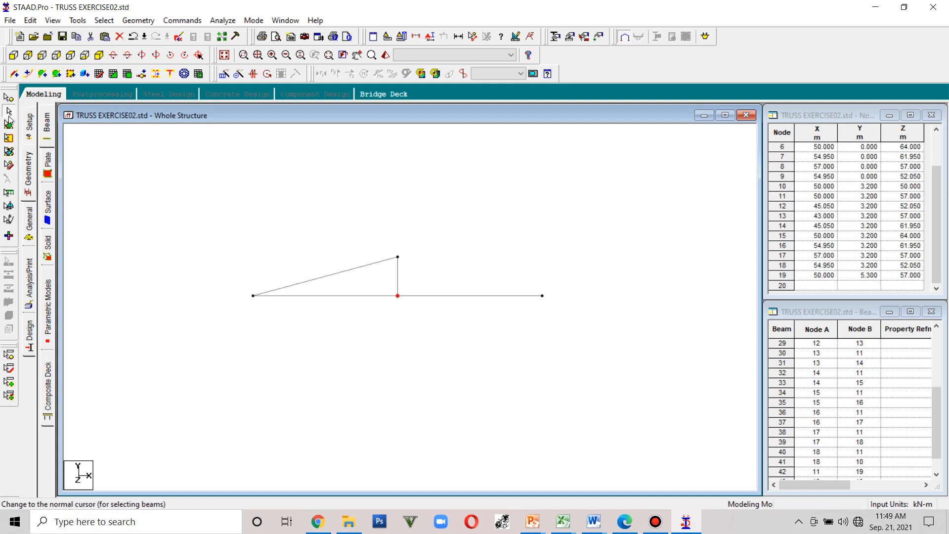
# - Insert 3 equally spaced nodes into the left horizontal beam
pyautogui.click(352, 295)
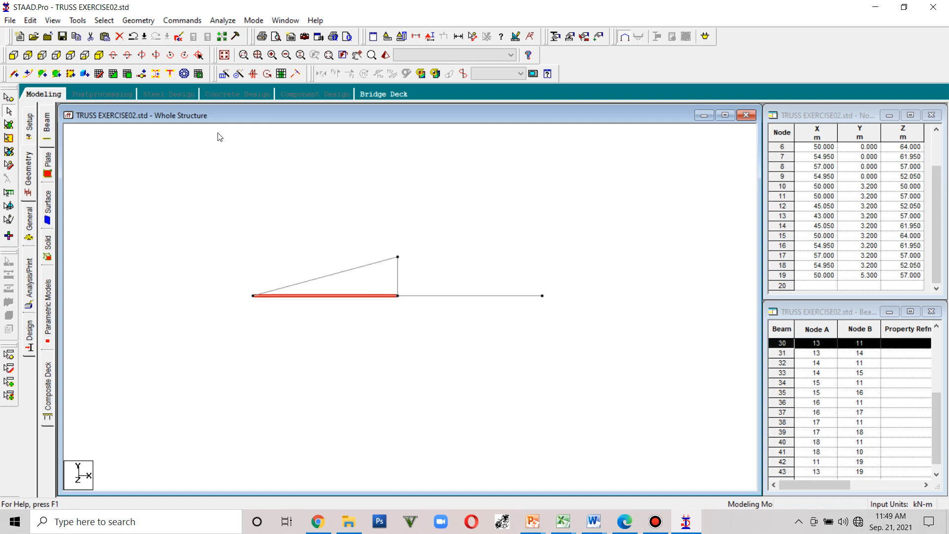
pyautogui.click(140, 75)
pyautogui.click(430, 252)
pyautogui.click(390, 331)
pyautogui.moveTo(390, 331); pyautogui.dragTo(373, 331)
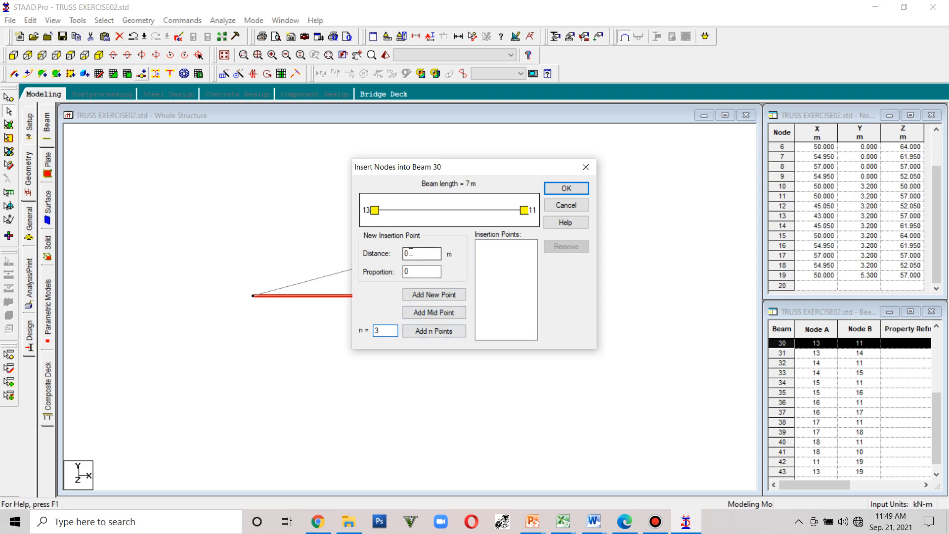
pyautogui.click(423, 333)
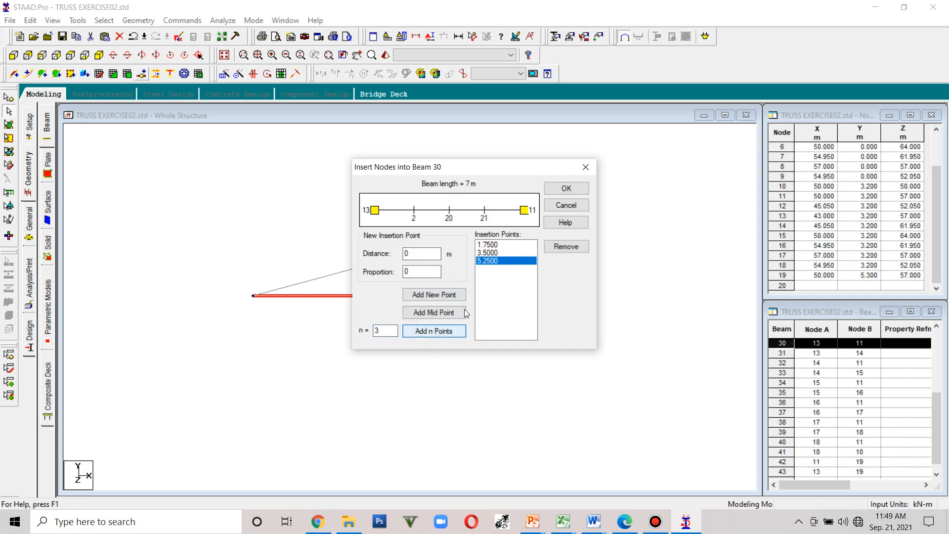
pyautogui.click(562, 188)
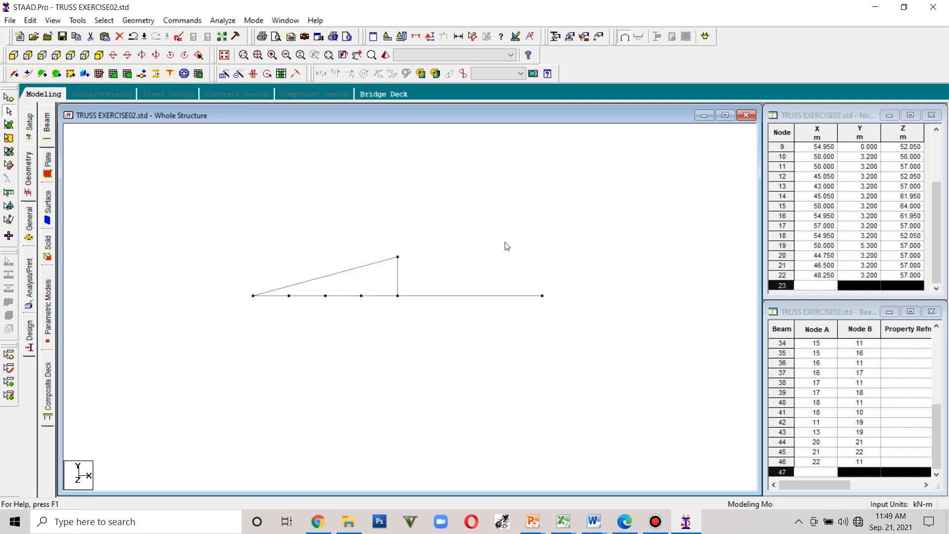
# - Insert 3 equally spaced nodes into the sloping top beam
pyautogui.click(361, 267)
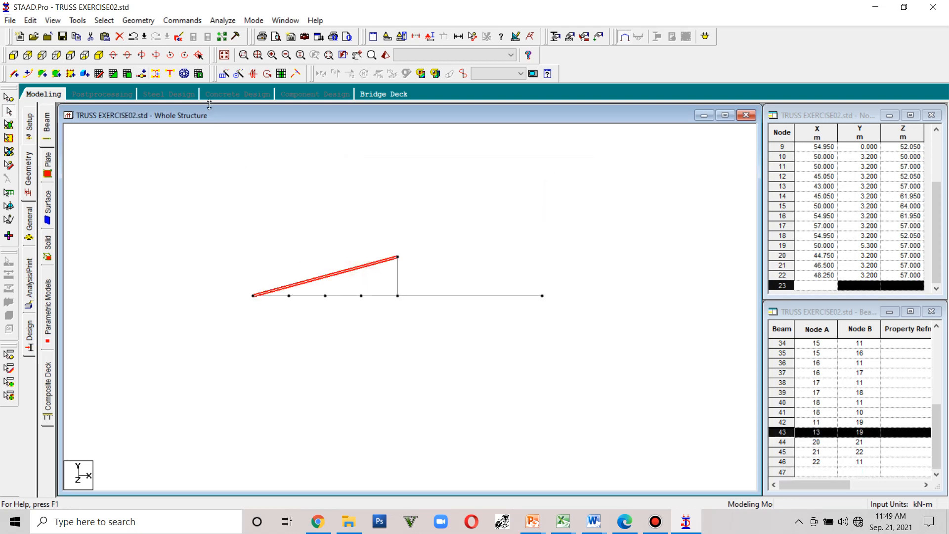
pyautogui.click(141, 74)
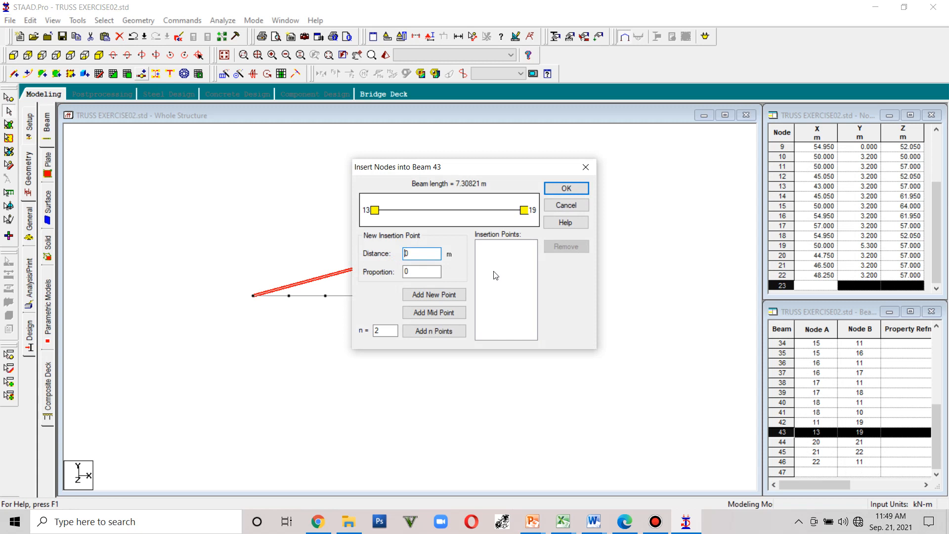
pyautogui.doubleClick(384, 330)
pyautogui.write('3')
pyautogui.click(580, 187)
pyautogui.click(442, 330)
pyautogui.click(566, 188)
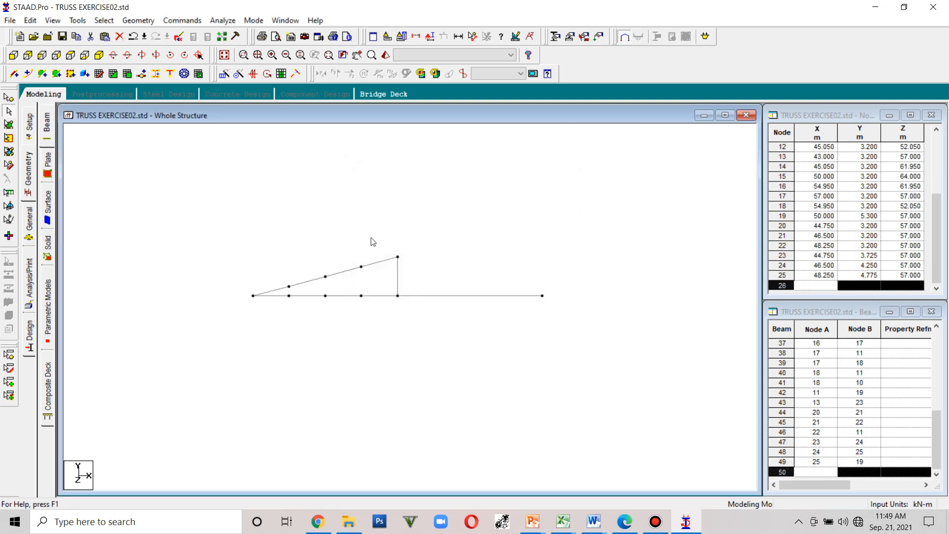
# - Draw vertical and diagonal web members connecting the top chord nodes to the bottom chord nodes
pyautogui.click(15, 74)
pyautogui.moveTo(289, 295)
pyautogui.mouseDown()
pyautogui.moveTo(288, 286)
pyautogui.moveTo(325, 277)
pyautogui.moveTo(363, 283)
pyautogui.moveTo(361, 267)
pyautogui.moveTo(326, 275)
pyautogui.moveTo(361, 296)
pyautogui.mouseUp()
pyautogui.moveTo(289, 286); pyautogui.dragTo(325, 296)
pyautogui.moveTo(361, 266); pyautogui.dragTo(397, 295)
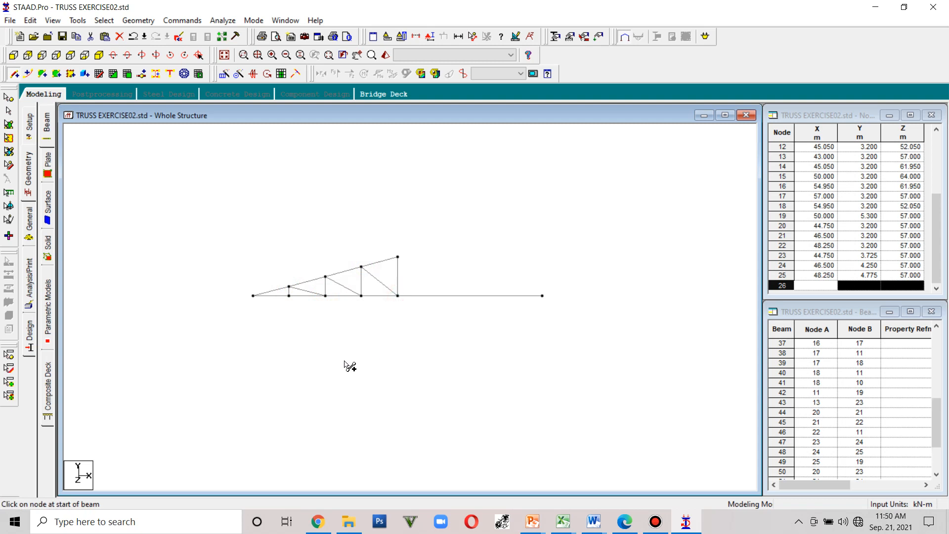
pyautogui.press('Escape')
# - Select all members of the left half-truss, including chords and web members
pyautogui.click(8, 124)
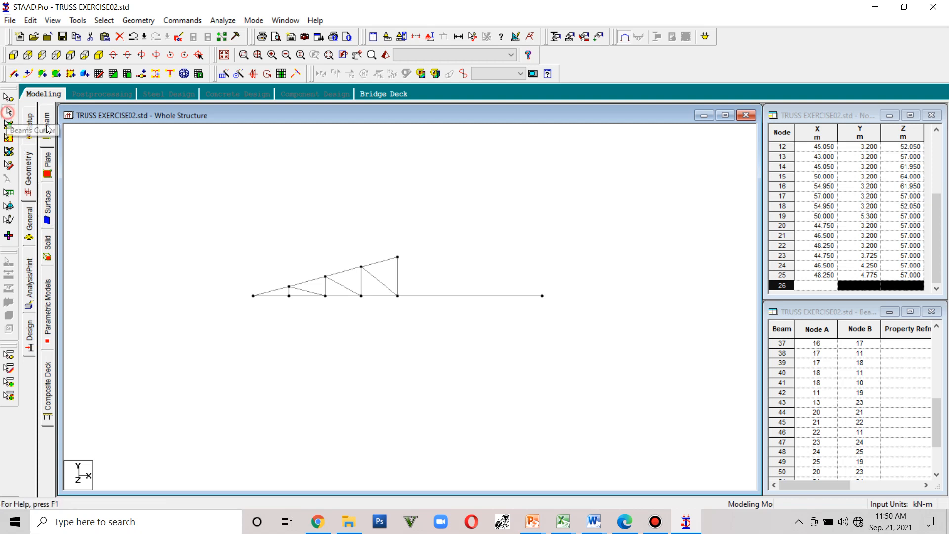
pyautogui.click(434, 284)
pyautogui.moveTo(245, 257); pyautogui.dragTo(213, 251)
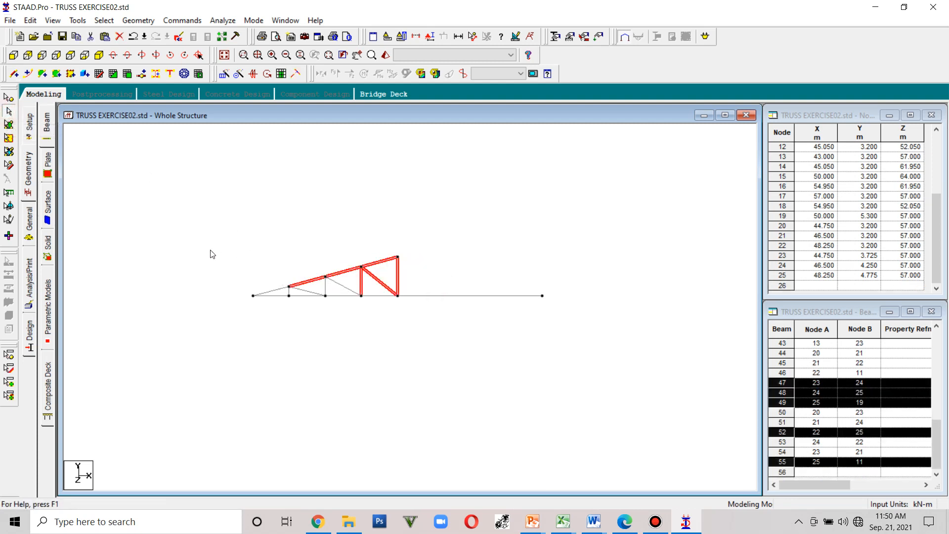
pyautogui.click(312, 292)
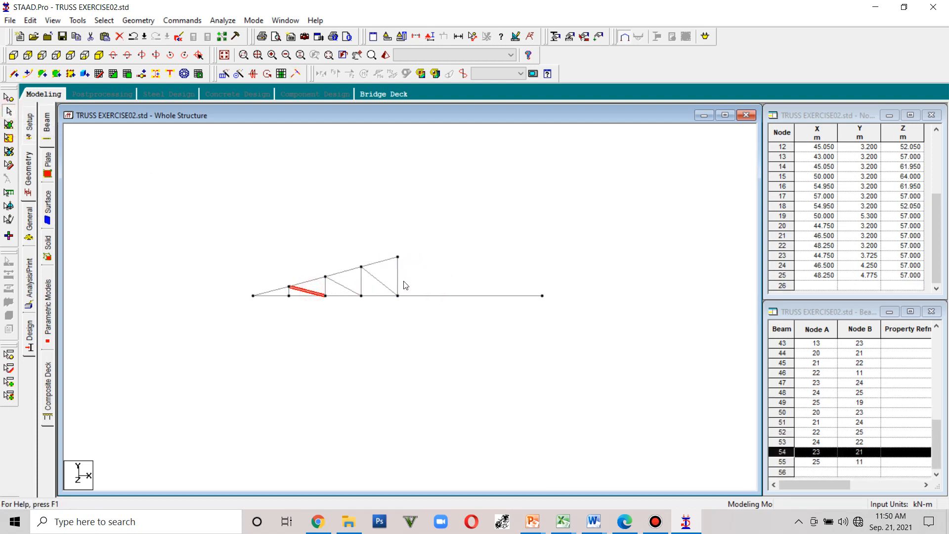
pyautogui.click(386, 261)
pyautogui.click(432, 295)
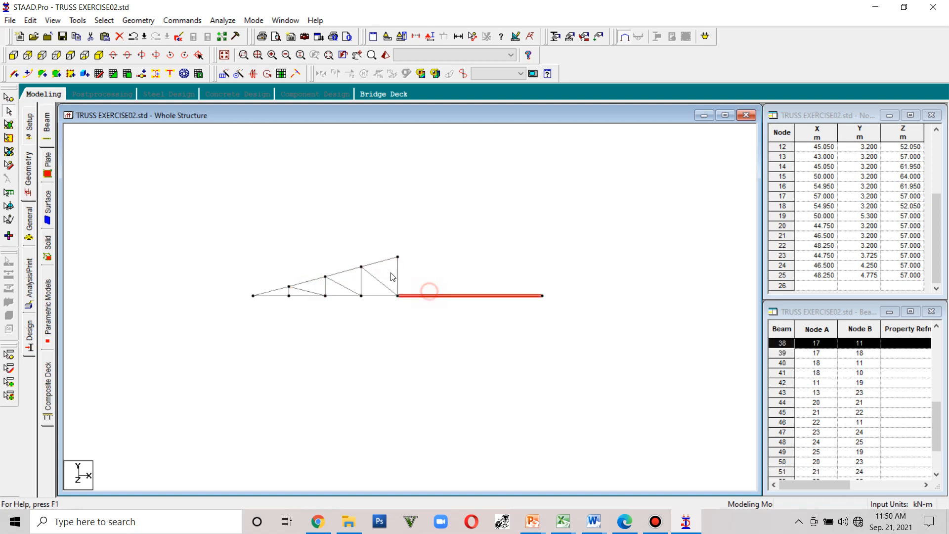
pyautogui.click(408, 284)
pyautogui.moveTo(415, 294); pyautogui.dragTo(216, 249)
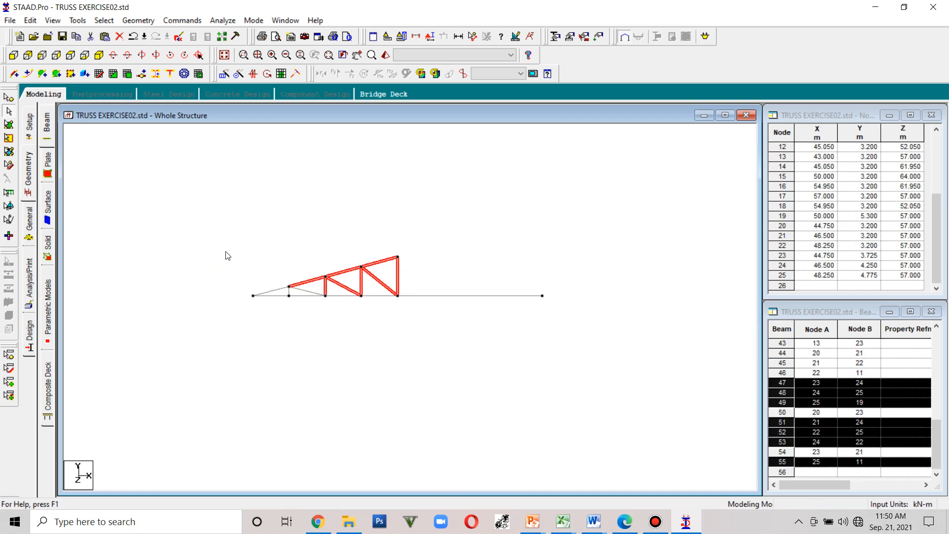
pyautogui.keyDown('ctrl'); pyautogui.click(308, 295); pyautogui.keyUp('ctrl')
pyautogui.keyDown('ctrl'); pyautogui.click(281, 295); pyautogui.keyUp('ctrl')
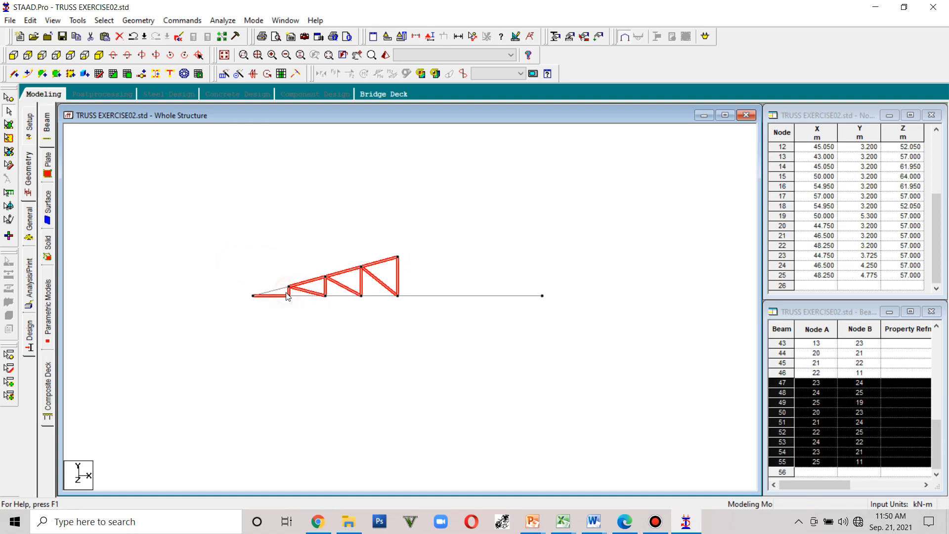
pyautogui.click(468, 288)
pyautogui.click(406, 279)
pyautogui.keyDown('ctrl'); pyautogui.click(271, 291); pyautogui.keyUp('ctrl')
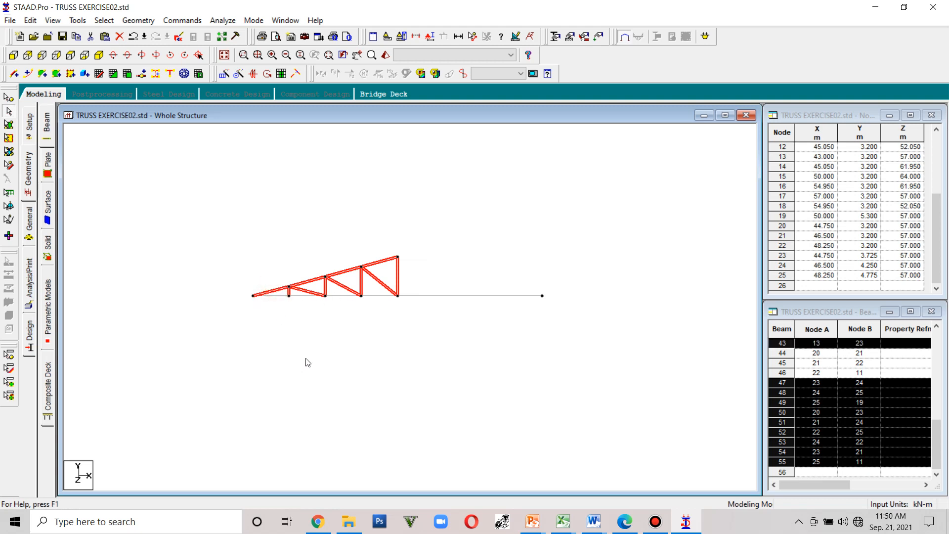
pyautogui.keyDown('ctrl'); pyautogui.click(401, 278); pyautogui.keyUp('ctrl')
# - Try to mirror the selected half-truss as a copy about the X-Y plane through the apex node 19
pyautogui.click(254, 74)
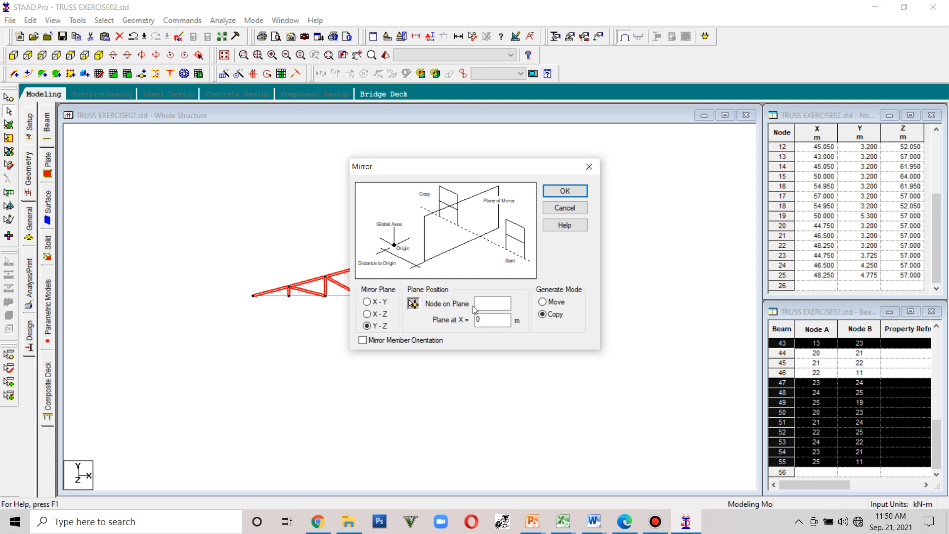
pyautogui.click(376, 303)
pyautogui.click(413, 304)
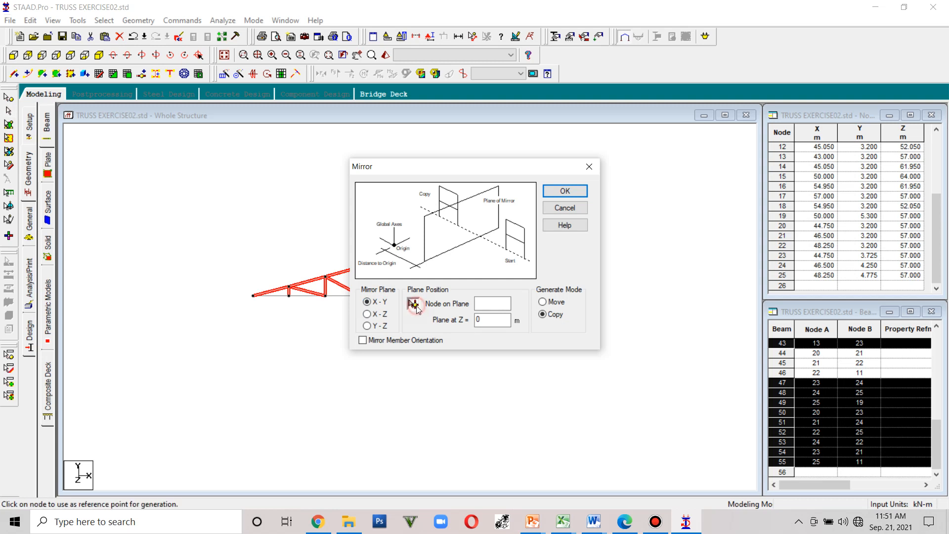
pyautogui.moveTo(461, 168); pyautogui.dragTo(593, 338)
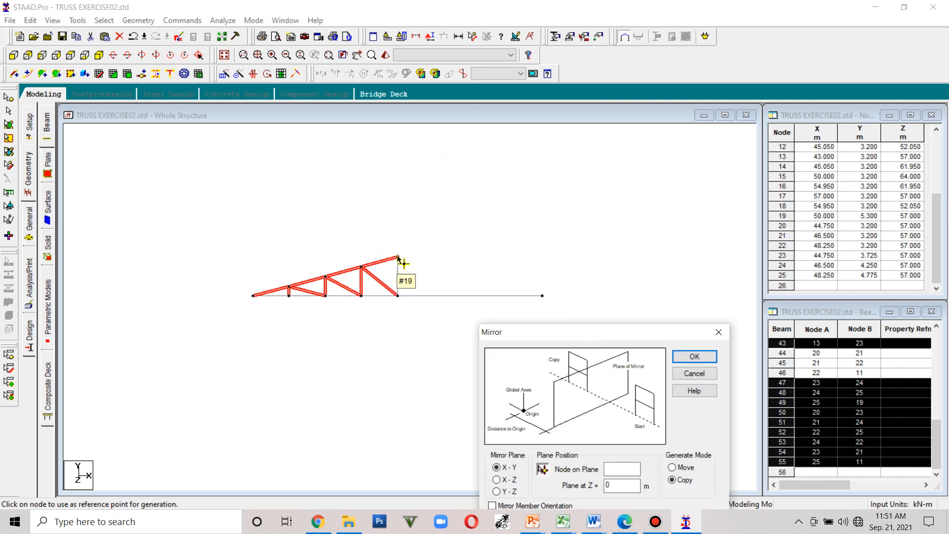
pyautogui.click(398, 257)
pyautogui.moveTo(574, 339); pyautogui.dragTo(592, 184)
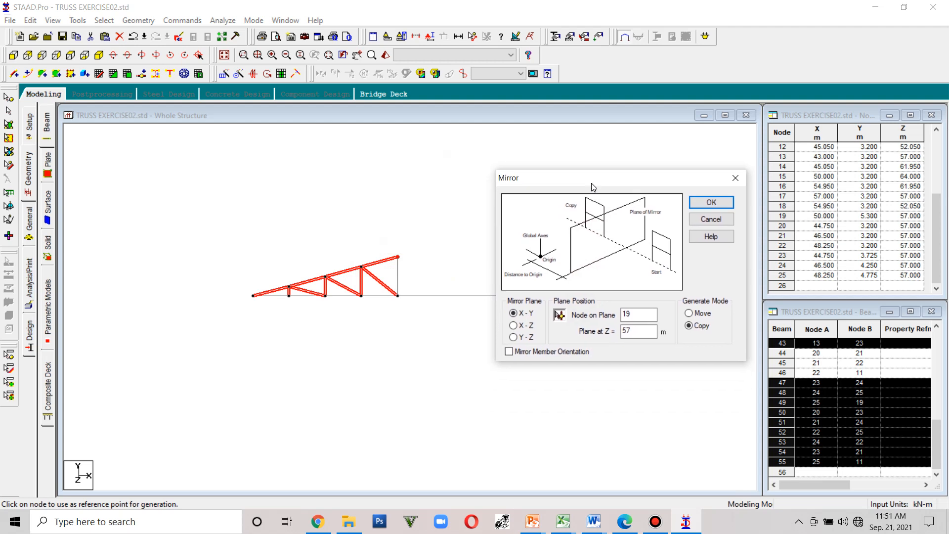
pyautogui.click(711, 203)
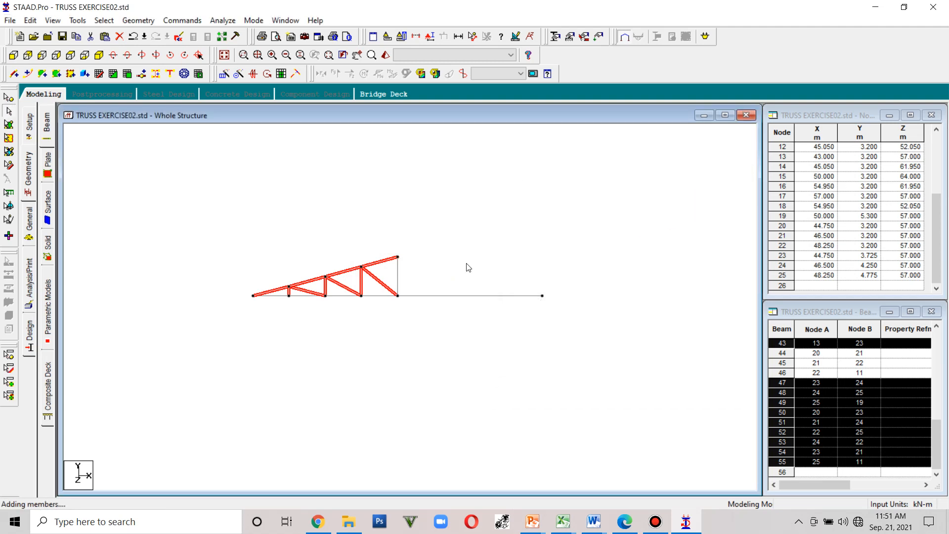
# - Undo the mirror copy
pyautogui.click(397, 256)
pyautogui.click(395, 294)
pyautogui.click(447, 329)
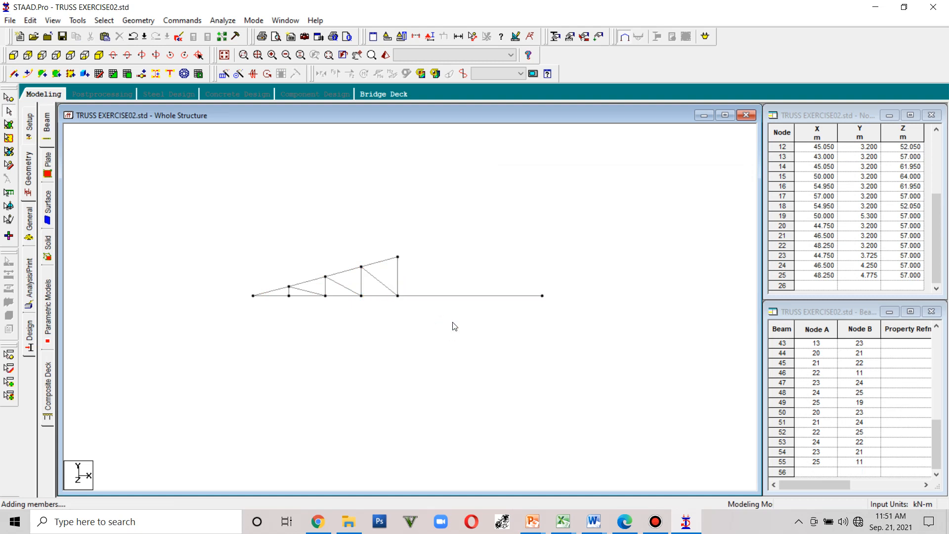
pyautogui.hotkey('ctrl', 'z')
pyautogui.click(654, 524)
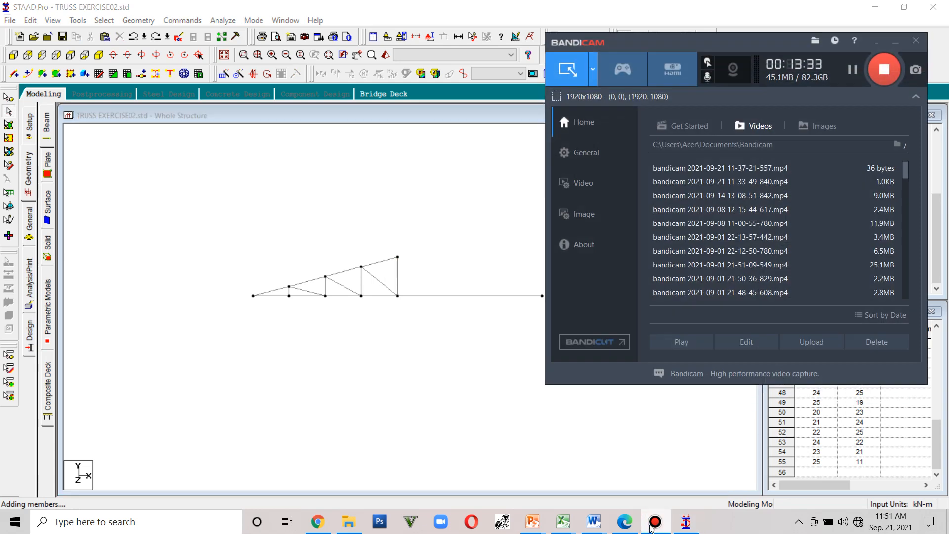
pyautogui.click(652, 528)
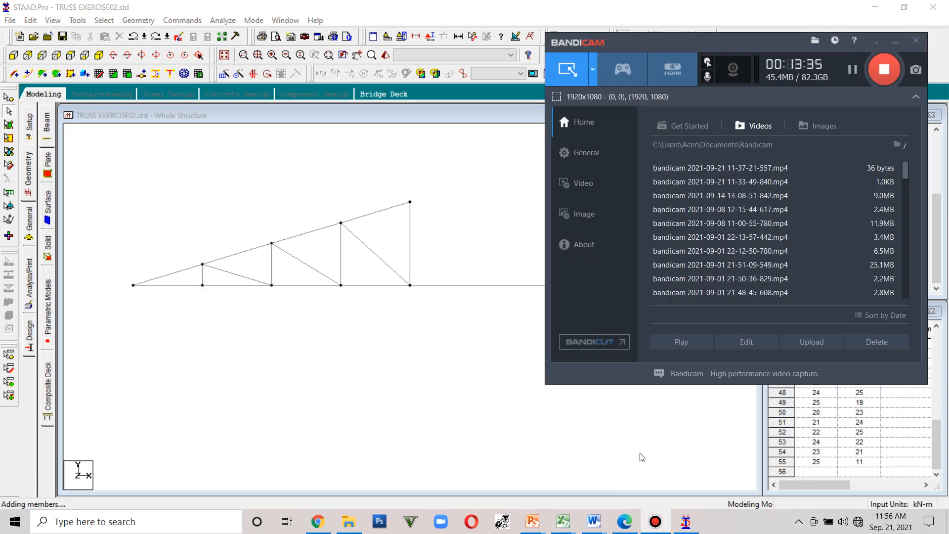
pyautogui.click(876, 45)
# - Reselect the left half-truss members and mirror them as a copy about the Y-Z plane through the central bottom chord node
pyautogui.moveTo(470, 270); pyautogui.dragTo(163, 188)
pyautogui.keyDown('ctrl'); pyautogui.click(236, 277); pyautogui.keyUp('ctrl')
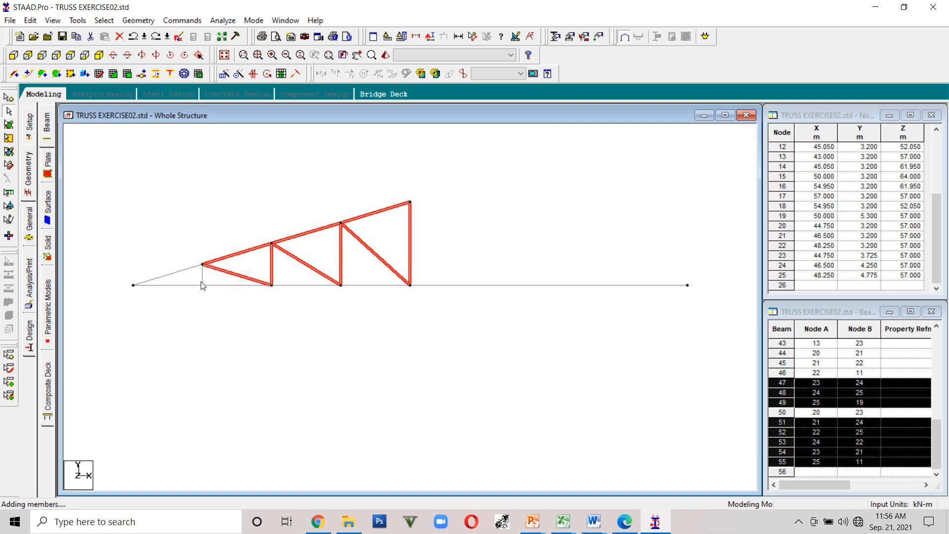
pyautogui.keyDown('ctrl'); pyautogui.click(202, 279); pyautogui.keyUp('ctrl')
pyautogui.keyDown('ctrl'); pyautogui.click(185, 270); pyautogui.keyUp('ctrl')
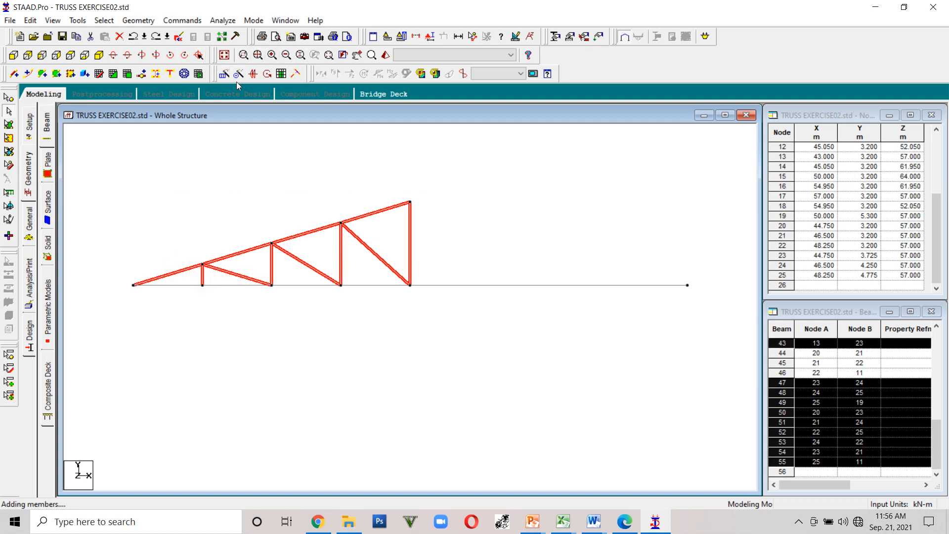
pyautogui.click(250, 78)
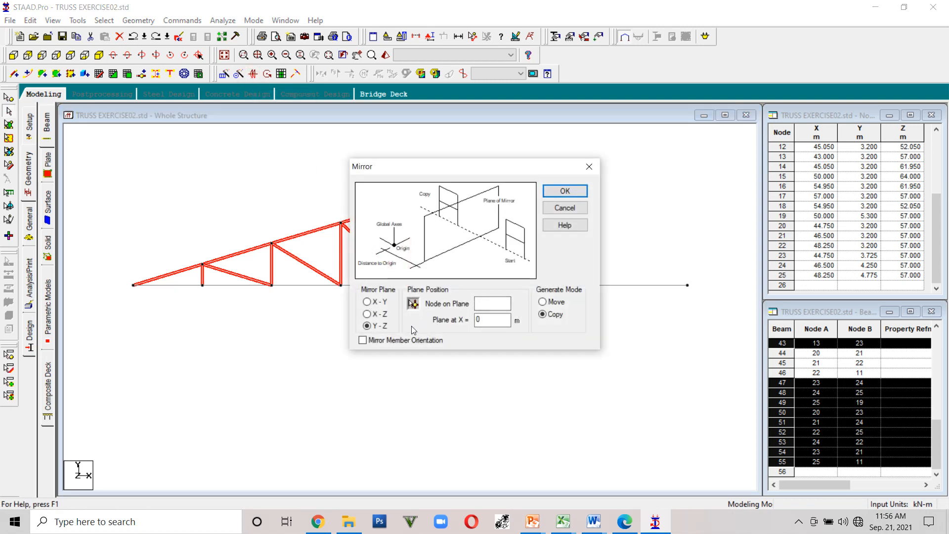
pyautogui.click(413, 304)
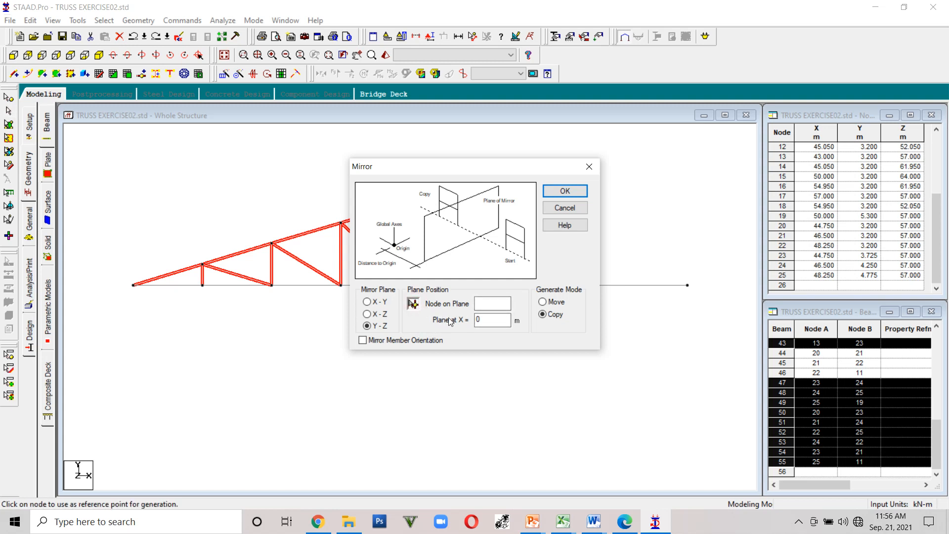
pyautogui.moveTo(493, 169); pyautogui.dragTo(541, 319)
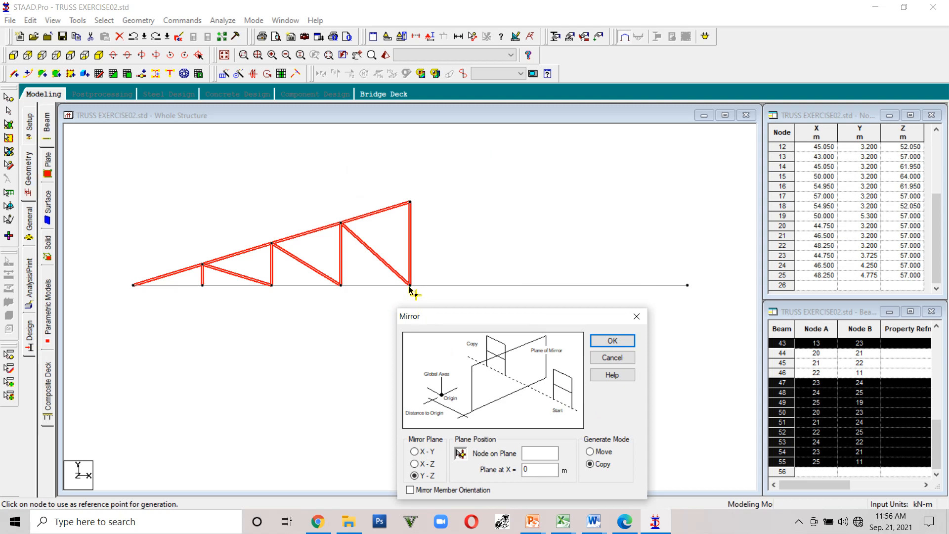
pyautogui.click(409, 286)
pyautogui.click(612, 340)
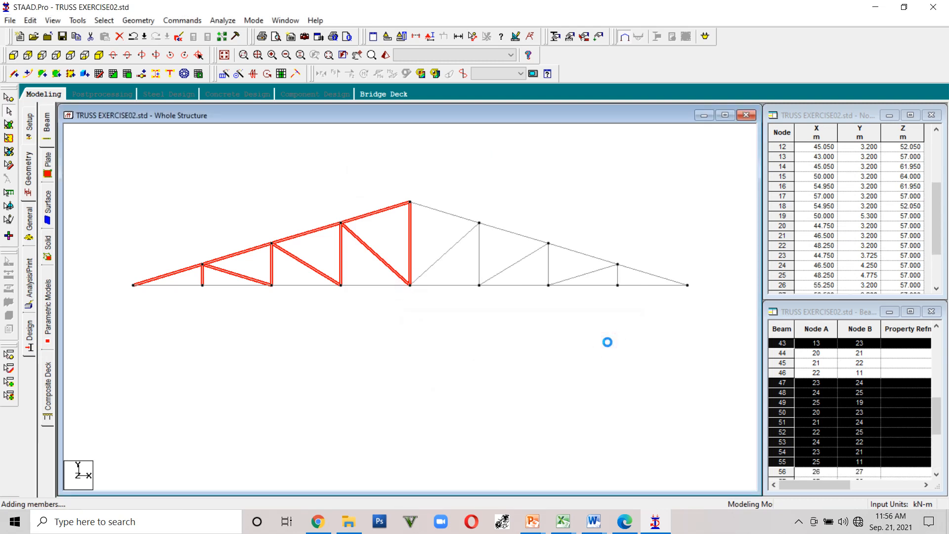
# - Check the model for duplicate members
pyautogui.click(410, 246)
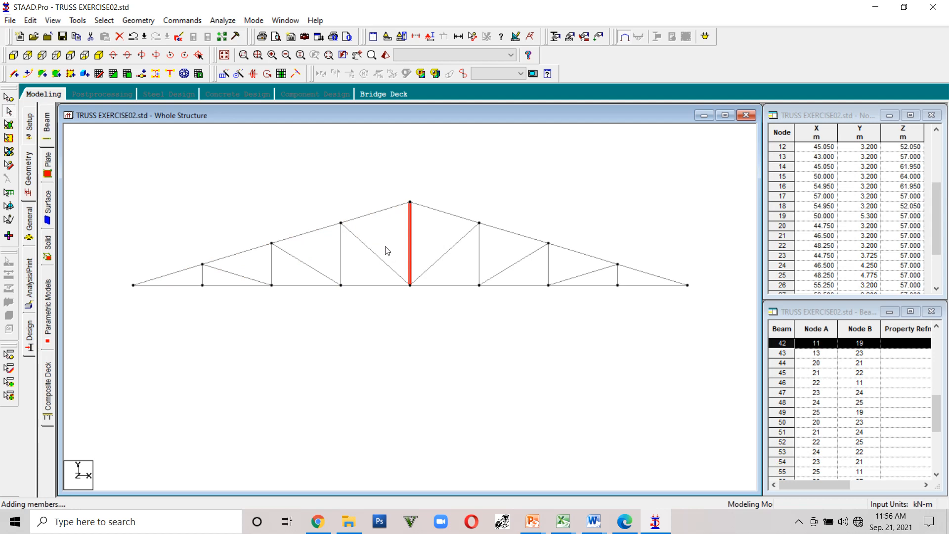
pyautogui.click(77, 21)
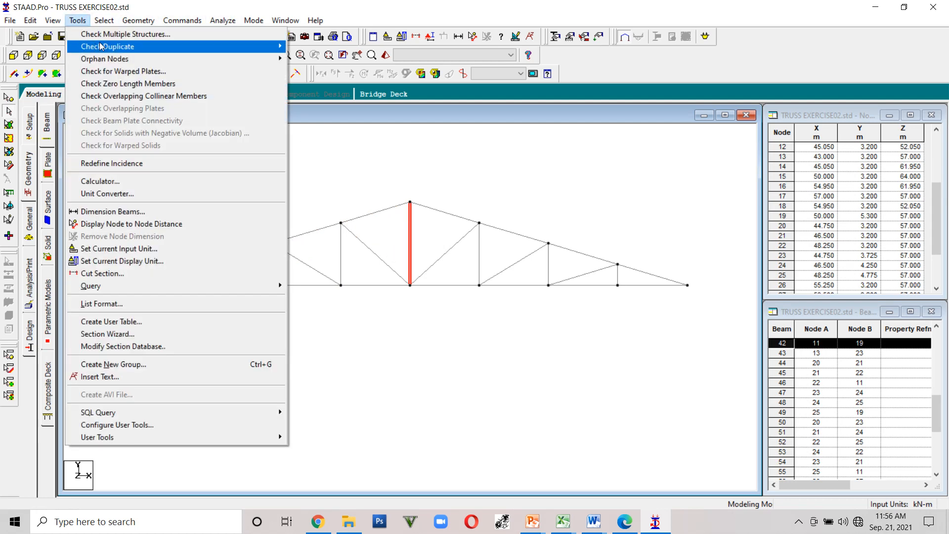
pyautogui.moveTo(102, 46)
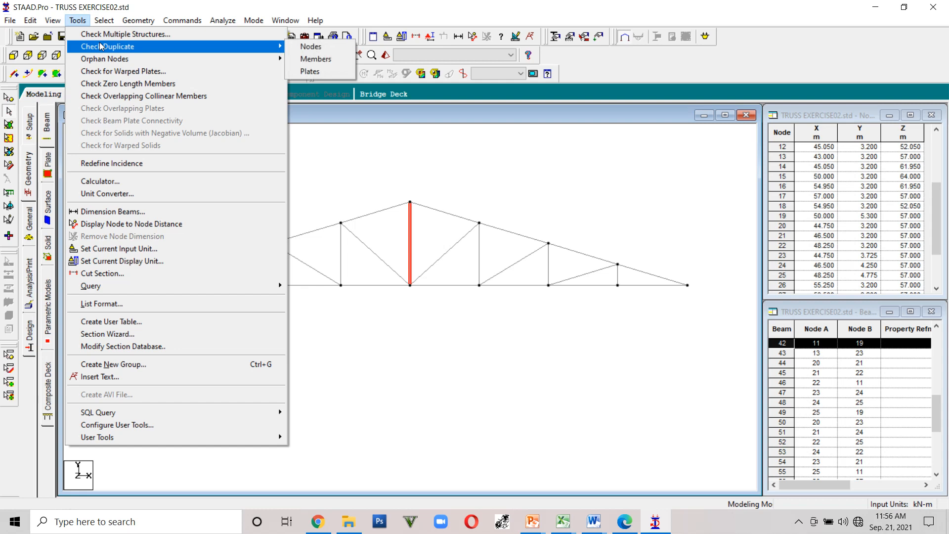
pyautogui.click(307, 59)
pyautogui.click(520, 286)
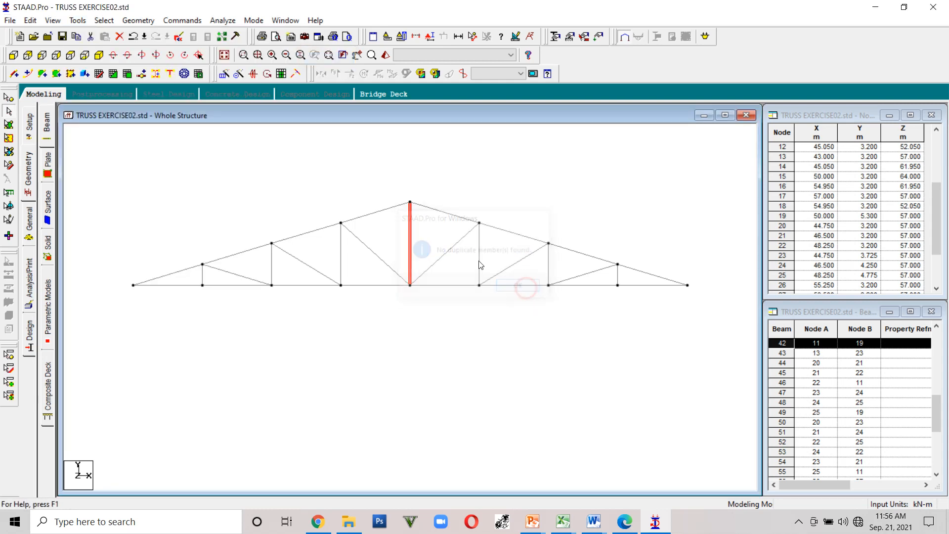
pyautogui.click(441, 227)
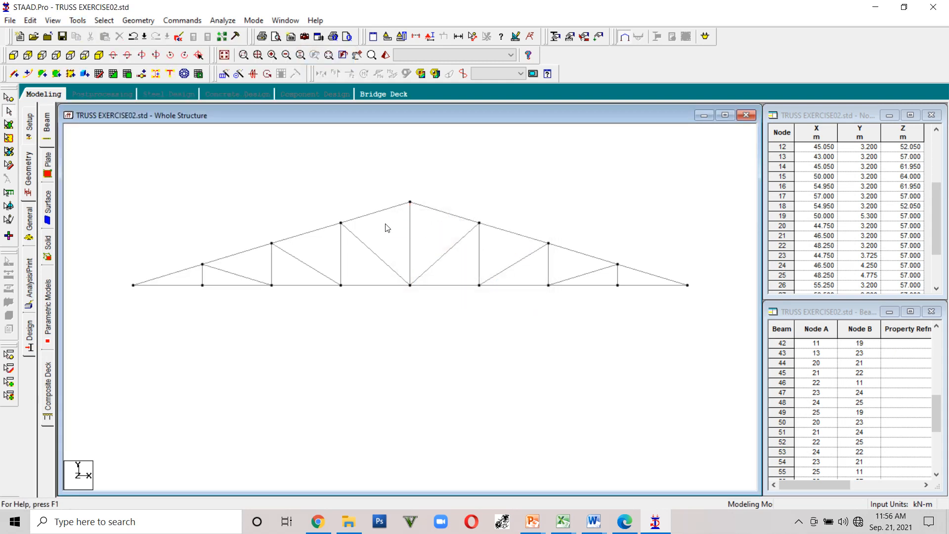
# - Open the central vertical member's properties to inspect its geometry, then close them
pyautogui.doubleClick(411, 236)
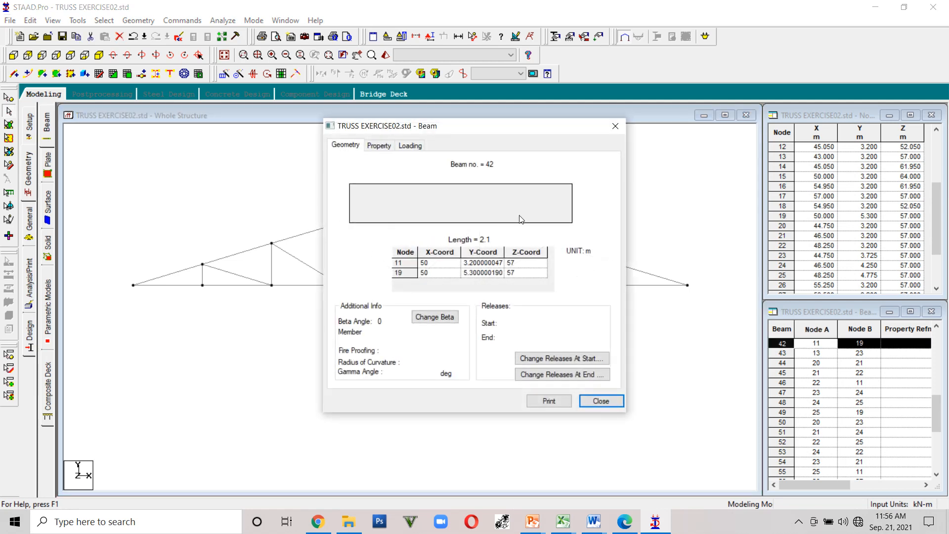
pyautogui.click(615, 126)
pyautogui.click(528, 330)
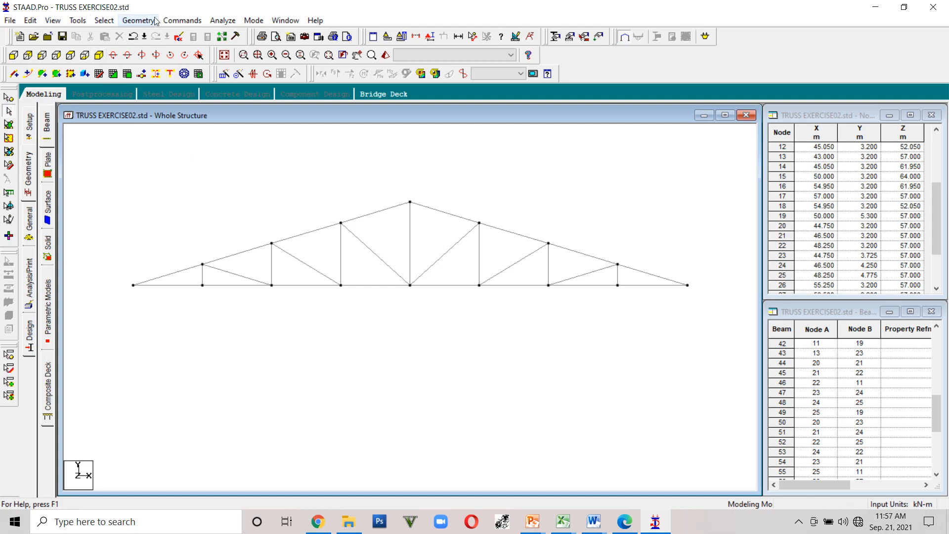
# - Create a new beam group named BOTTCHORD
pyautogui.click(78, 21)
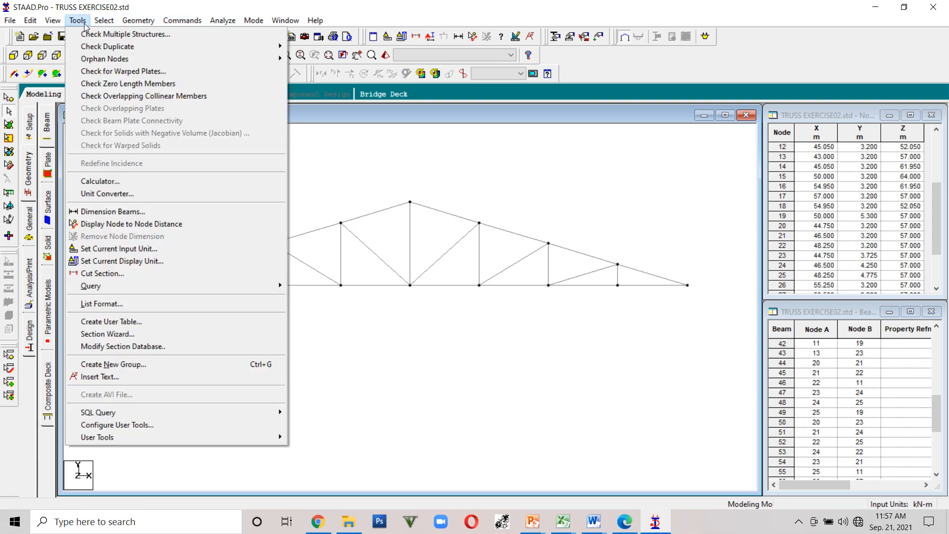
pyautogui.click(104, 20)
pyautogui.click(78, 21)
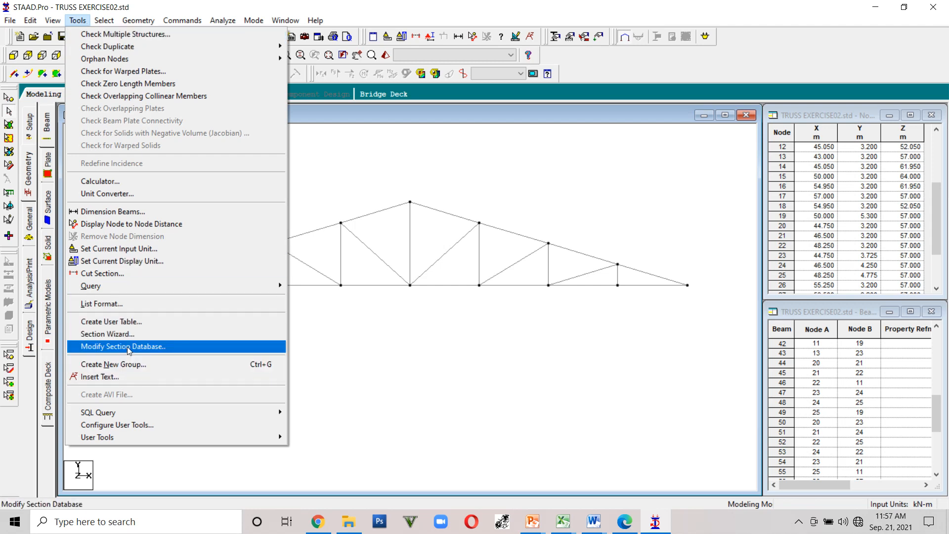
pyautogui.click(130, 364)
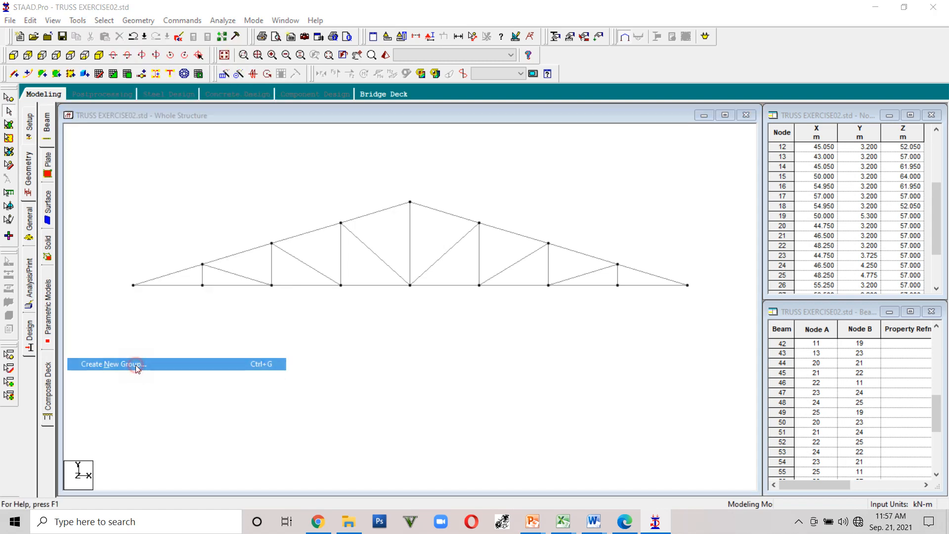
pyautogui.moveTo(455, 223); pyautogui.dragTo(638, 127)
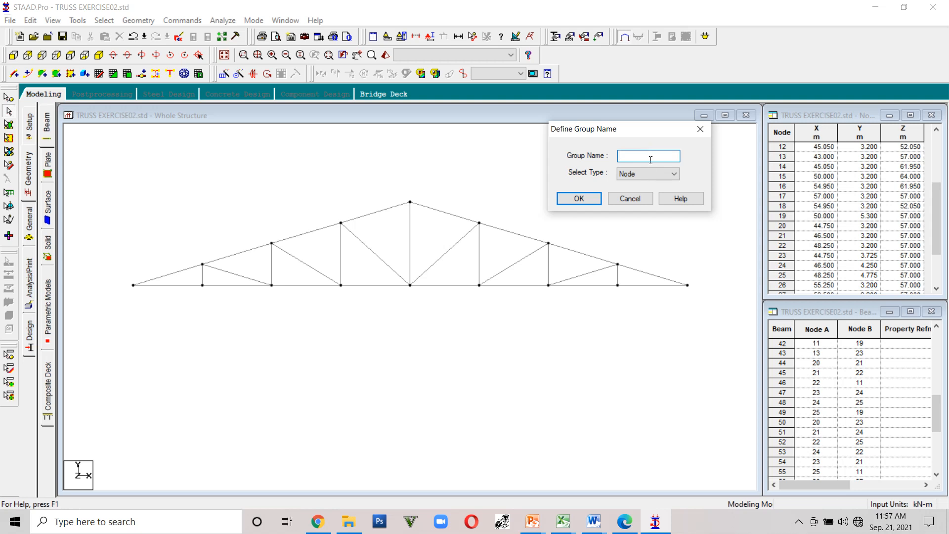
pyautogui.write('V')
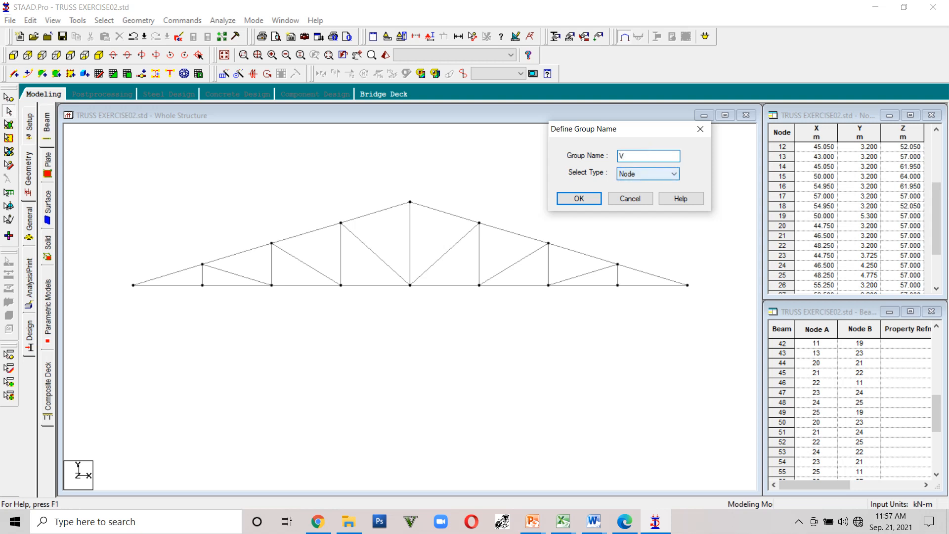
pyautogui.write('BOTTCHORD')
pyautogui.click(676, 173)
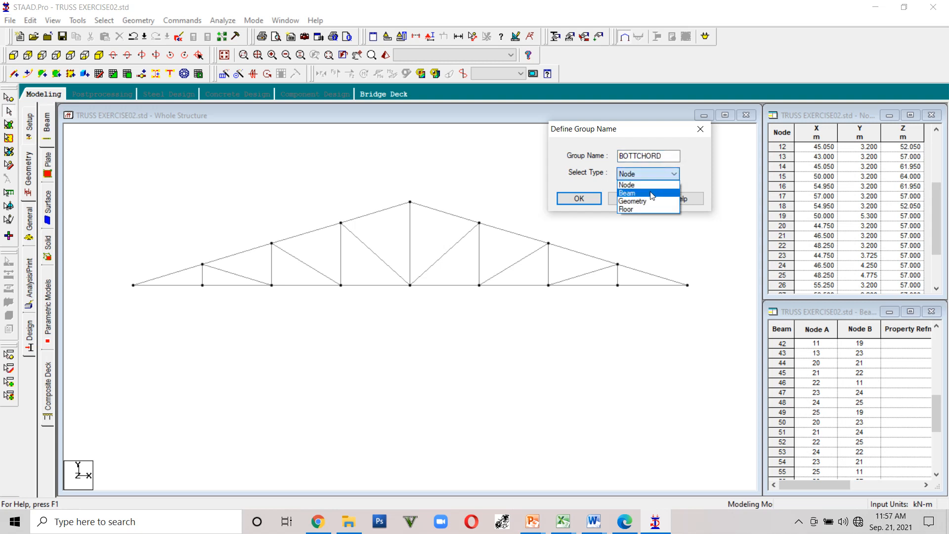
pyautogui.click(651, 193)
pyautogui.click(579, 199)
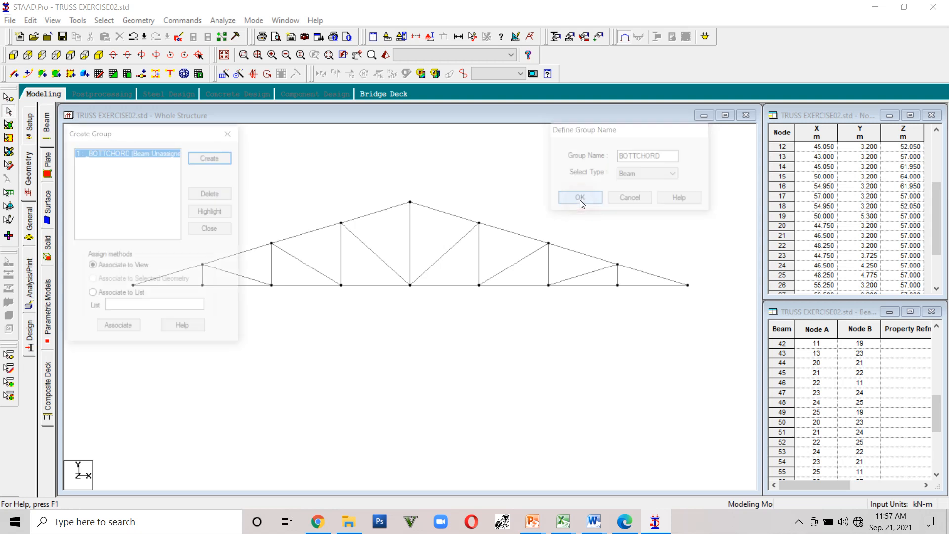
# - Create another beam group named TOPCHORD
pyautogui.moveTo(116, 133); pyautogui.dragTo(781, 104)
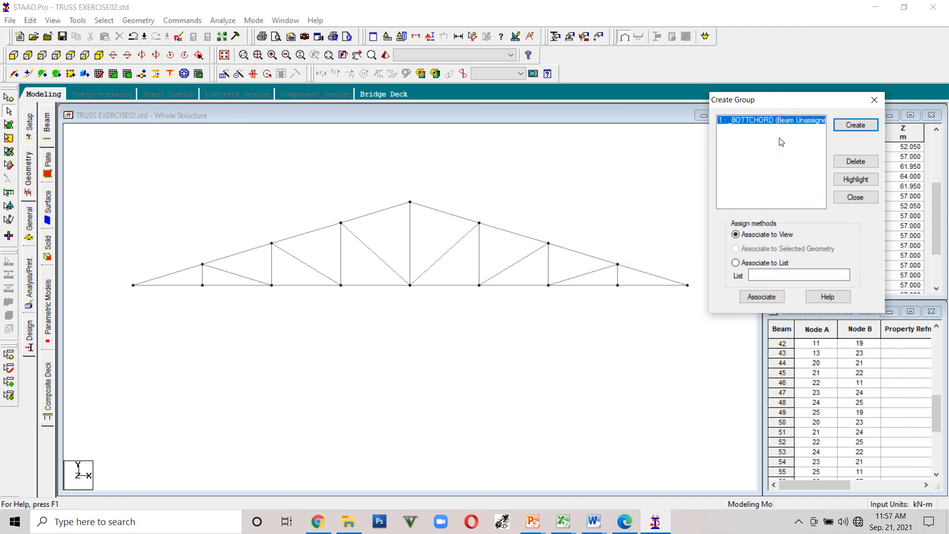
pyautogui.moveTo(770, 102); pyautogui.dragTo(797, 98)
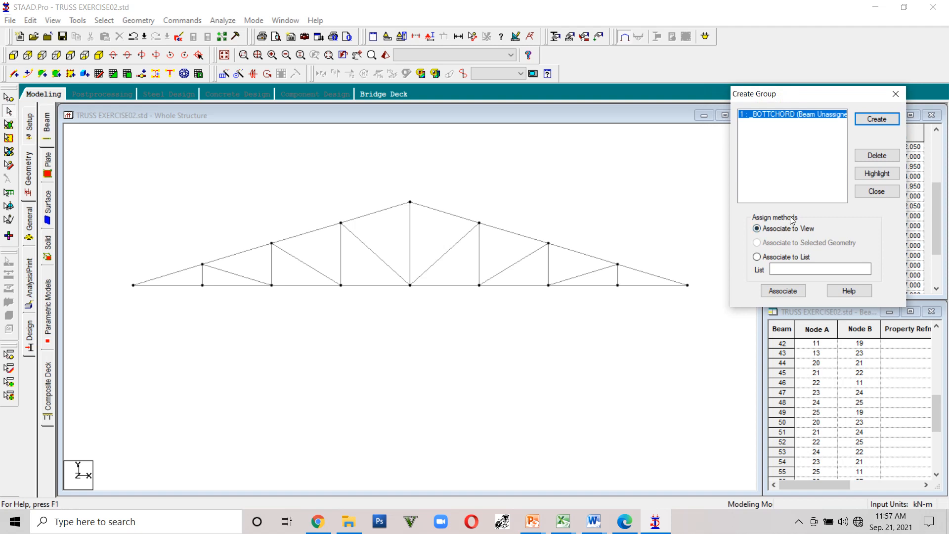
pyautogui.click(875, 120)
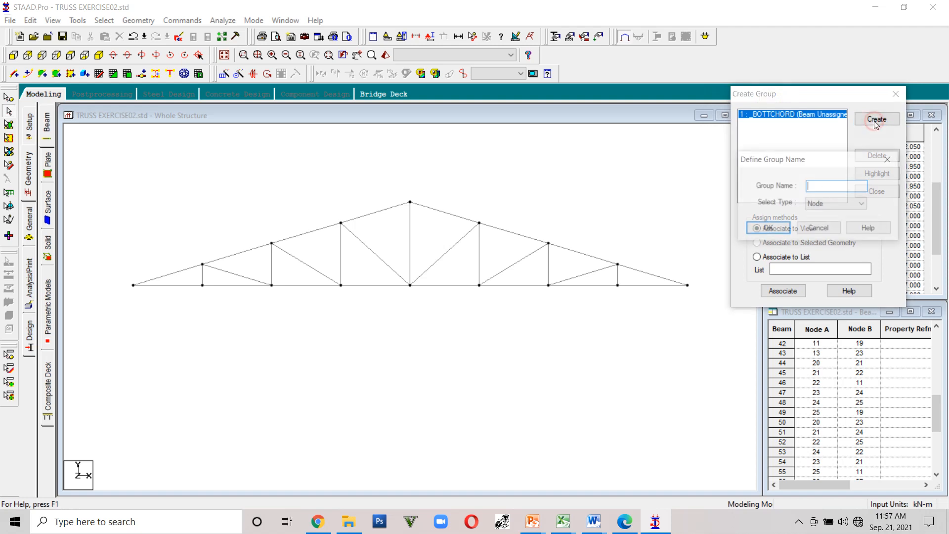
pyautogui.write('TOPCHO')
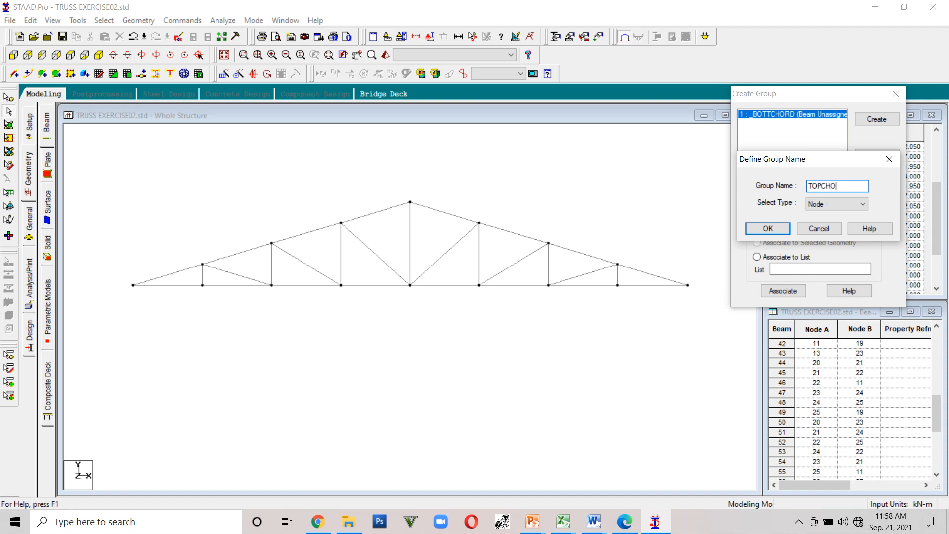
pyautogui.click(831, 201)
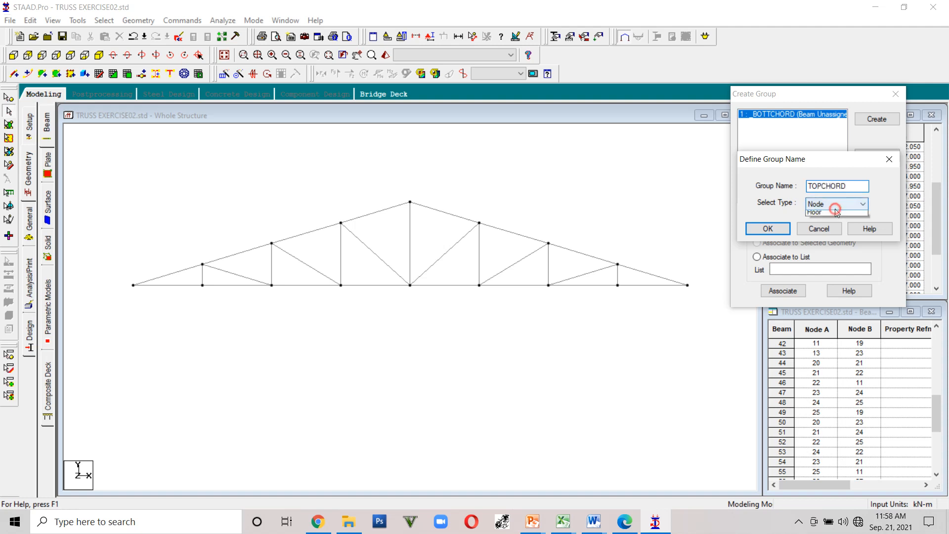
pyautogui.click(783, 231)
# - Create a third beam group named WEBMEMBERS
pyautogui.click(868, 124)
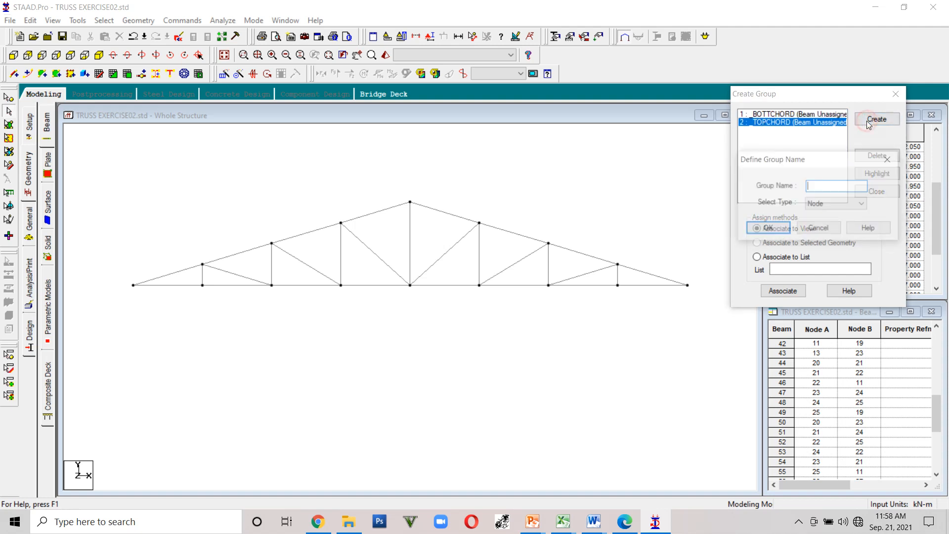
pyautogui.write('WEB')
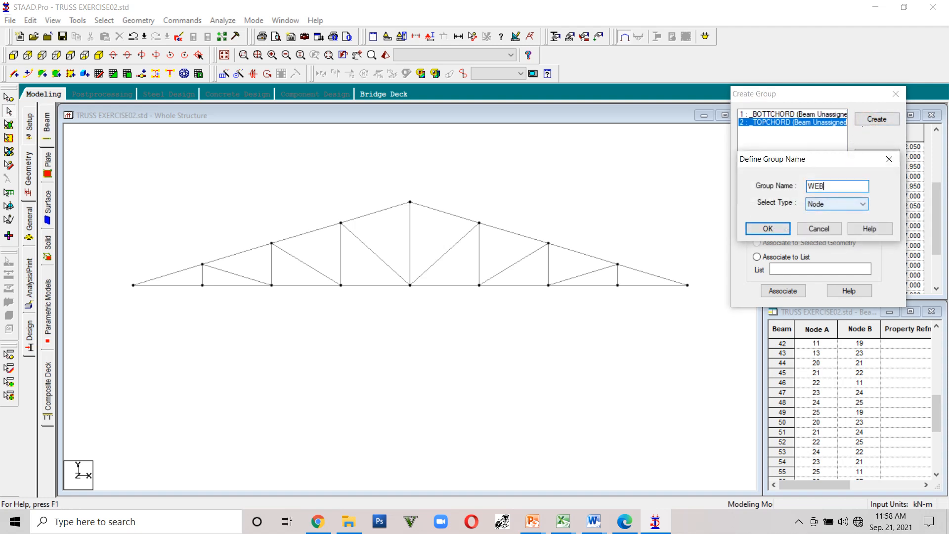
pyautogui.write('MEMBERS')
pyautogui.click(862, 203)
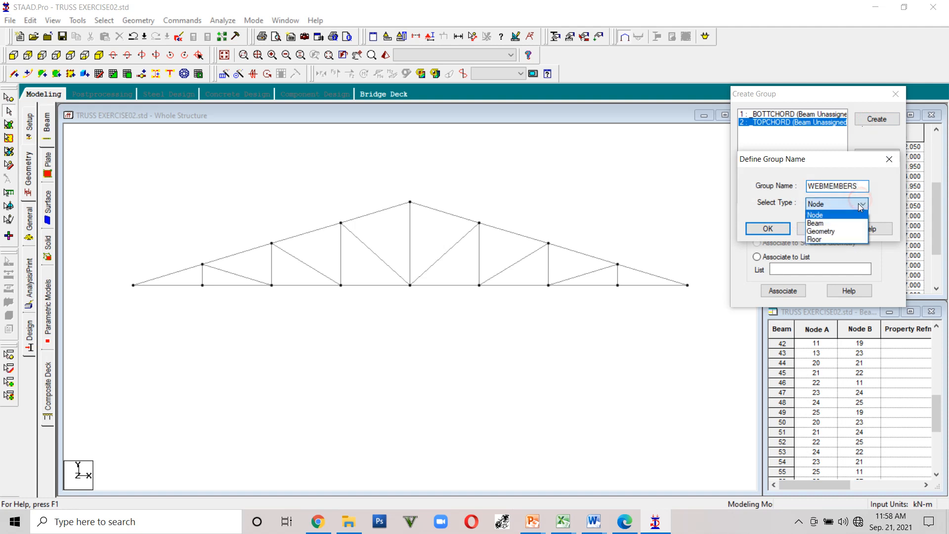
pyautogui.click(834, 223)
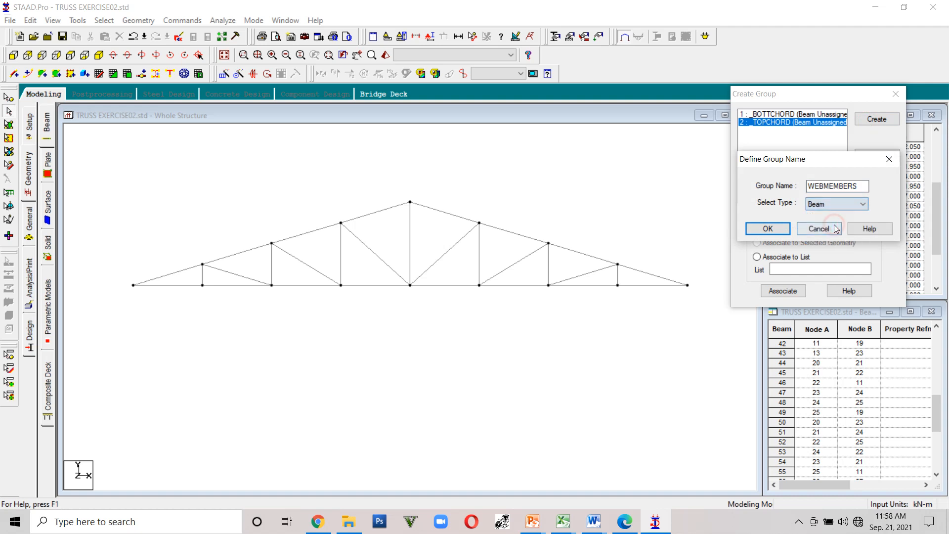
pyautogui.click(767, 228)
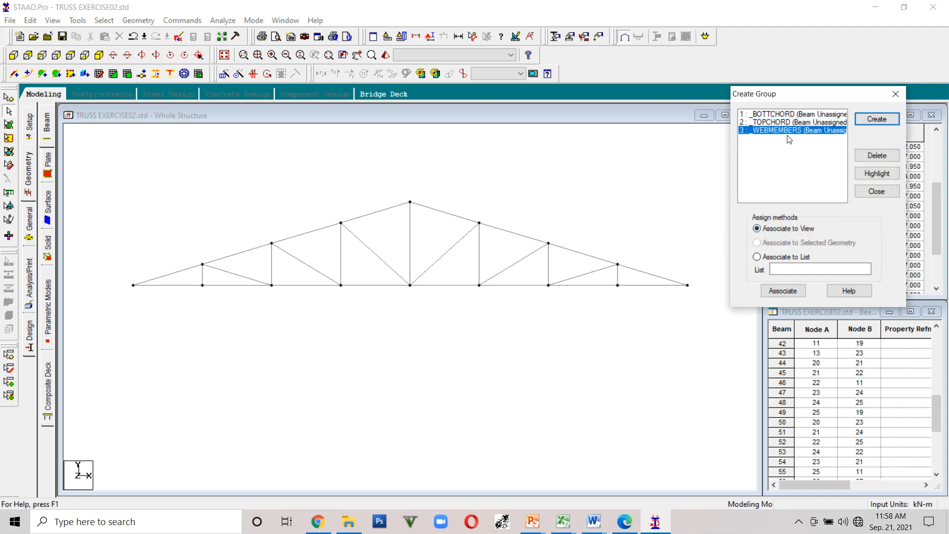
# - Select all bottom chord members and associate them with the BOTTCHORD group
pyautogui.click(780, 114)
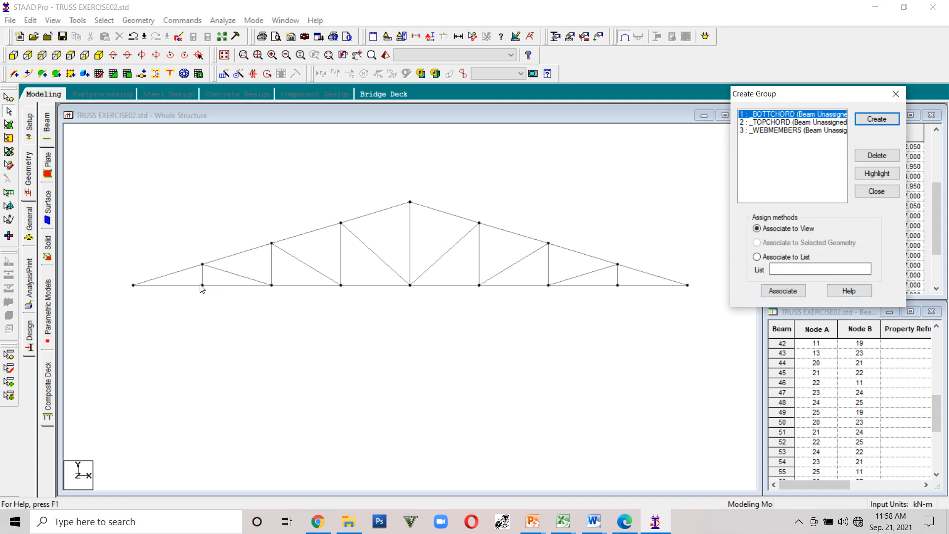
pyautogui.click(186, 286)
pyautogui.keyDown('ctrl'); pyautogui.click(225, 286); pyautogui.keyUp('ctrl')
pyautogui.keyDown('ctrl'); pyautogui.click(315, 285); pyautogui.keyUp('ctrl')
pyautogui.keyDown('ctrl'); pyautogui.click(371, 285); pyautogui.keyUp('ctrl')
pyautogui.keyDown('ctrl'); pyautogui.click(438, 286); pyautogui.keyUp('ctrl')
pyautogui.keyDown('ctrl'); pyautogui.click(523, 285); pyautogui.keyUp('ctrl')
pyautogui.keyDown('ctrl'); pyautogui.click(573, 285); pyautogui.keyUp('ctrl')
pyautogui.keyDown('ctrl'); pyautogui.click(635, 286); pyautogui.keyUp('ctrl')
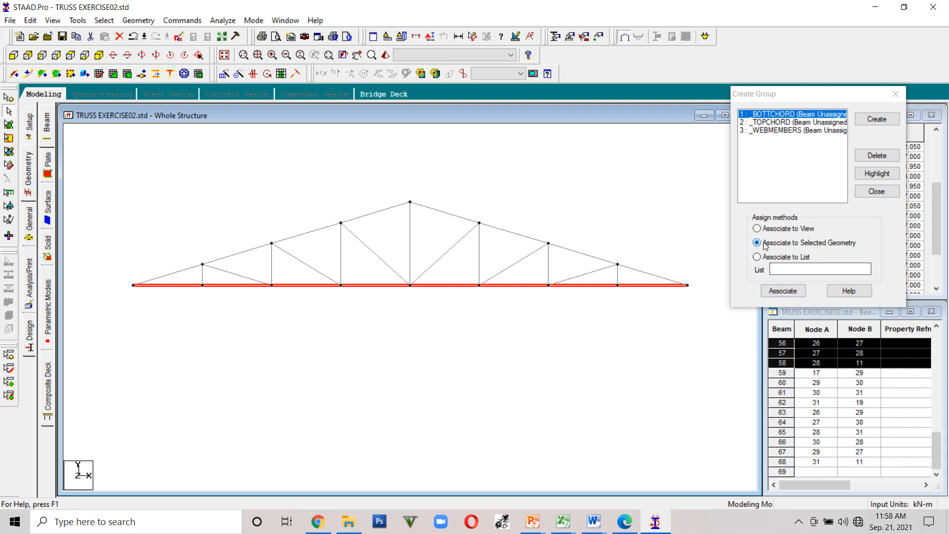
pyautogui.click(789, 291)
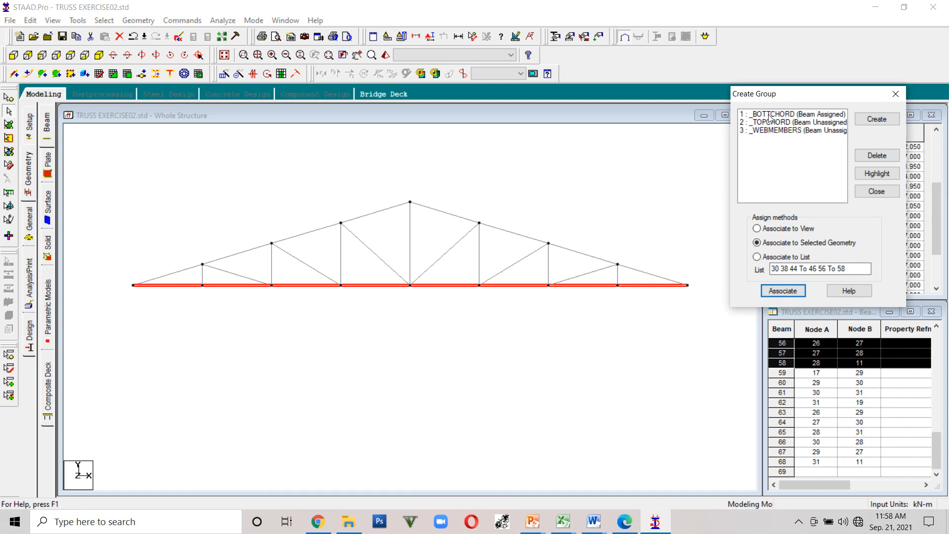
# - Select every top chord member on both slopes and associate them with the TOPCHORD group
pyautogui.click(186, 269)
pyautogui.keyDown('ctrl'); pyautogui.click(232, 256); pyautogui.keyUp('ctrl')
pyautogui.keyDown('ctrl'); pyautogui.click(299, 235); pyautogui.keyUp('ctrl')
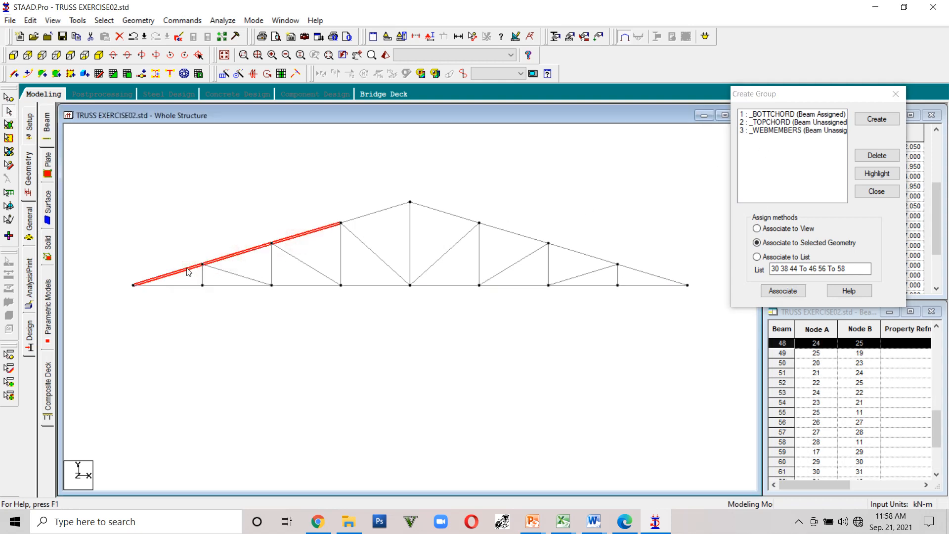
pyautogui.click(168, 275)
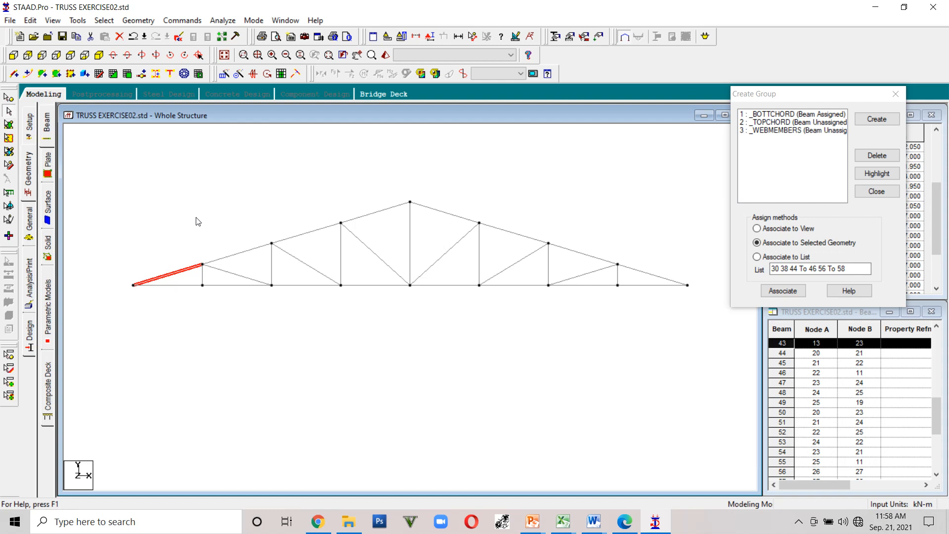
pyautogui.keyDown('ctrl'); pyautogui.click(224, 258); pyautogui.keyUp('ctrl')
pyautogui.keyDown('ctrl'); pyautogui.click(305, 233); pyautogui.keyUp('ctrl')
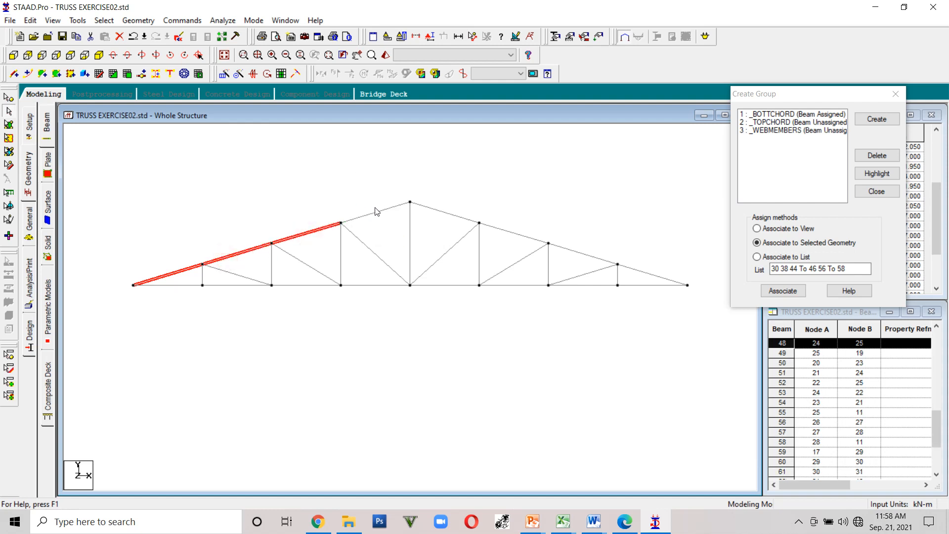
pyautogui.click(315, 230)
pyautogui.click(233, 254)
pyautogui.click(176, 272)
pyautogui.click(243, 252)
pyautogui.click(299, 235)
pyautogui.click(377, 213)
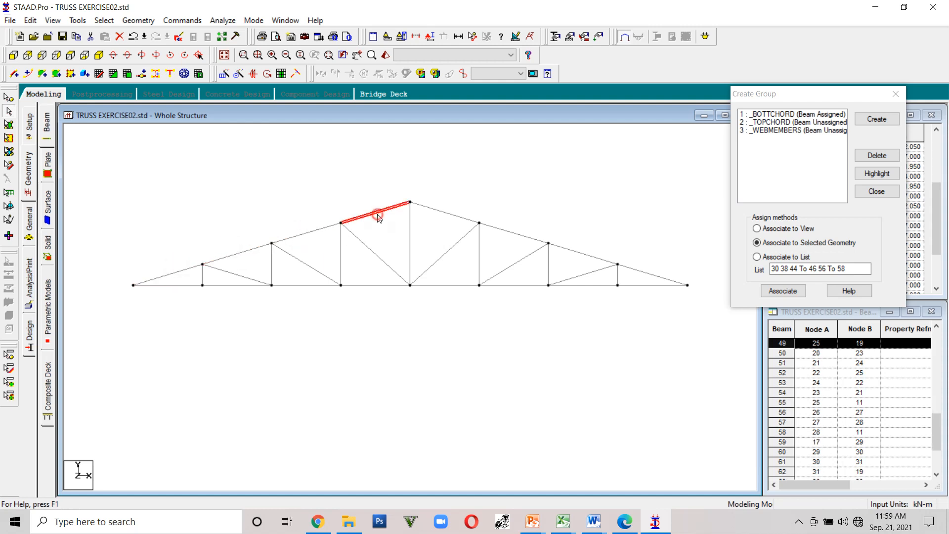
pyautogui.click(430, 208)
pyautogui.click(500, 230)
pyautogui.click(562, 247)
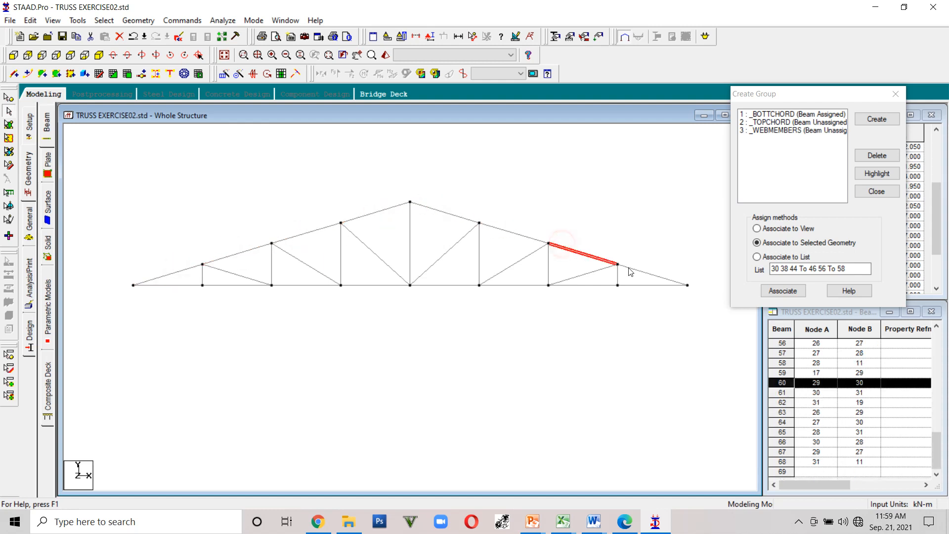
pyautogui.click(628, 270)
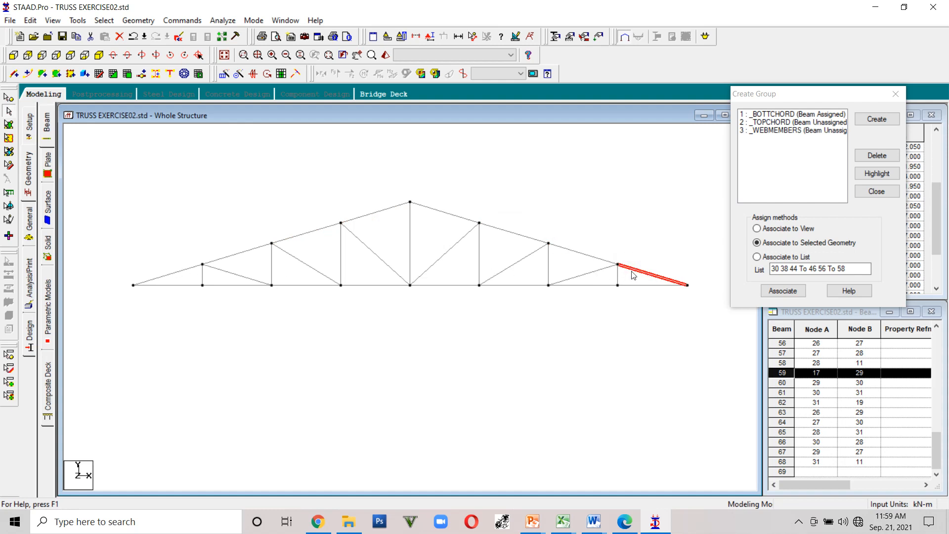
pyautogui.keyDown('ctrl'); pyautogui.click(581, 255); pyautogui.keyUp('ctrl')
pyautogui.keyDown('ctrl'); pyautogui.click(527, 236); pyautogui.keyUp('ctrl')
pyautogui.keyDown('ctrl'); pyautogui.click(453, 219); pyautogui.keyUp('ctrl')
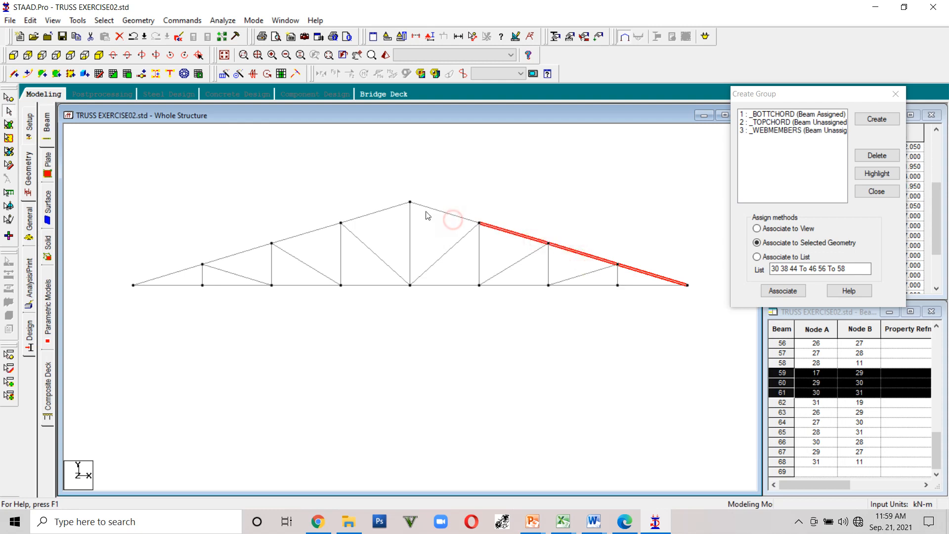
pyautogui.keyDown('ctrl'); pyautogui.click(383, 204); pyautogui.keyUp('ctrl')
pyautogui.keyDown('ctrl'); pyautogui.click(312, 232); pyautogui.keyUp('ctrl')
pyautogui.keyDown('ctrl'); pyautogui.click(246, 251); pyautogui.keyUp('ctrl')
pyautogui.keyDown('ctrl'); pyautogui.click(170, 274); pyautogui.keyUp('ctrl')
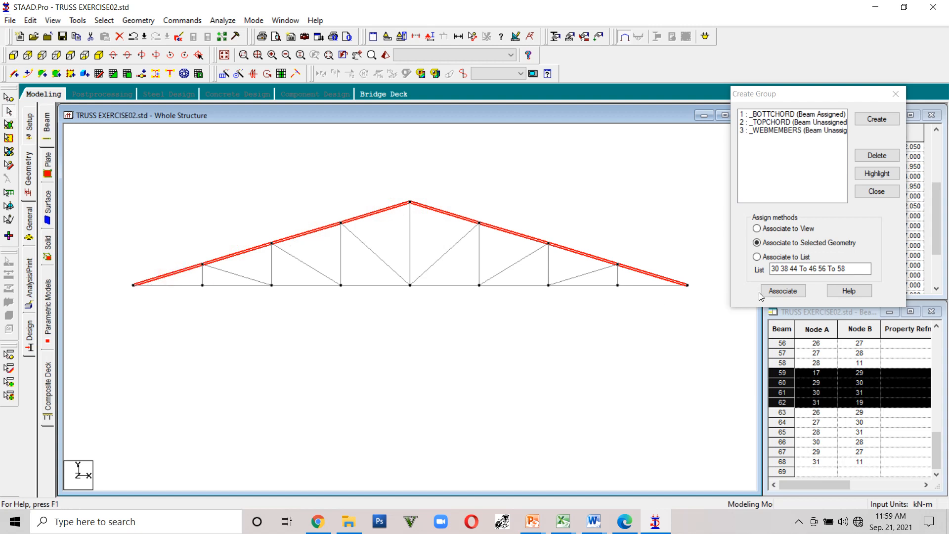
pyautogui.click(800, 124)
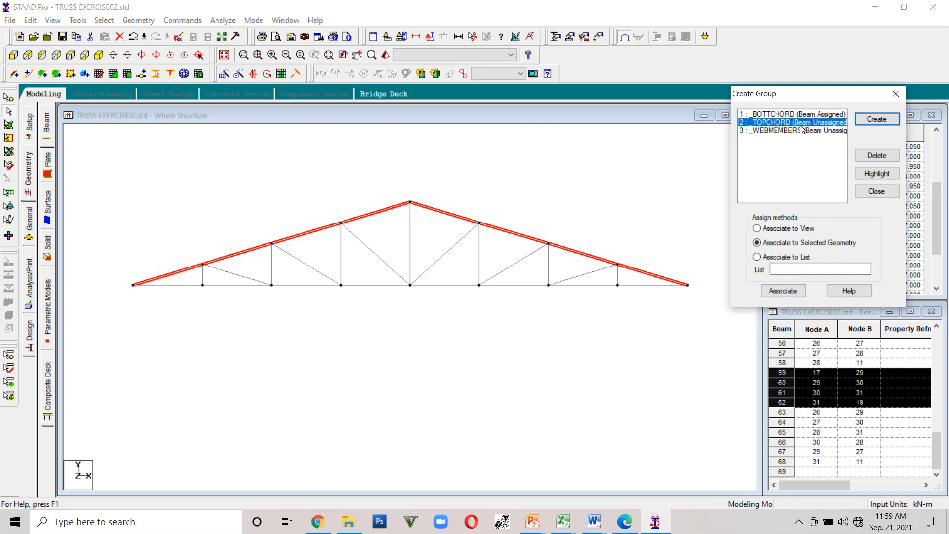
pyautogui.click(782, 292)
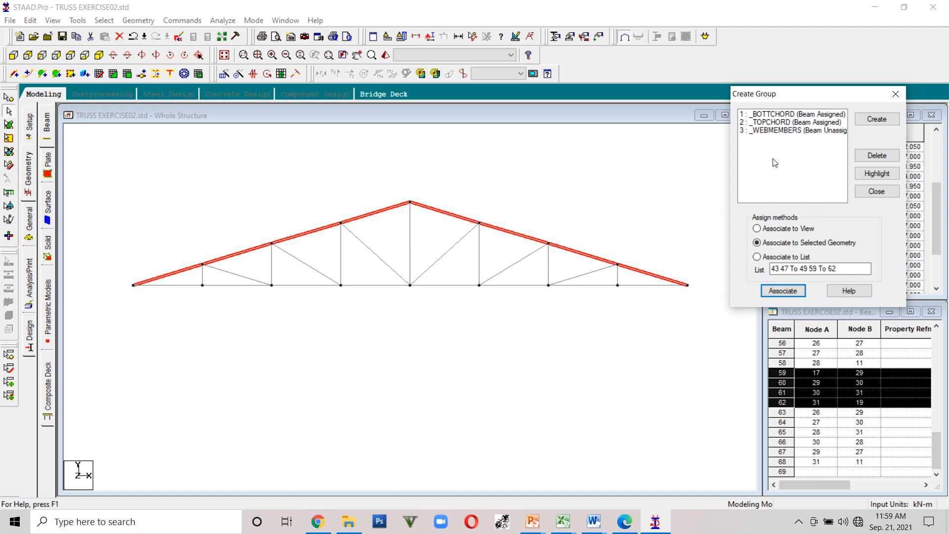
# - Select all vertical and diagonal web members and associate them with the WEBMEMBERS group
pyautogui.click(781, 130)
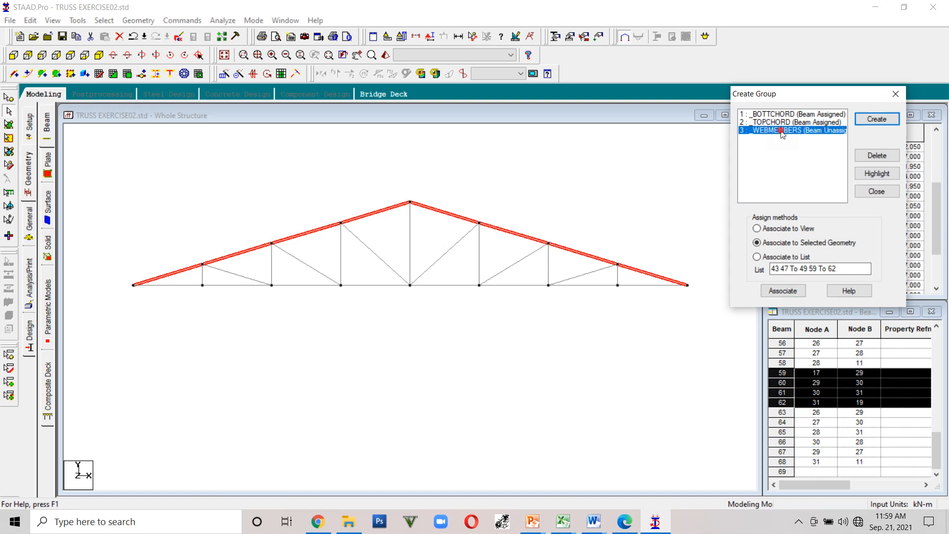
pyautogui.click(203, 275)
pyautogui.keyDown('ctrl'); pyautogui.click(228, 272); pyautogui.keyUp('ctrl')
pyautogui.keyDown('ctrl'); pyautogui.click(271, 264); pyautogui.keyUp('ctrl')
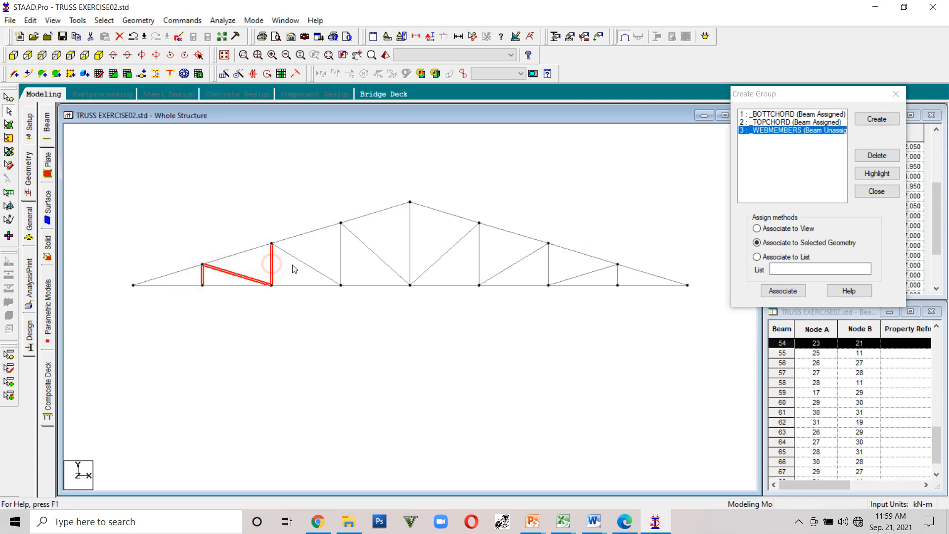
pyautogui.keyDown('ctrl'); pyautogui.click(297, 259); pyautogui.keyUp('ctrl')
pyautogui.keyDown('ctrl'); pyautogui.click(341, 262); pyautogui.keyUp('ctrl')
pyautogui.keyDown('ctrl'); pyautogui.click(389, 266); pyautogui.keyUp('ctrl')
pyautogui.keyDown('ctrl'); pyautogui.click(409, 261); pyautogui.keyUp('ctrl')
pyautogui.keyDown('ctrl'); pyautogui.click(442, 257); pyautogui.keyUp('ctrl')
pyautogui.keyDown('ctrl'); pyautogui.click(479, 262); pyautogui.keyUp('ctrl')
pyautogui.keyDown('ctrl'); pyautogui.click(520, 267); pyautogui.keyUp('ctrl')
pyautogui.keyDown('ctrl'); pyautogui.click(548, 264); pyautogui.keyUp('ctrl')
pyautogui.keyDown('ctrl'); pyautogui.click(582, 275); pyautogui.keyUp('ctrl')
pyautogui.keyDown('ctrl'); pyautogui.click(617, 275); pyautogui.keyUp('ctrl')
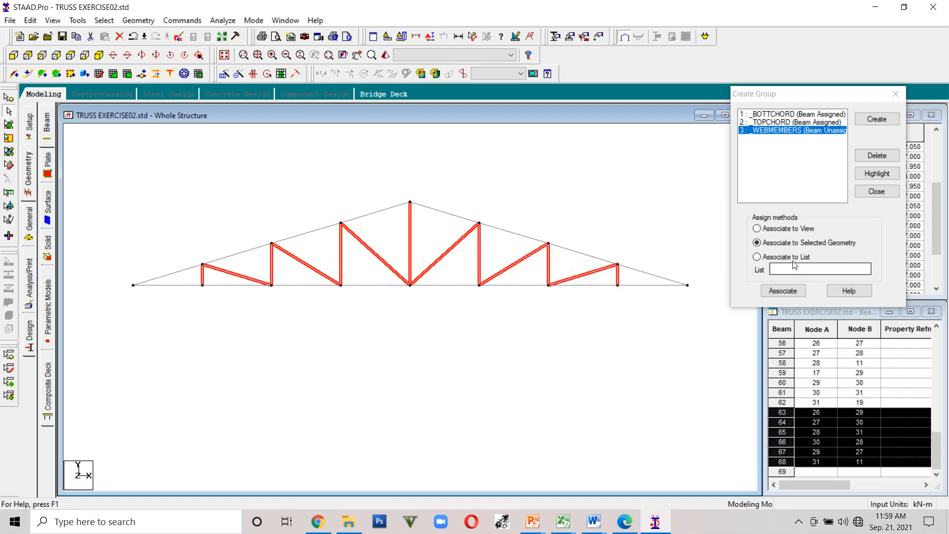
pyautogui.click(789, 292)
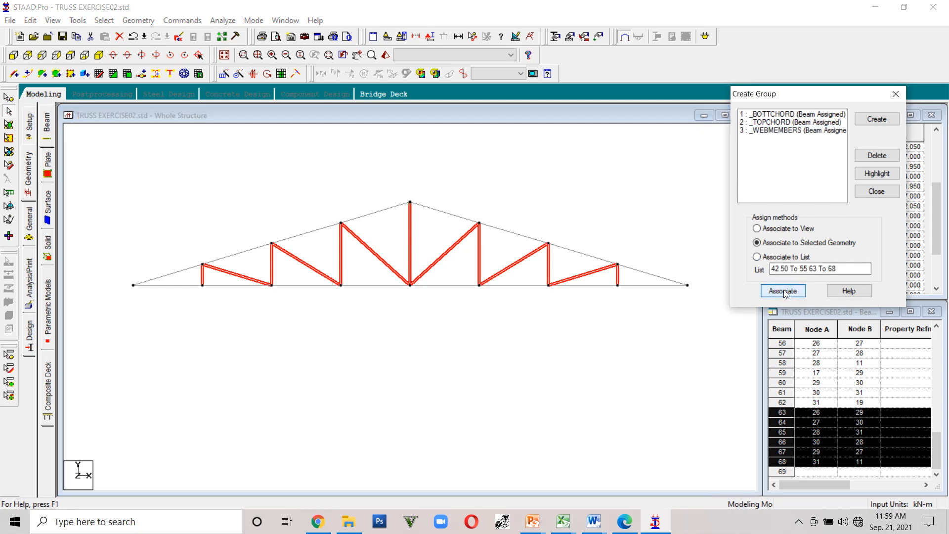
# - Highlight the BOTTCHORD, TOPCHORD and WEBMEMBERS groups in turn to check their assigned members
pyautogui.click(679, 219)
pyautogui.click(771, 115)
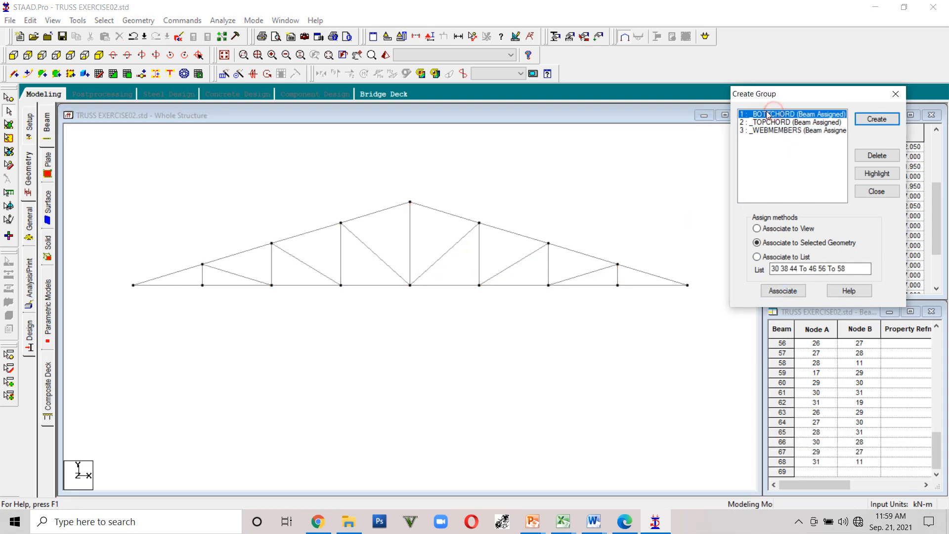
pyautogui.click(607, 163)
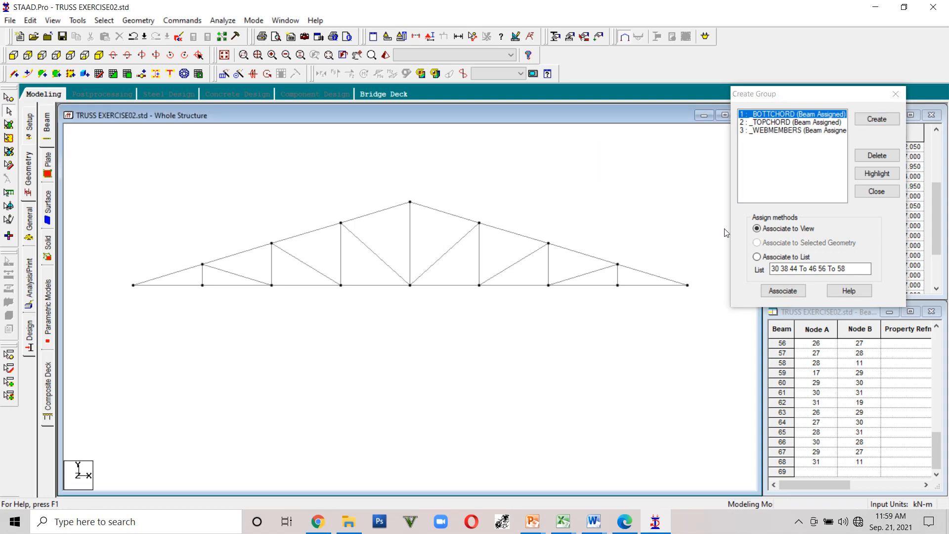
pyautogui.click(786, 122)
pyautogui.click(784, 114)
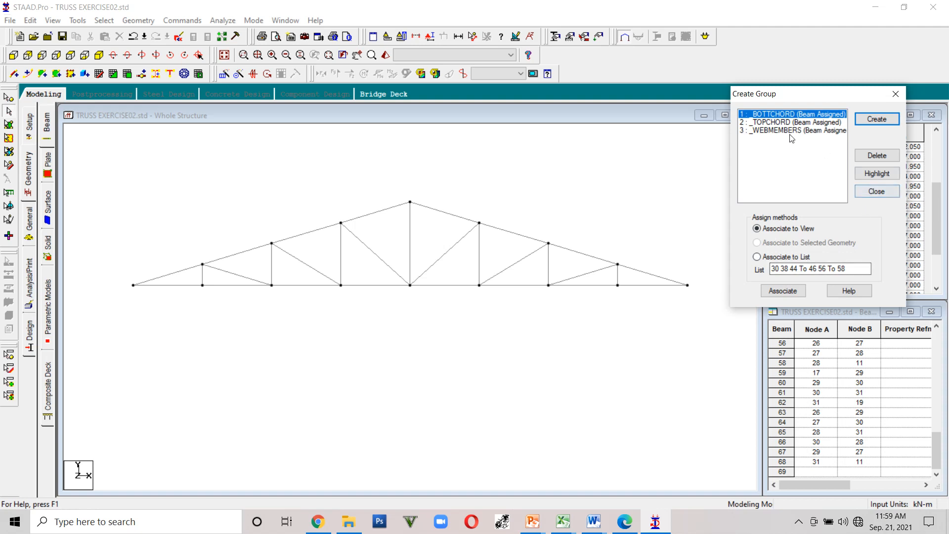
pyautogui.click(873, 174)
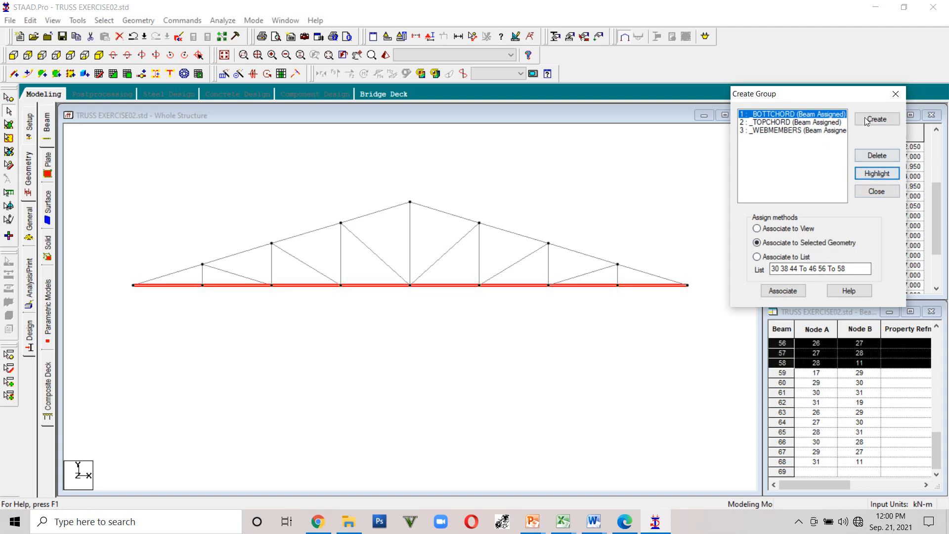
pyautogui.click(774, 122)
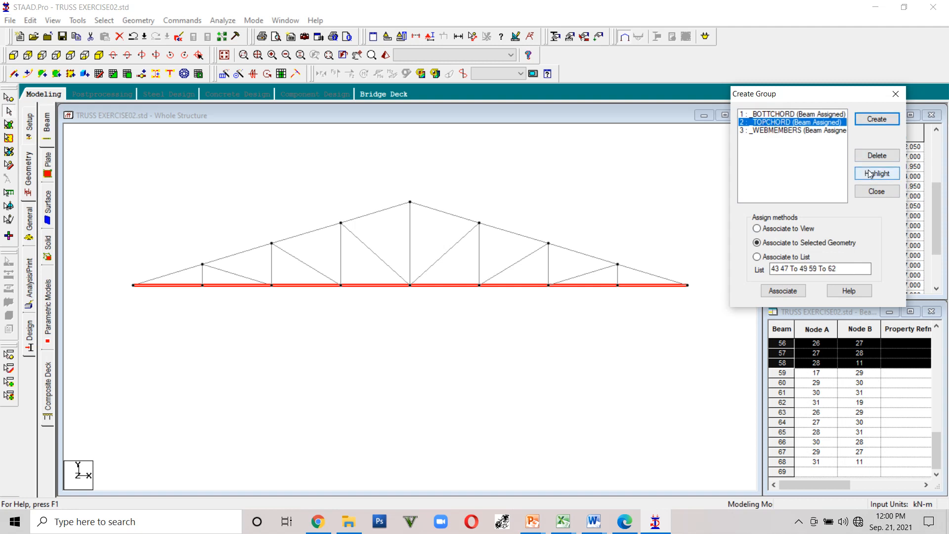
pyautogui.click(870, 174)
pyautogui.click(788, 130)
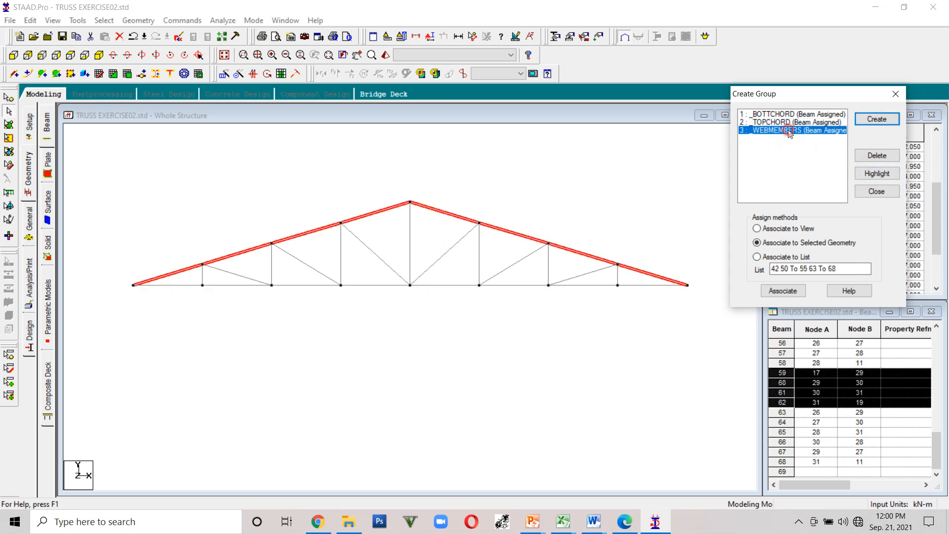
pyautogui.click(871, 174)
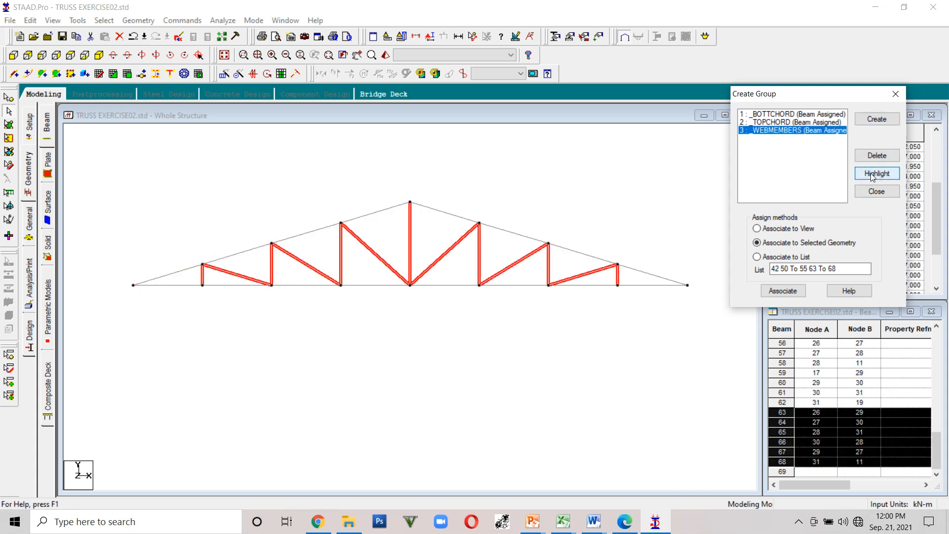
pyautogui.click(788, 122)
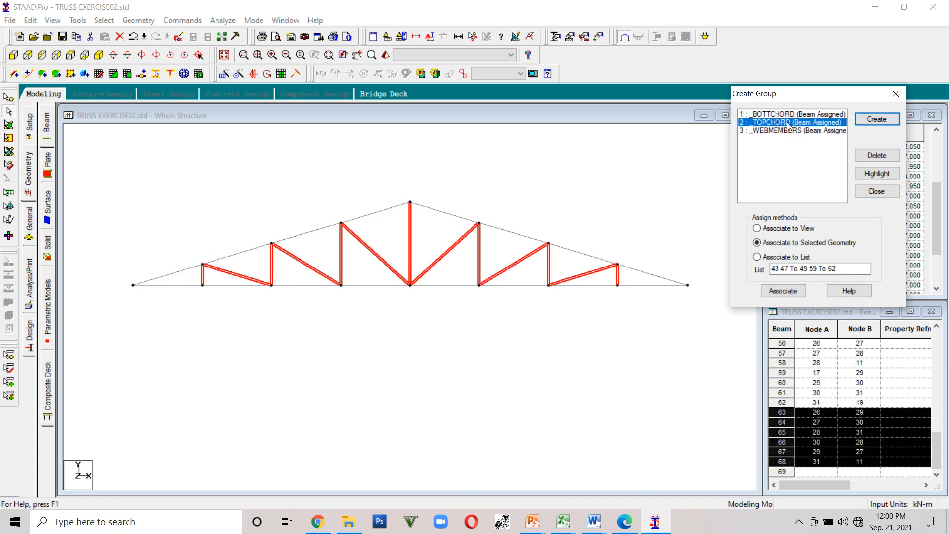
pyautogui.click(871, 175)
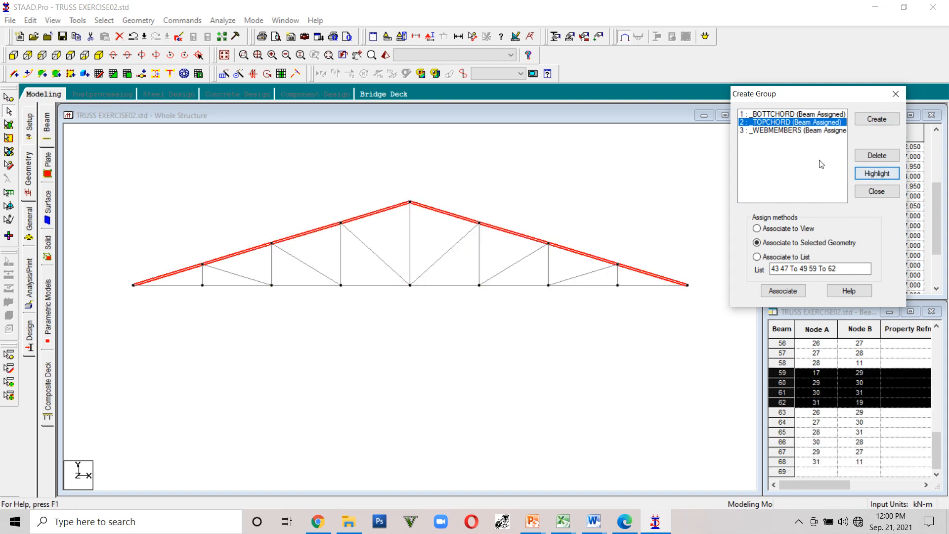
pyautogui.click(785, 115)
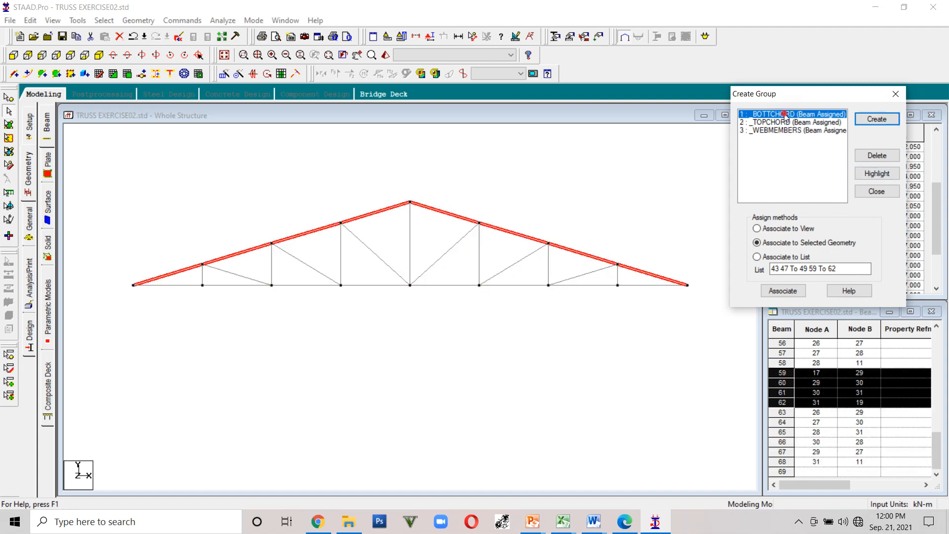
pyautogui.click(876, 174)
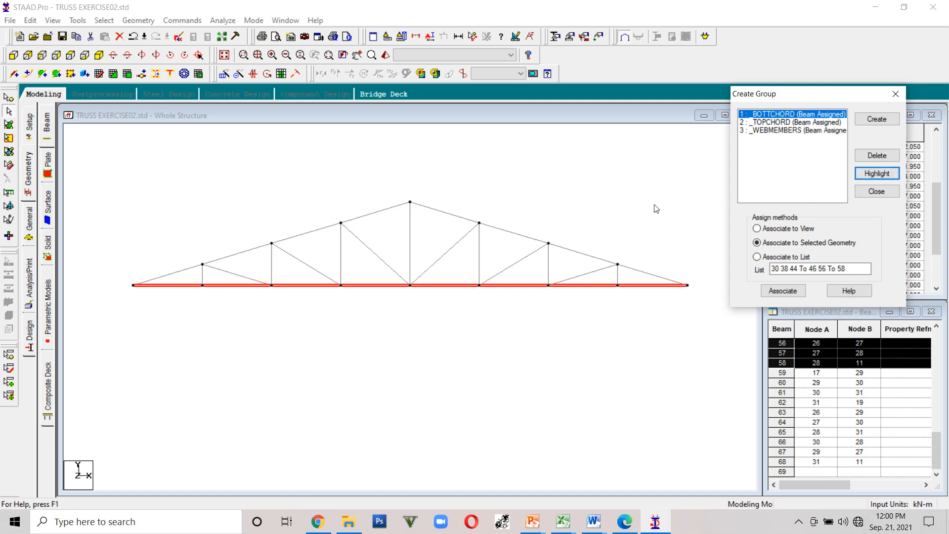
# - Close the Create Group dialog
pyautogui.click(895, 94)
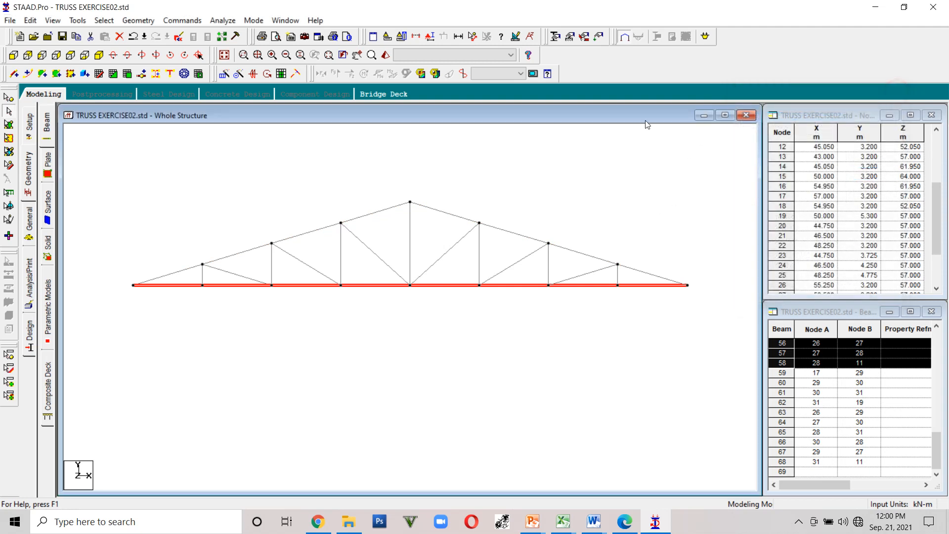
pyautogui.click(77, 21)
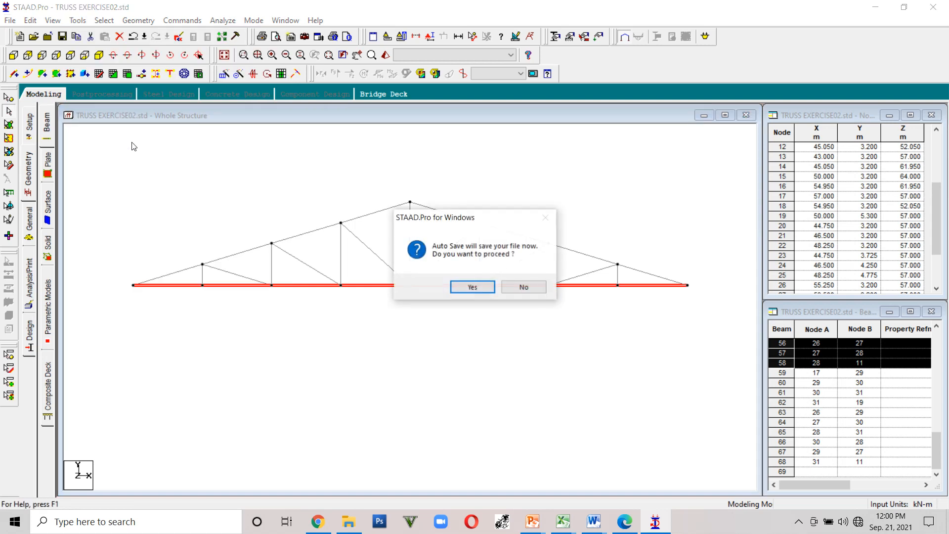
# - Accept the auto save of the file
pyautogui.click(461, 285)
pyautogui.click(406, 275)
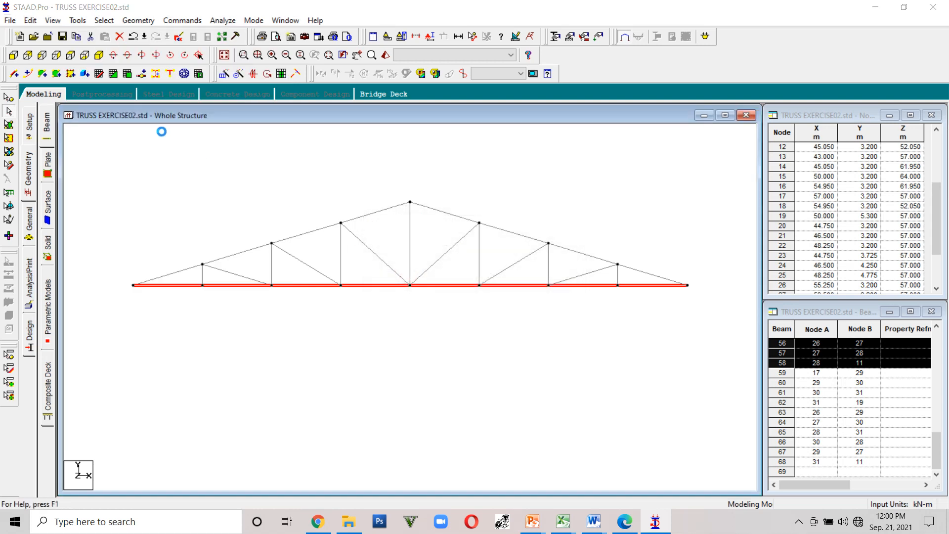
pyautogui.click(78, 20)
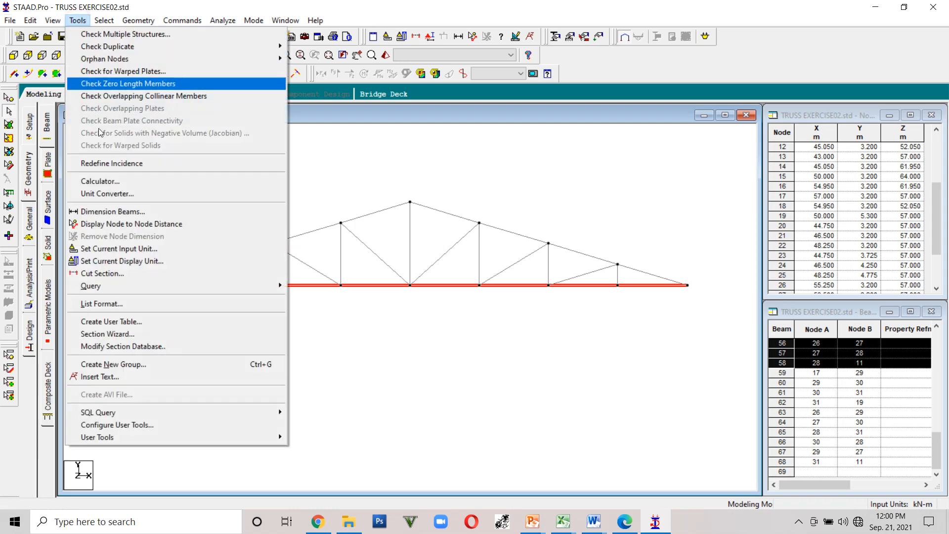
pyautogui.click(154, 364)
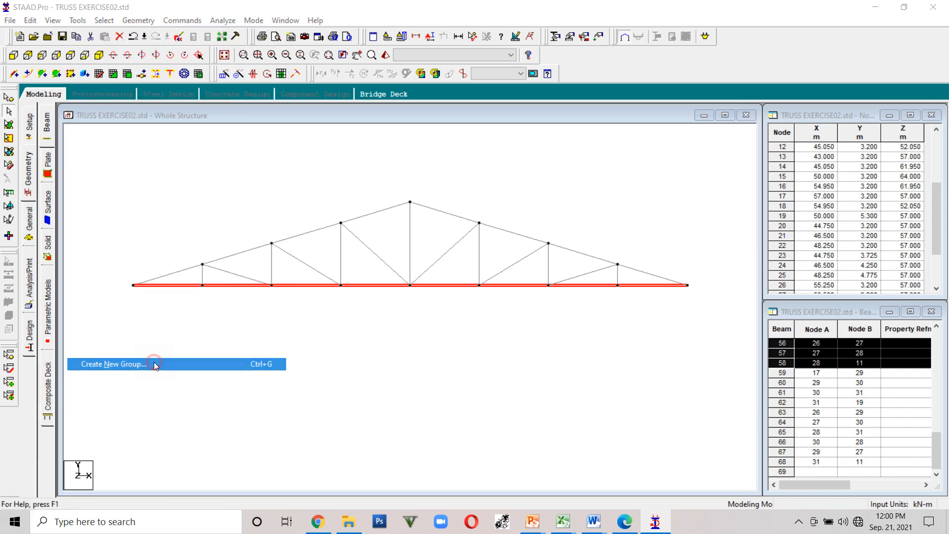
pyautogui.moveTo(133, 129); pyautogui.dragTo(814, 69)
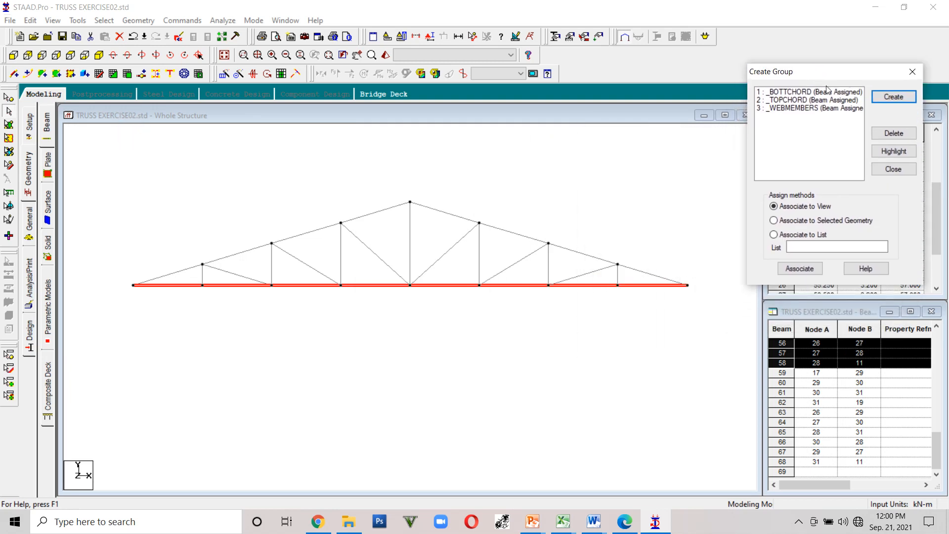
pyautogui.click(881, 96)
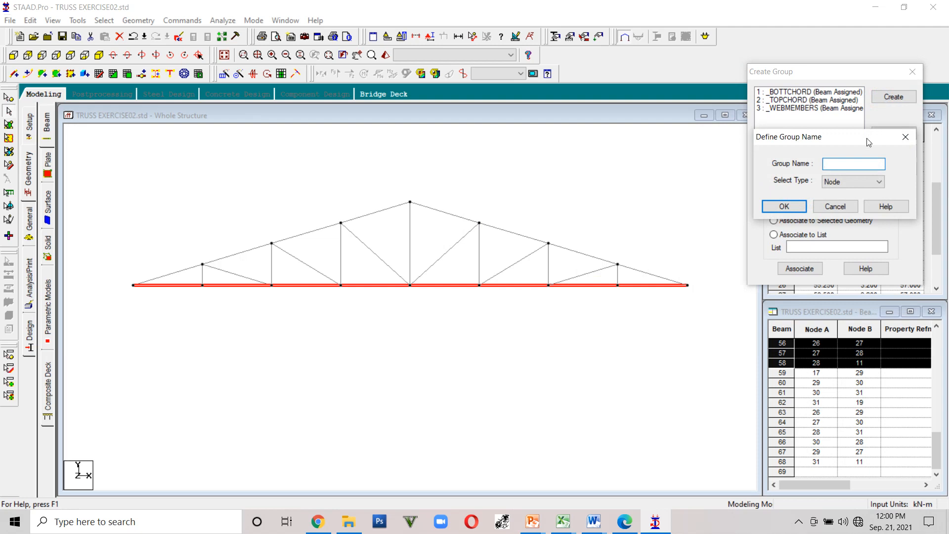
pyautogui.click(867, 183)
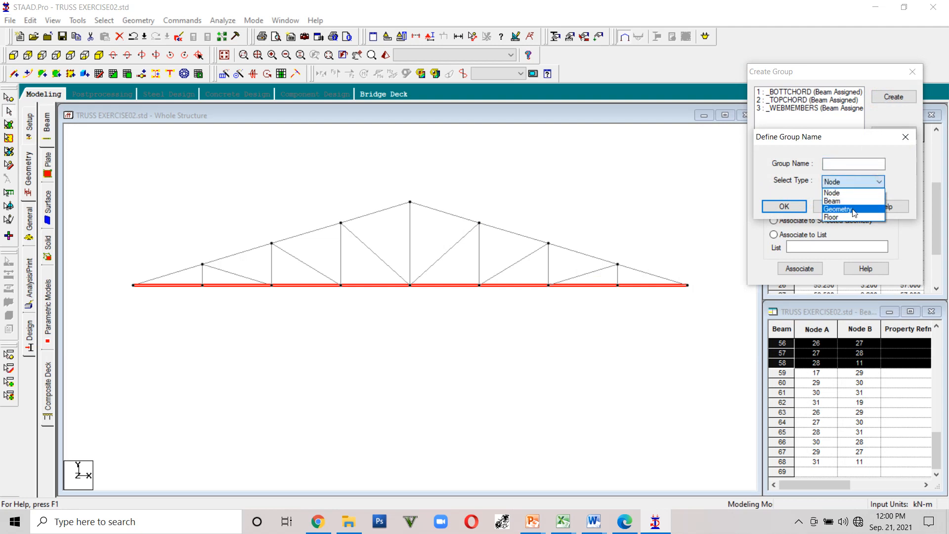
pyautogui.click(761, 153)
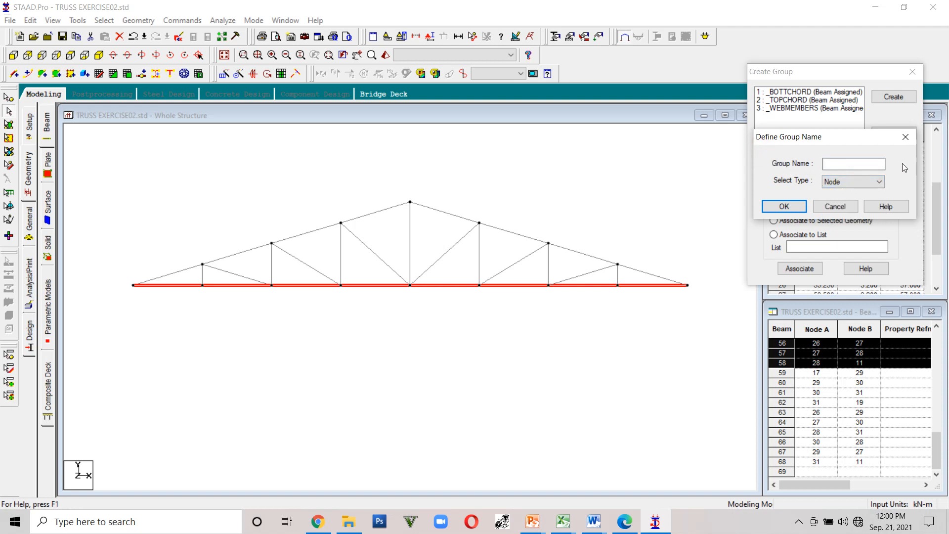
pyautogui.click(906, 135)
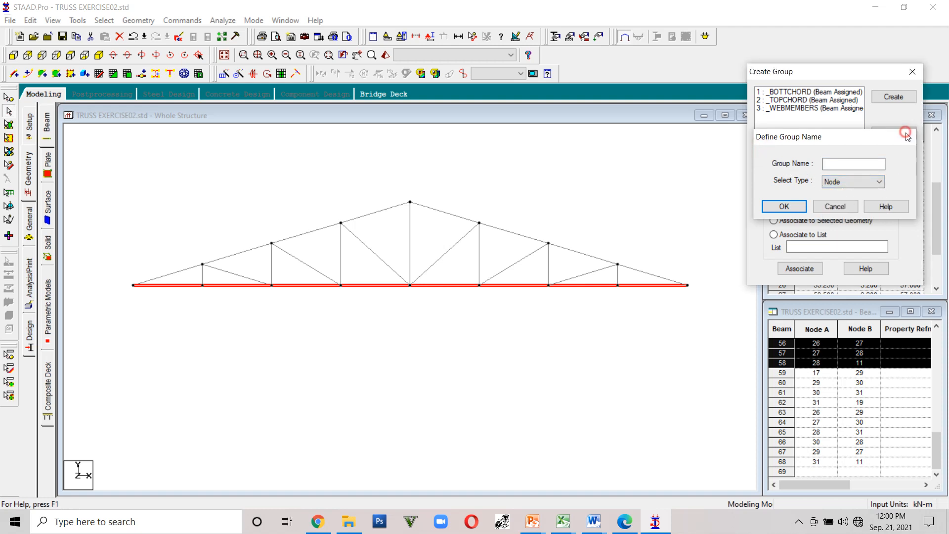
pyautogui.click(839, 113)
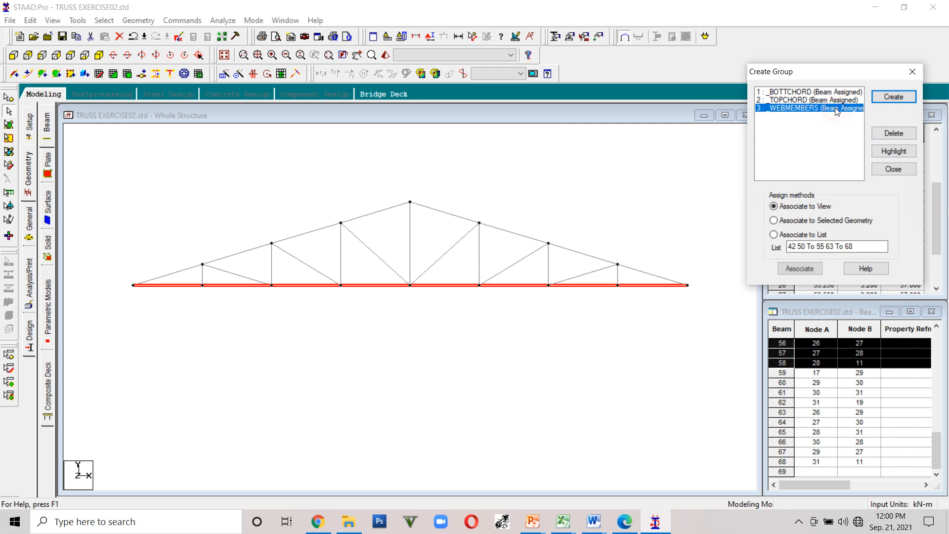
pyautogui.click(912, 72)
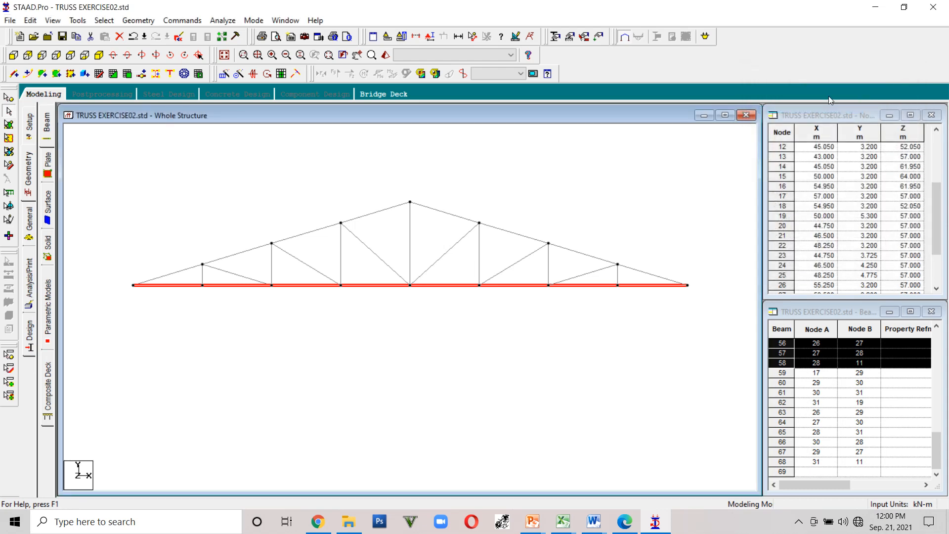
# - Select the whole truss and generate a 3D circular repeat about the Y axis through node 11, 360 degrees in 8 steps
pyautogui.moveTo(710, 319); pyautogui.dragTo(103, 192)
pyautogui.click(221, 142)
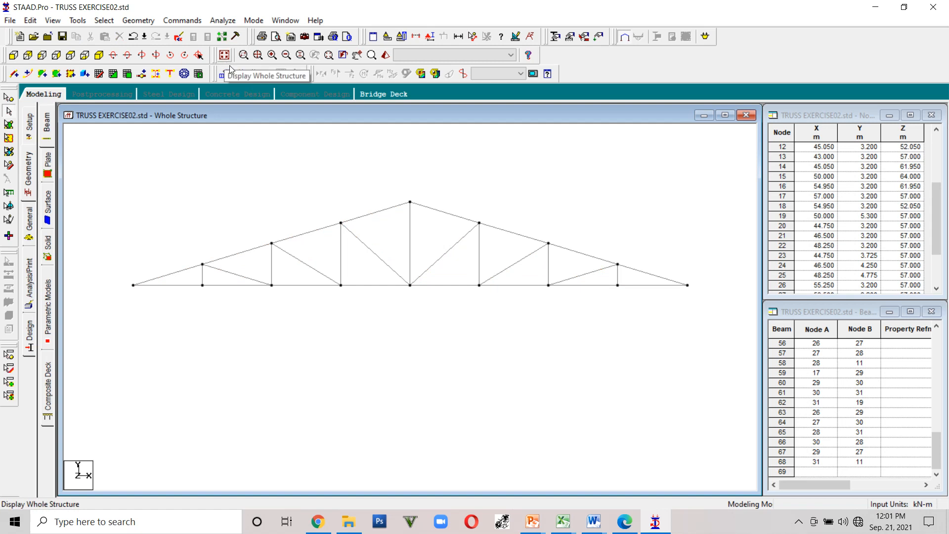
pyautogui.click(226, 57)
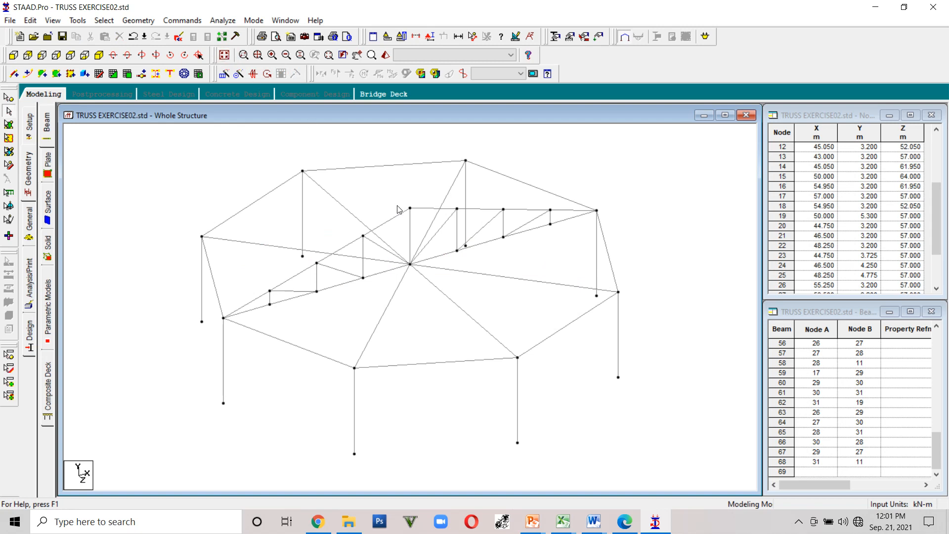
pyautogui.click(13, 55)
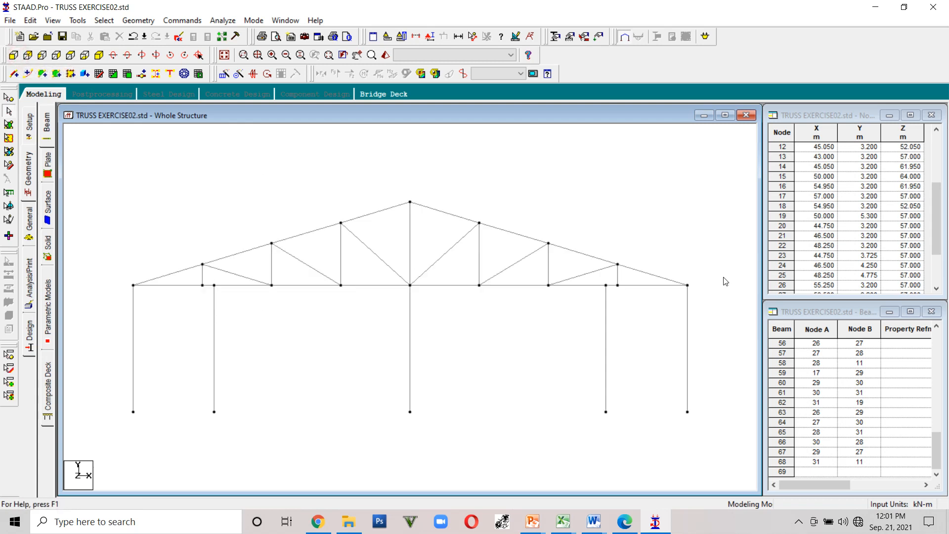
pyautogui.moveTo(713, 280); pyautogui.dragTo(133, 179)
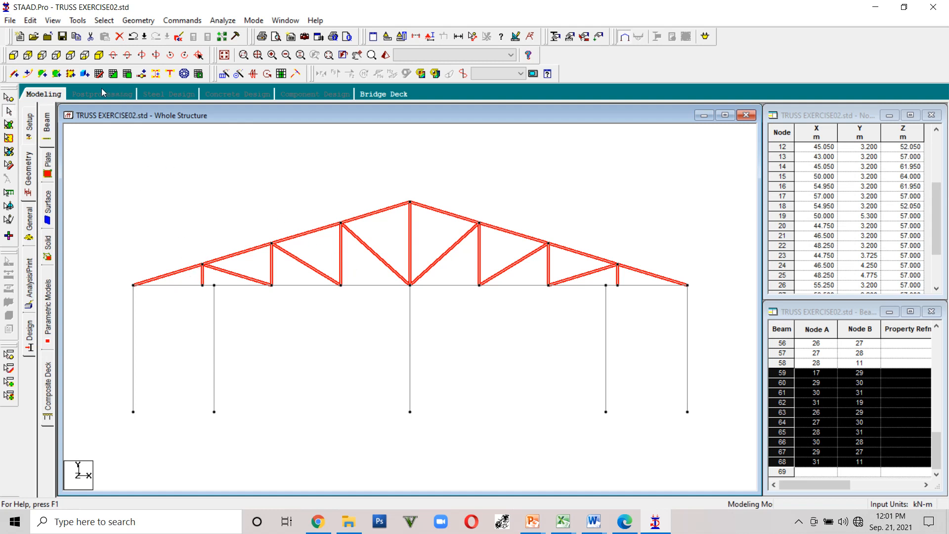
pyautogui.click(99, 55)
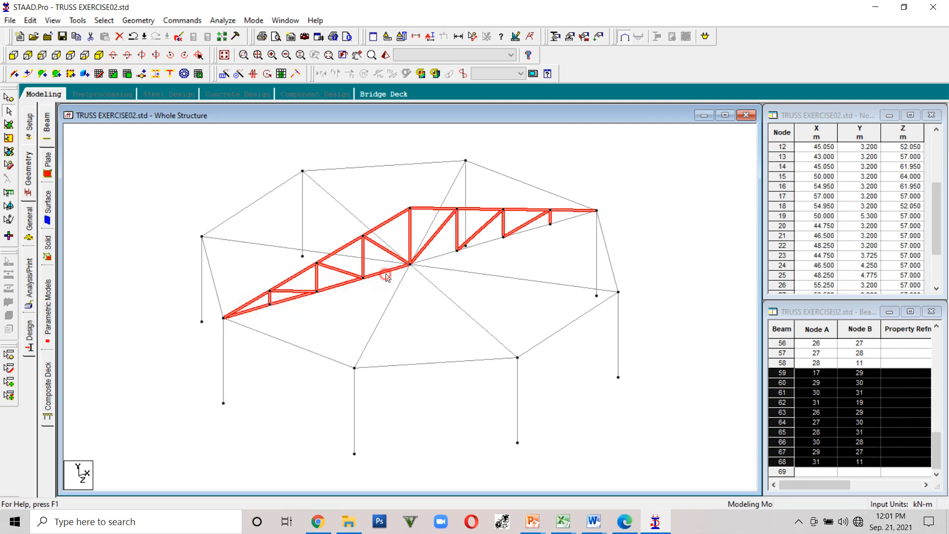
pyautogui.keyDown('ctrl'); pyautogui.click(448, 253); pyautogui.keyUp('ctrl')
pyautogui.keyDown('ctrl'); pyautogui.click(484, 243); pyautogui.keyUp('ctrl')
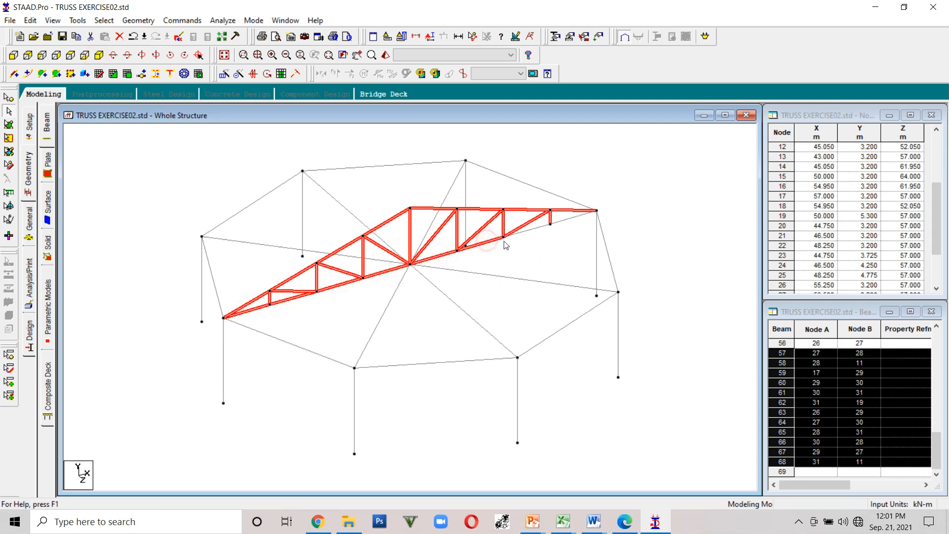
pyautogui.keyDown('ctrl'); pyautogui.click(537, 232); pyautogui.keyUp('ctrl')
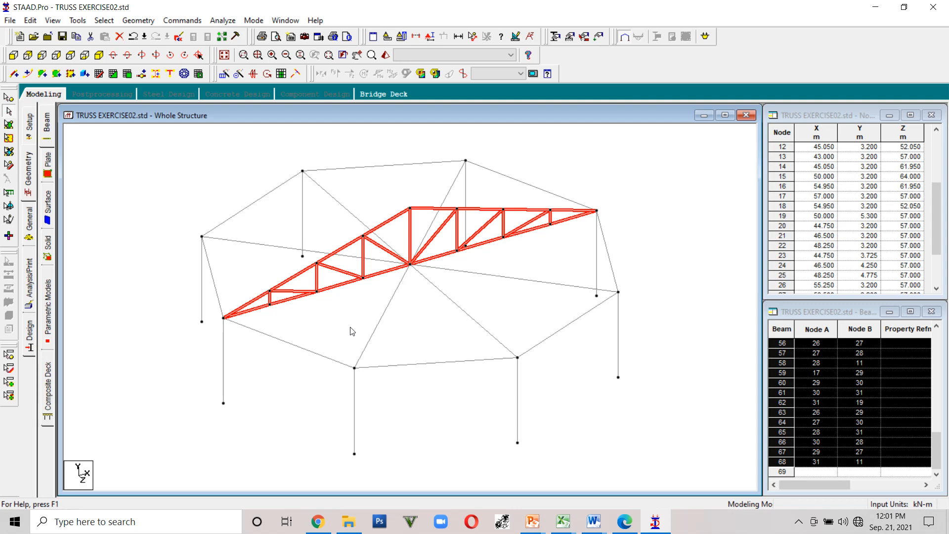
pyautogui.click(238, 75)
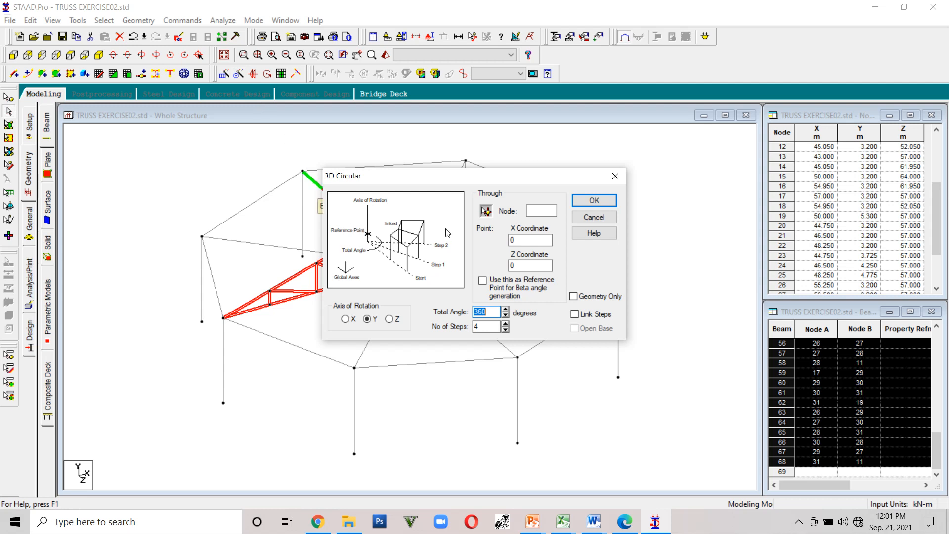
pyautogui.click(491, 212)
pyautogui.moveTo(470, 176); pyautogui.dragTo(714, 86)
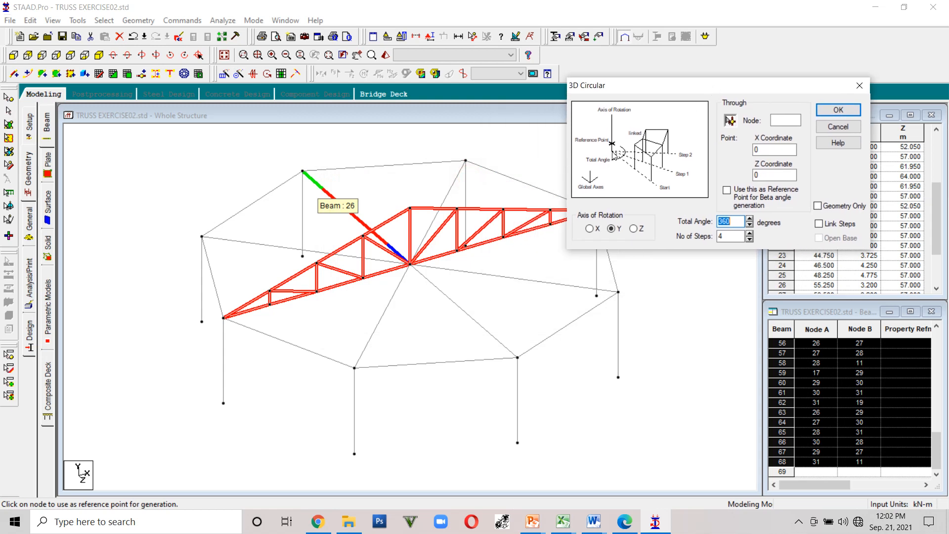
pyautogui.click(410, 265)
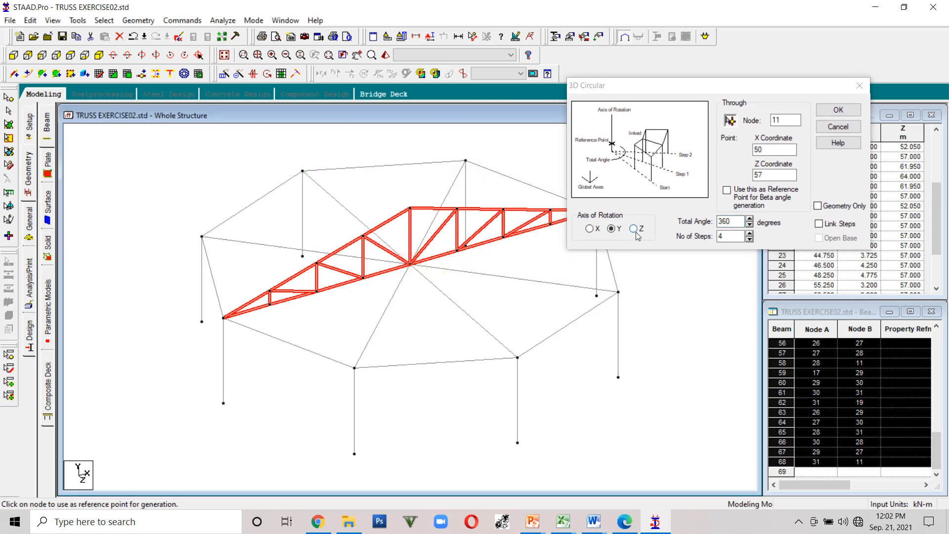
pyautogui.doubleClick(724, 236)
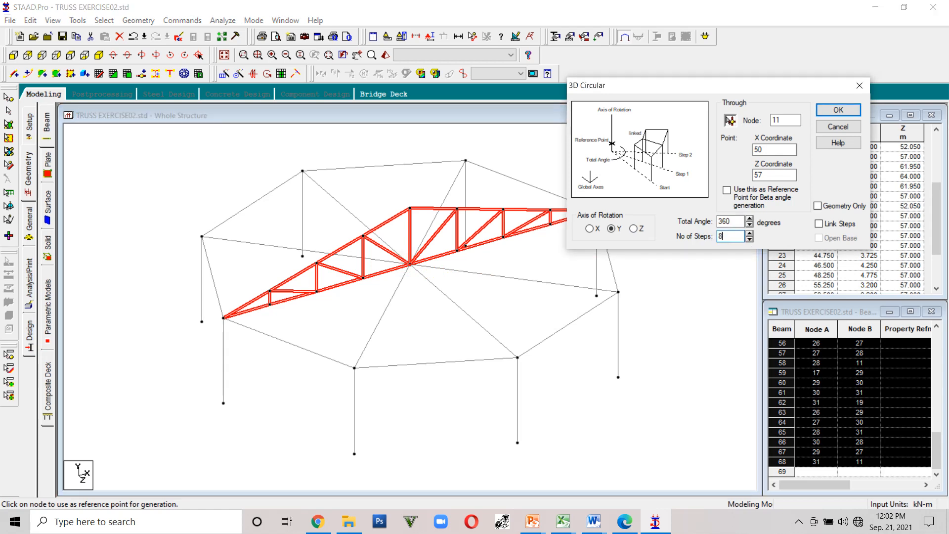
pyautogui.click(842, 110)
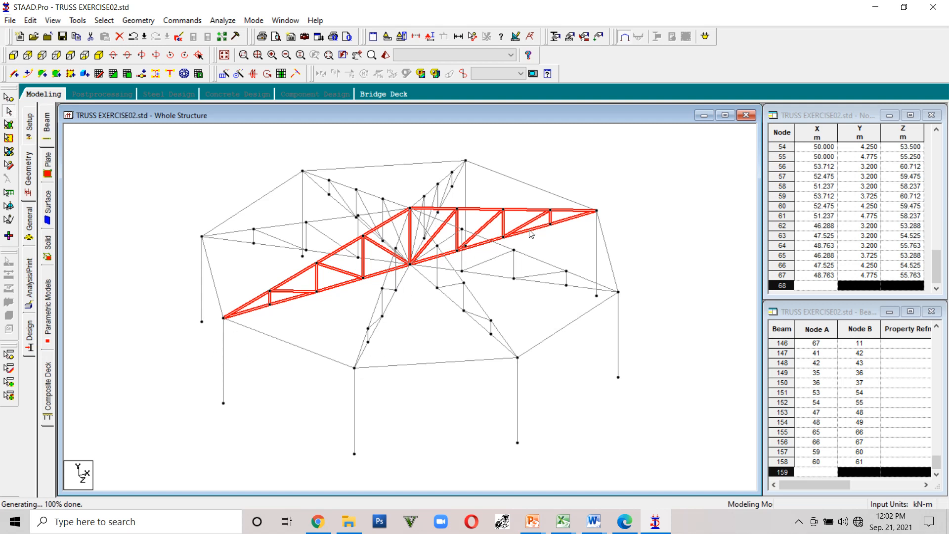
# - Check the model for duplicate nodes with a tolerance of 0 m
pyautogui.click(674, 216)
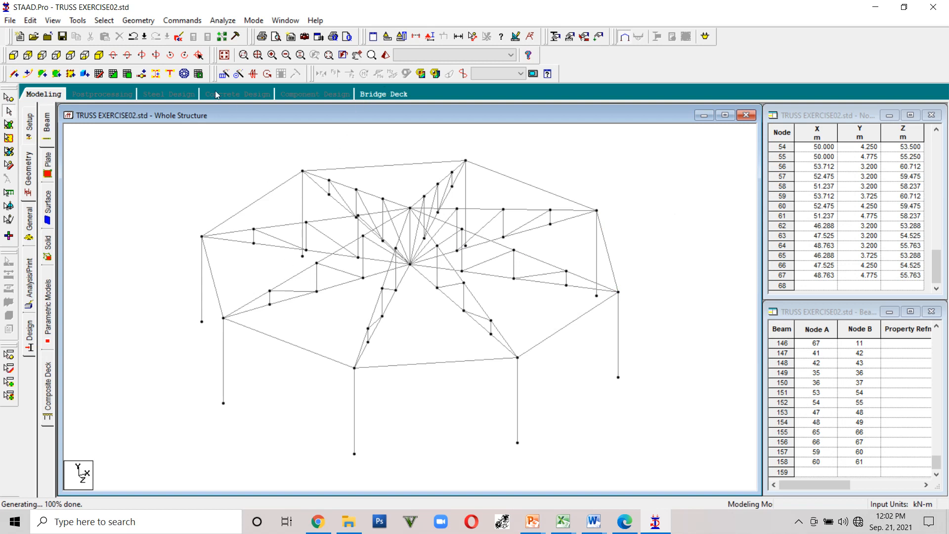
pyautogui.click(78, 21)
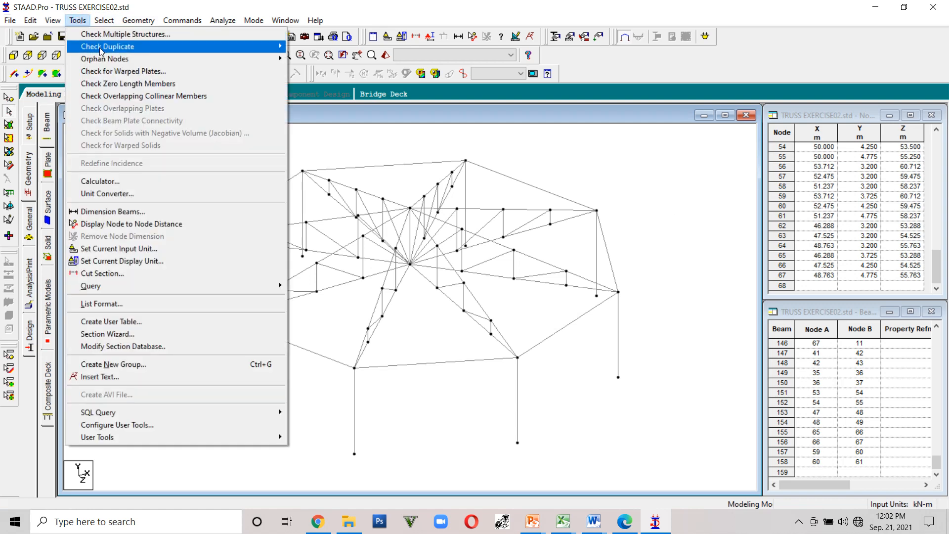
pyautogui.moveTo(113, 47)
pyautogui.click(298, 46)
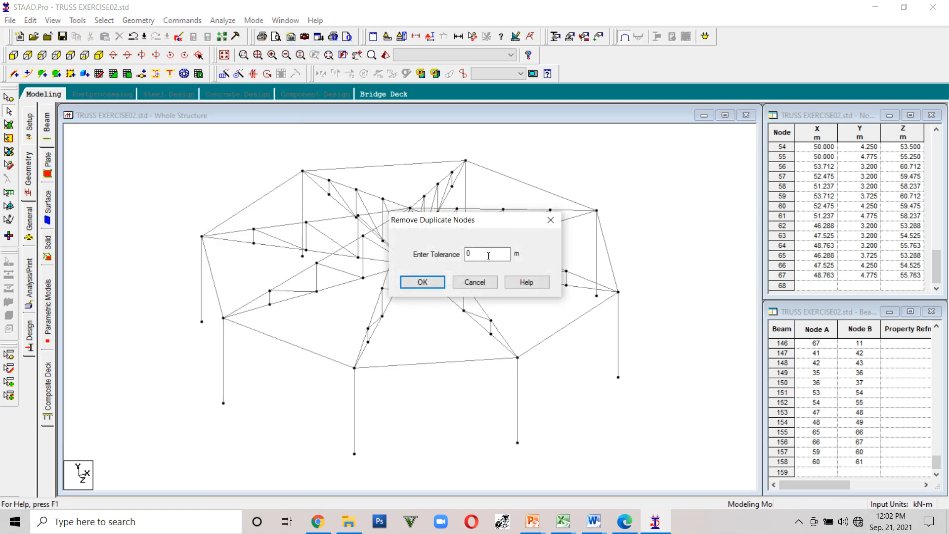
pyautogui.click(434, 285)
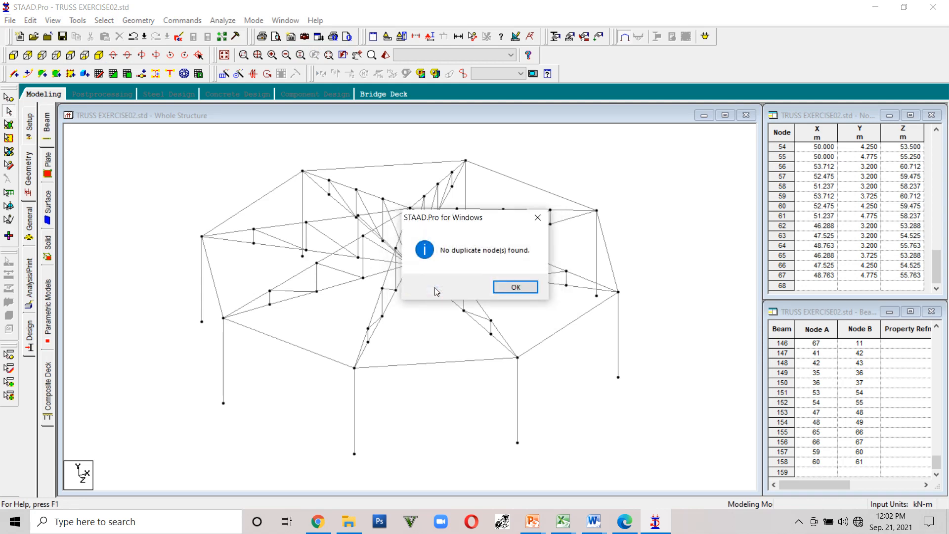
pyautogui.click(515, 287)
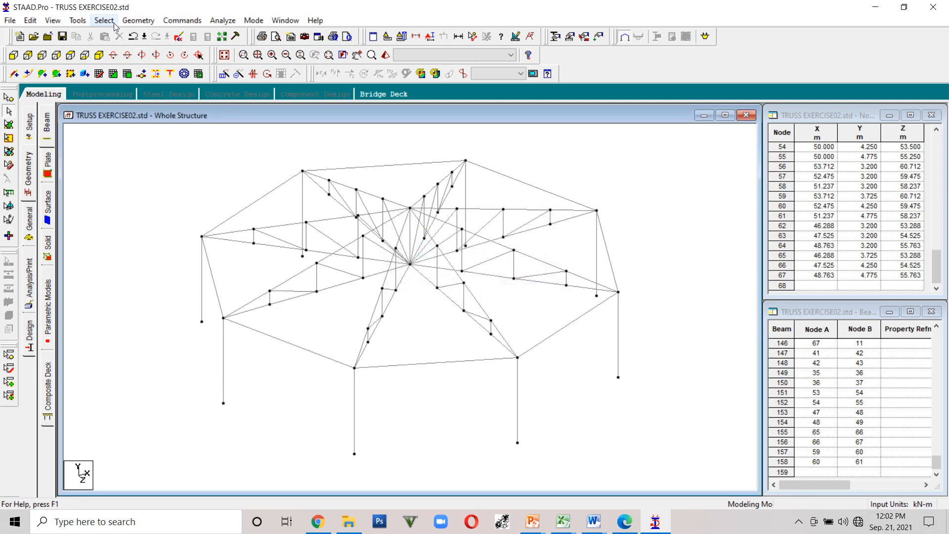
# - Check for duplicate beams and merge the duplicate pairs, starting with beams 76 and 149
pyautogui.click(82, 24)
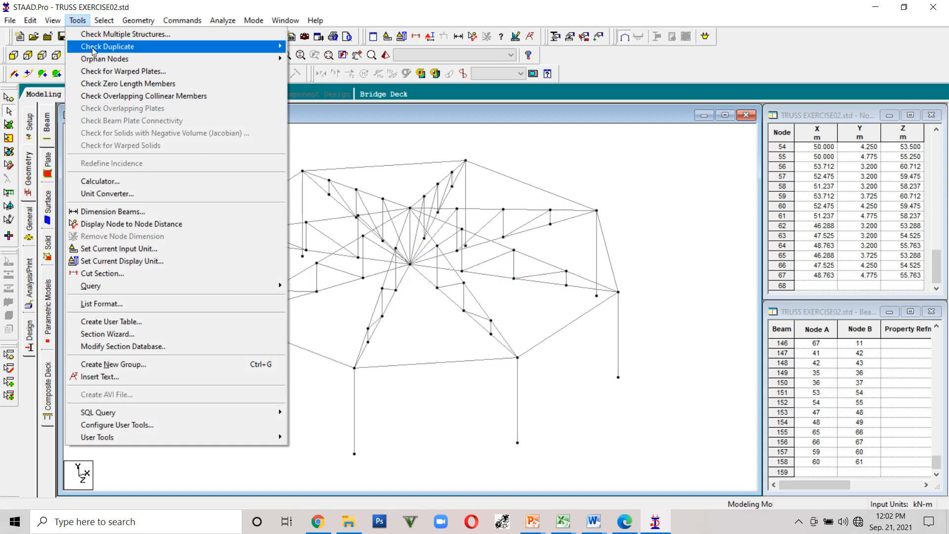
pyautogui.moveTo(124, 46)
pyautogui.click(313, 58)
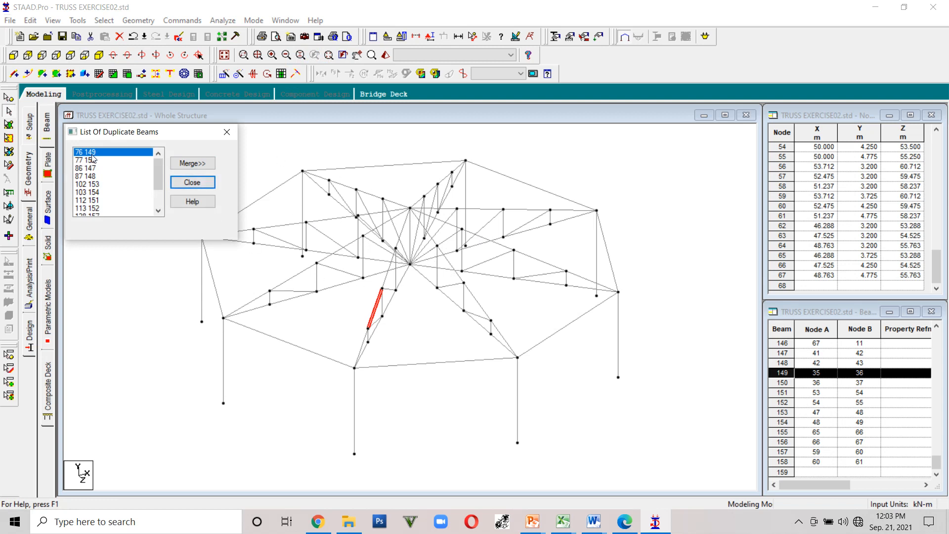
pyautogui.click(192, 163)
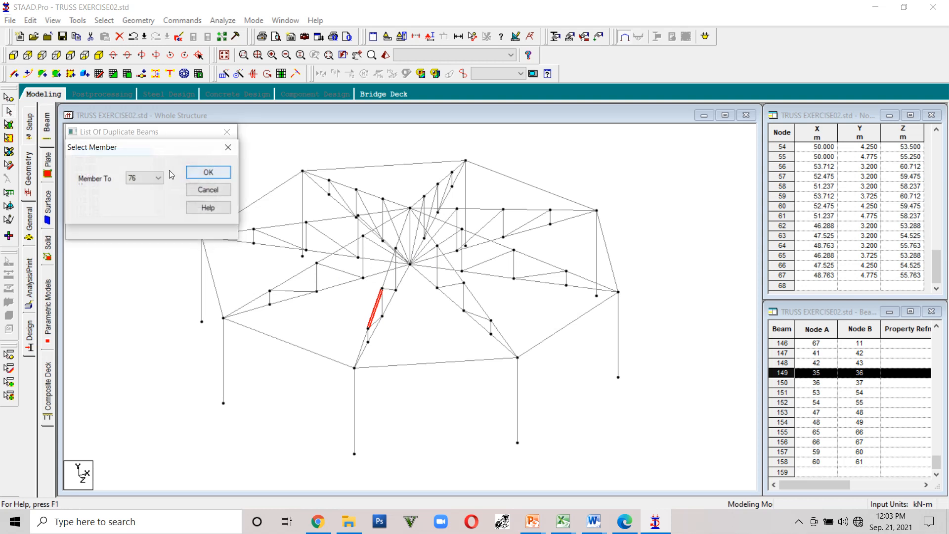
pyautogui.click(204, 173)
pyautogui.click(96, 154)
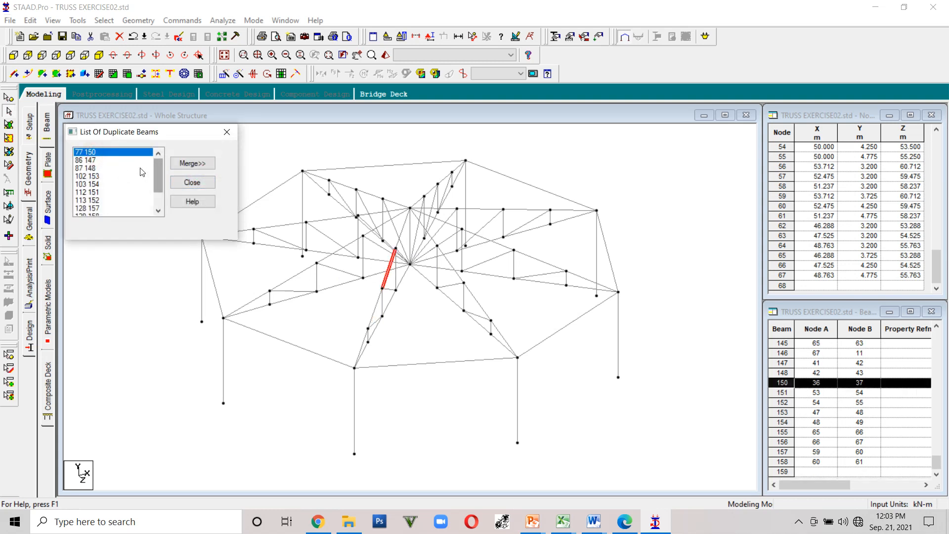
pyautogui.click(101, 168)
pyautogui.click(99, 152)
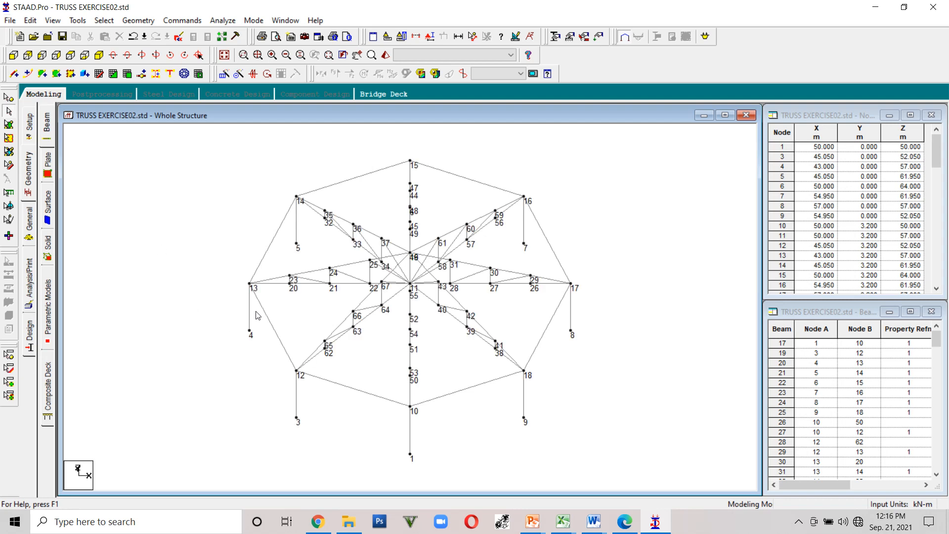
# - Display node and beam numbers to inspect the generated circular truss
pyautogui.scroll(2, 255, 319)
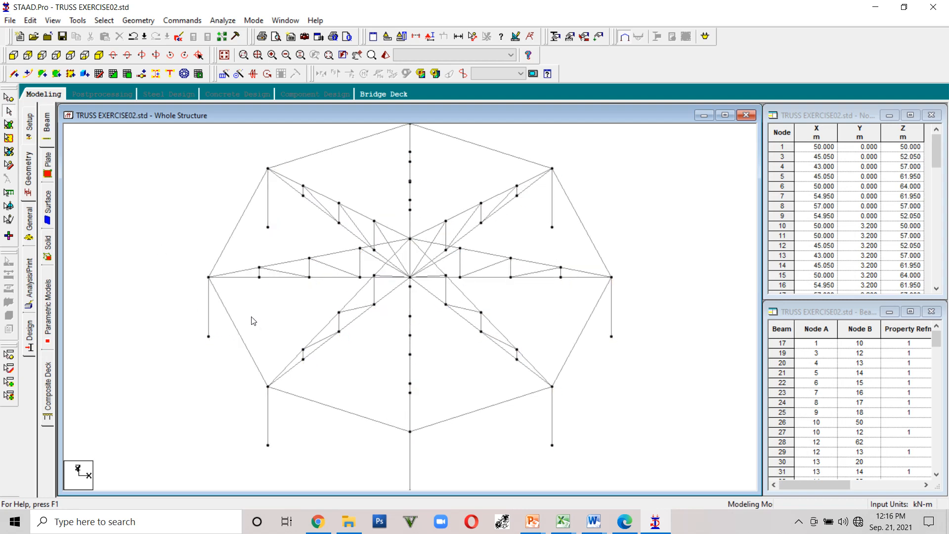
pyautogui.click(218, 295)
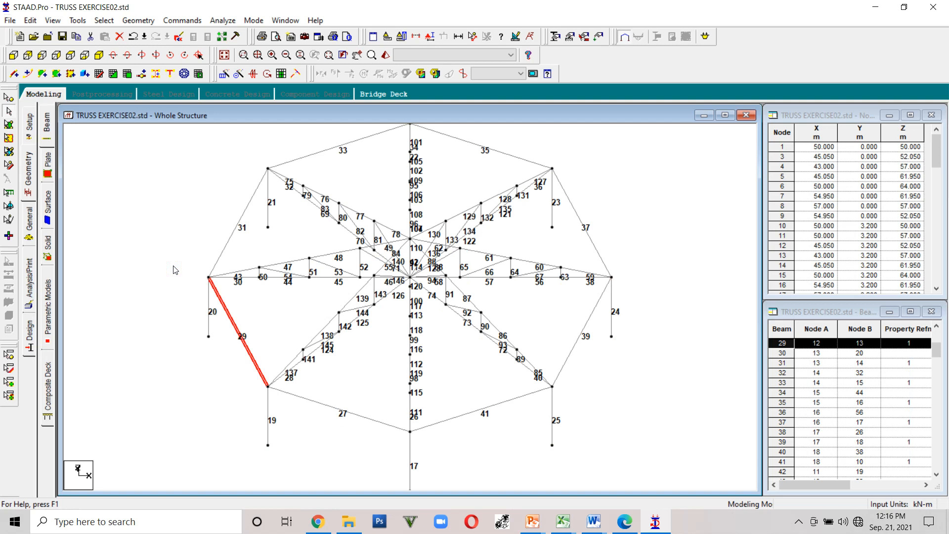
pyautogui.hotkey('shift', 'n')
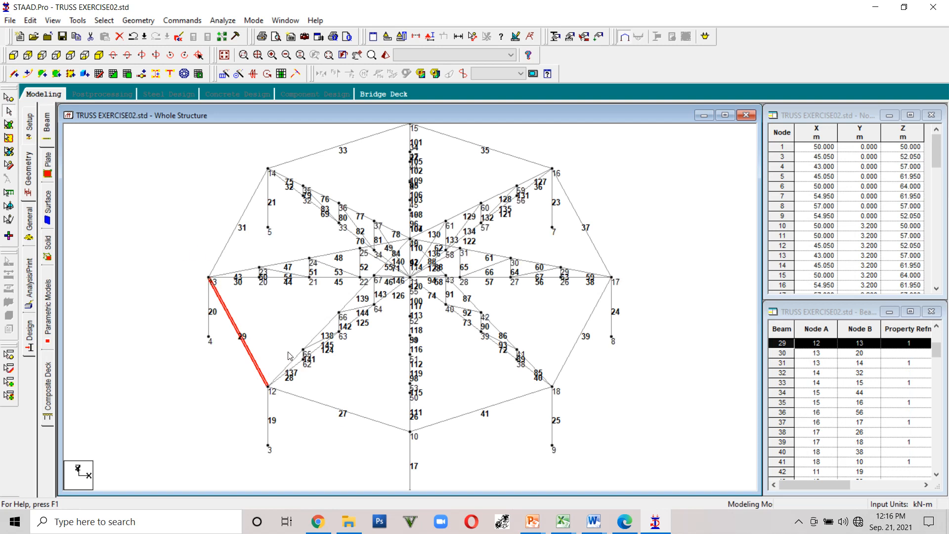
pyautogui.hotkey('shift', 'n')
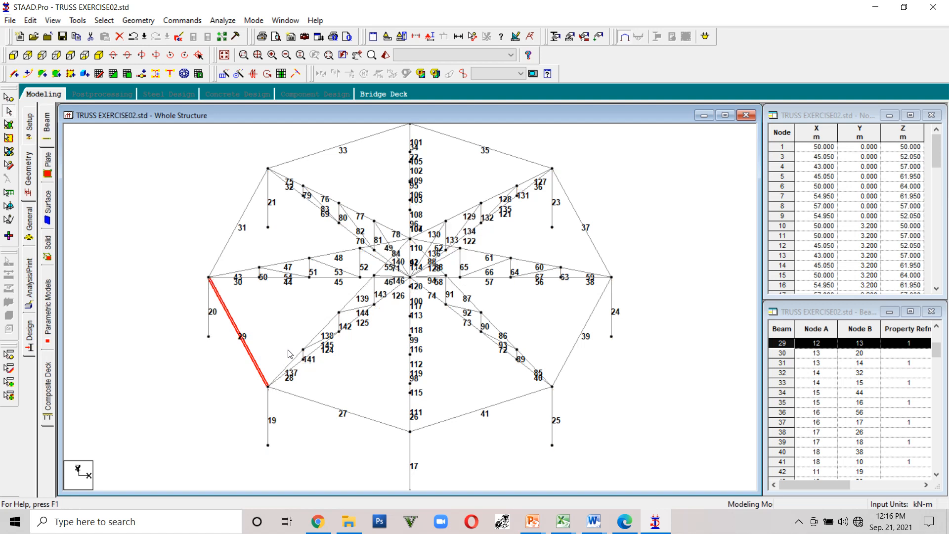
pyautogui.hotkey('shift', 'b')
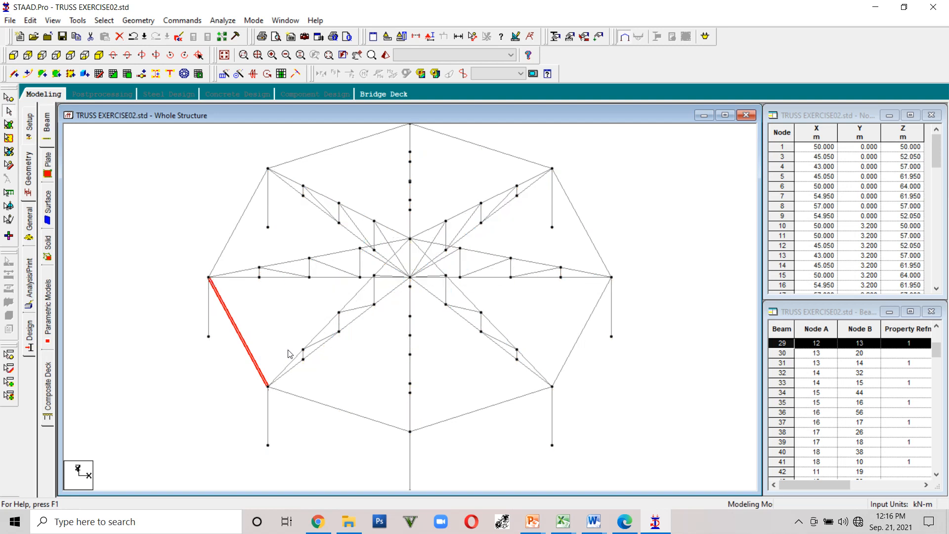
pyautogui.hotkey('shift', 'b')
pyautogui.hotkey('shift', 'b')
pyautogui.hotkey('shift', 'n')
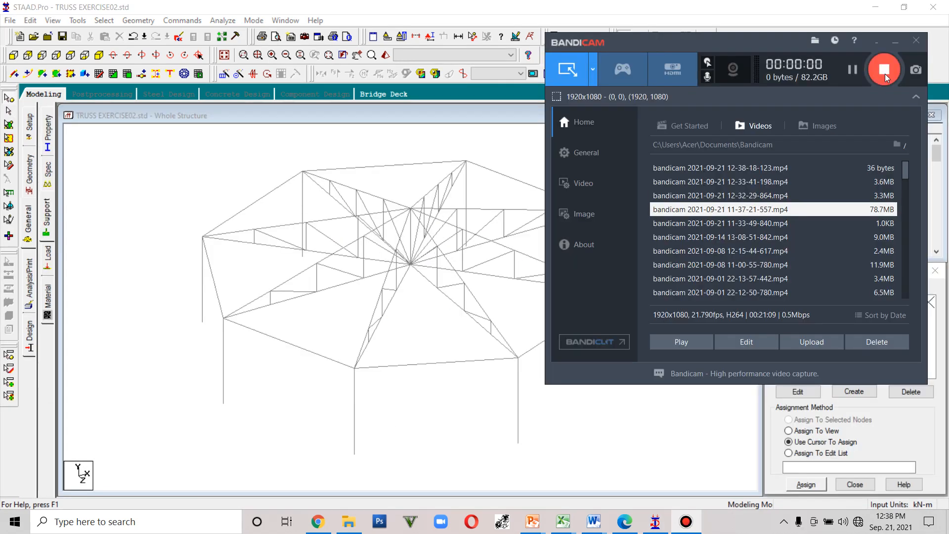
pyautogui.click(879, 47)
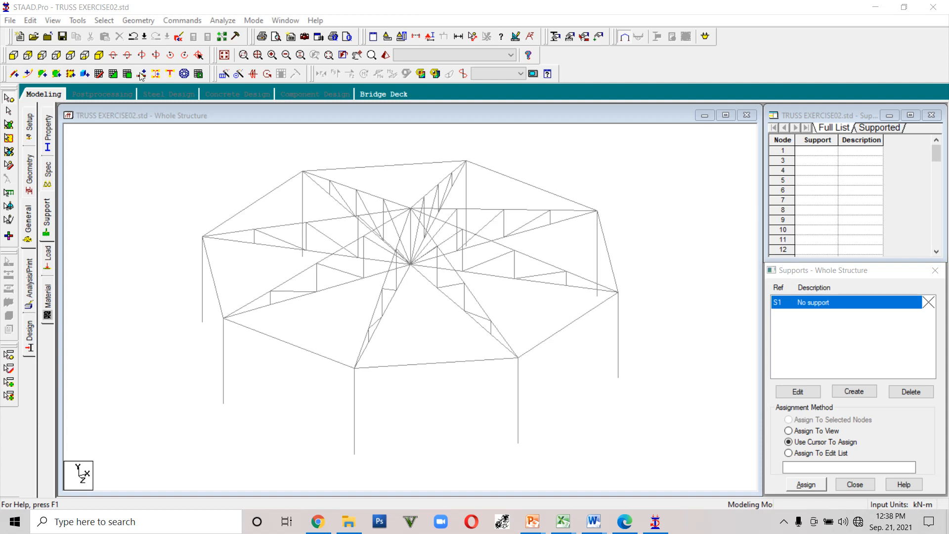
# - Open the Create Group dialog and highlight each existing group: _BOTTCHORD, _TOPCHORD and _WEBMEMBERS
pyautogui.click(121, 203)
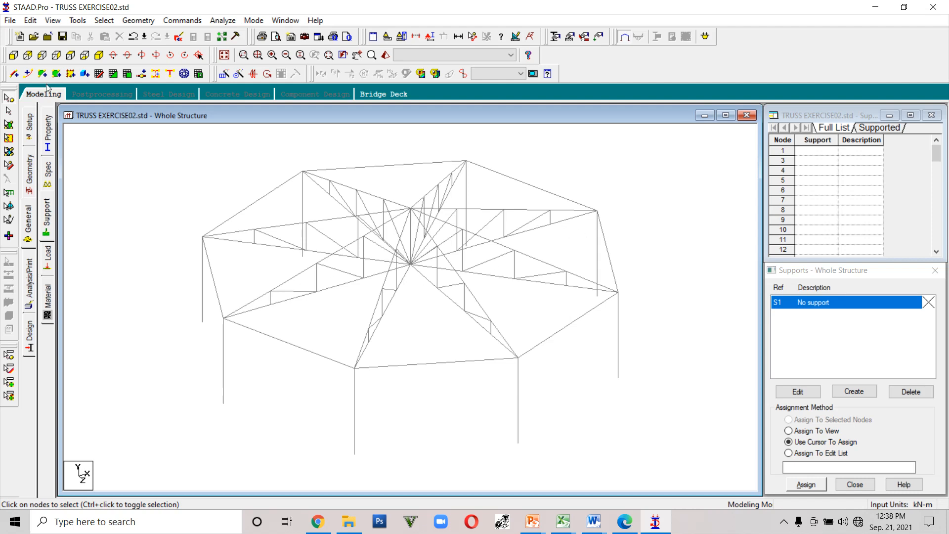
pyautogui.click(77, 20)
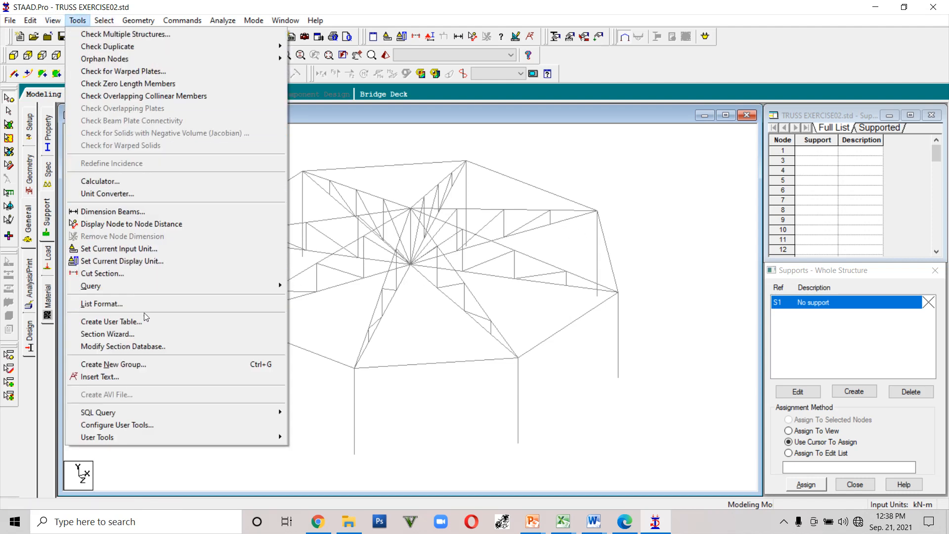
pyautogui.click(147, 364)
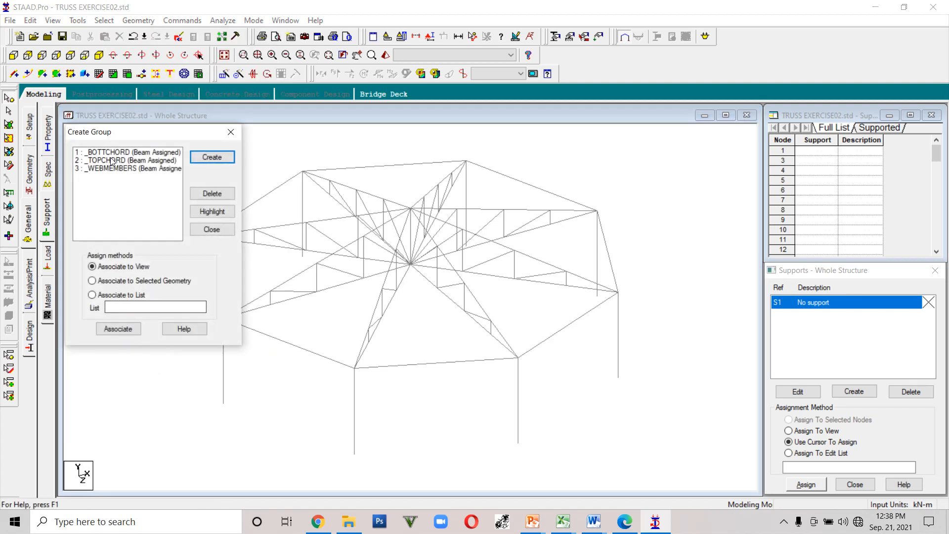
pyautogui.click(114, 153)
pyautogui.click(221, 212)
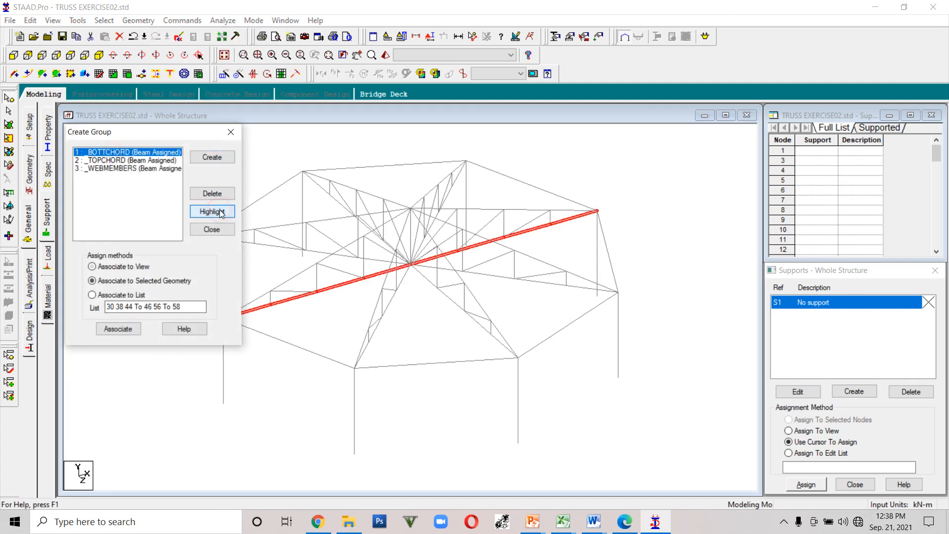
pyautogui.click(144, 161)
pyautogui.click(203, 213)
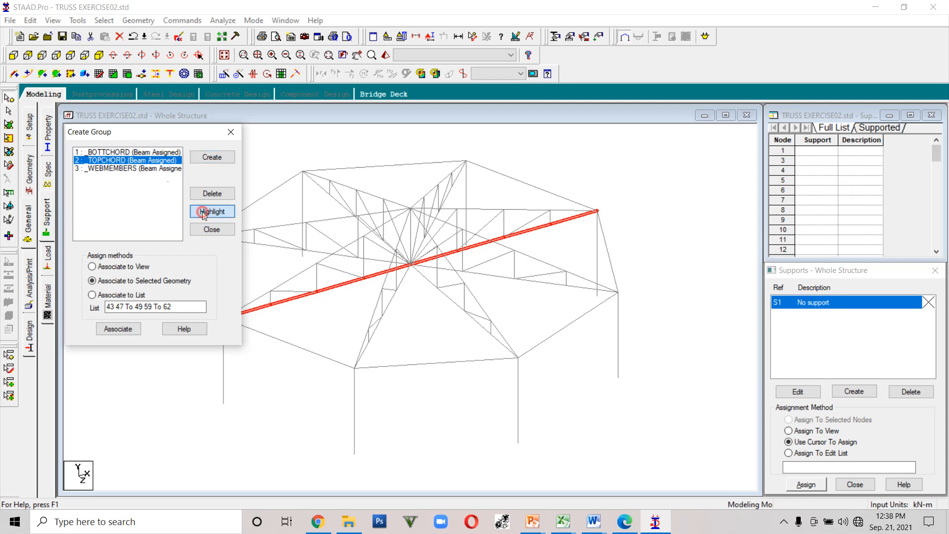
pyautogui.click(125, 169)
pyautogui.click(212, 212)
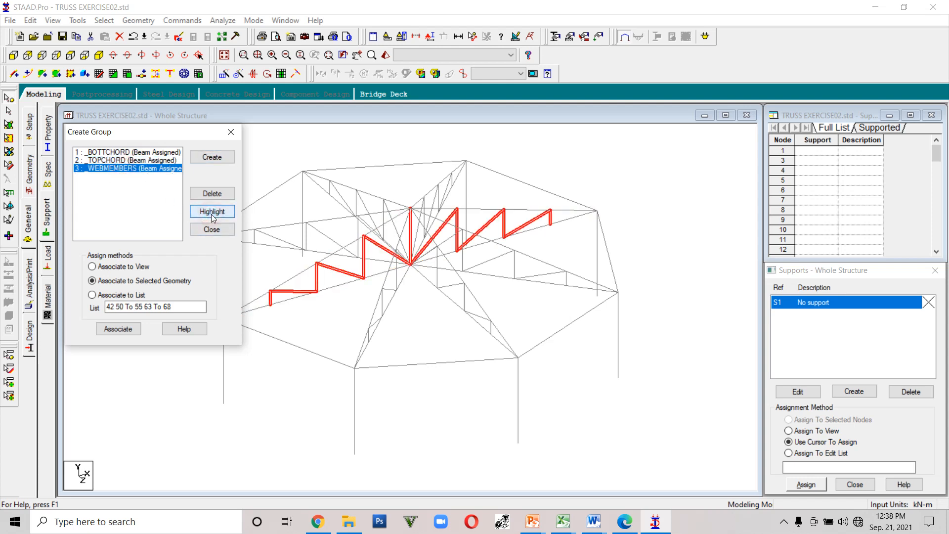
# - Move the group dialog aside and highlight the _BOTTCHORD group's members
pyautogui.moveTo(155, 137); pyautogui.dragTo(762, 80)
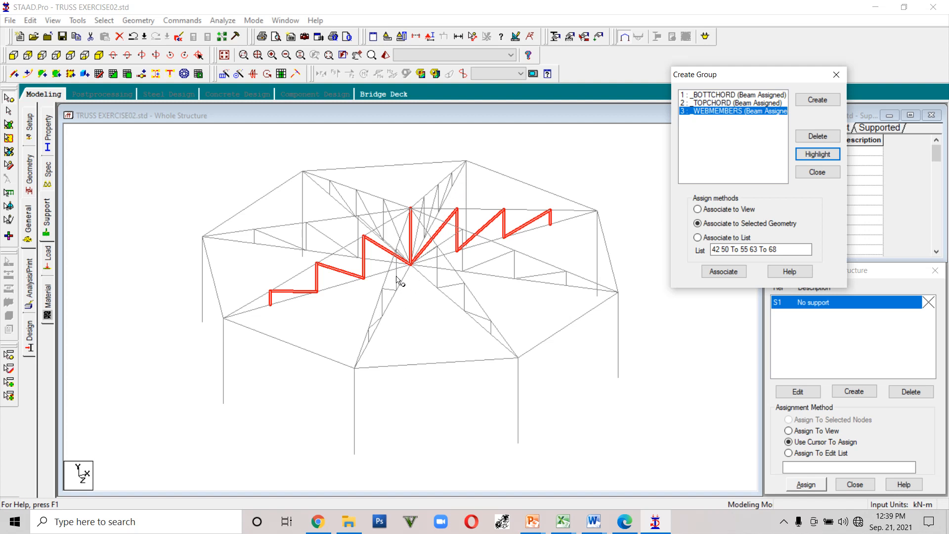
pyautogui.click(725, 96)
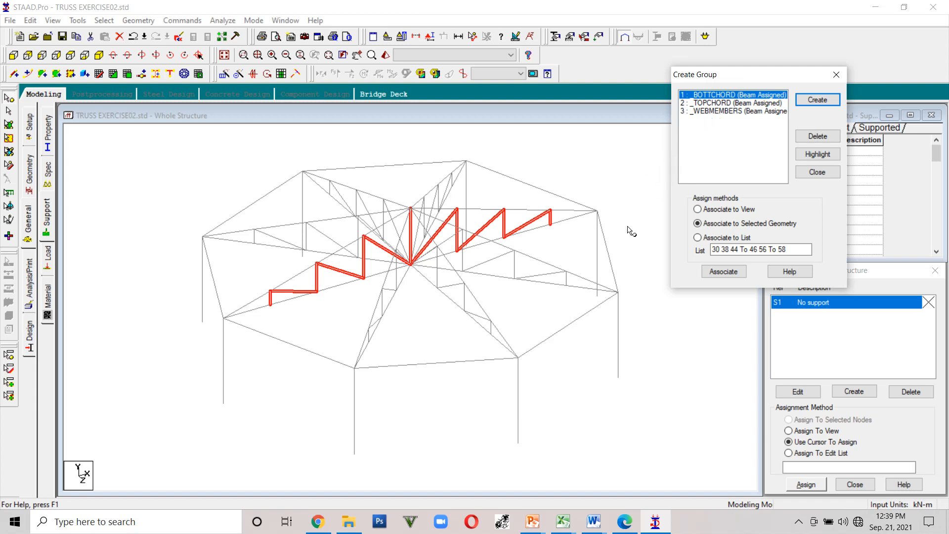
pyautogui.click(825, 155)
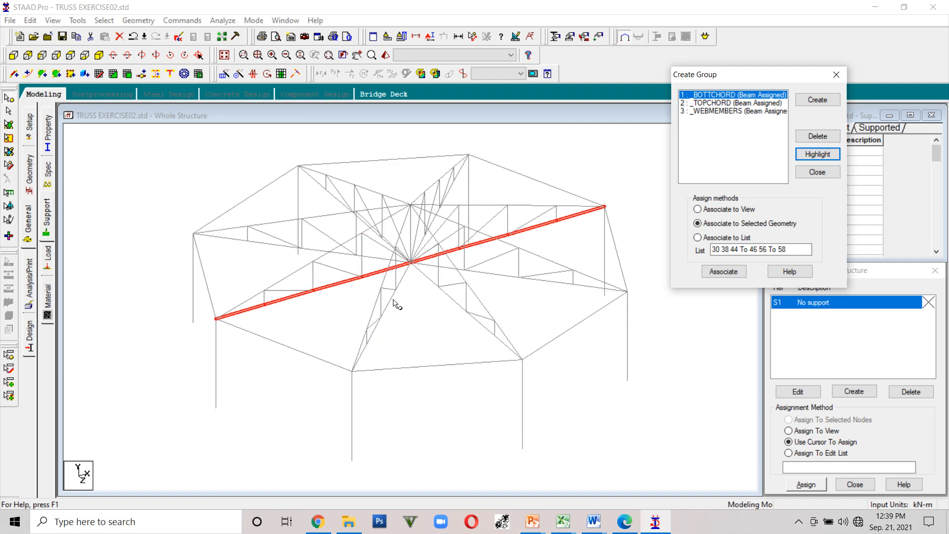
# - Examine the highlighted bottom chord members across the whole circular truss from different angles
pyautogui.scroll(-9, 394, 300)
pyautogui.scroll(10, 393, 296)
pyautogui.moveTo(438, 262); pyautogui.dragTo(416, 321, button='middle')
pyautogui.scroll(5, 416, 323)
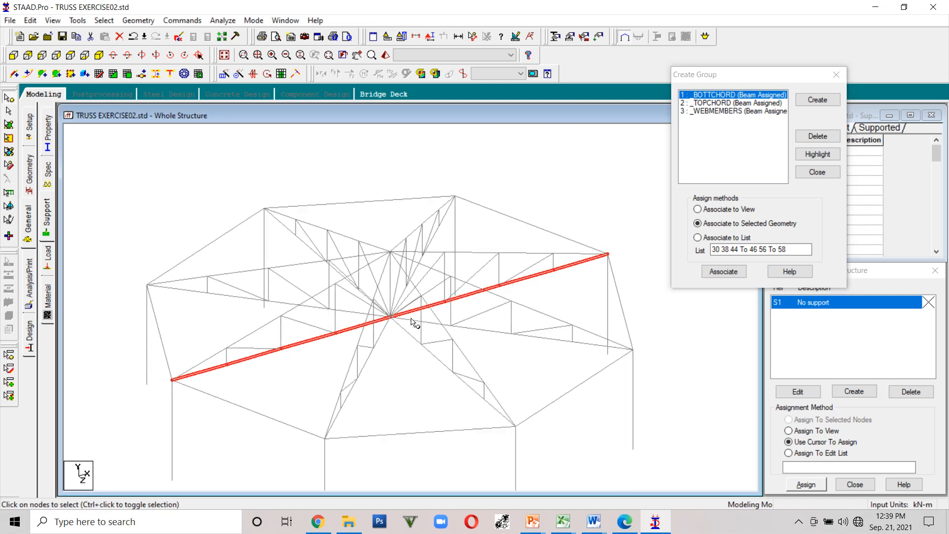
pyautogui.scroll(3, 415, 324)
pyautogui.scroll(-3, 410, 318)
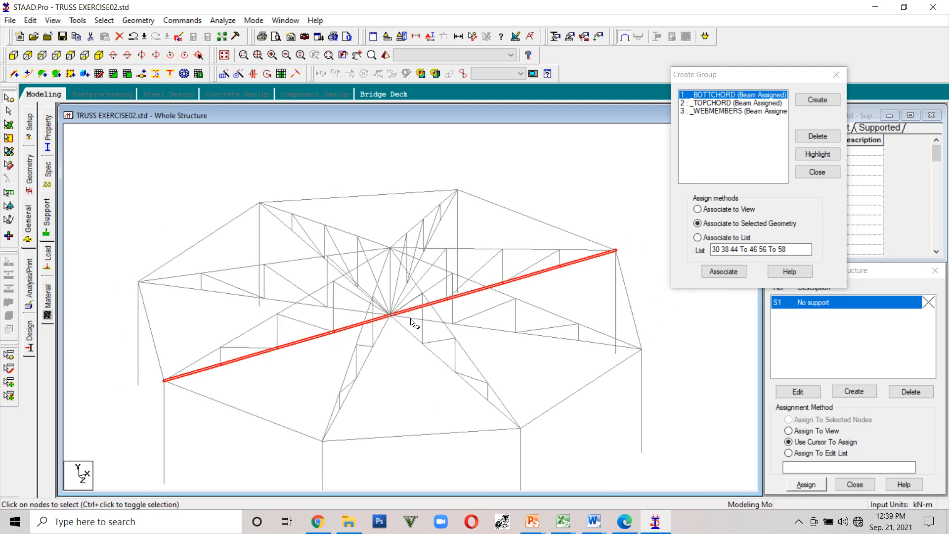
pyautogui.scroll(2, 410, 319)
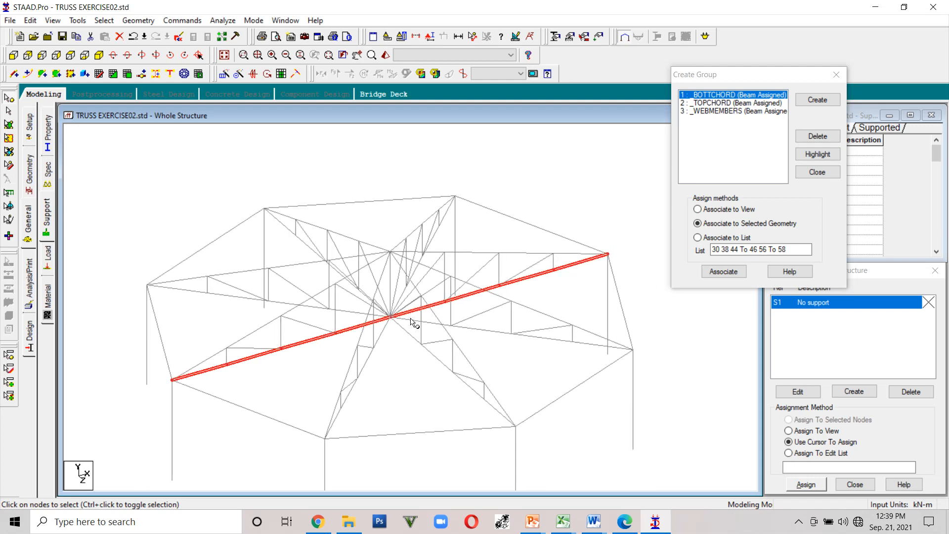
pyautogui.scroll(-3, 410, 322)
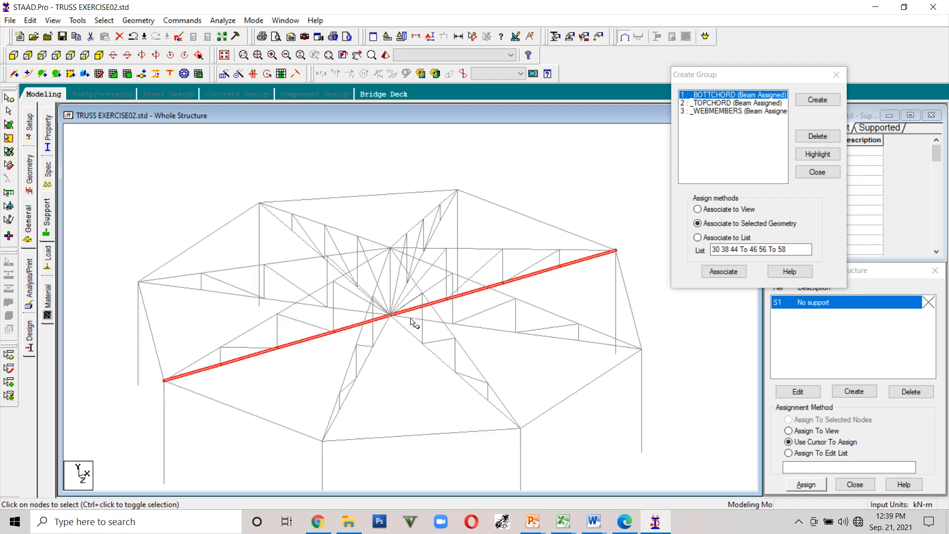
pyautogui.moveTo(398, 360); pyautogui.dragTo(373, 311, button='middle')
pyautogui.moveTo(614, 322); pyautogui.dragTo(602, 328, button='middle')
pyautogui.moveTo(560, 282); pyautogui.dragTo(567, 315, button='middle')
pyautogui.moveTo(548, 256); pyautogui.dragTo(585, 184, button='middle')
pyautogui.moveTo(575, 237); pyautogui.dragTo(560, 278, button='middle')
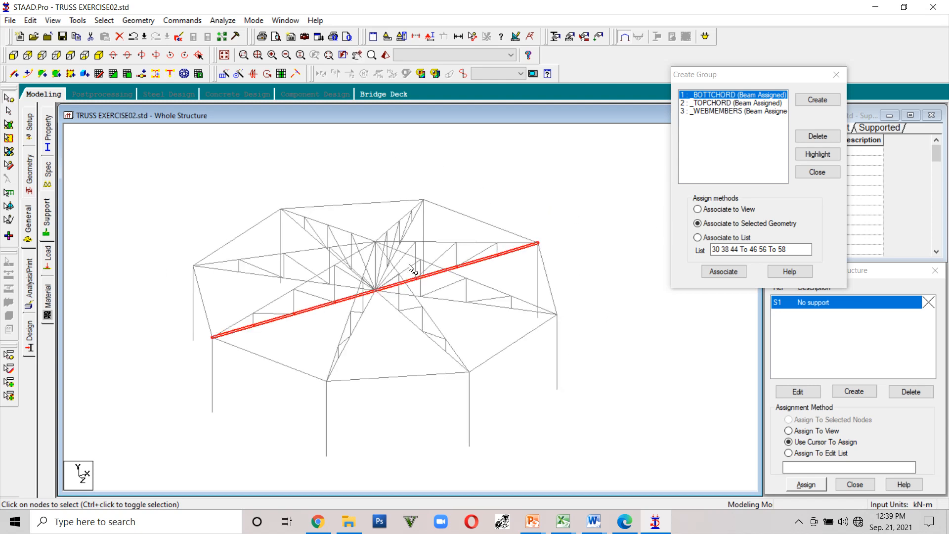
pyautogui.moveTo(291, 336); pyautogui.dragTo(279, 357, button='middle')
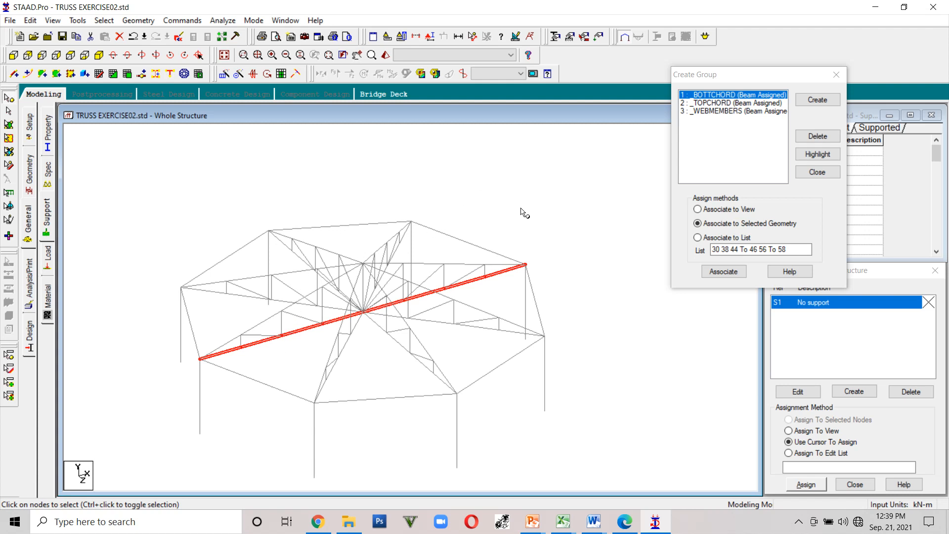
pyautogui.moveTo(531, 173); pyautogui.dragTo(525, 207, button='middle')
pyautogui.scroll(-3, 526, 204)
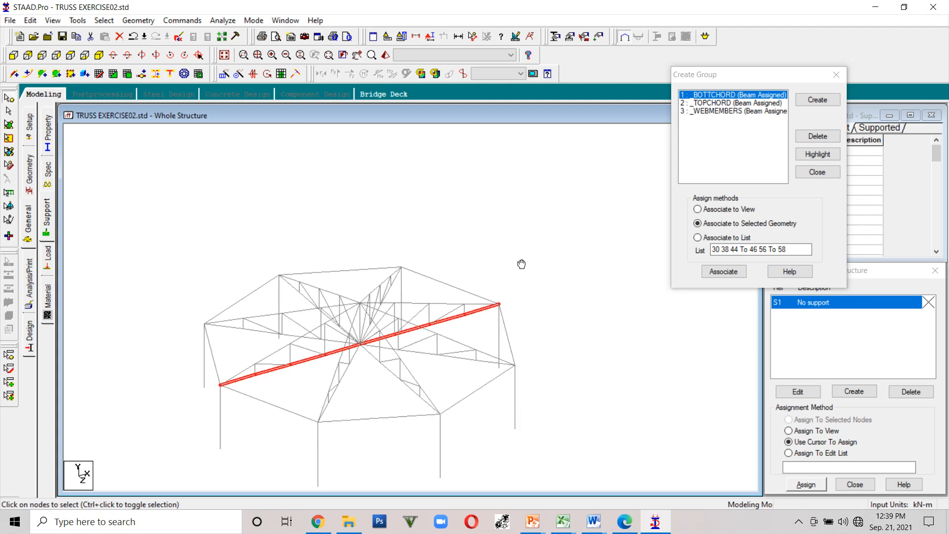
pyautogui.moveTo(516, 257); pyautogui.dragTo(525, 181, button='middle')
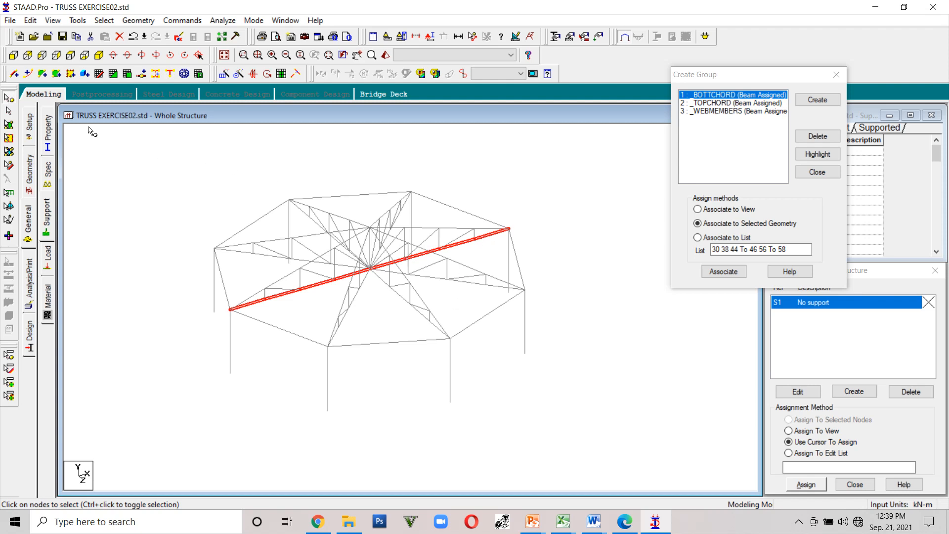
# - Select the bottom chord beams in front elevation and display only the selected objects
pyautogui.click(14, 56)
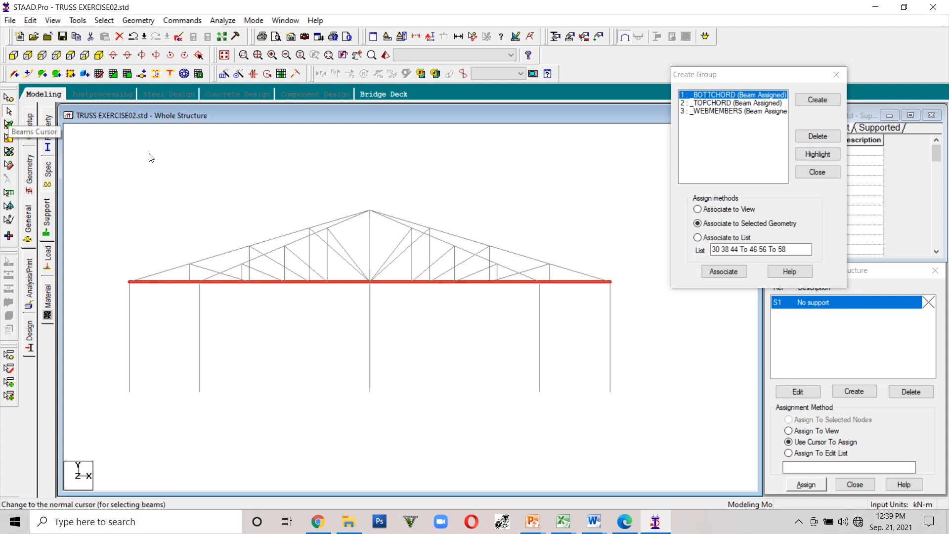
pyautogui.click(630, 292)
pyautogui.moveTo(298, 270); pyautogui.dragTo(110, 274)
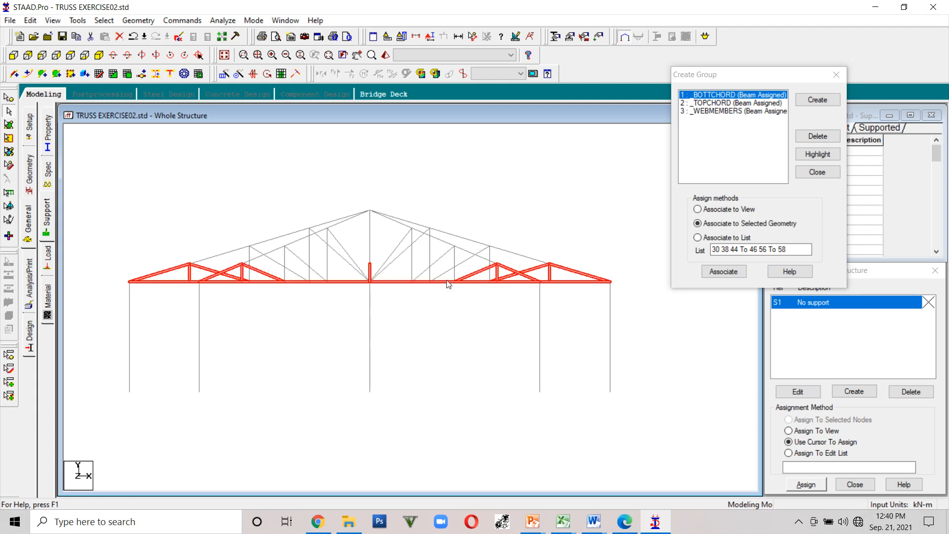
pyautogui.click(648, 332)
pyautogui.moveTo(133, 273); pyautogui.dragTo(119, 276)
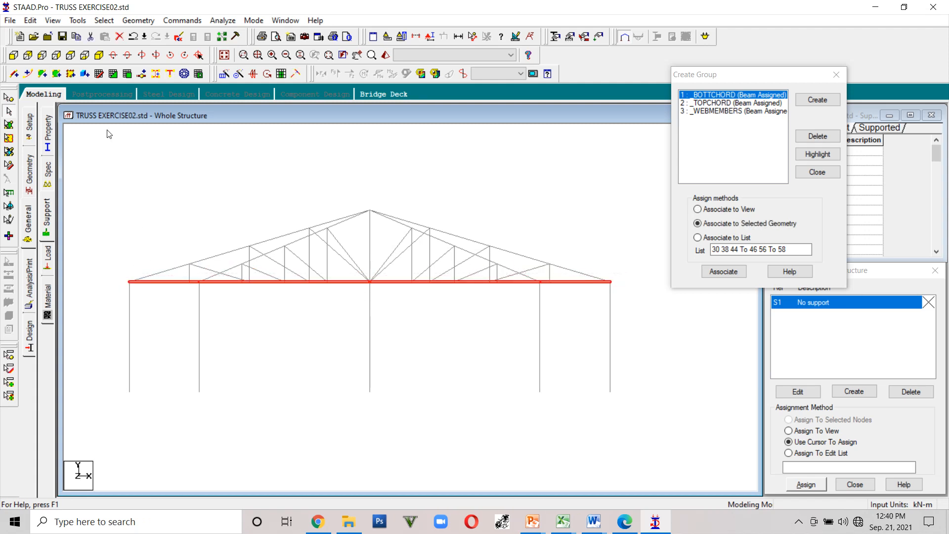
pyautogui.click(103, 20)
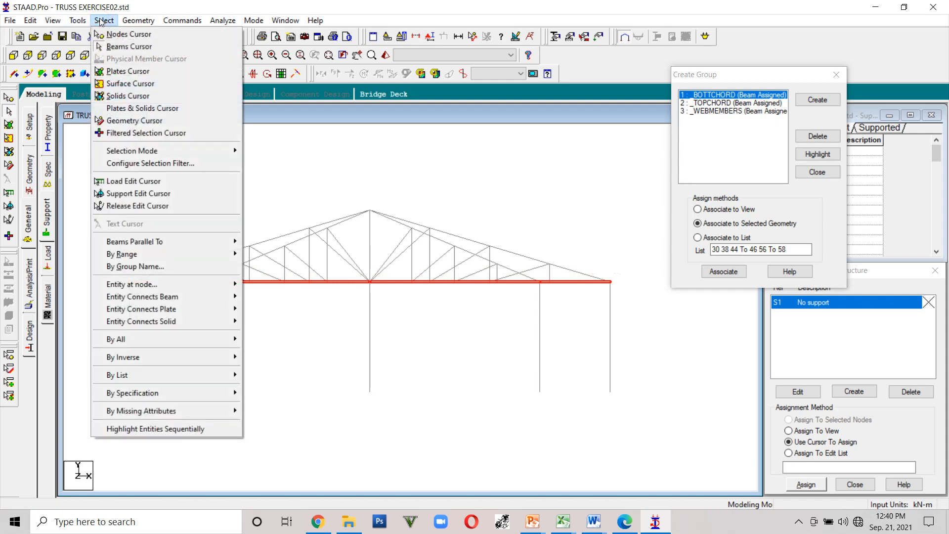
pyautogui.moveTo(60, 19)
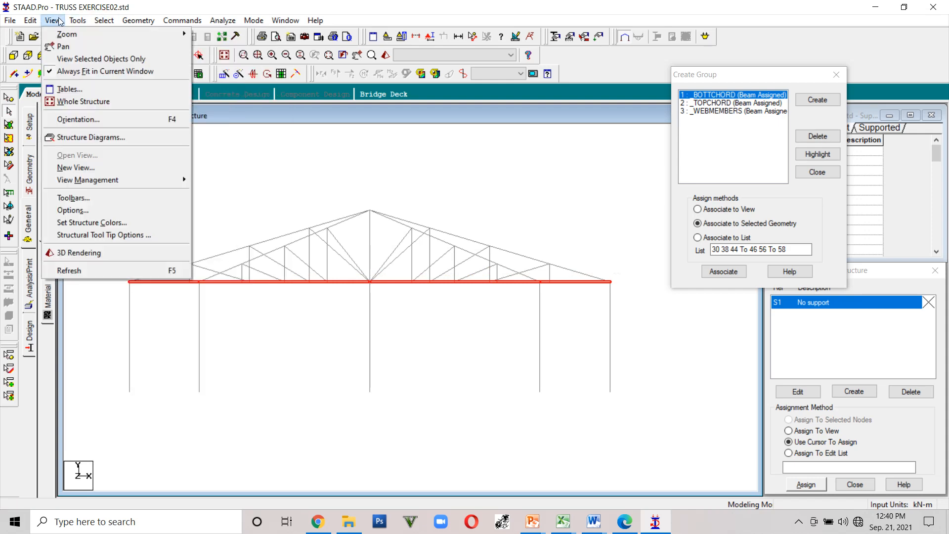
pyautogui.click(60, 58)
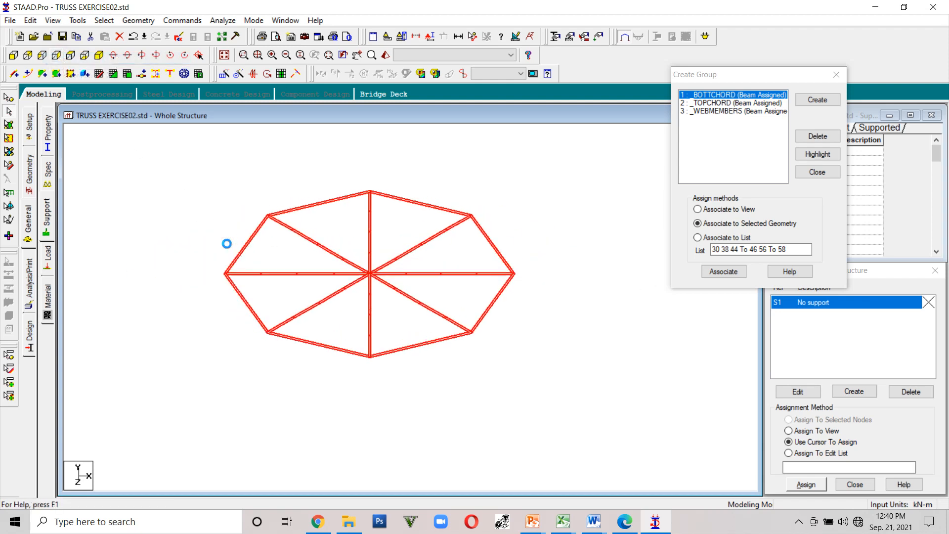
# - Select the eight radial bottom chord lines without the perimeter beams and associate them with the _BOTTCHORD group
pyautogui.click(406, 261)
pyautogui.moveTo(407, 352); pyautogui.dragTo(296, 221)
pyautogui.moveTo(516, 395); pyautogui.dragTo(220, 159)
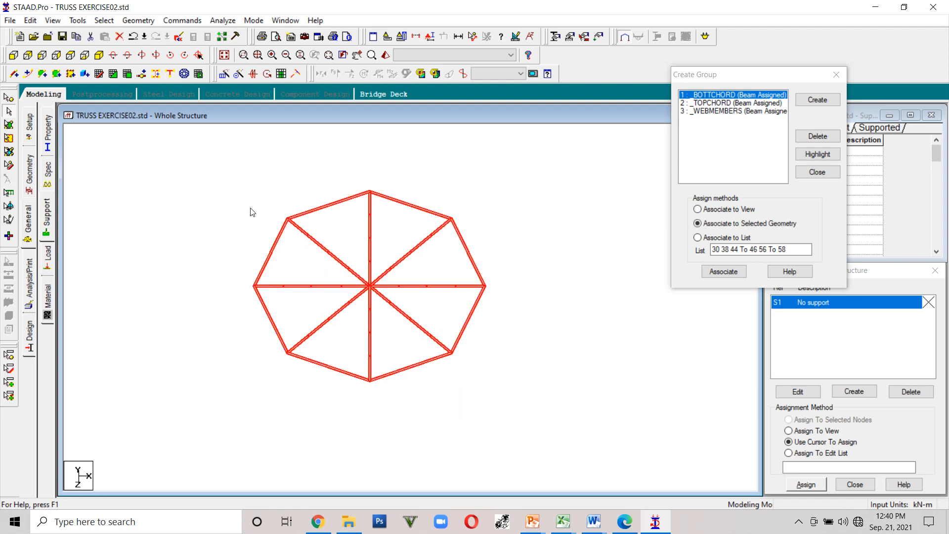
pyautogui.keyDown('ctrl'); pyautogui.click(271, 313); pyautogui.keyUp('ctrl')
pyautogui.keyDown('ctrl'); pyautogui.click(273, 256); pyautogui.keyUp('ctrl')
pyautogui.keyDown('ctrl'); pyautogui.click(311, 206); pyautogui.keyUp('ctrl')
pyautogui.keyDown('ctrl'); pyautogui.click(424, 205); pyautogui.keyUp('ctrl')
pyautogui.keyDown('ctrl'); pyautogui.click(467, 248); pyautogui.keyUp('ctrl')
pyautogui.keyDown('ctrl'); pyautogui.click(473, 312); pyautogui.keyUp('ctrl')
pyautogui.keyDown('ctrl'); pyautogui.click(427, 362); pyautogui.keyUp('ctrl')
pyautogui.keyDown('ctrl'); pyautogui.click(348, 372); pyautogui.keyUp('ctrl')
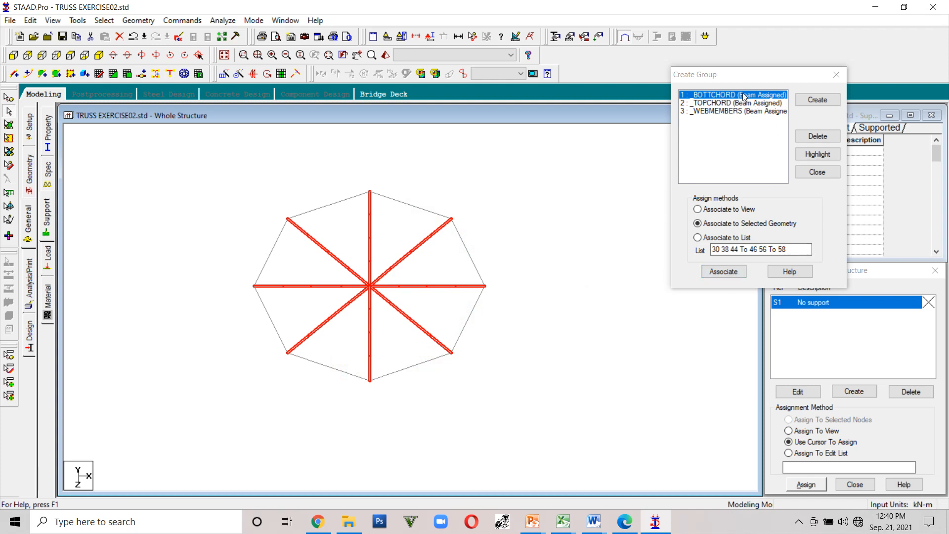
pyautogui.click(720, 273)
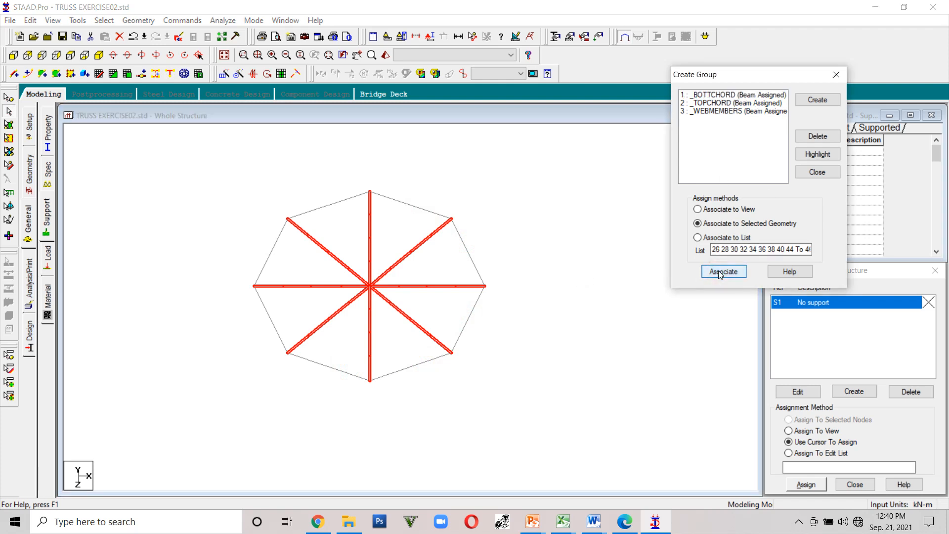
# - Pick the _TOPCHORD group, show the whole structure again and highlight the group's current members
pyautogui.click(731, 105)
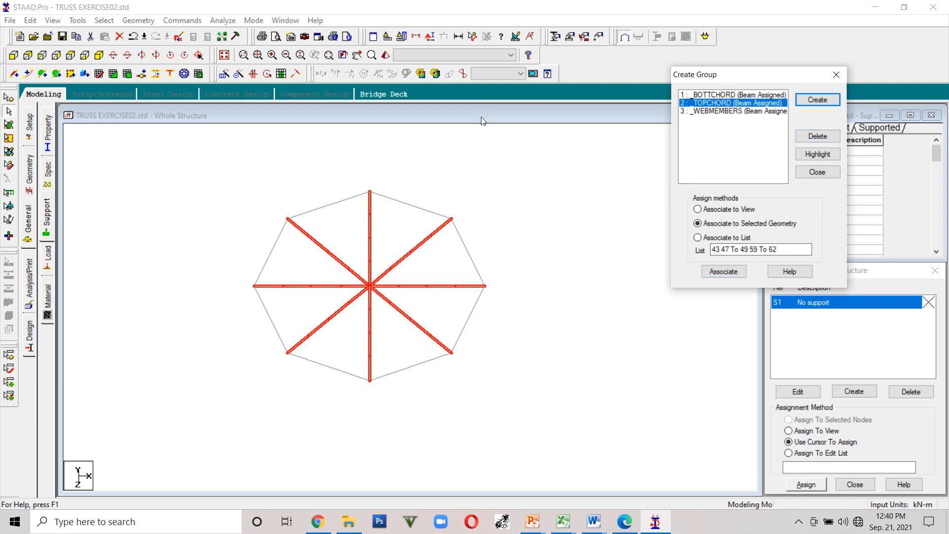
pyautogui.click(224, 55)
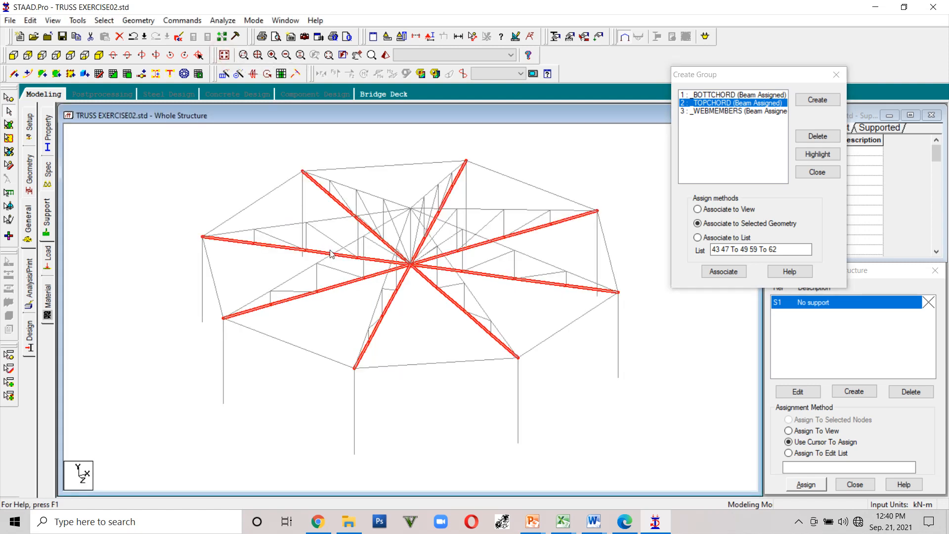
pyautogui.click(241, 233)
pyautogui.keyDown('ctrl'); pyautogui.click(276, 226); pyautogui.keyUp('ctrl')
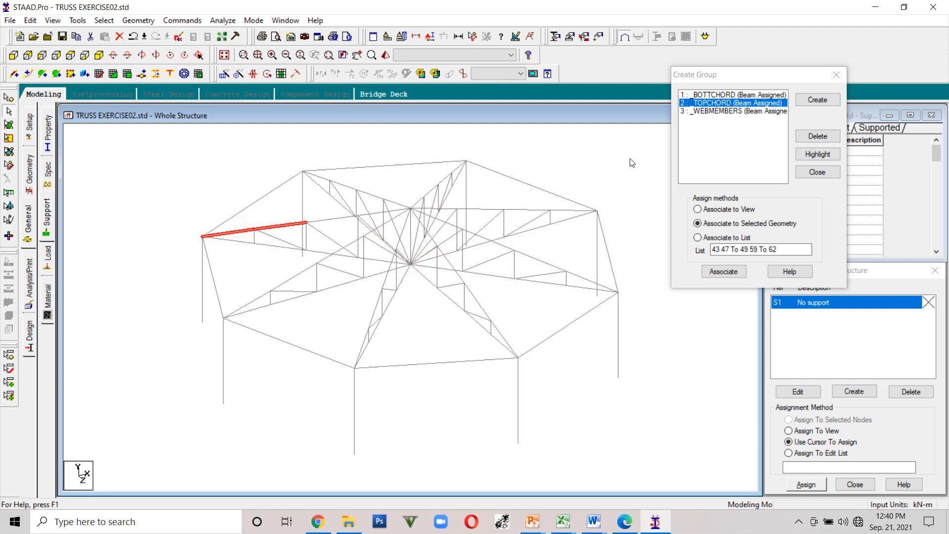
pyautogui.click(826, 158)
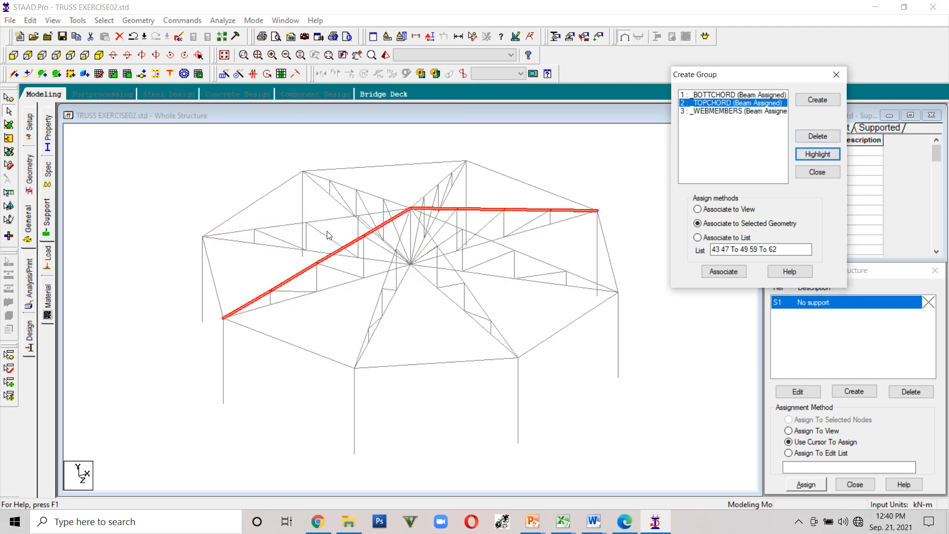
# - Select the top chord beams of every repeated truss around the circle and associate them with the _TOPCHORD group
pyautogui.keyDown('ctrl'); pyautogui.click(246, 234); pyautogui.keyUp('ctrl')
pyautogui.keyDown('ctrl'); pyautogui.click(284, 225); pyautogui.keyUp('ctrl')
pyautogui.keyDown('ctrl'); pyautogui.click(322, 220); pyautogui.keyUp('ctrl')
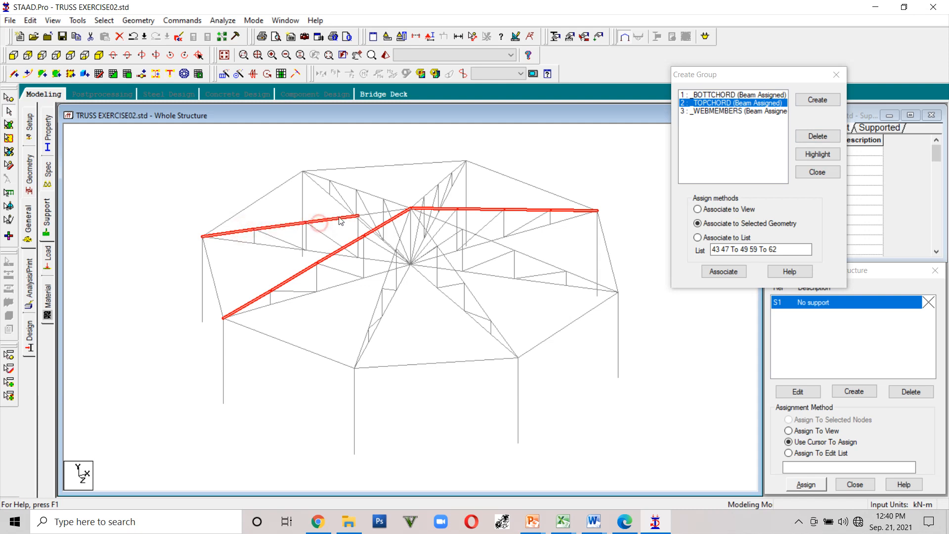
pyautogui.keyDown('ctrl'); pyautogui.click(319, 177); pyautogui.keyUp('ctrl')
pyautogui.keyDown('ctrl'); pyautogui.click(344, 185); pyautogui.keyUp('ctrl')
pyautogui.keyDown('ctrl'); pyautogui.click(371, 195); pyautogui.keyUp('ctrl')
pyautogui.keyDown('ctrl'); pyautogui.click(393, 202); pyautogui.keyUp('ctrl')
pyautogui.keyDown('ctrl'); pyautogui.click(417, 200); pyautogui.keyUp('ctrl')
pyautogui.keyDown('ctrl'); pyautogui.click(431, 190); pyautogui.keyUp('ctrl')
pyautogui.keyDown('ctrl'); pyautogui.click(442, 181); pyautogui.keyUp('ctrl')
pyautogui.keyDown('ctrl'); pyautogui.click(458, 167); pyautogui.keyUp('ctrl')
pyautogui.keyDown('ctrl'); pyautogui.click(497, 172); pyautogui.keyUp('ctrl')
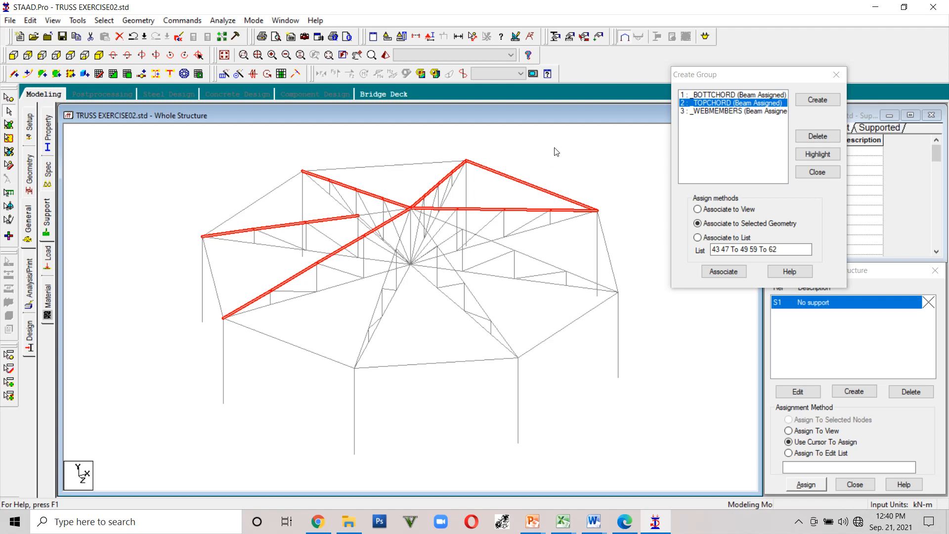
pyautogui.keyDown('ctrl'); pyautogui.click(520, 182); pyautogui.keyUp('ctrl')
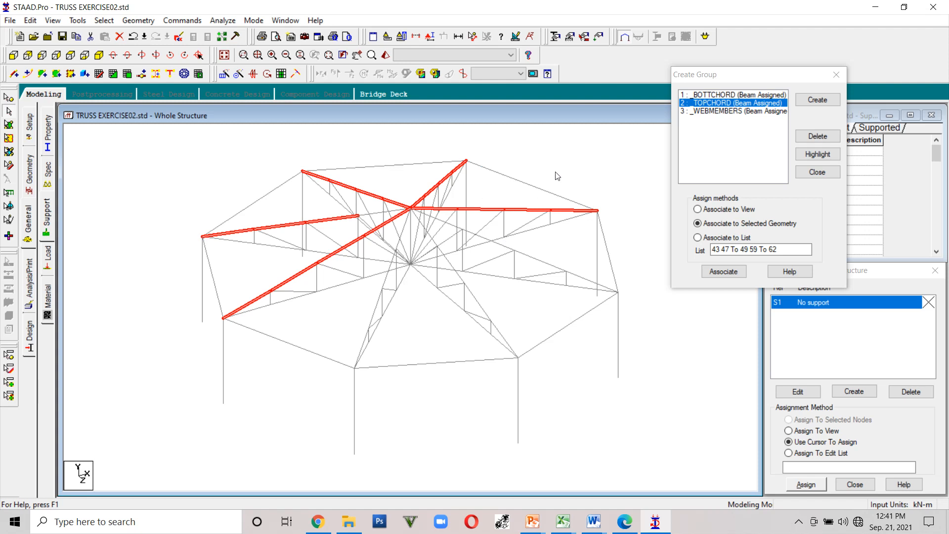
pyautogui.keyDown('ctrl'); pyautogui.click(376, 213); pyautogui.keyUp('ctrl')
pyautogui.keyDown('ctrl'); pyautogui.click(415, 214); pyautogui.keyUp('ctrl')
pyautogui.keyDown('ctrl'); pyautogui.click(411, 227); pyautogui.keyUp('ctrl')
pyautogui.keyDown('ctrl'); pyautogui.click(436, 218); pyautogui.keyUp('ctrl')
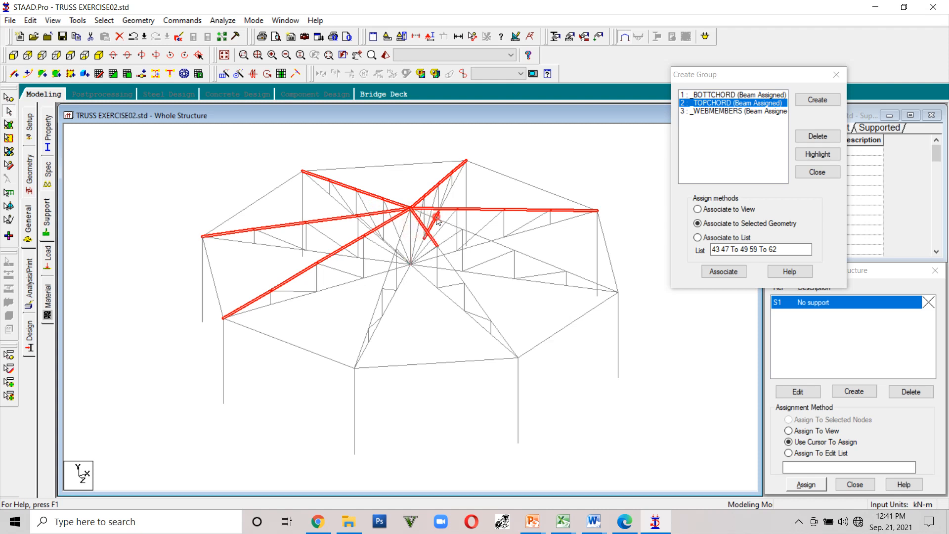
pyautogui.keyDown('ctrl'); pyautogui.click(441, 220); pyautogui.keyUp('ctrl')
pyautogui.keyDown('ctrl'); pyautogui.click(486, 239); pyautogui.keyUp('ctrl')
pyautogui.keyDown('ctrl'); pyautogui.click(448, 264); pyautogui.keyUp('ctrl')
pyautogui.keyDown('ctrl'); pyautogui.click(474, 295); pyautogui.keyUp('ctrl')
pyautogui.keyDown('ctrl'); pyautogui.click(504, 334); pyautogui.keyUp('ctrl')
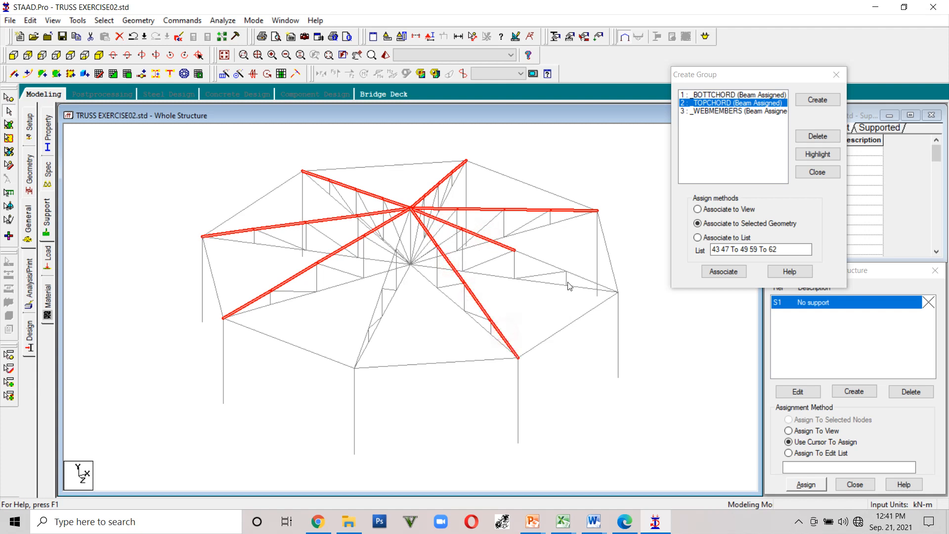
pyautogui.keyDown('ctrl'); pyautogui.click(588, 280); pyautogui.keyUp('ctrl')
pyautogui.keyDown('ctrl'); pyautogui.click(556, 267); pyautogui.keyUp('ctrl')
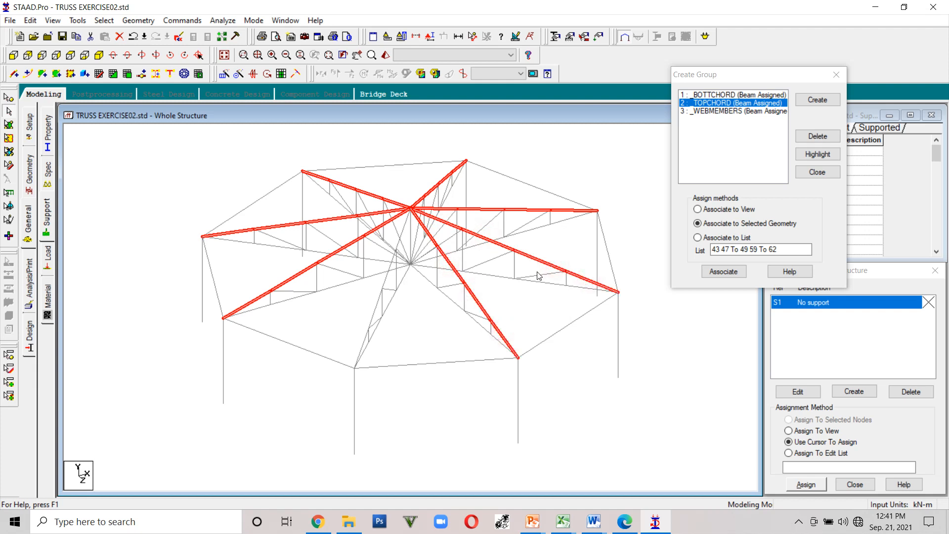
pyautogui.press('Left')
pyautogui.press('Left')
pyautogui.press('Left')
pyautogui.press('Left')
pyautogui.press('Left')
pyautogui.press('Left')
pyautogui.press('Left')
pyautogui.press('Left')
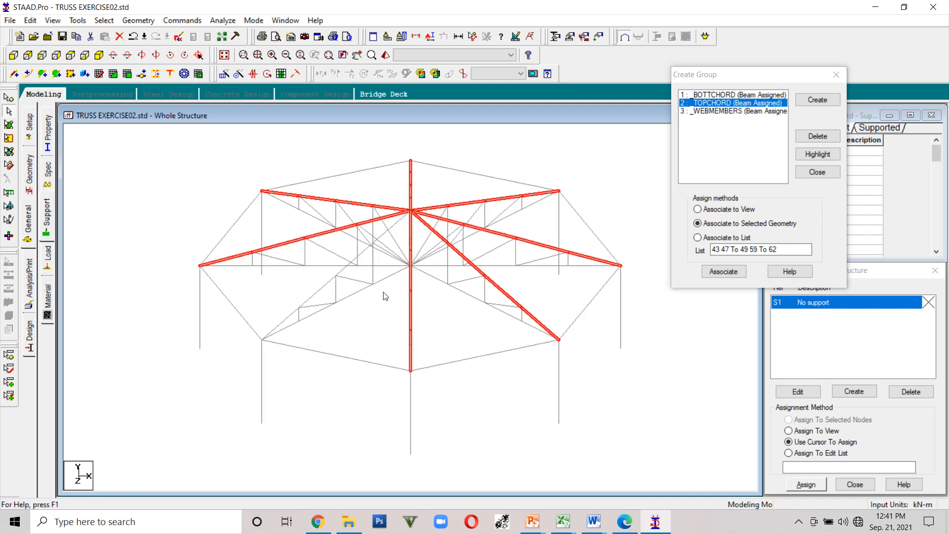
pyautogui.press('Left')
pyautogui.press('Left')
pyautogui.press('Left')
pyautogui.press('Left')
pyautogui.press('Left')
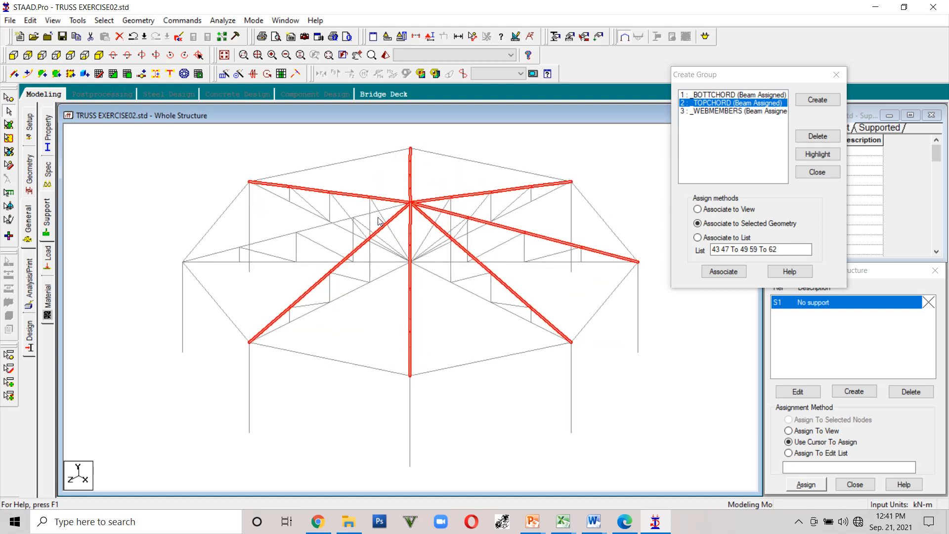
pyautogui.keyDown('ctrl'); pyautogui.click(385, 193); pyautogui.keyUp('ctrl')
pyautogui.keyDown('ctrl'); pyautogui.click(303, 216); pyautogui.keyUp('ctrl')
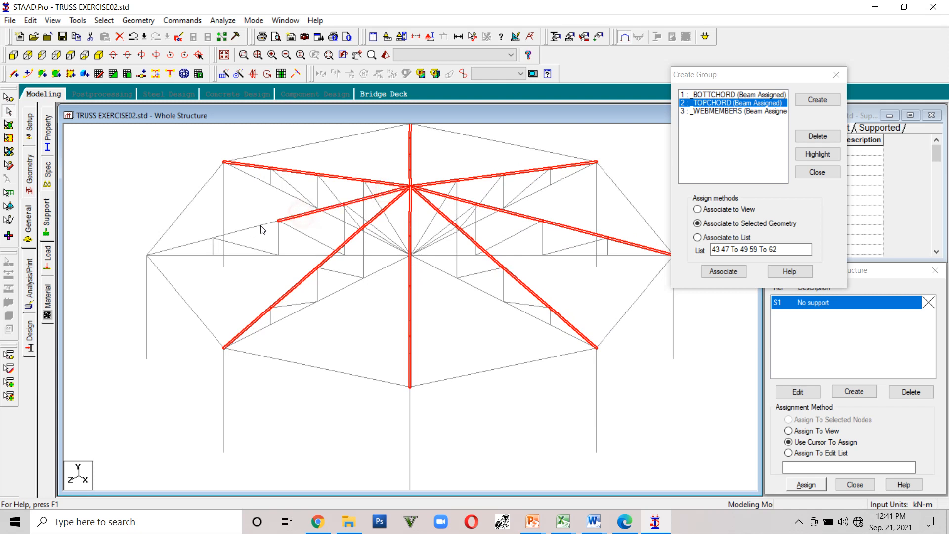
pyautogui.keyDown('ctrl'); pyautogui.click(257, 227); pyautogui.keyUp('ctrl')
pyautogui.keyDown('ctrl'); pyautogui.click(180, 246); pyautogui.keyUp('ctrl')
pyautogui.scroll(-2, 218, 269)
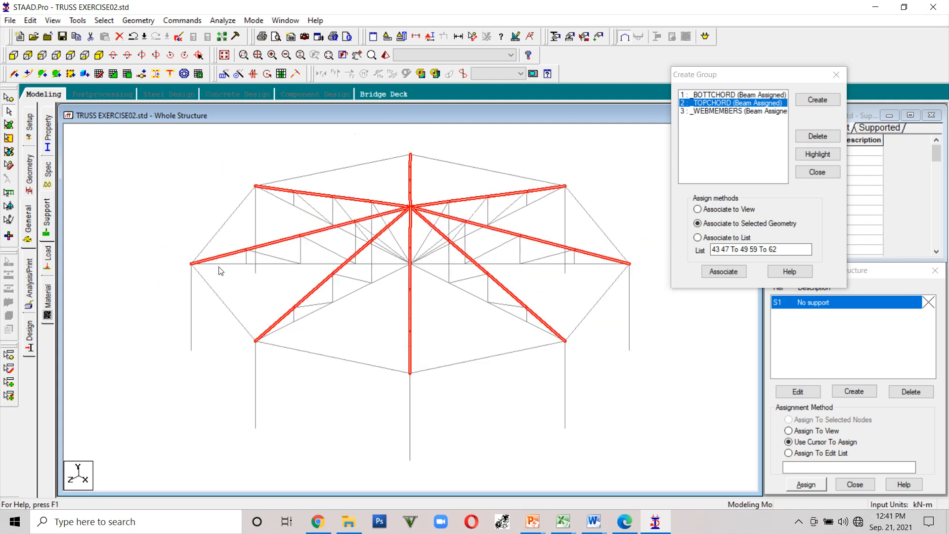
pyautogui.press('Up')
pyautogui.press('Down')
pyautogui.press('Down')
pyautogui.press('Down')
pyautogui.press('Down')
pyautogui.press('Down')
pyautogui.press('Down')
pyautogui.press('Down')
pyautogui.press('Down')
pyautogui.press('Down')
pyautogui.press('Down')
pyautogui.press('Down')
pyautogui.press('Down')
pyautogui.press('Down')
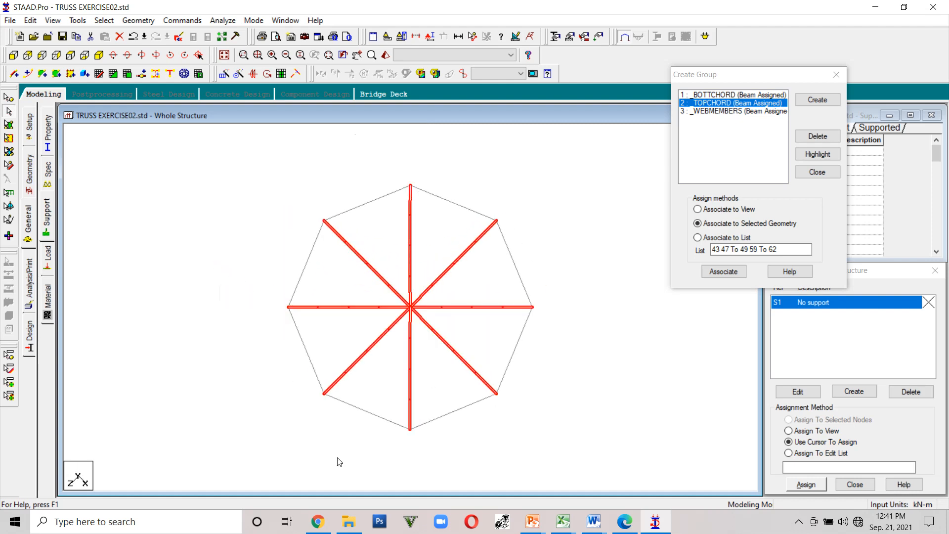
pyautogui.press('Up')
pyautogui.press('Up')
pyautogui.press('Up')
pyautogui.press('Up')
pyautogui.press('Up')
pyautogui.press('Up')
pyautogui.press('Up')
pyautogui.press('Up')
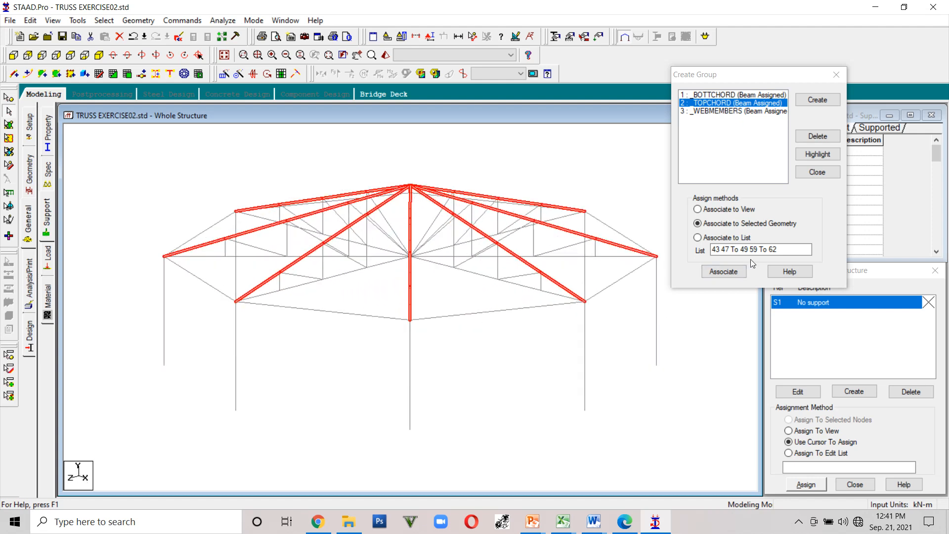
pyautogui.press('Down')
pyautogui.press('Down')
pyautogui.press('Down')
pyautogui.click(722, 274)
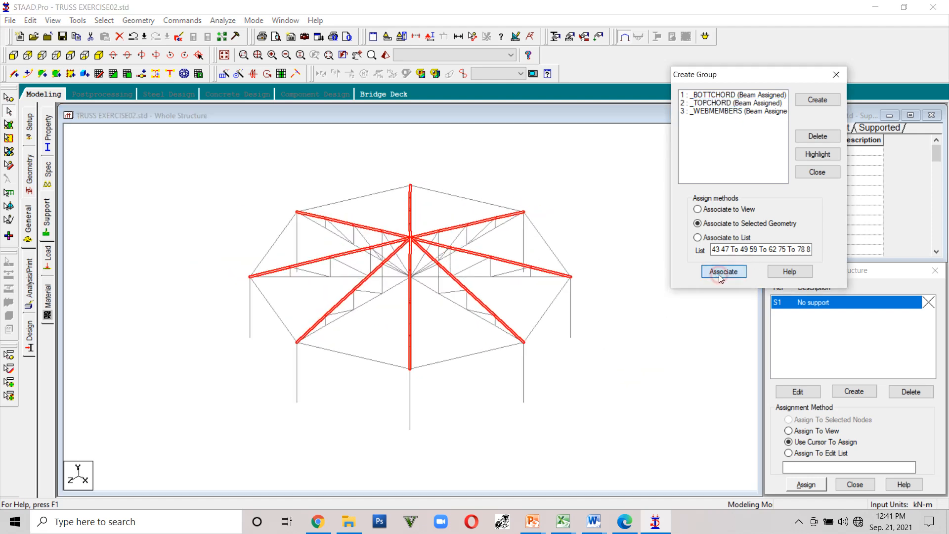
# - Pick the _WEBMEMBERS group and highlight its current members
pyautogui.click(707, 112)
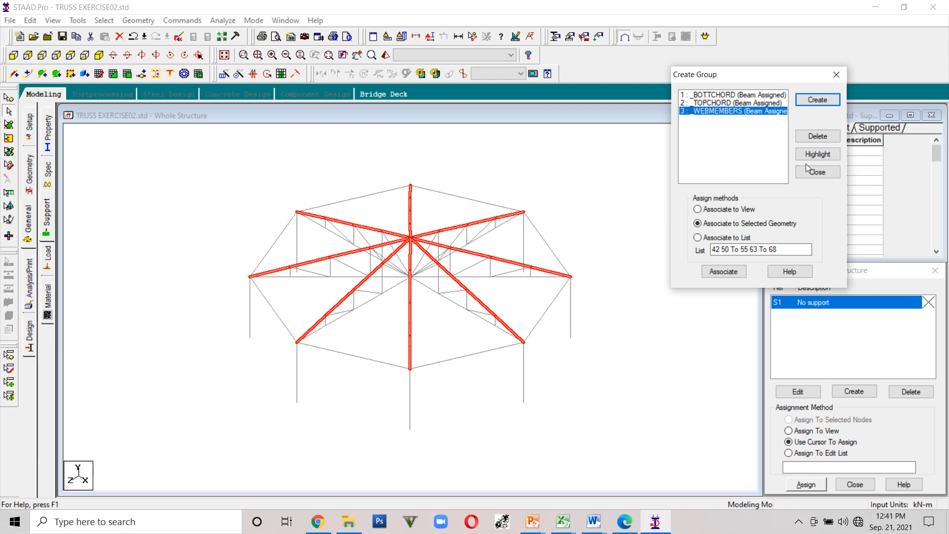
pyautogui.click(813, 154)
# - Select the web members of the remaining repeated trusses
pyautogui.scroll(2, 295, 278)
pyautogui.keyDown('ctrl'); pyautogui.click(259, 265); pyautogui.keyUp('ctrl')
pyautogui.keyDown('ctrl'); pyautogui.click(279, 262); pyautogui.keyUp('ctrl')
pyautogui.keyDown('ctrl'); pyautogui.click(310, 262); pyautogui.keyUp('ctrl')
pyautogui.keyDown('ctrl'); pyautogui.click(324, 257); pyautogui.keyUp('ctrl')
pyautogui.keyDown('ctrl'); pyautogui.click(359, 250); pyautogui.keyUp('ctrl')
pyautogui.keyDown('ctrl'); pyautogui.click(376, 276); pyautogui.keyUp('ctrl')
pyautogui.keyDown('ctrl'); pyautogui.click(357, 287); pyautogui.keyUp('ctrl')
pyautogui.keyDown('ctrl'); pyautogui.click(346, 297); pyautogui.keyUp('ctrl')
pyautogui.keyDown('ctrl'); pyautogui.click(322, 311); pyautogui.keyUp('ctrl')
pyautogui.keyDown('ctrl'); pyautogui.click(304, 330); pyautogui.keyUp('ctrl')
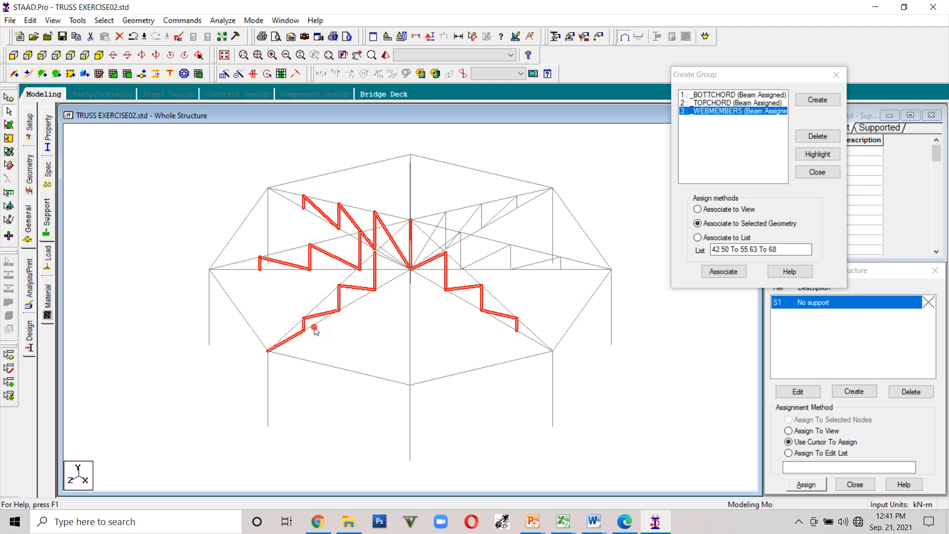
pyautogui.keyDown('ctrl'); pyautogui.click(294, 336); pyautogui.keyUp('ctrl')
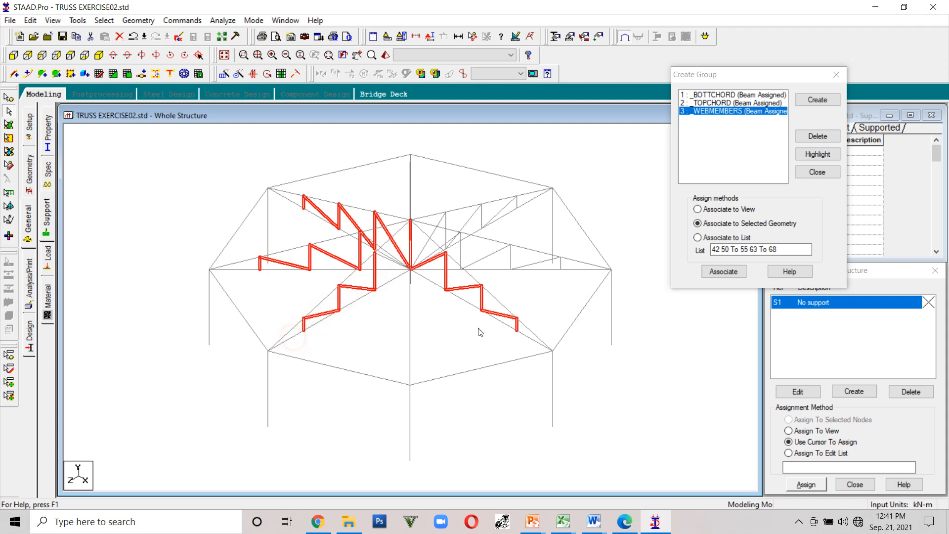
pyautogui.keyDown('ctrl'); pyautogui.click(568, 270); pyautogui.keyUp('ctrl')
pyautogui.keyDown('ctrl'); pyautogui.click(535, 262); pyautogui.keyUp('ctrl')
pyautogui.keyDown('ctrl'); pyautogui.click(510, 258); pyautogui.keyUp('ctrl')
pyautogui.keyDown('ctrl'); pyautogui.click(490, 255); pyautogui.keyUp('ctrl')
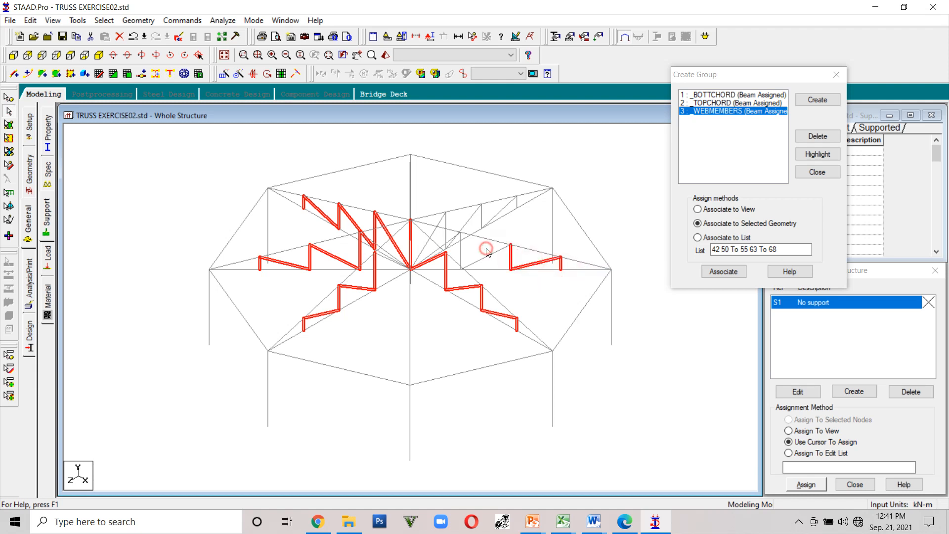
pyautogui.scroll(3, 449, 233)
pyautogui.keyDown('ctrl'); pyautogui.click(429, 227); pyautogui.keyUp('ctrl')
pyautogui.keyDown('ctrl'); pyautogui.click(452, 210); pyautogui.keyUp('ctrl')
pyautogui.keyDown('ctrl'); pyautogui.click(476, 206); pyautogui.keyUp('ctrl')
pyautogui.keyDown('ctrl'); pyautogui.click(496, 203); pyautogui.keyUp('ctrl')
pyautogui.keyDown('ctrl'); pyautogui.click(516, 194); pyautogui.keyUp('ctrl')
pyautogui.keyDown('ctrl'); pyautogui.click(538, 182); pyautogui.keyUp('ctrl')
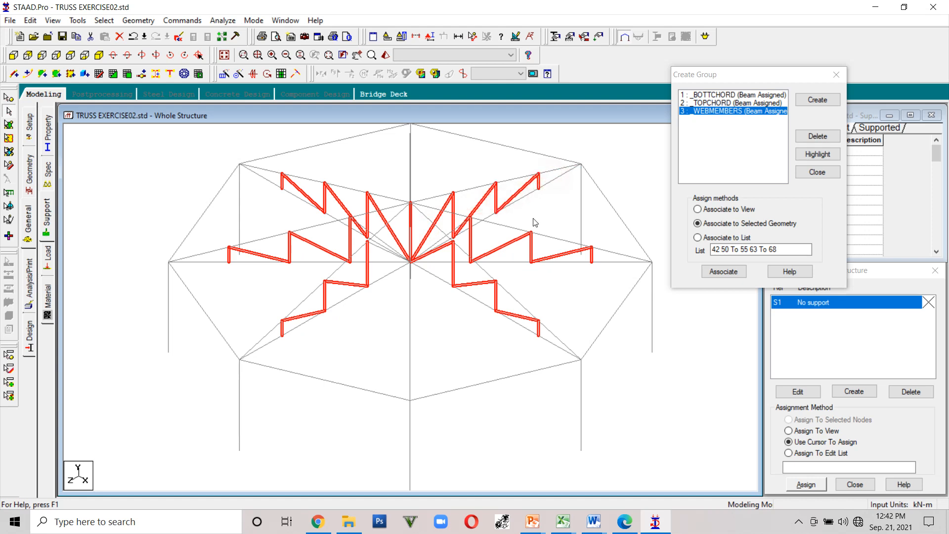
pyautogui.press('Left')
pyautogui.press('Left')
pyautogui.press('Left')
pyautogui.press('Left')
pyautogui.press('Left')
pyautogui.press('Left')
pyautogui.press('Left')
pyautogui.press('Left')
pyautogui.press('Left')
pyautogui.press('Left')
pyautogui.press('Left')
pyautogui.press('Left')
pyautogui.press('Left')
pyautogui.press('Left')
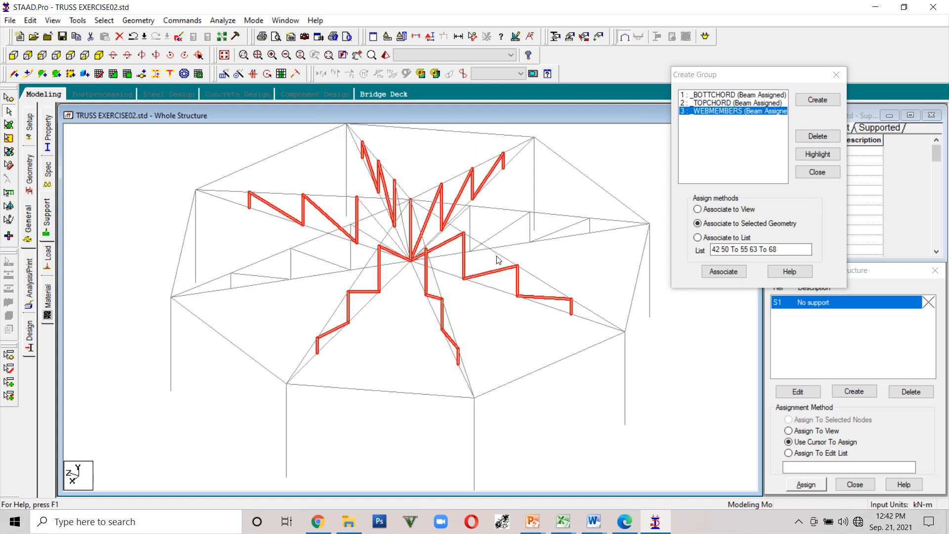
pyautogui.press('Left')
pyautogui.press('Left')
pyautogui.press('Left')
pyautogui.press('Left')
pyautogui.press('Left')
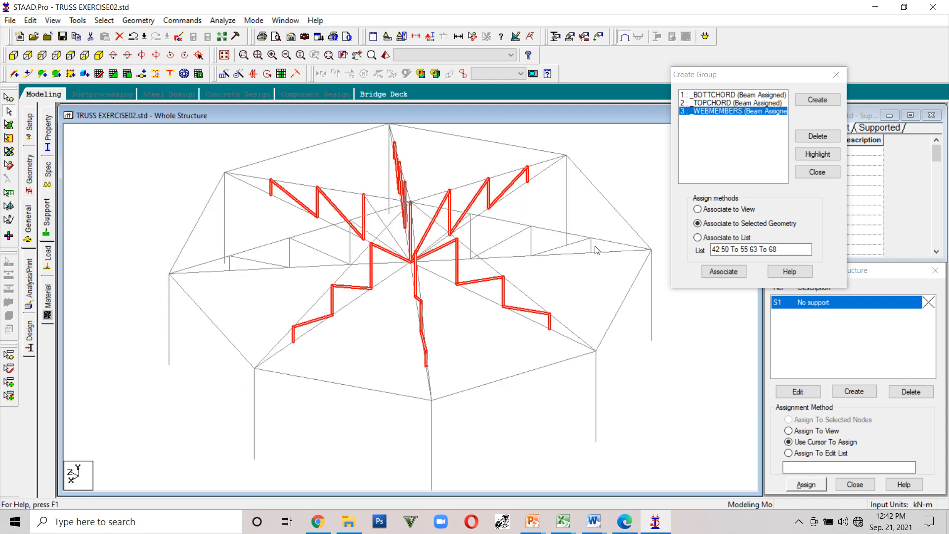
pyautogui.keyDown('ctrl'); pyautogui.click(586, 249); pyautogui.keyUp('ctrl')
pyautogui.keyDown('ctrl'); pyautogui.click(563, 246); pyautogui.keyUp('ctrl')
pyautogui.keyDown('ctrl'); pyautogui.click(531, 242); pyautogui.keyUp('ctrl')
pyautogui.keyDown('ctrl'); pyautogui.click(500, 242); pyautogui.keyUp('ctrl')
pyautogui.keyDown('ctrl'); pyautogui.click(472, 240); pyautogui.keyUp('ctrl')
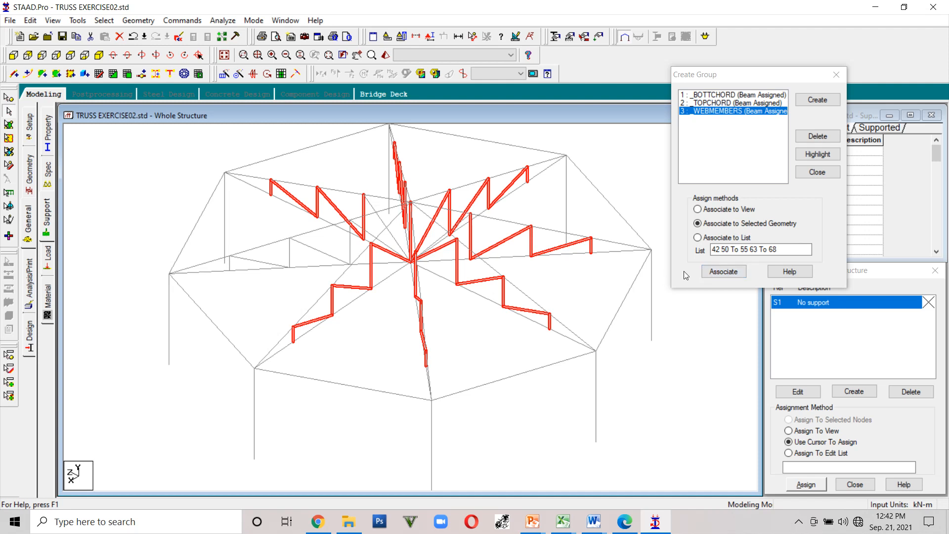
pyautogui.click(580, 289)
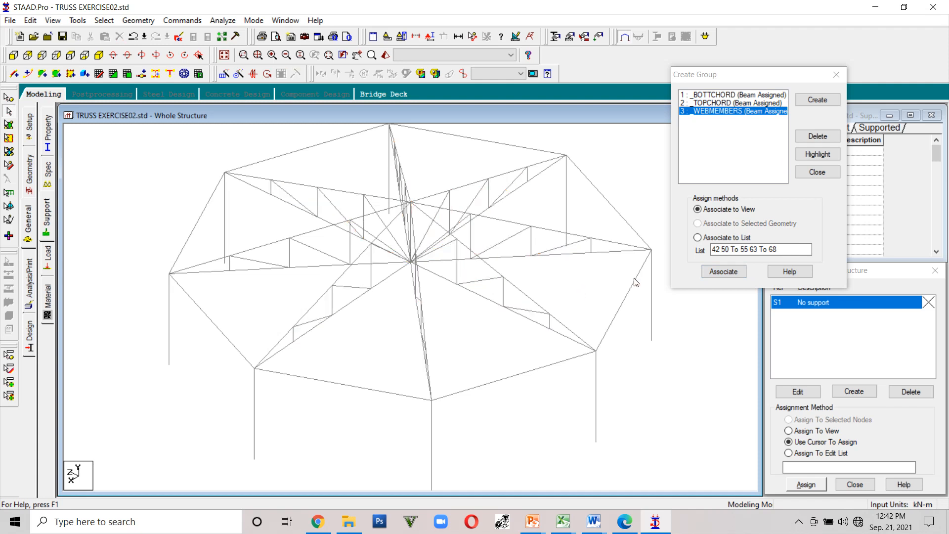
# - Highlight the _WEBMEMBERS group's members again to check which trusses belong to it
pyautogui.click(707, 272)
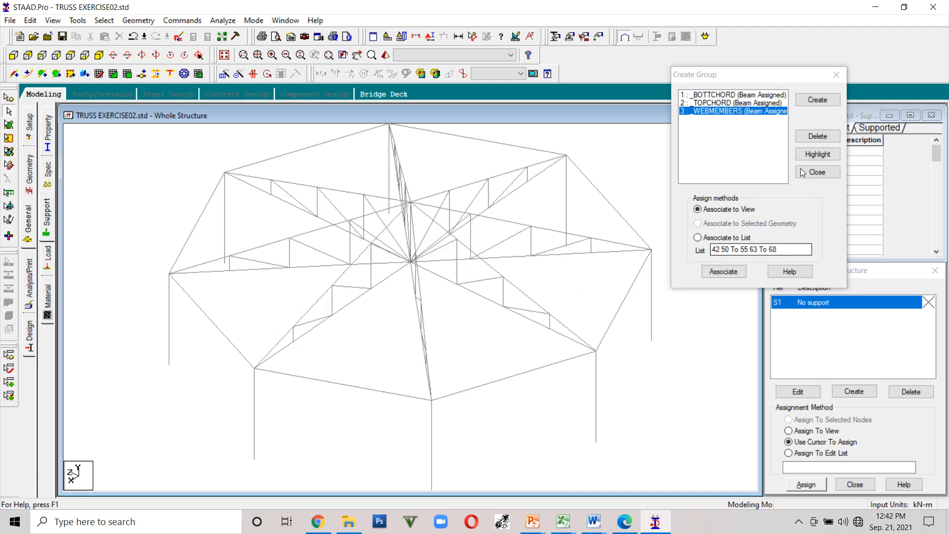
pyautogui.click(814, 155)
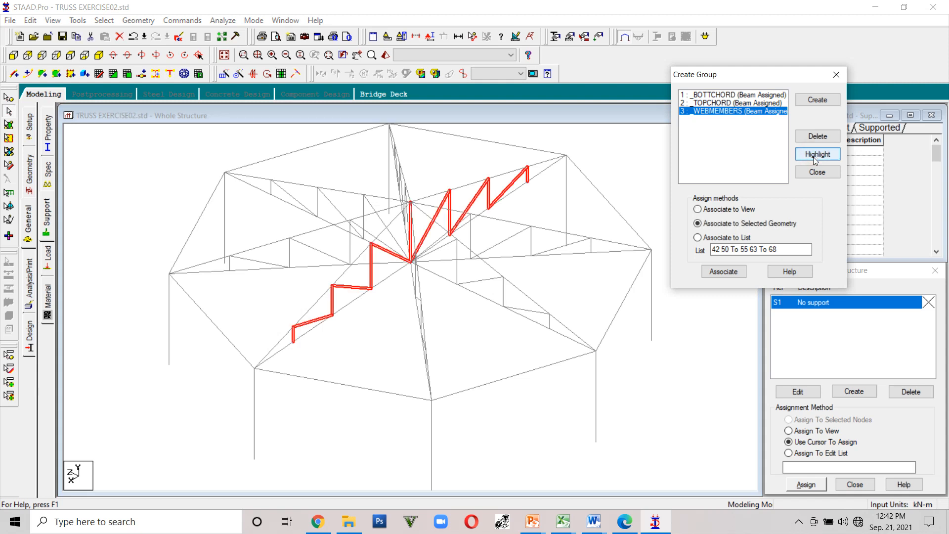
pyautogui.click(741, 273)
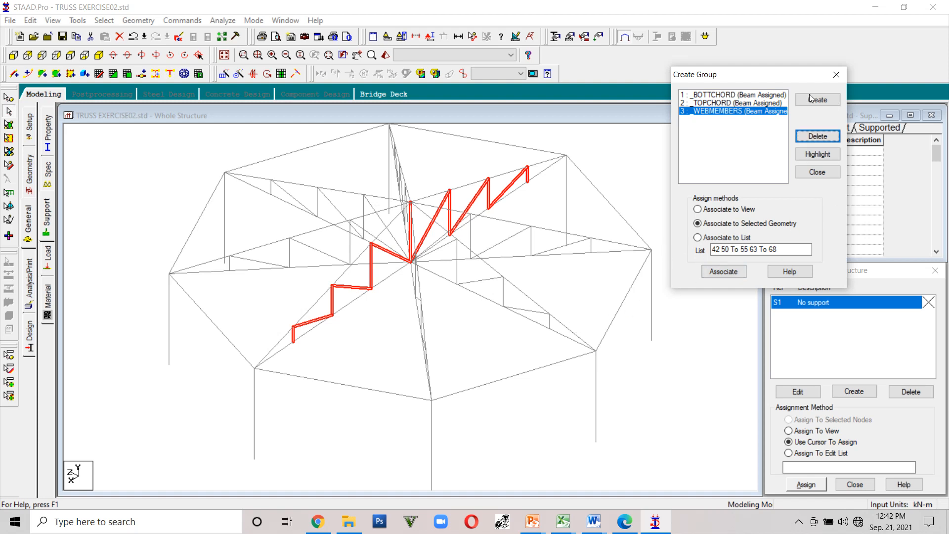
pyautogui.click(809, 156)
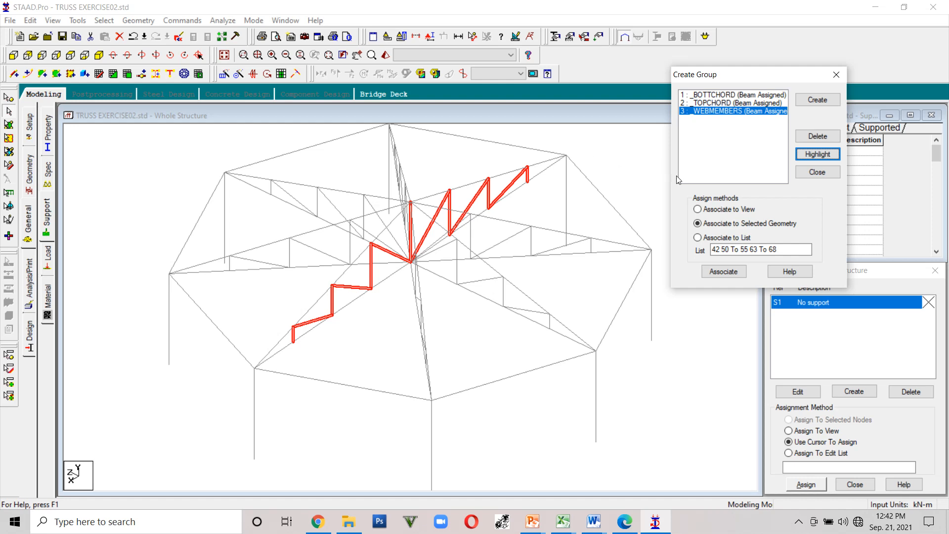
# - Select the web members of the adjacent truss and associate them with the _WEBMEMBERS group
pyautogui.click(611, 166)
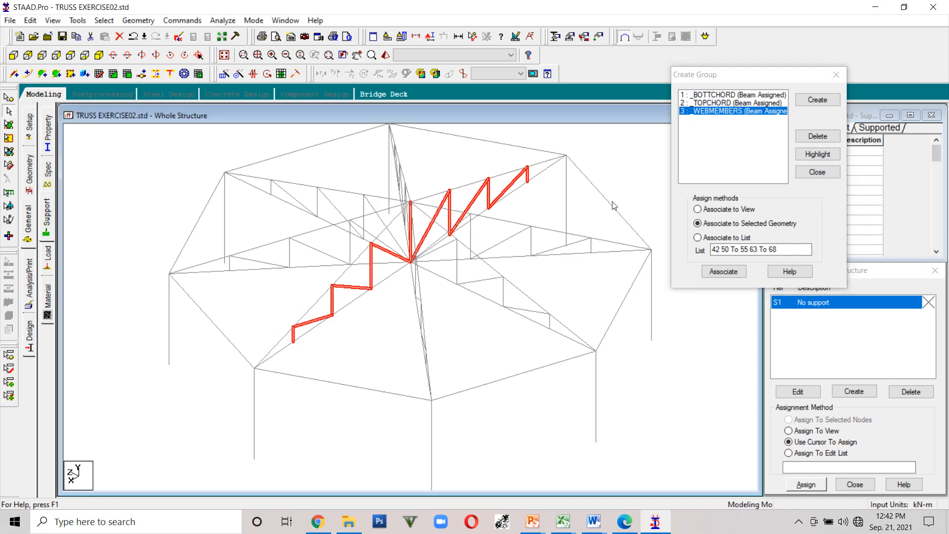
pyautogui.press('Left')
pyautogui.press('Left')
pyautogui.press('Left')
pyautogui.press('Left')
pyautogui.press('Left')
pyautogui.press('Left')
pyautogui.press('Left')
pyautogui.press('Left')
pyautogui.press('Left')
pyautogui.press('Left')
pyautogui.press('Left')
pyautogui.press('Left')
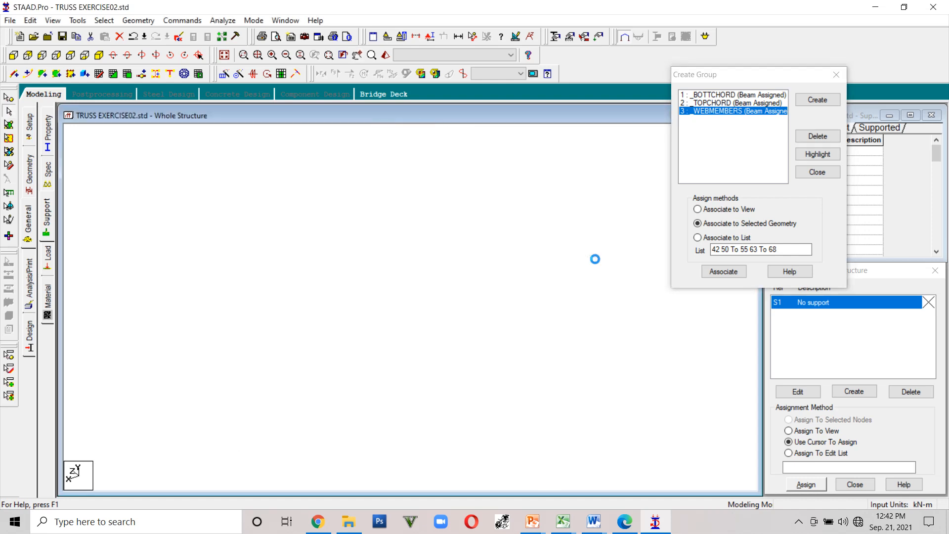
pyautogui.press('Right')
pyautogui.press('Right')
pyautogui.press('Right')
pyautogui.press('Right')
pyautogui.press('Right')
pyautogui.press('Right')
pyautogui.press('Right')
pyautogui.press('Right')
pyautogui.press('Right')
pyautogui.press('Right')
pyautogui.press('Right')
pyautogui.press('Right')
pyautogui.press('Right')
pyautogui.press('Right')
pyautogui.press('Right')
pyautogui.press('Right')
pyautogui.press('Right')
pyautogui.press('Right')
pyautogui.press('Right')
pyautogui.press('Right')
pyautogui.press('Right')
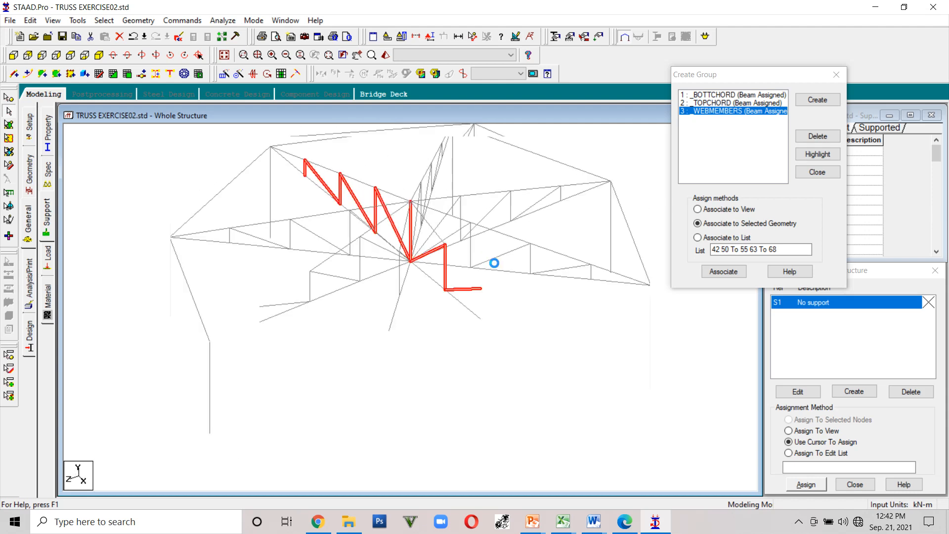
pyautogui.press('Left')
pyautogui.press('Left')
pyautogui.press('Left')
pyautogui.press('Left')
pyautogui.press('Left')
pyautogui.press('Left')
pyautogui.press('Left')
pyautogui.press('Left')
pyautogui.press('Left')
pyautogui.press('Left')
pyautogui.press('Left')
pyautogui.press('Left')
pyautogui.press('Left')
pyautogui.press('Left')
pyautogui.press('Left')
pyautogui.press('Left')
pyautogui.press('Left')
pyautogui.press('Left')
pyautogui.press('Left')
pyautogui.press('Left')
pyautogui.press('Left')
pyautogui.press('Left')
pyautogui.press('Left')
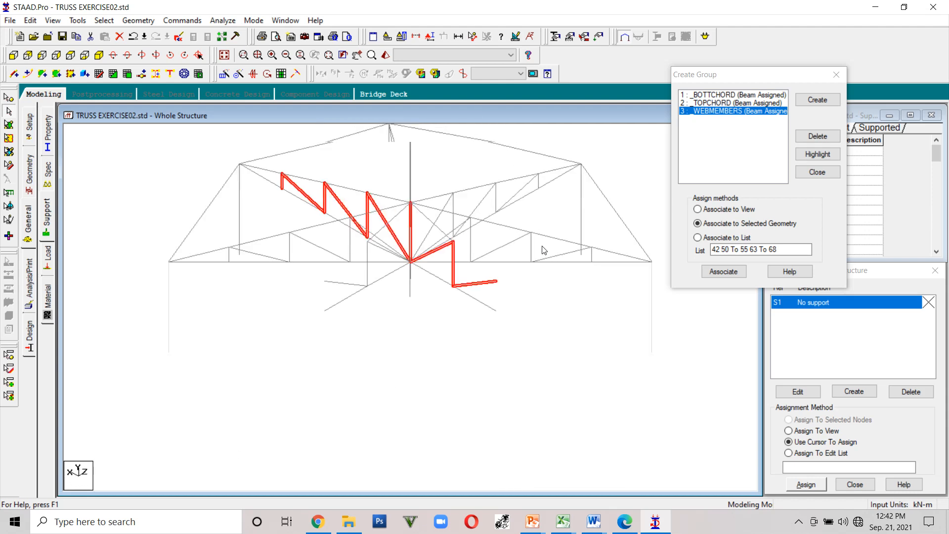
pyautogui.press('Right')
pyautogui.press('Right')
pyautogui.press('Right')
pyautogui.press('Right')
pyautogui.press('Right')
pyautogui.press('Right')
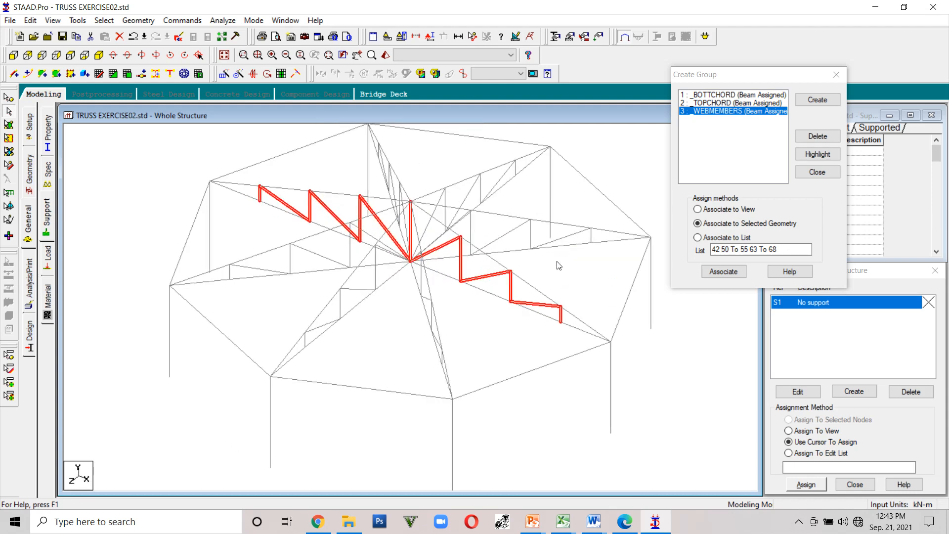
pyautogui.keyDown('ctrl'); pyautogui.click(591, 237); pyautogui.keyUp('ctrl')
pyautogui.keyDown('ctrl'); pyautogui.click(569, 236); pyautogui.keyUp('ctrl')
pyautogui.keyDown('ctrl'); pyautogui.click(530, 240); pyautogui.keyUp('ctrl')
pyautogui.keyDown('ctrl'); pyautogui.click(514, 229); pyautogui.keyUp('ctrl')
pyautogui.keyDown('ctrl'); pyautogui.click(471, 229); pyautogui.keyUp('ctrl')
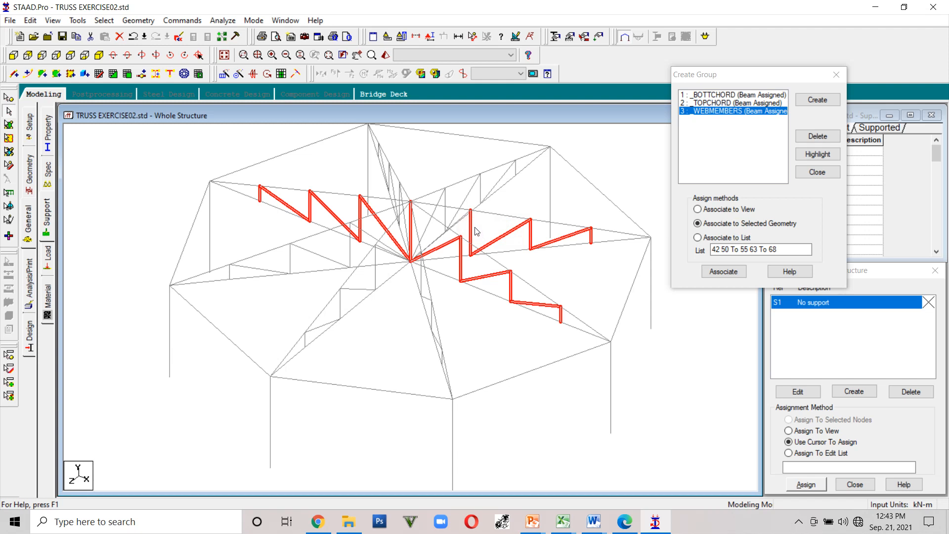
pyautogui.click(717, 273)
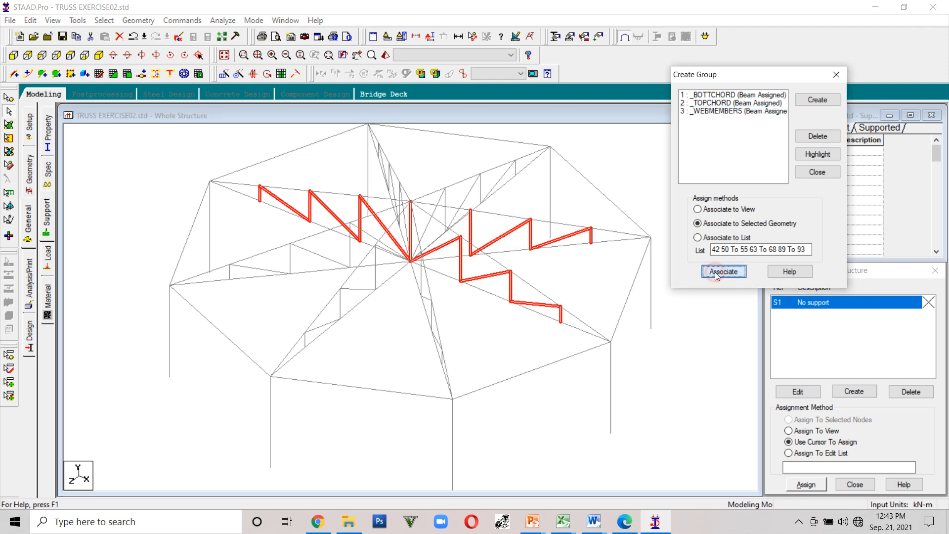
# - Clear the selection and highlight the updated _WEBMEMBERS group members
pyautogui.click(572, 267)
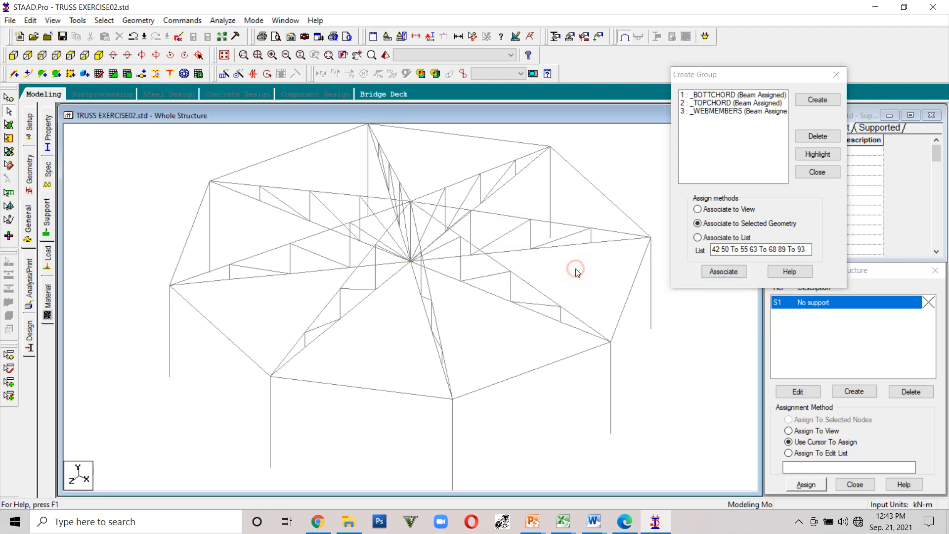
pyautogui.click(810, 155)
pyautogui.click(726, 272)
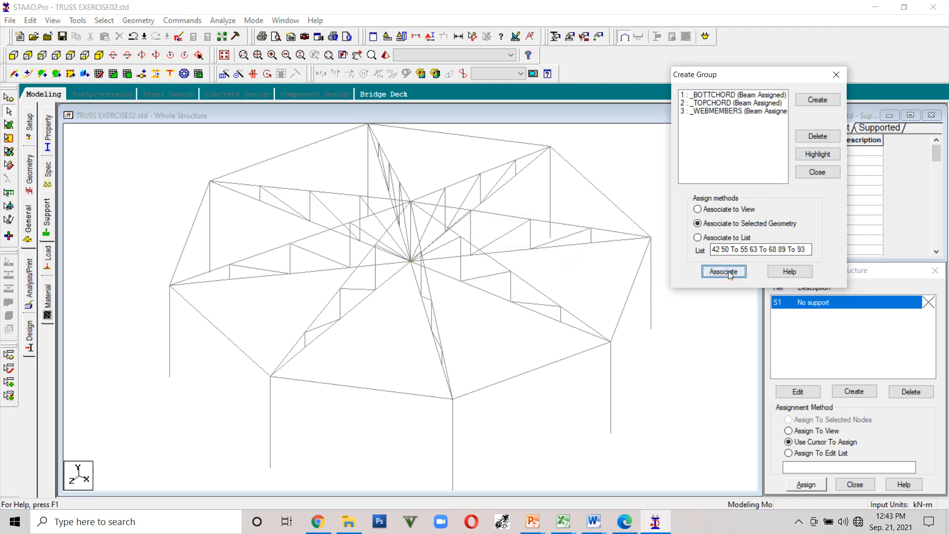
pyautogui.click(724, 112)
pyautogui.click(813, 155)
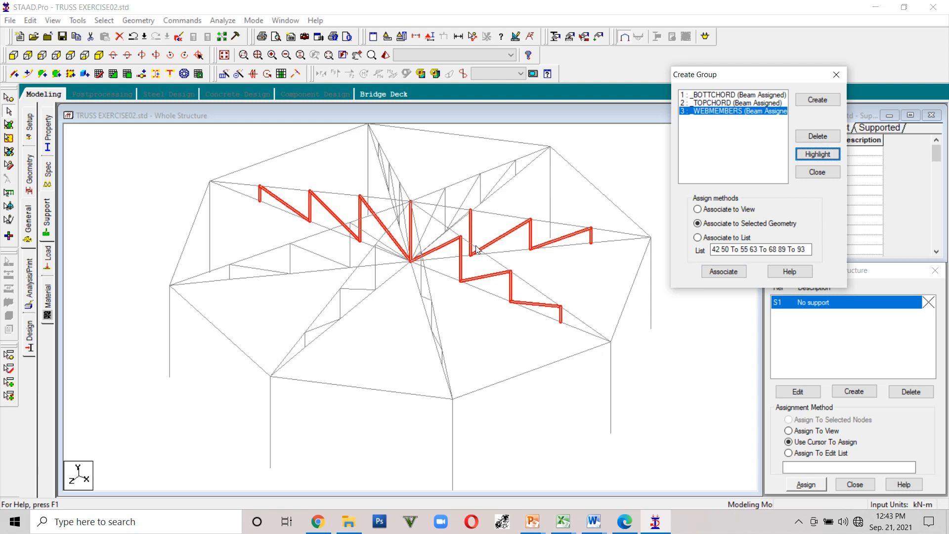
# - Re-highlight the _WEBMEMBERS group members, toggling the highlight off and on, to check which trusses it covers
pyautogui.press('Up')
pyautogui.click(538, 263)
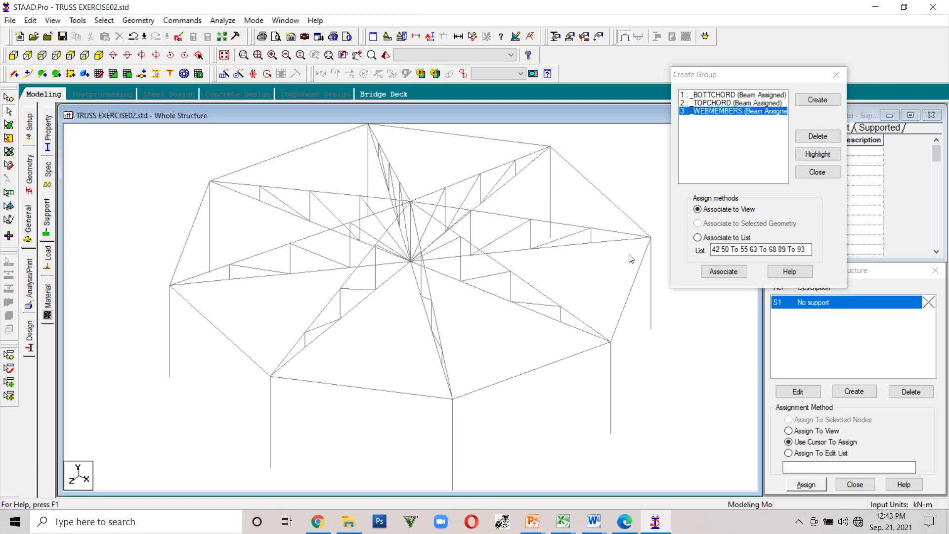
pyautogui.click(817, 154)
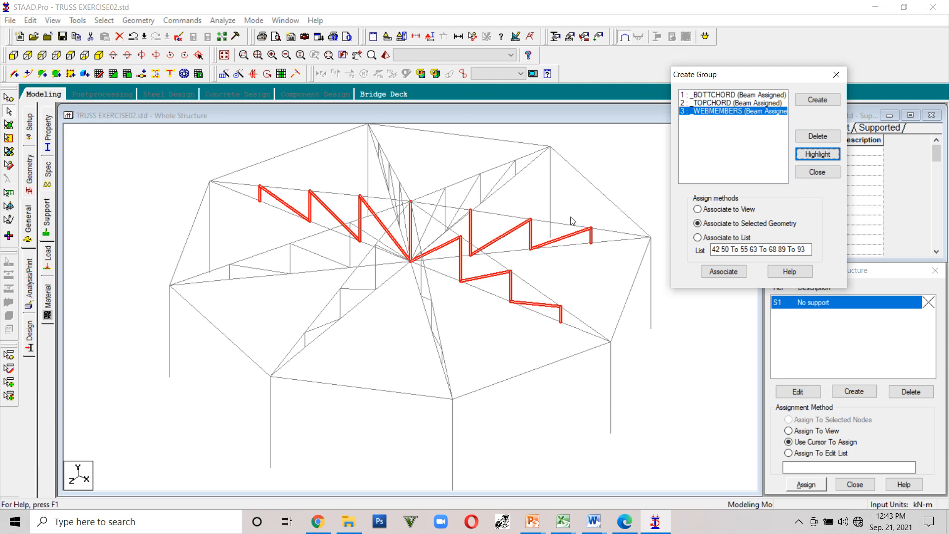
pyautogui.click(560, 284)
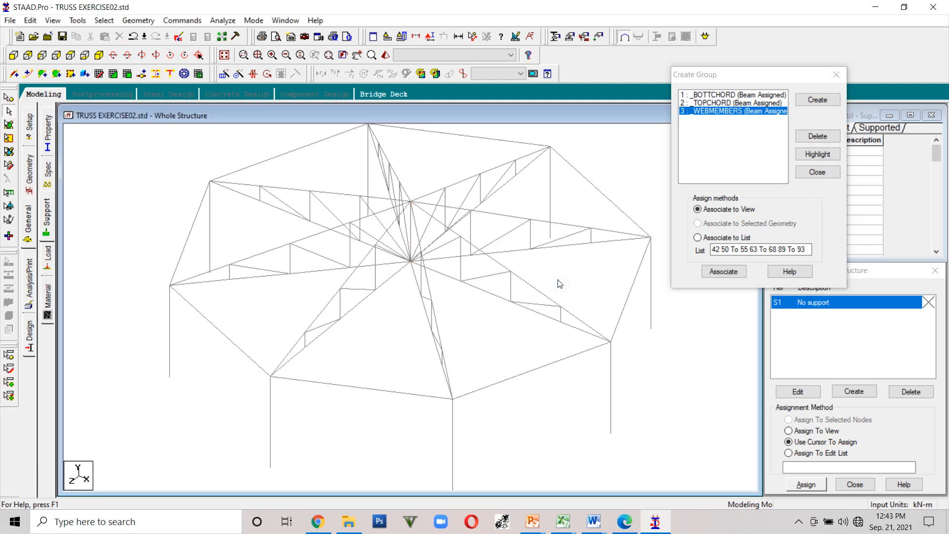
pyautogui.click(806, 153)
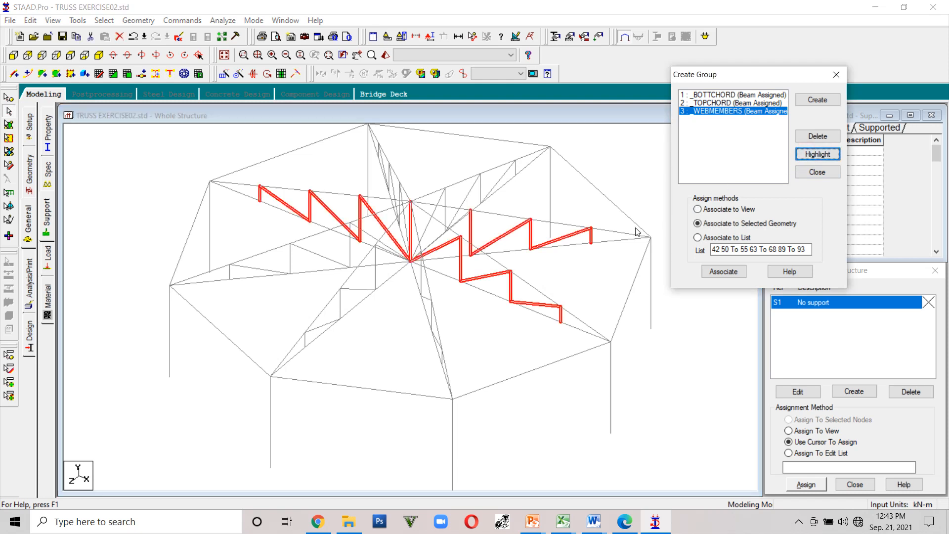
pyautogui.click(591, 277)
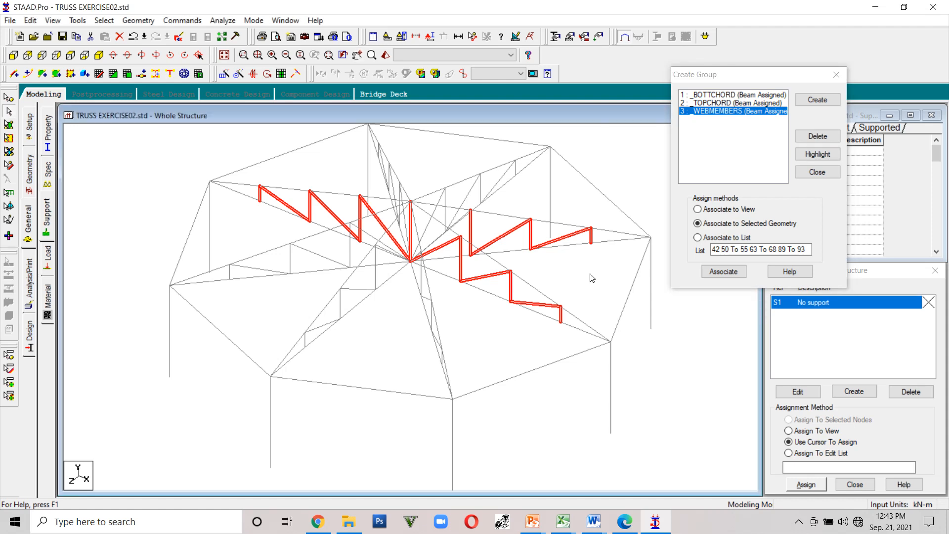
# - Rotate to another truss, select its web members, and associate them with the _WEBMEMBERS group
pyautogui.press('Left')
pyautogui.press('Left')
pyautogui.press('Left')
pyautogui.press('Left')
pyautogui.press('Left')
pyautogui.press('Left')
pyautogui.press('Left')
pyautogui.press('Left')
pyautogui.press('Left')
pyautogui.press('Left')
pyautogui.press('Left')
pyautogui.press('Left')
pyautogui.press('Left')
pyautogui.press('Left')
pyautogui.press('Left')
pyautogui.press('Left')
pyautogui.press('Left')
pyautogui.press('Left')
pyautogui.press('Left')
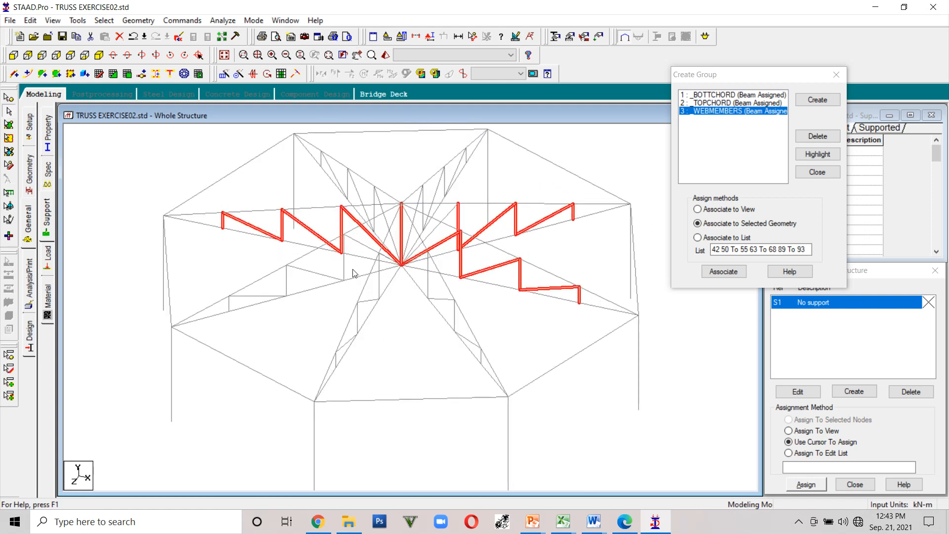
pyautogui.press('Left')
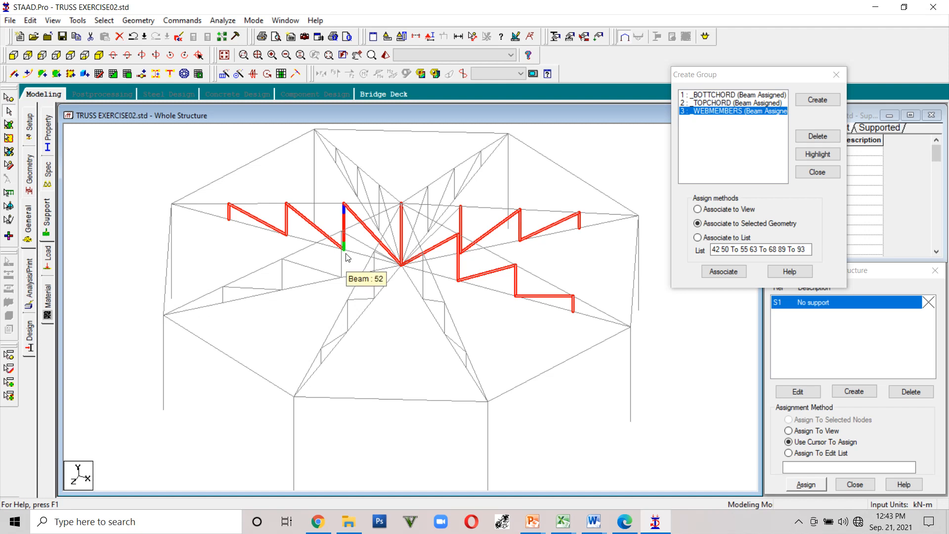
pyautogui.keyDown('ctrl'); pyautogui.click(362, 244); pyautogui.keyUp('ctrl')
pyautogui.keyDown('ctrl'); pyautogui.click(342, 266); pyautogui.keyUp('ctrl')
pyautogui.keyDown('ctrl'); pyautogui.click(321, 272); pyautogui.keyUp('ctrl')
pyautogui.keyDown('ctrl'); pyautogui.click(282, 278); pyautogui.keyUp('ctrl')
pyautogui.keyDown('ctrl'); pyautogui.click(223, 295); pyautogui.keyUp('ctrl')
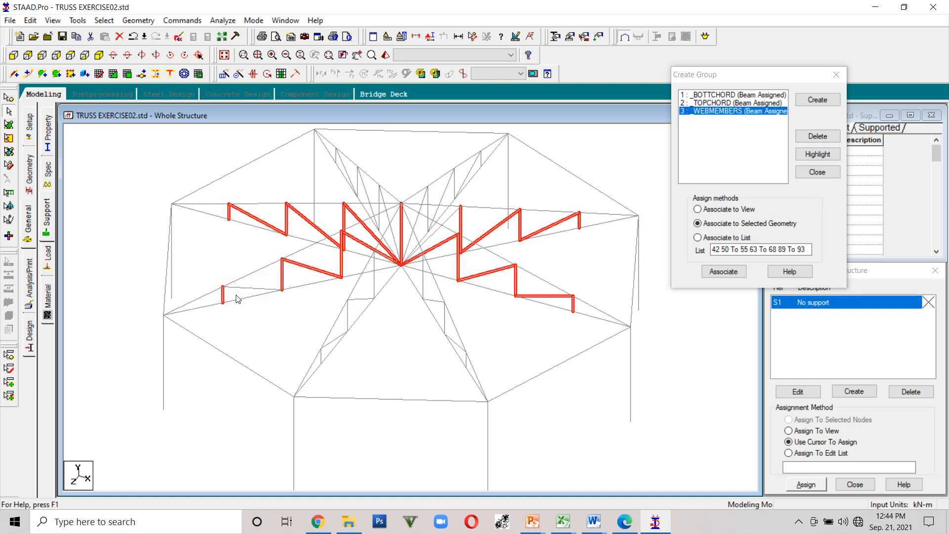
pyautogui.keyDown('ctrl'); pyautogui.click(241, 289); pyautogui.keyUp('ctrl')
pyautogui.click(723, 271)
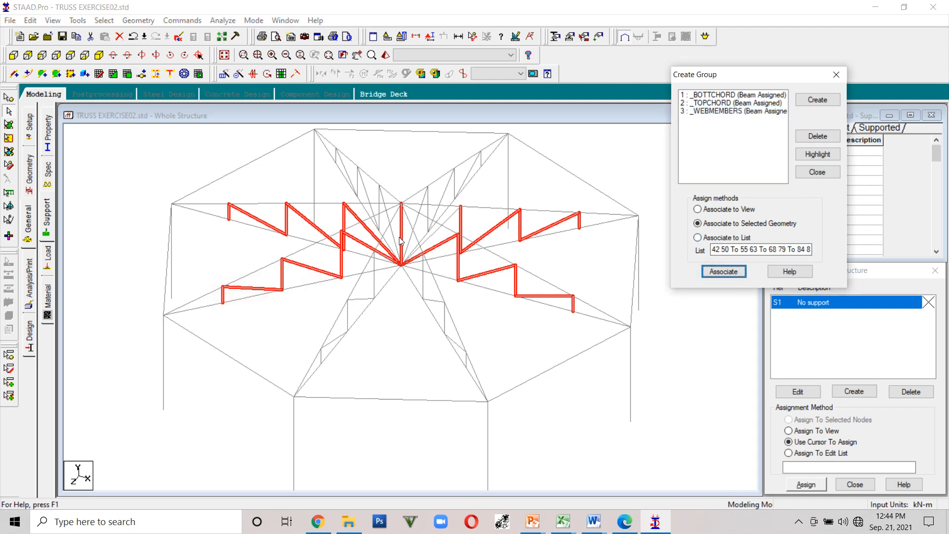
# - Add the web members of two more repeated trusses to the current selection
pyautogui.press('Right')
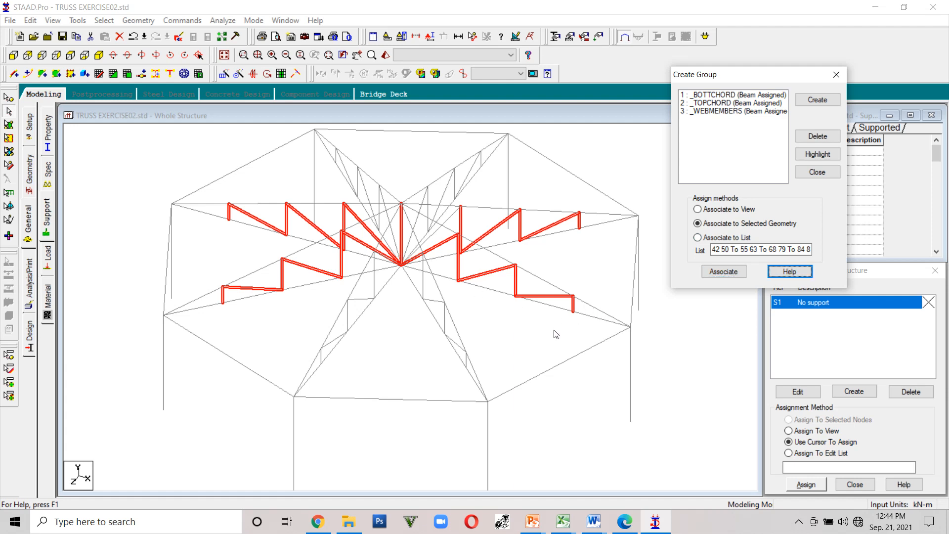
pyautogui.click(520, 328)
pyautogui.press('Left')
pyautogui.press('Left')
pyautogui.press('Left')
pyautogui.press('Left')
pyautogui.press('Left')
pyautogui.press('Left')
pyautogui.press('Left')
pyautogui.press('Left')
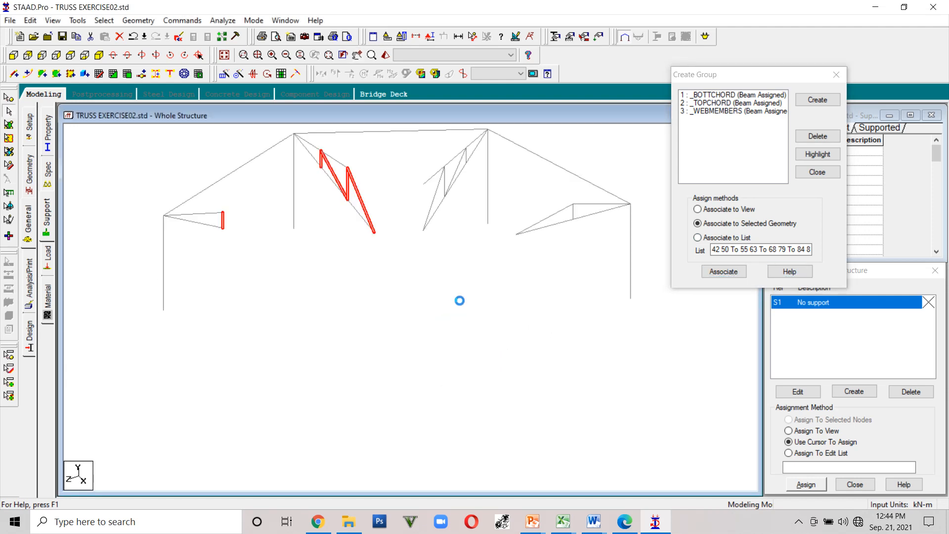
pyautogui.press('Left')
pyautogui.press('Left')
pyautogui.press('Left')
pyautogui.press('Left')
pyautogui.press('Left')
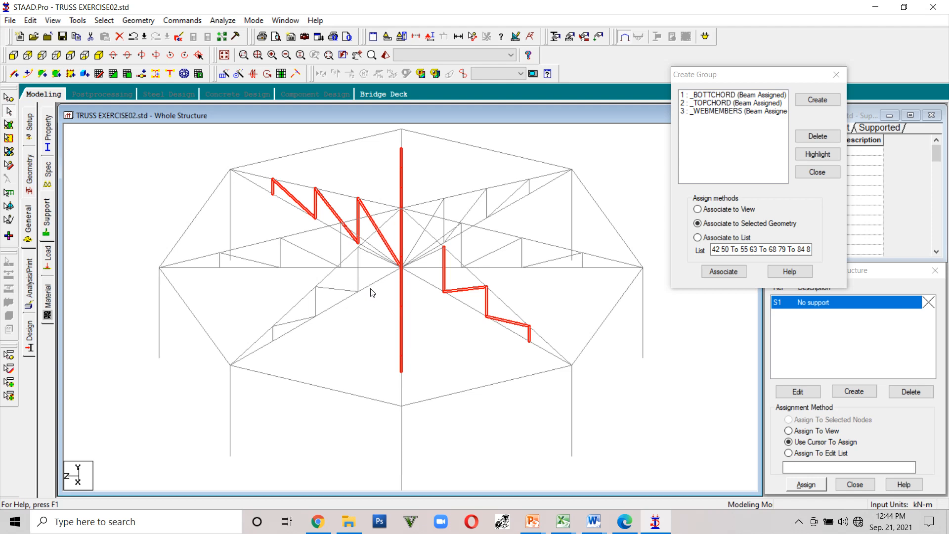
pyautogui.press('Left')
pyautogui.press('Left')
pyautogui.press('Left')
pyautogui.press('Left')
pyautogui.press('Left')
pyautogui.press('Left')
pyautogui.press('Left')
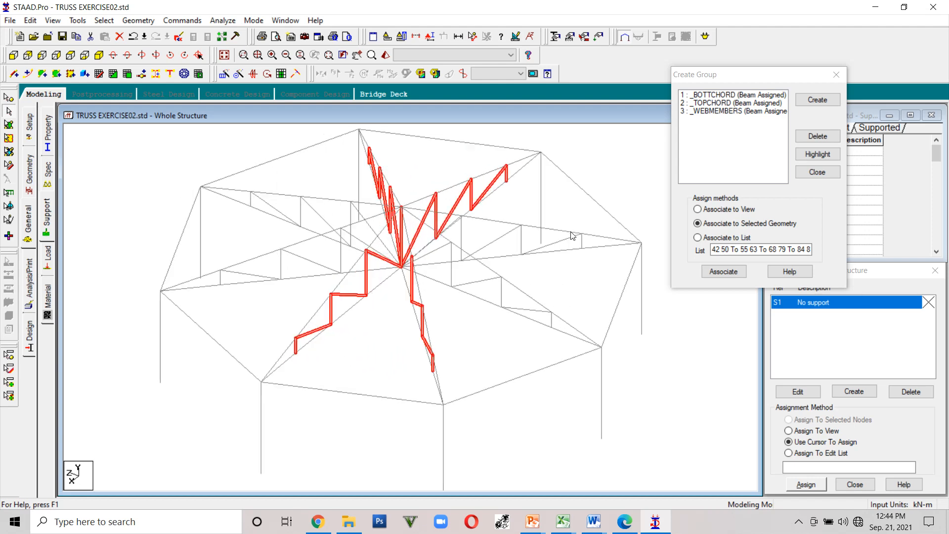
pyautogui.keyDown('ctrl'); pyautogui.click(582, 242); pyautogui.keyUp('ctrl')
pyautogui.keyDown('ctrl'); pyautogui.click(563, 239); pyautogui.keyUp('ctrl')
pyautogui.keyDown('ctrl'); pyautogui.click(521, 240); pyautogui.keyUp('ctrl')
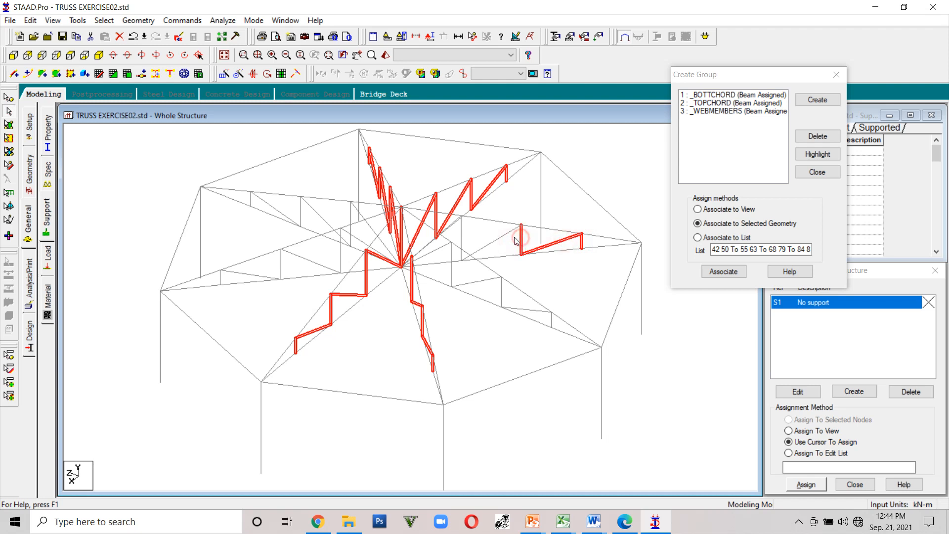
pyautogui.keyDown('ctrl'); pyautogui.click(493, 241); pyautogui.keyUp('ctrl')
pyautogui.keyDown('ctrl'); pyautogui.click(461, 239); pyautogui.keyUp('ctrl')
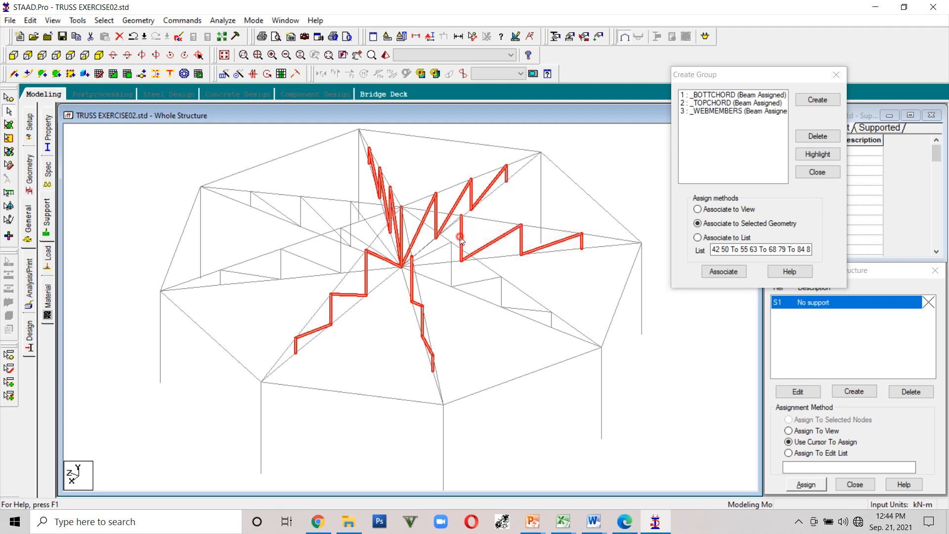
pyautogui.keyDown('ctrl'); pyautogui.click(438, 249); pyautogui.keyUp('ctrl')
pyautogui.keyDown('ctrl'); pyautogui.click(452, 268); pyautogui.keyUp('ctrl')
pyautogui.keyDown('ctrl'); pyautogui.click(466, 284); pyautogui.keyUp('ctrl')
pyautogui.keyDown('ctrl'); pyautogui.click(502, 294); pyautogui.keyUp('ctrl')
pyautogui.keyDown('ctrl'); pyautogui.click(524, 310); pyautogui.keyUp('ctrl')
pyautogui.keyDown('ctrl'); pyautogui.click(551, 320); pyautogui.keyUp('ctrl')
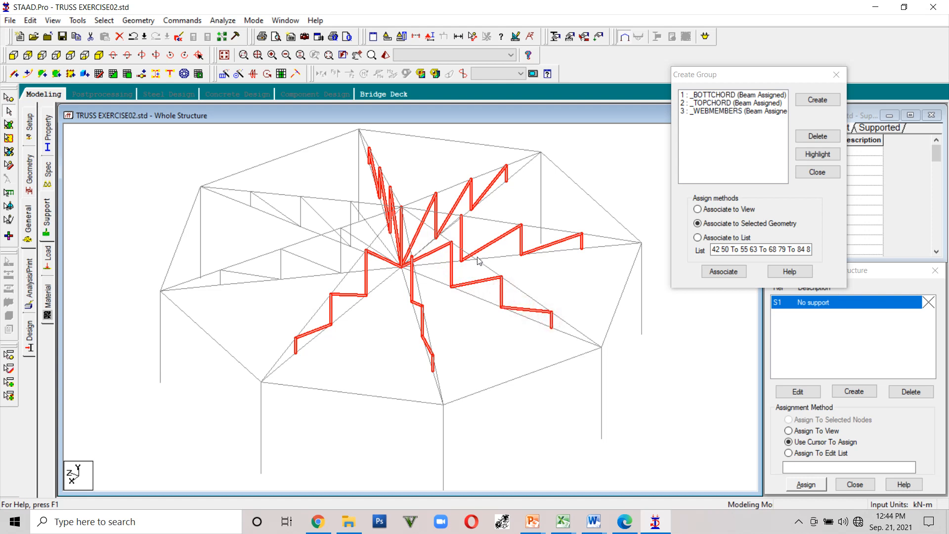
# - Add the web members of the remaining two repeated trusses to the selection
pyautogui.press('Left')
pyautogui.press('Left')
pyautogui.press('Left')
pyautogui.press('Left')
pyautogui.press('Left')
pyautogui.keyDown('ctrl'); pyautogui.click(446, 240); pyautogui.keyUp('ctrl')
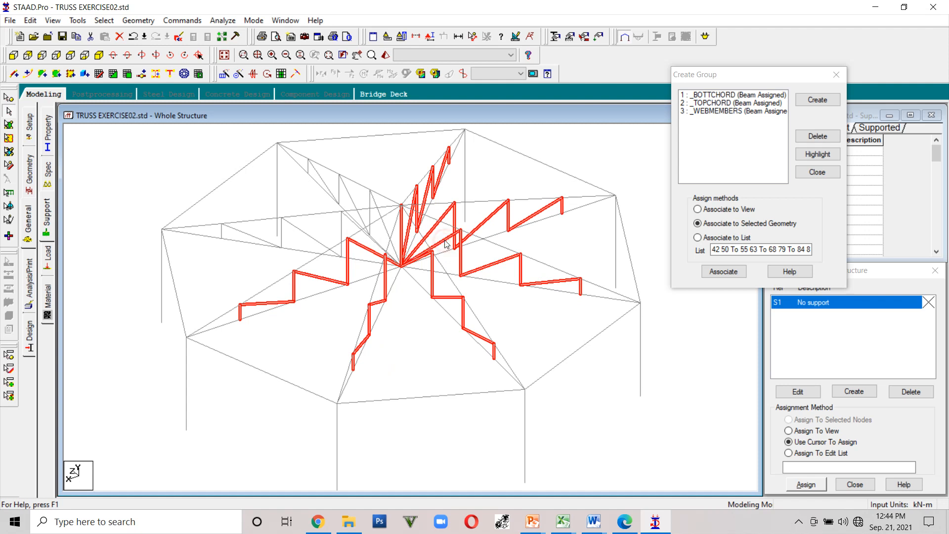
pyautogui.keyDown('ctrl'); pyautogui.click(340, 232); pyautogui.keyUp('ctrl')
pyautogui.keyDown('ctrl'); pyautogui.click(314, 239); pyautogui.keyUp('ctrl')
pyautogui.keyDown('ctrl'); pyautogui.click(281, 239); pyautogui.keyUp('ctrl')
pyautogui.keyDown('ctrl'); pyautogui.click(264, 239); pyautogui.keyUp('ctrl')
pyautogui.keyDown('ctrl'); pyautogui.click(222, 235); pyautogui.keyUp('ctrl')
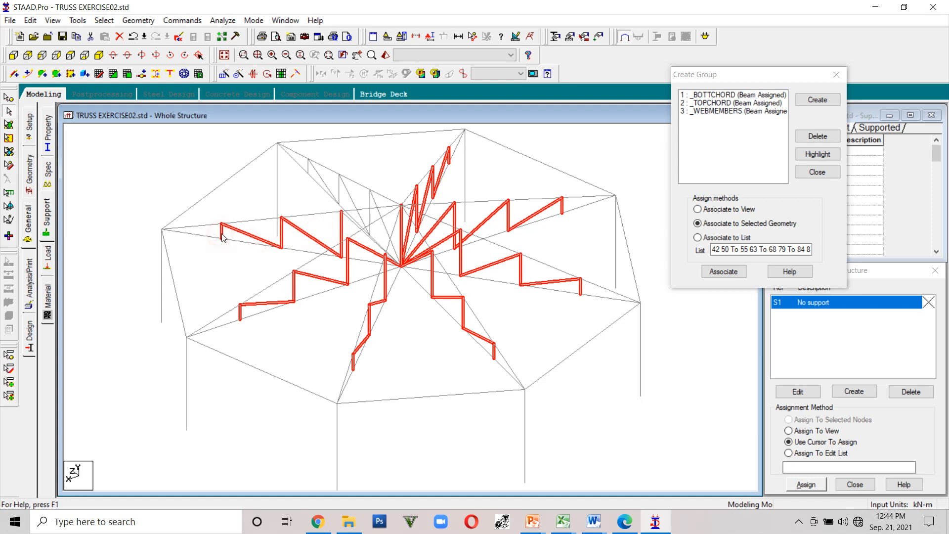
pyautogui.press('Left')
pyautogui.press('Right')
pyautogui.press('Right')
pyautogui.press('Right')
pyautogui.press('Right')
pyautogui.press('Right')
pyautogui.press('Right')
pyautogui.press('Right')
pyautogui.press('Right')
pyautogui.press('Right')
pyautogui.press('Right')
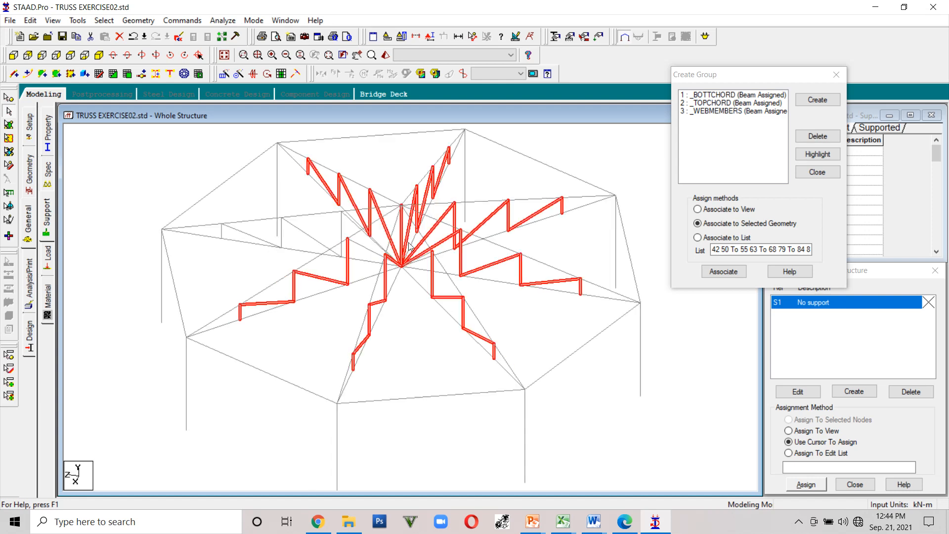
pyautogui.keyDown('ctrl'); pyautogui.click(366, 248); pyautogui.keyUp('ctrl')
pyautogui.keyDown('ctrl'); pyautogui.click(341, 233); pyautogui.keyUp('ctrl')
pyautogui.keyDown('ctrl'); pyautogui.click(309, 237); pyautogui.keyUp('ctrl')
pyautogui.keyDown('ctrl'); pyautogui.click(281, 240); pyautogui.keyUp('ctrl')
pyautogui.keyDown('ctrl'); pyautogui.click(251, 235); pyautogui.keyUp('ctrl')
pyautogui.keyDown('ctrl'); pyautogui.click(221, 233); pyautogui.keyUp('ctrl')
pyautogui.keyDown('ctrl'); pyautogui.click(216, 237); pyautogui.keyUp('ctrl')
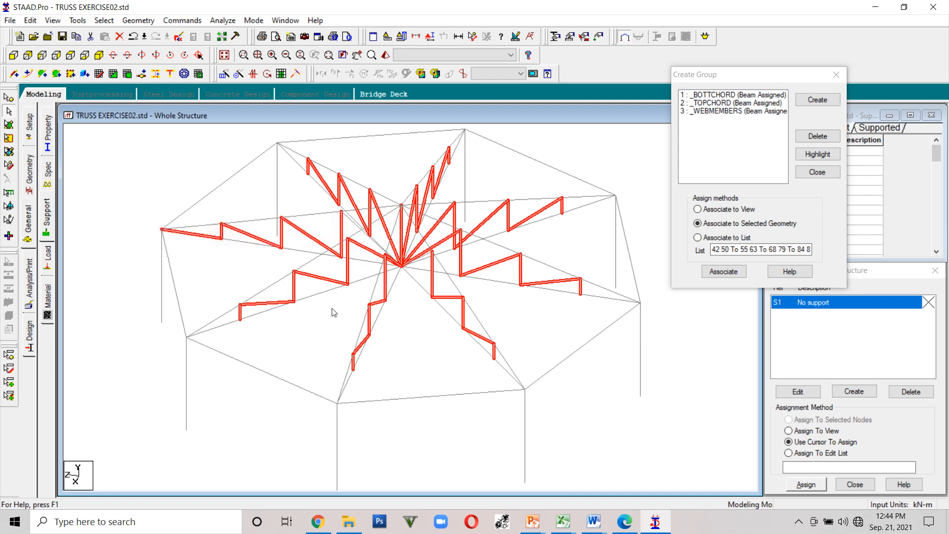
# - Orbit around the model to verify the selected web members, then associate them with the _WEBMEMBERS group
pyautogui.press('Left')
pyautogui.press('Left')
pyautogui.press('Left')
pyautogui.press('Left')
pyautogui.press('Left')
pyautogui.press('Left')
pyautogui.press('Left')
pyautogui.press('Left')
pyautogui.press('Left')
pyautogui.press('Left')
pyautogui.press('Left')
pyautogui.press('Left')
pyautogui.press('Left')
pyautogui.press('Left')
pyautogui.press('Left')
pyautogui.press('Left')
pyautogui.press('Left')
pyautogui.press('Left')
pyautogui.press('Left')
pyautogui.press('Up')
pyautogui.press('Down')
pyautogui.press('Down')
pyautogui.press('Down')
pyautogui.press('Left')
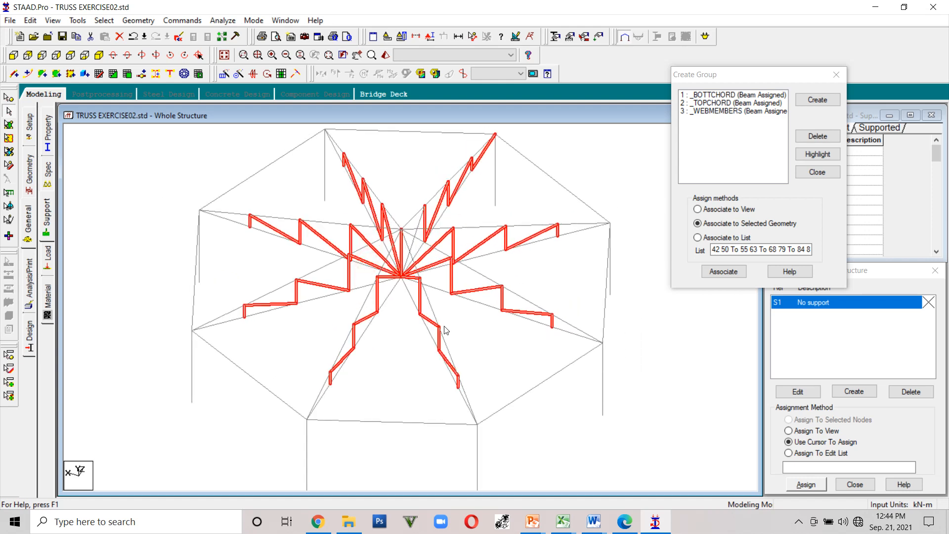
pyautogui.press('Left')
pyautogui.press('Left')
pyautogui.press('Left')
pyautogui.press('Left')
pyautogui.press('Left')
pyautogui.press('Left')
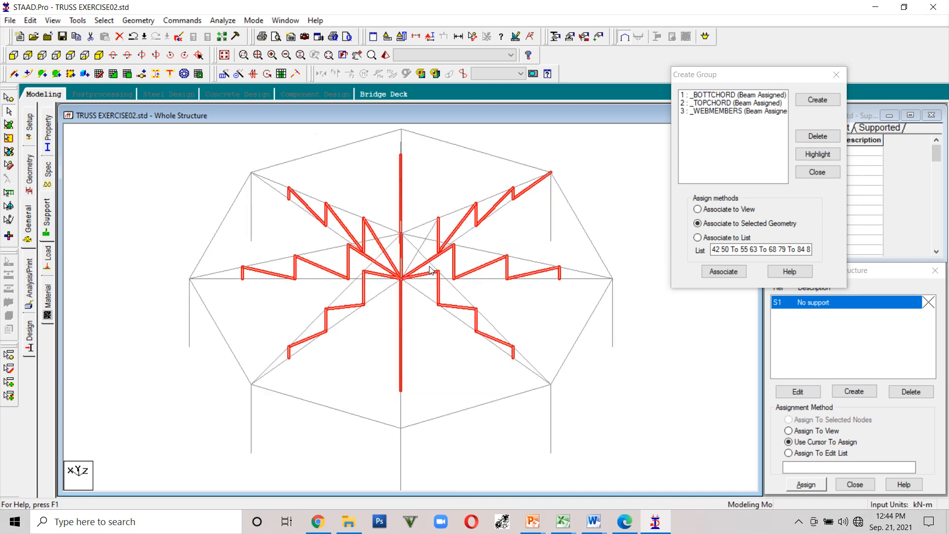
pyautogui.press('Left')
pyautogui.press('Left')
pyautogui.press('Left')
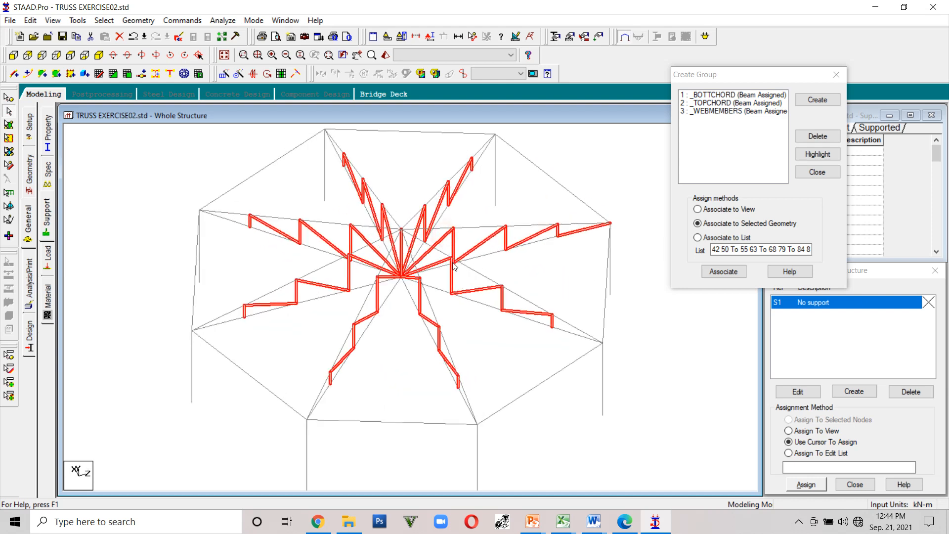
pyautogui.press('Down')
pyautogui.press('Down')
pyautogui.press('Down')
pyautogui.press('Up')
pyautogui.press('Up')
pyautogui.press('Up')
pyautogui.press('Up')
pyautogui.press('Up')
pyautogui.press('Up')
pyautogui.press('Up')
pyautogui.press('Up')
pyautogui.press('Up')
pyautogui.press('Left')
pyautogui.press('Left')
pyautogui.press('Left')
pyautogui.press('Left')
pyautogui.press('Left')
pyautogui.press('Left')
pyautogui.press('Left')
pyautogui.press('Left')
pyautogui.press('Left')
pyautogui.press('Left')
pyautogui.press('Left')
pyautogui.press('Left')
pyautogui.press('Left')
pyautogui.press('Left')
pyautogui.press('Left')
pyautogui.press('Left')
pyautogui.press('Left')
pyautogui.press('Left')
pyautogui.press('Left')
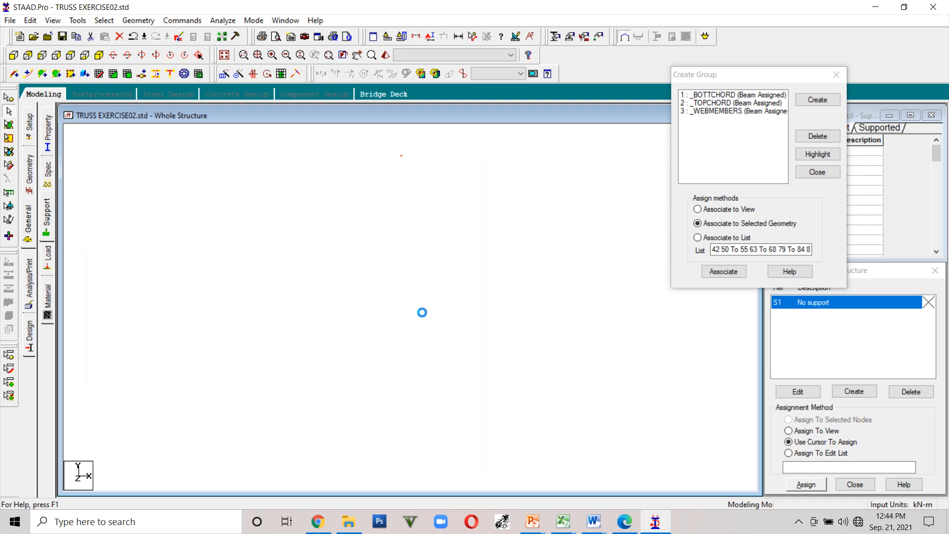
pyautogui.press('Left')
pyautogui.press('Left')
pyautogui.press('Left')
pyautogui.press('Left')
pyautogui.press('Left')
pyautogui.press('Left')
pyautogui.press('Left')
pyautogui.press('Left')
pyautogui.press('Left')
pyautogui.press('Left')
pyautogui.press('Left')
pyautogui.press('Left')
pyautogui.press('Left')
pyautogui.press('Left')
pyautogui.press('Left')
pyautogui.press('Left')
pyautogui.press('Left')
pyautogui.press('Left')
pyautogui.press('Left')
pyautogui.press('Left')
pyautogui.press('Up')
pyautogui.press('Up')
pyautogui.press('Up')
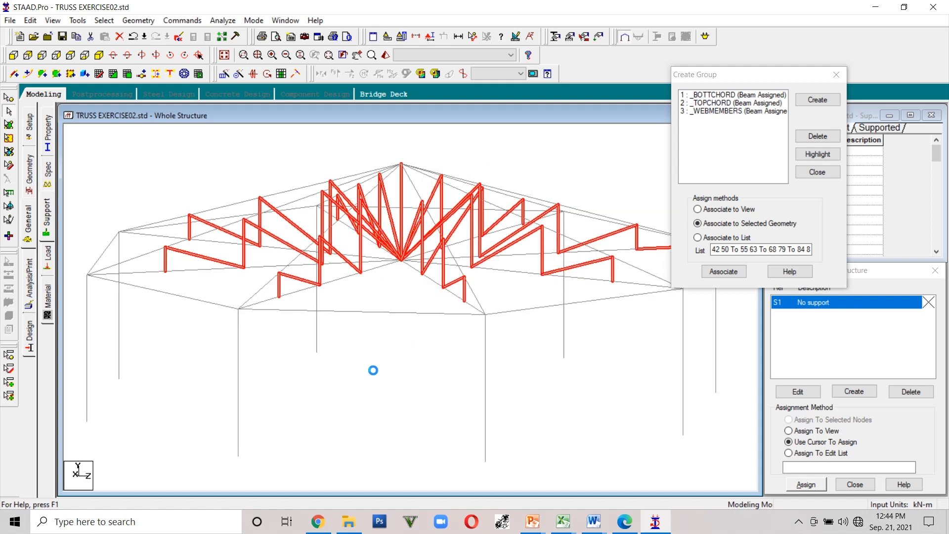
pyautogui.press('Down')
pyautogui.press('Down')
pyautogui.press('Down')
pyautogui.press('Down')
pyautogui.press('Down')
pyautogui.press('Down')
pyautogui.press('Down')
pyautogui.press('Down')
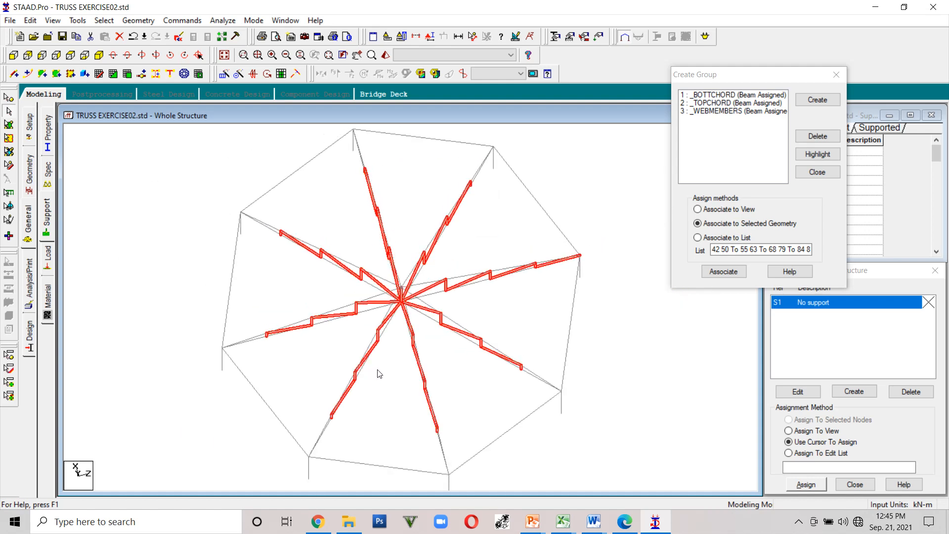
pyautogui.press('Up')
pyautogui.press('Up')
pyautogui.press('Up')
pyautogui.press('Up')
pyautogui.press('Up')
pyautogui.press('Up')
pyautogui.press('Up')
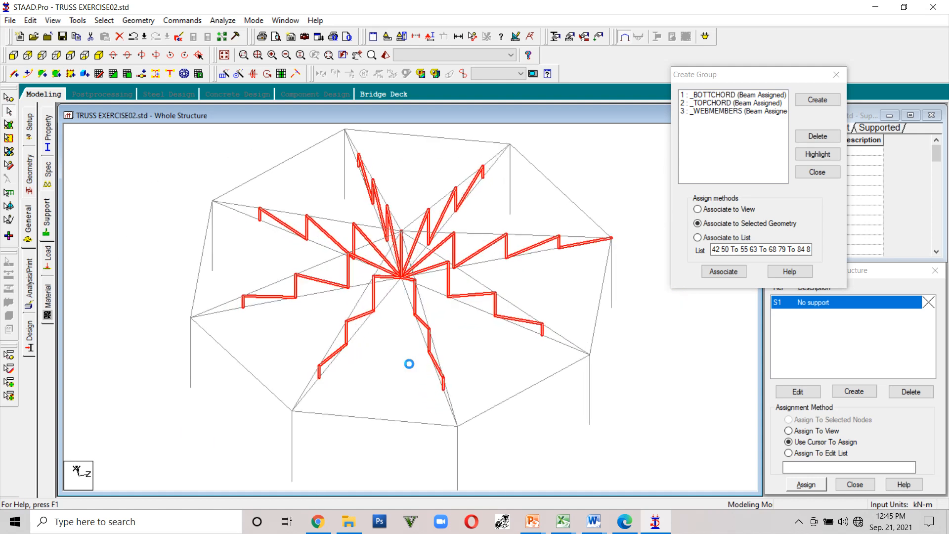
pyautogui.click(729, 112)
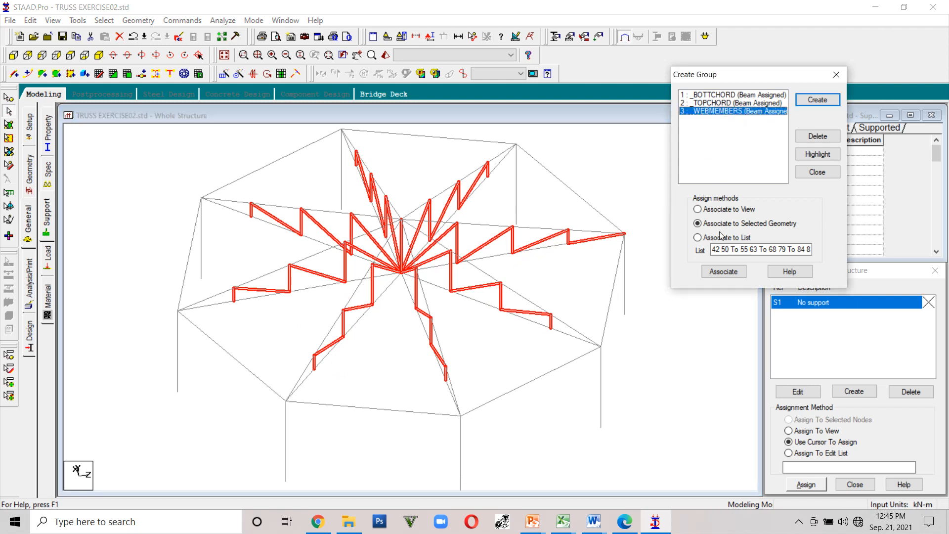
pyautogui.click(721, 271)
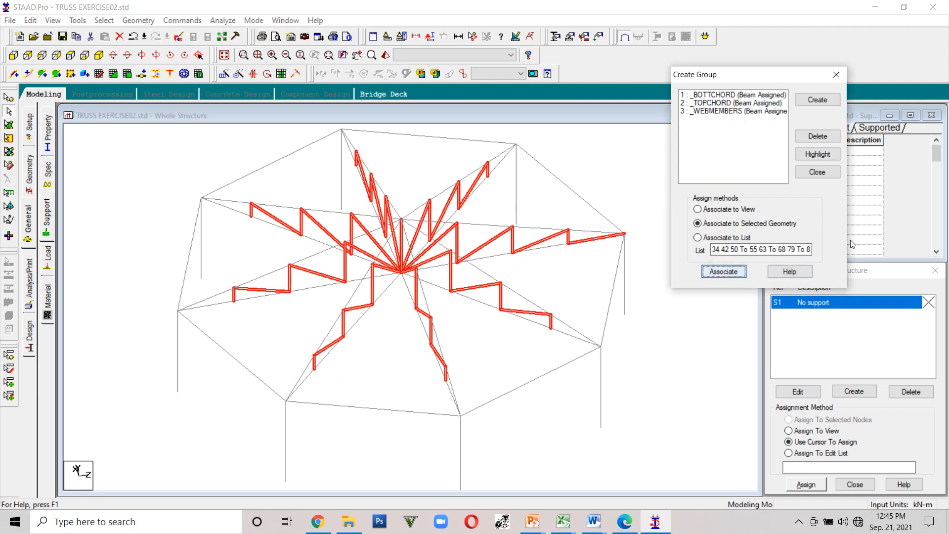
# - Clear the selection and highlight the _WEBMEMBERS group to check that every truss's web members are included
pyautogui.click(616, 173)
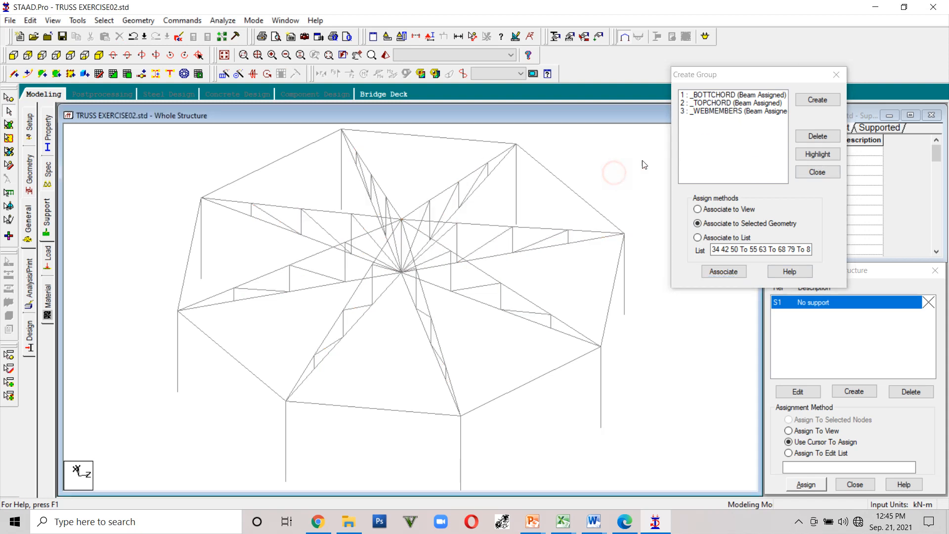
pyautogui.click(724, 111)
pyautogui.click(808, 154)
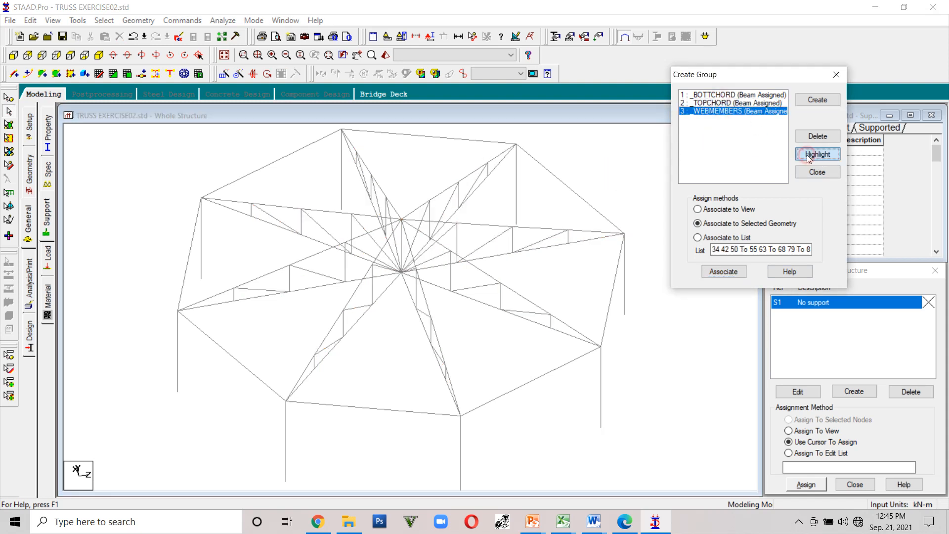
pyautogui.click(807, 154)
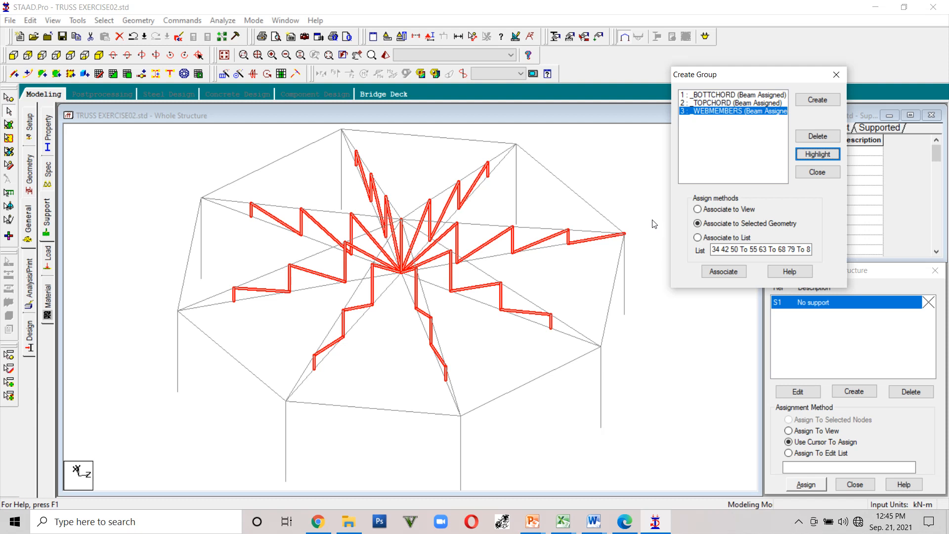
# - Highlight the _TOPCHORD group's members, then the _BOTTCHORD group's members, to check their assignments
pyautogui.click(708, 104)
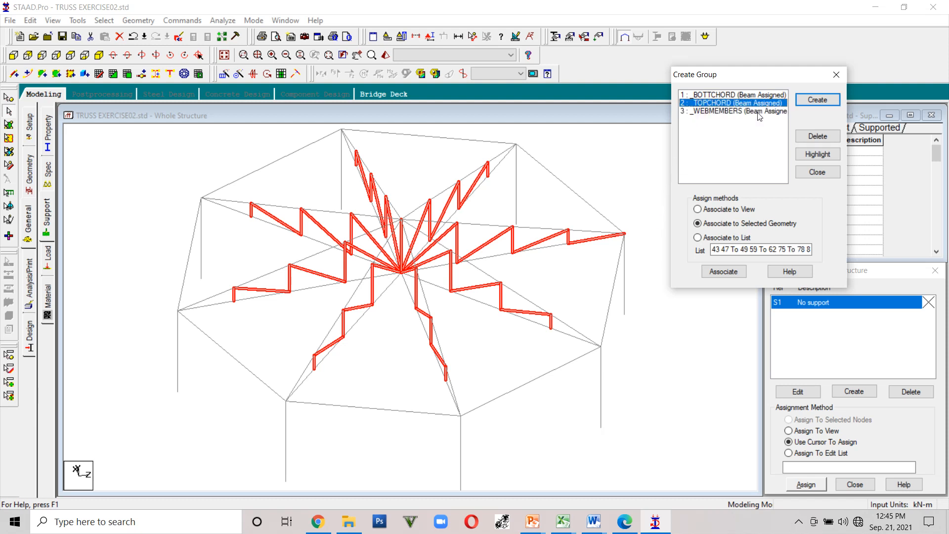
pyautogui.click(817, 154)
pyautogui.click(716, 96)
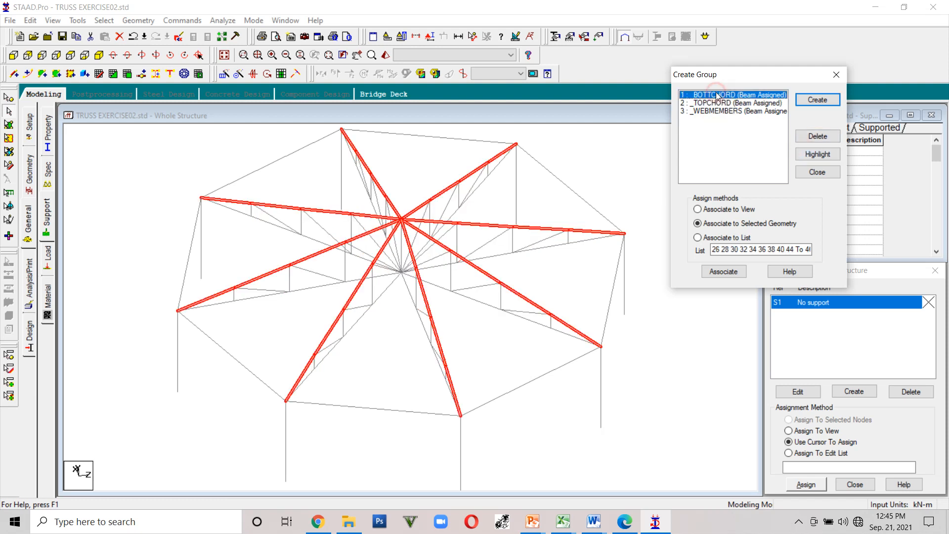
pyautogui.click(816, 155)
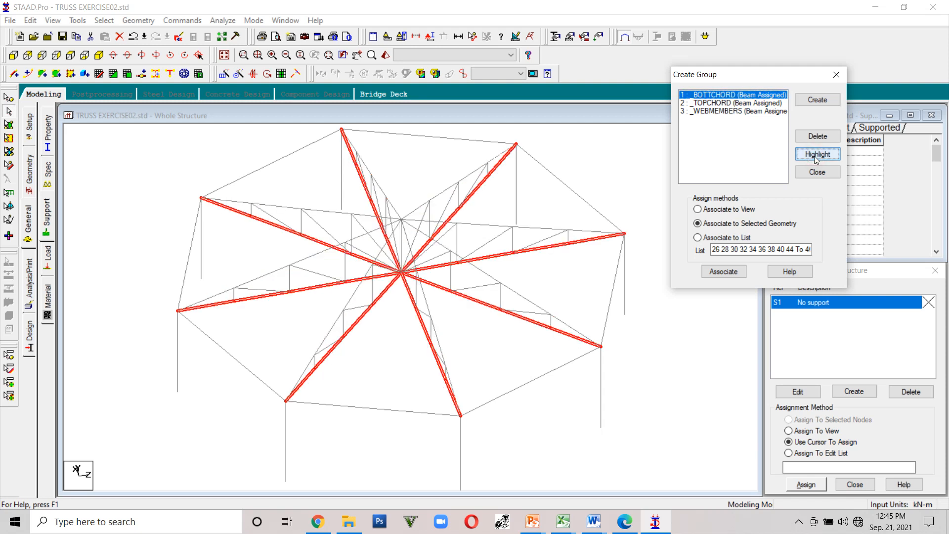
# - Highlight the _TOPCHORD group's members, then the _WEBMEMBERS group's members, to check their assignments
pyautogui.click(720, 103)
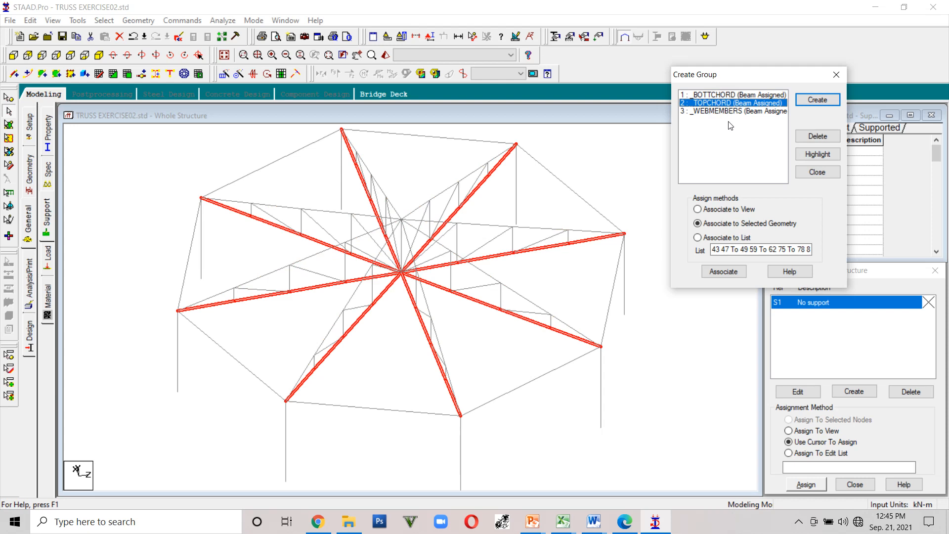
pyautogui.click(816, 154)
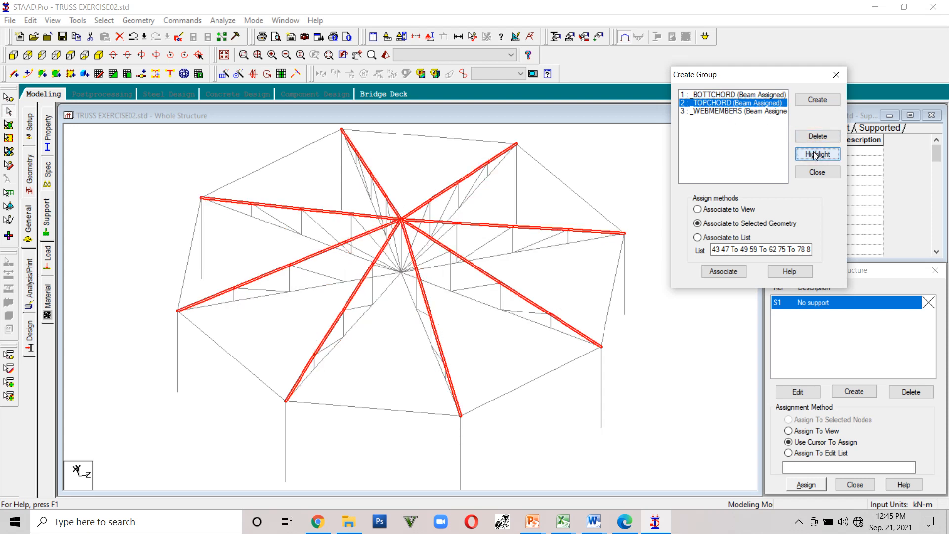
pyautogui.click(729, 111)
pyautogui.click(805, 154)
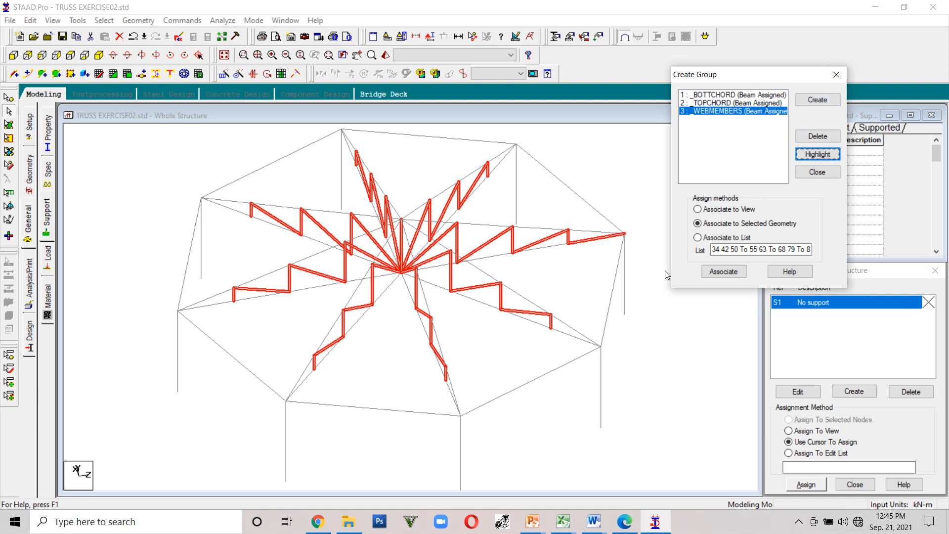
# - Create a new beam-type group named FRAMING
pyautogui.click(817, 100)
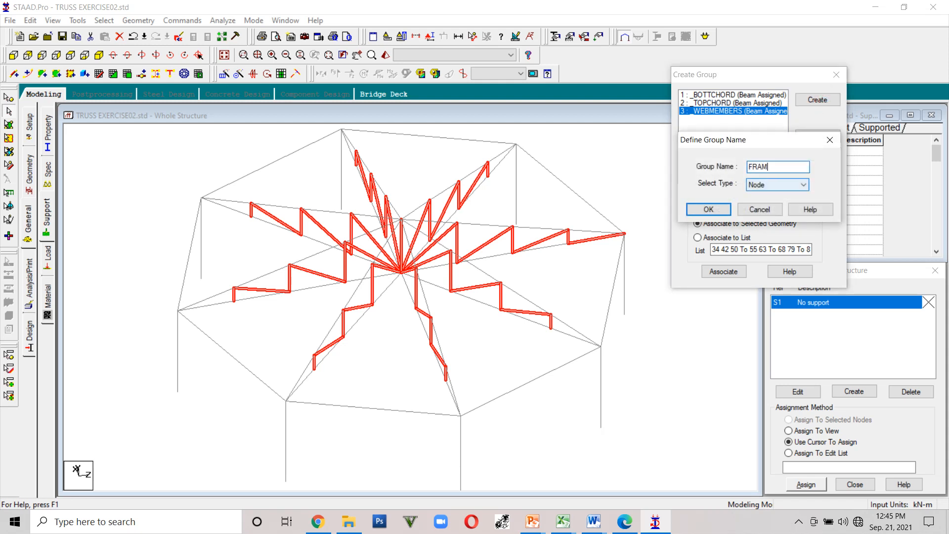
pyautogui.click(801, 185)
pyautogui.click(786, 193)
pyautogui.click(715, 214)
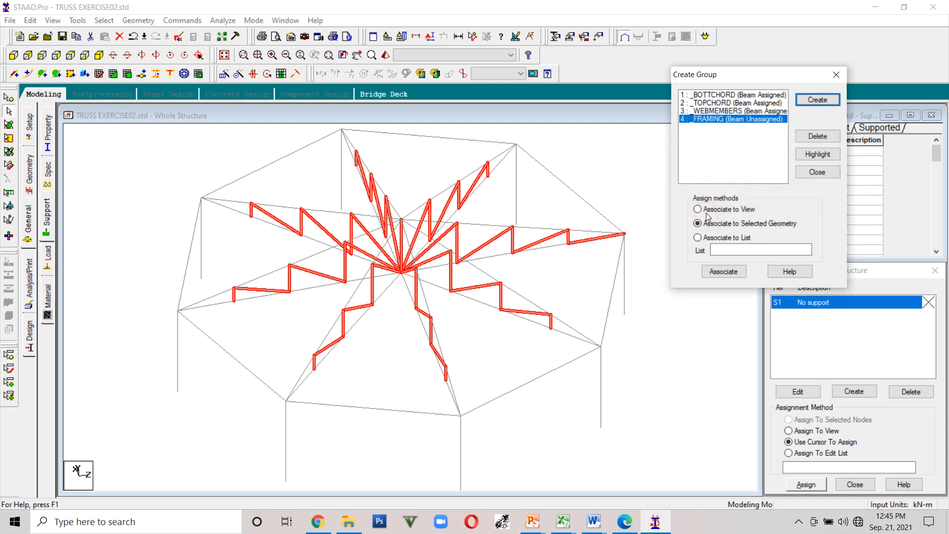
# - Select all columns and perimeter beams around the structure and associate them with the _FRAMING group
pyautogui.click(285, 435)
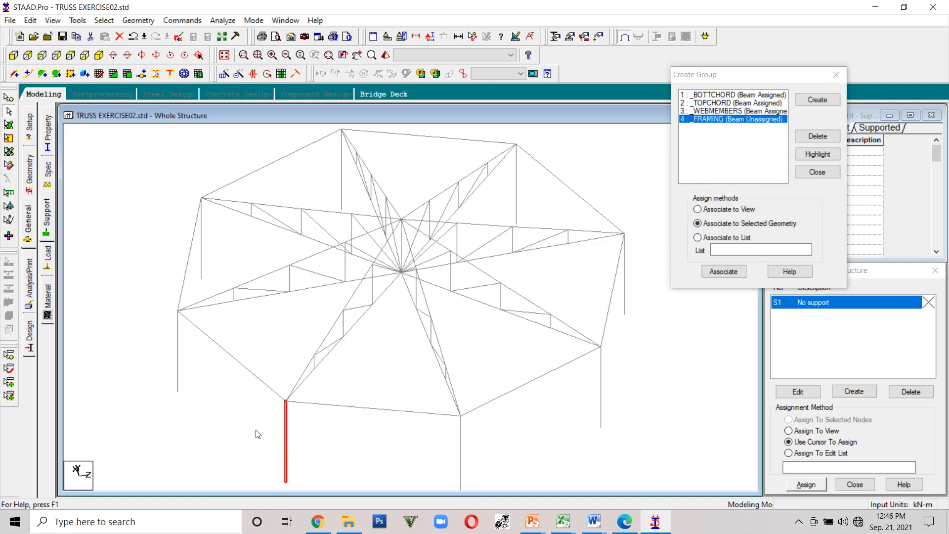
pyautogui.keyDown('ctrl'); pyautogui.click(178, 373); pyautogui.keyUp('ctrl')
pyautogui.click(201, 242)
pyautogui.click(341, 173)
pyautogui.click(516, 207)
pyautogui.click(624, 301)
pyautogui.click(601, 398)
pyautogui.click(460, 450)
pyautogui.click(422, 412)
pyautogui.click(511, 390)
pyautogui.click(605, 330)
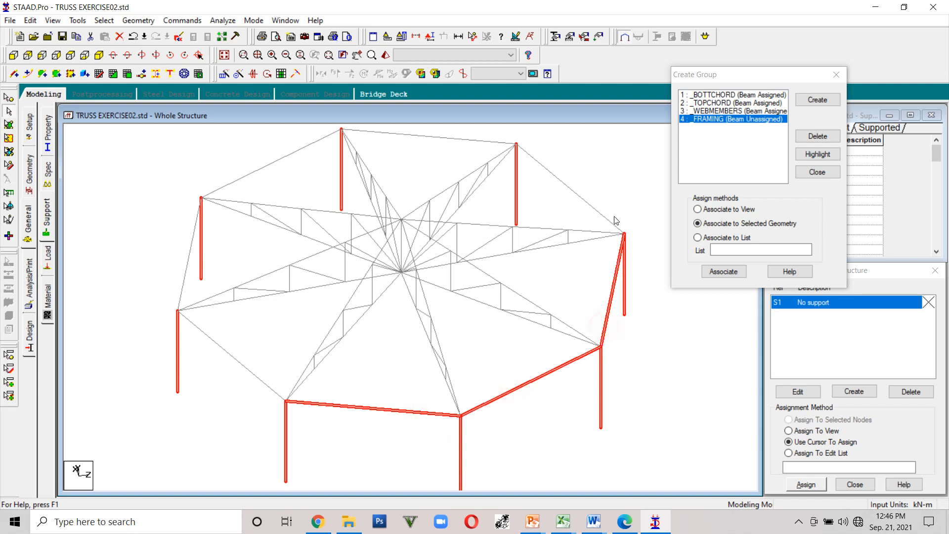
pyautogui.click(608, 219)
pyautogui.click(413, 135)
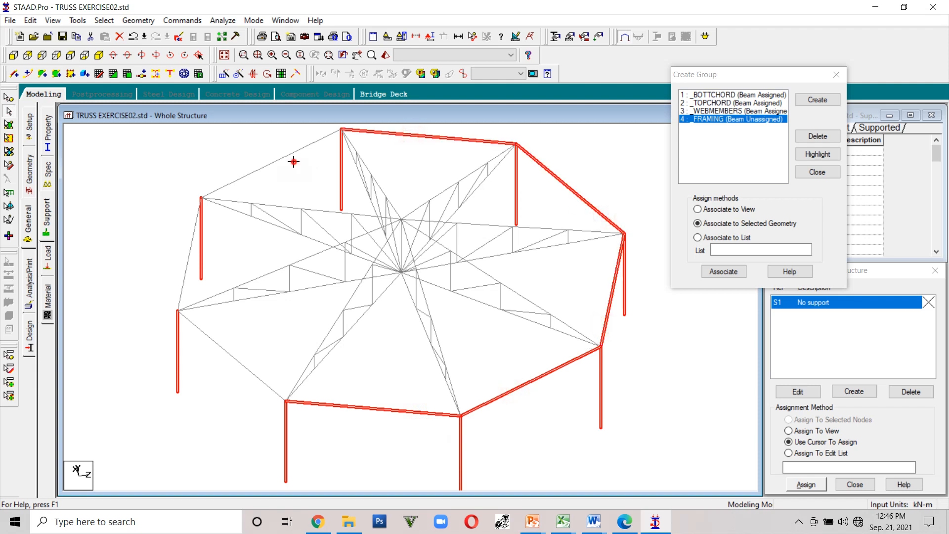
pyautogui.click(244, 179)
pyautogui.click(188, 268)
pyautogui.click(227, 353)
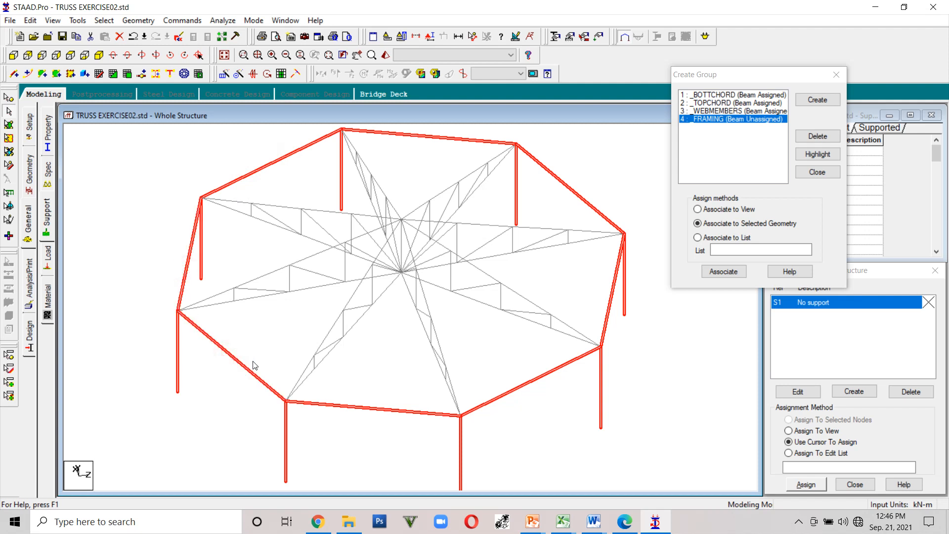
pyautogui.click(723, 272)
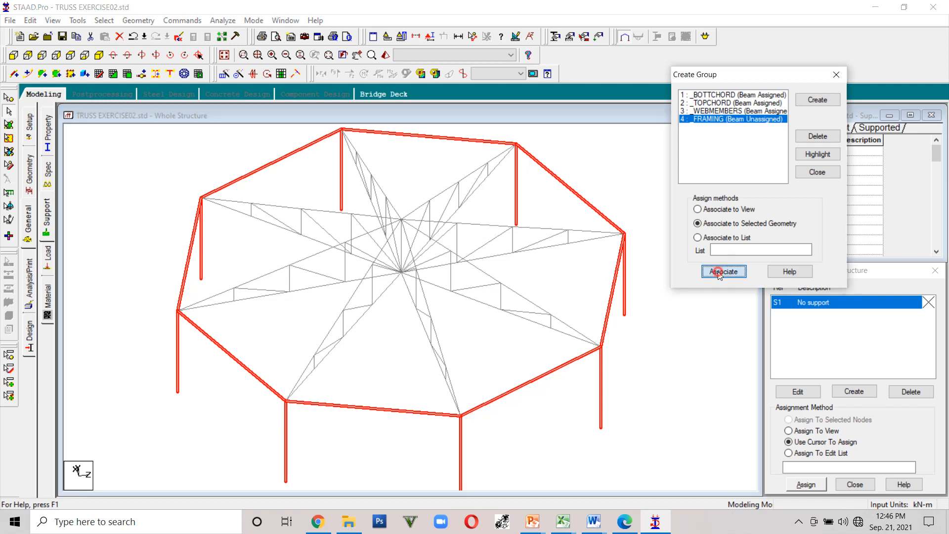
pyautogui.click(641, 399)
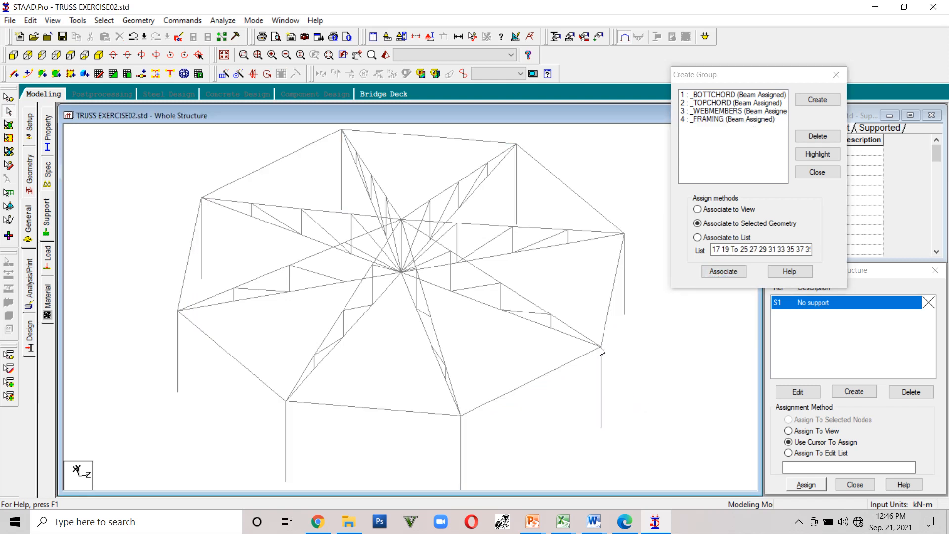
pyautogui.click(877, 9)
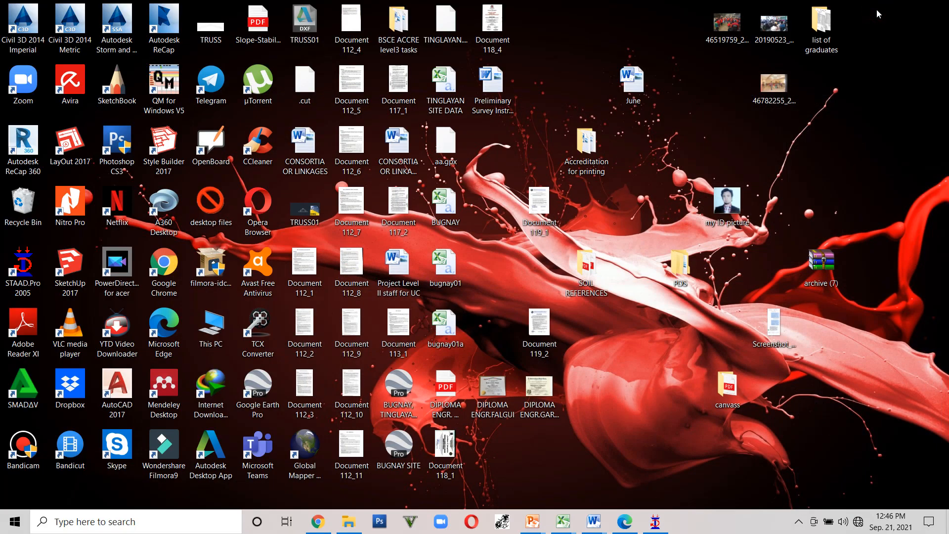
pyautogui.doubleClick(32, 448)
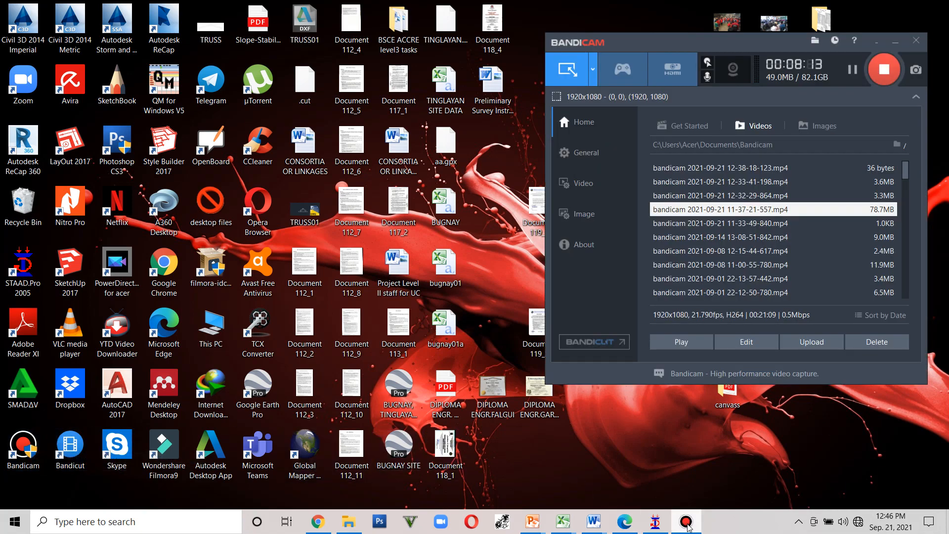
pyautogui.click(656, 523)
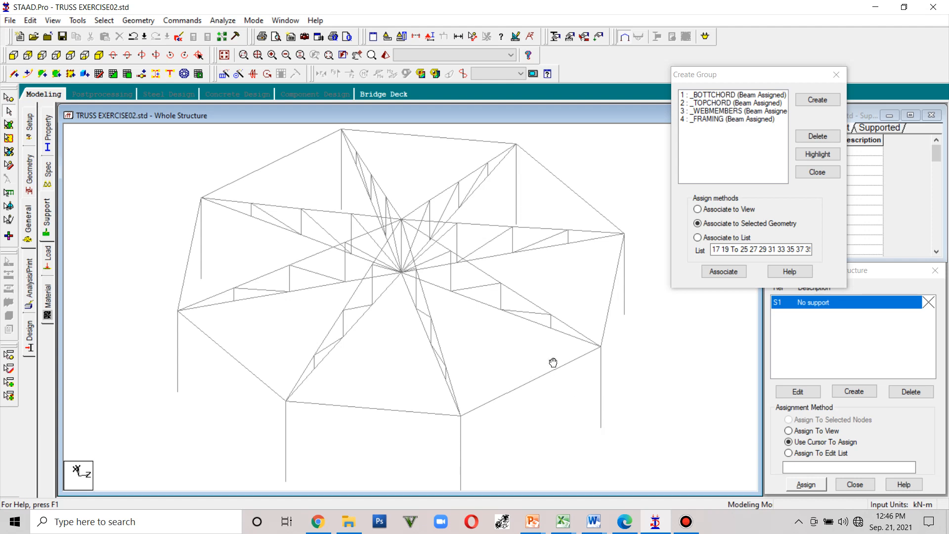
# - Close the Create Group dialog
pyautogui.moveTo(546, 356); pyautogui.dragTo(542, 336, button='middle')
pyautogui.scroll(-4, 542, 336)
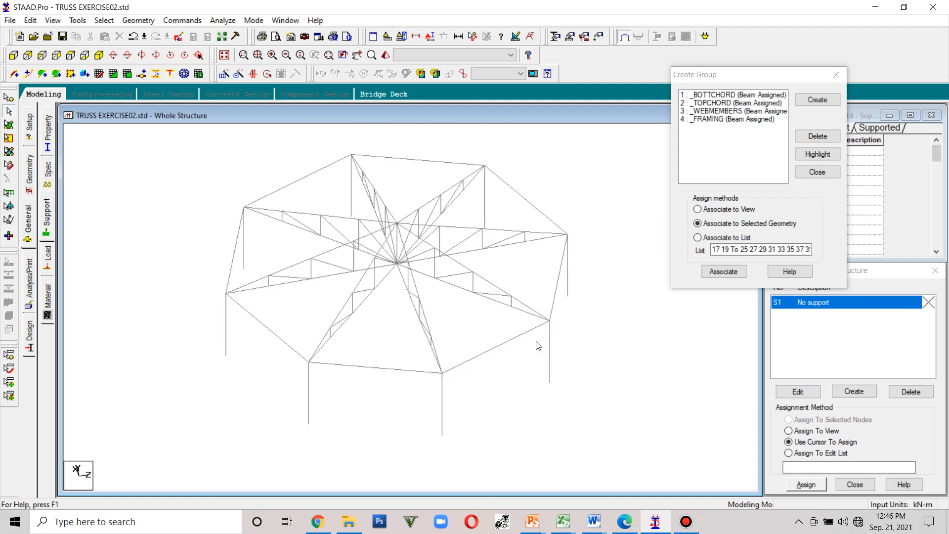
pyautogui.click(836, 75)
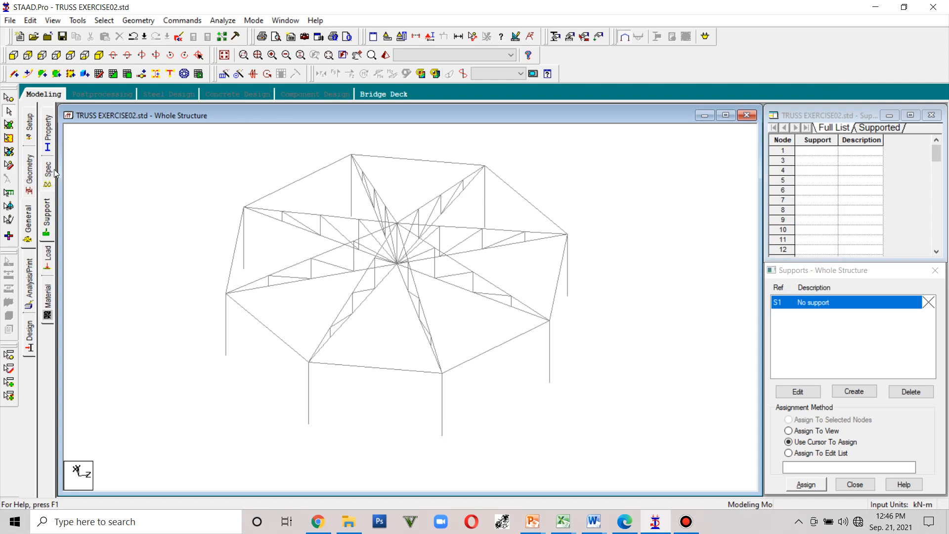
# - Open the Property page's section database and scroll through the American W Shape sections
pyautogui.click(33, 187)
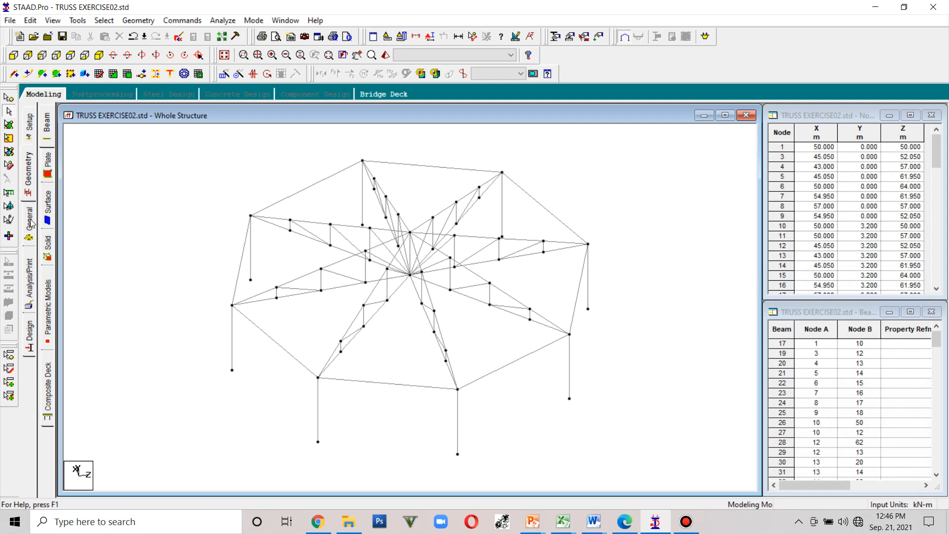
pyautogui.click(30, 222)
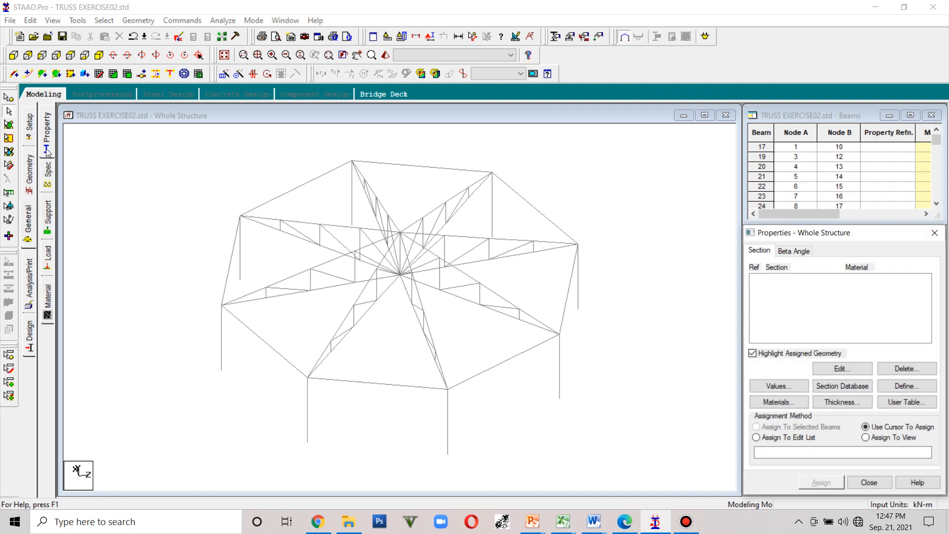
pyautogui.click(49, 132)
pyautogui.click(50, 149)
pyautogui.click(824, 391)
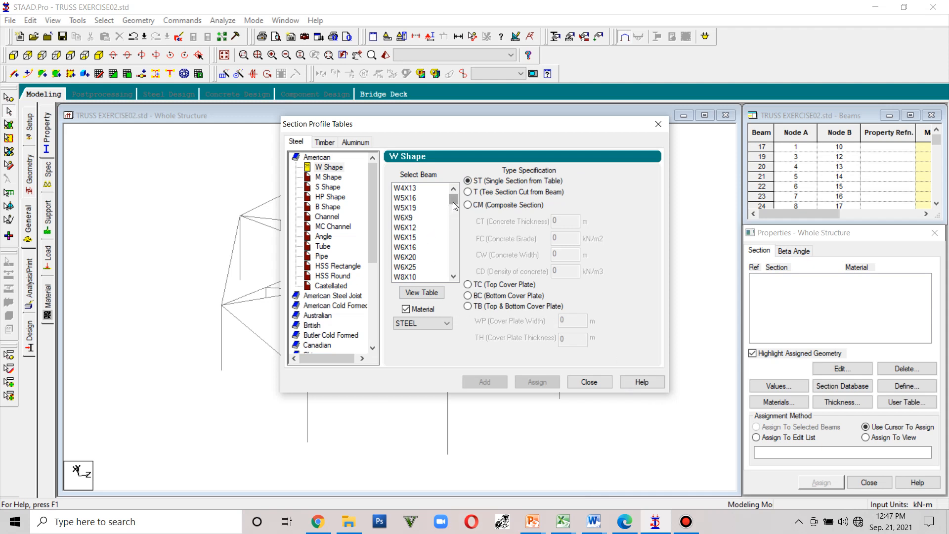
pyautogui.moveTo(455, 200); pyautogui.dragTo(461, 275)
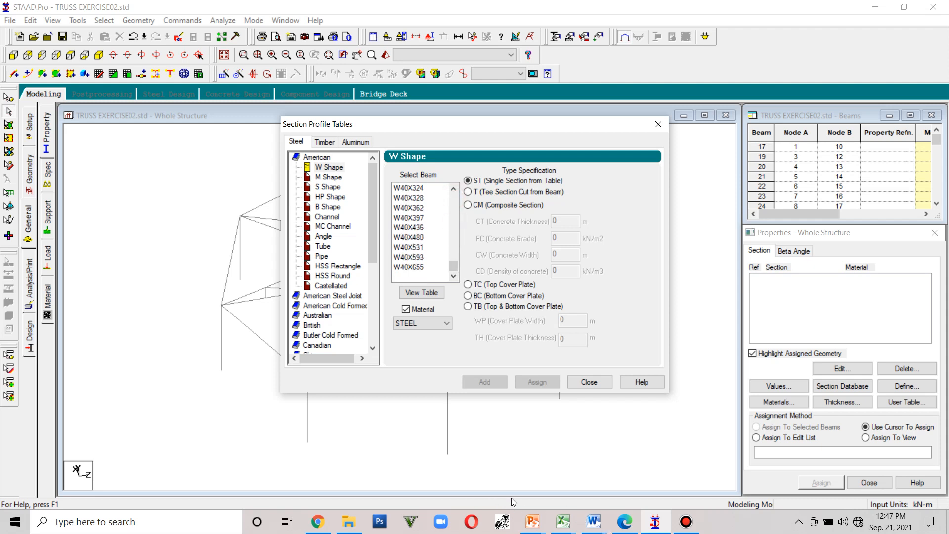
# - Switch to PowerPoint and open the STAAD PRO DATA BASE slide explaining angle section designations
pyautogui.moveTo(526, 523)
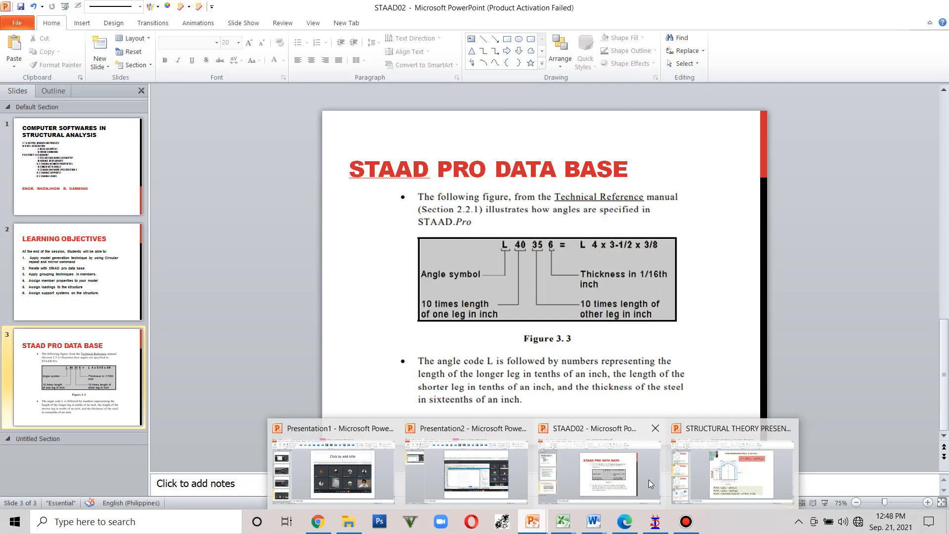
pyautogui.click(649, 479)
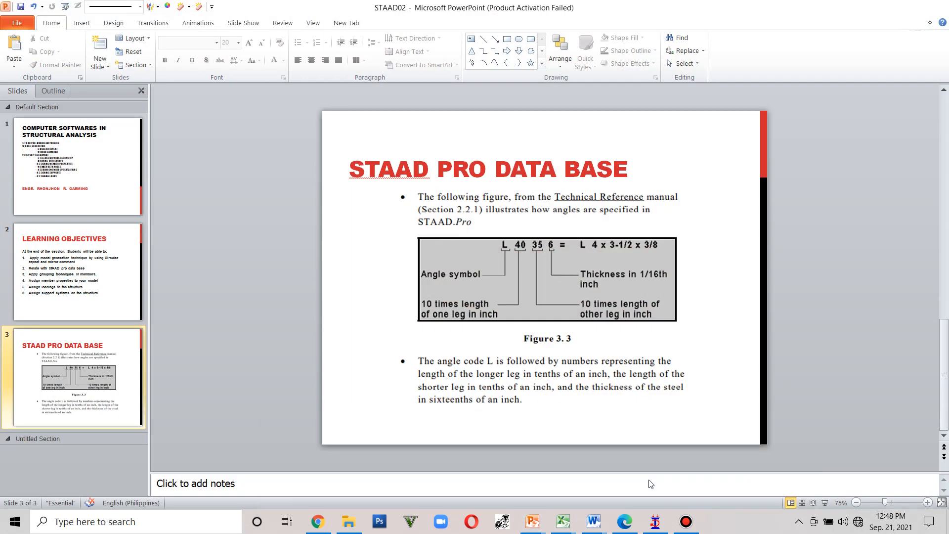
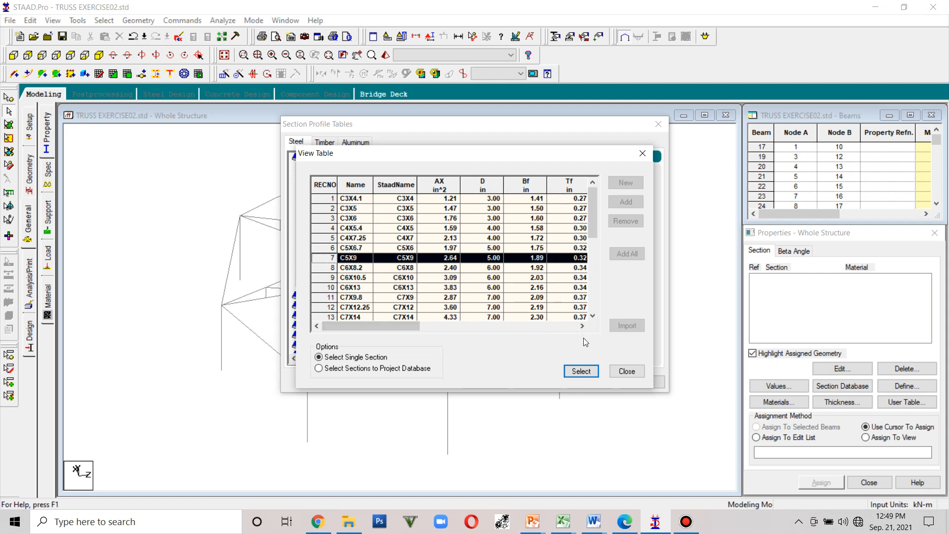
# - Pick the W8X10 beam from the American W Shape table and add it to the section list
pyautogui.click(627, 370)
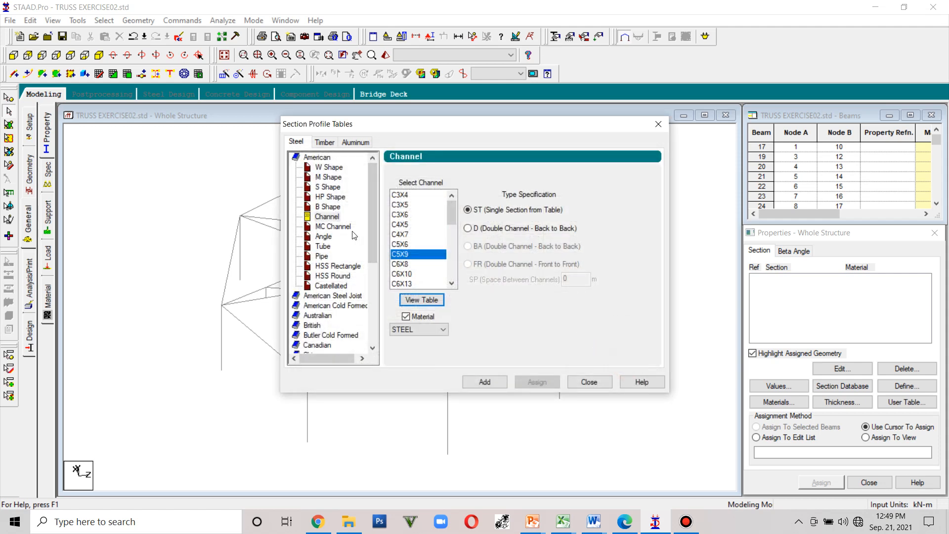
pyautogui.click(331, 169)
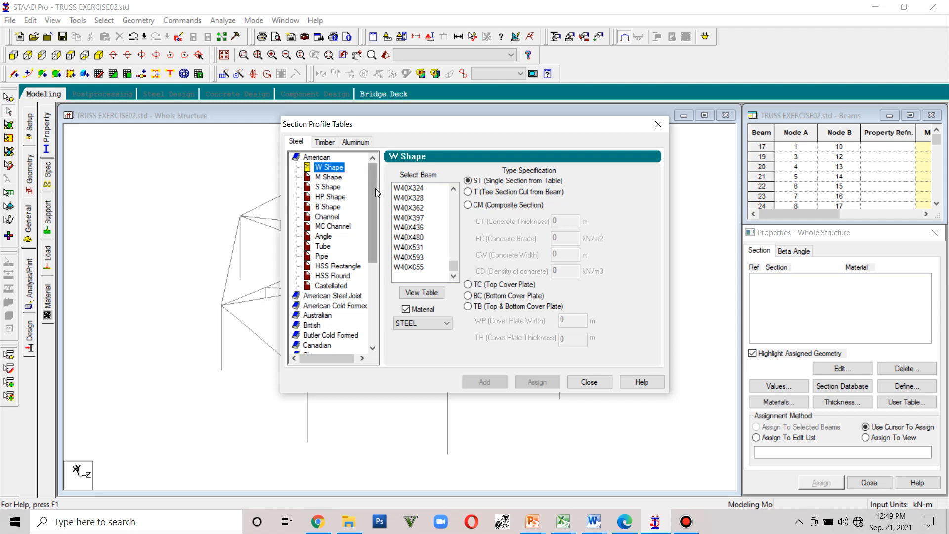
pyautogui.moveTo(453, 265); pyautogui.dragTo(454, 180)
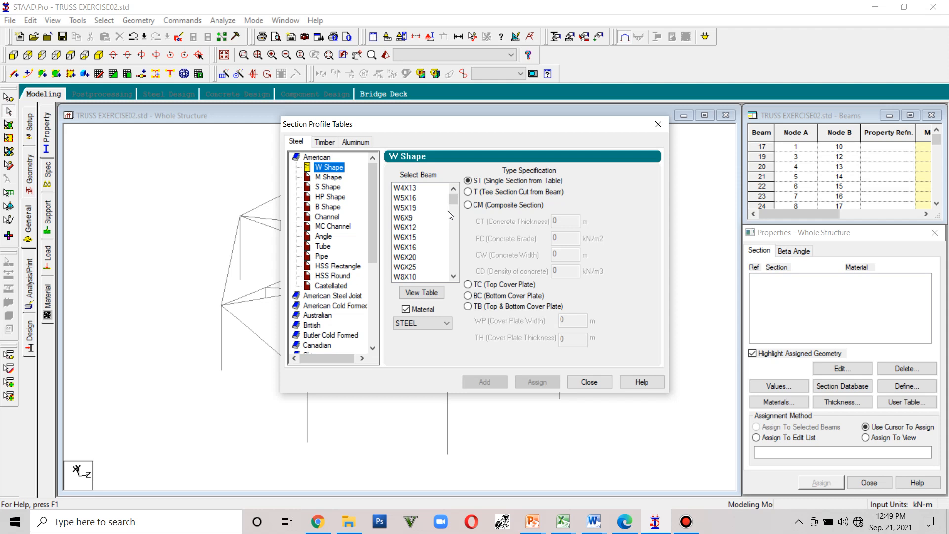
pyautogui.click(416, 218)
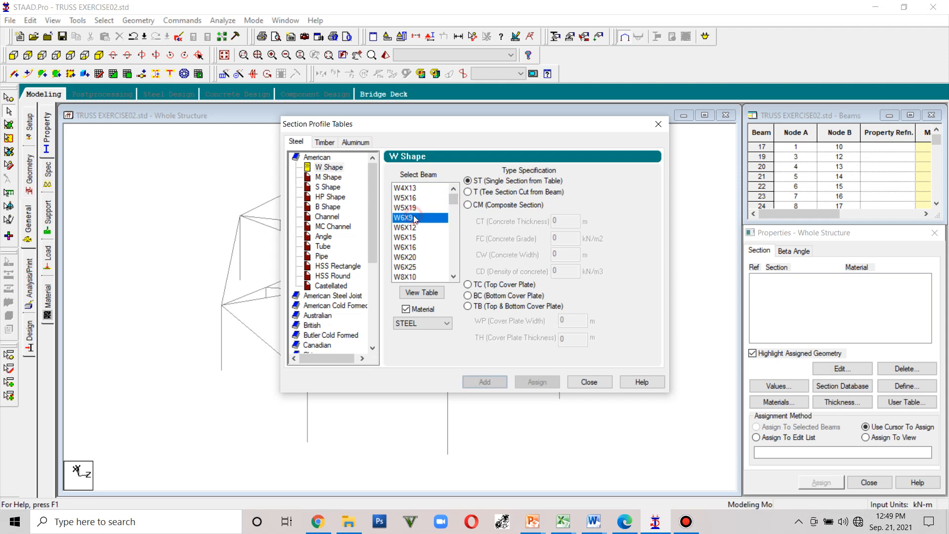
pyautogui.scroll(-1, 404, 270)
pyautogui.click(405, 267)
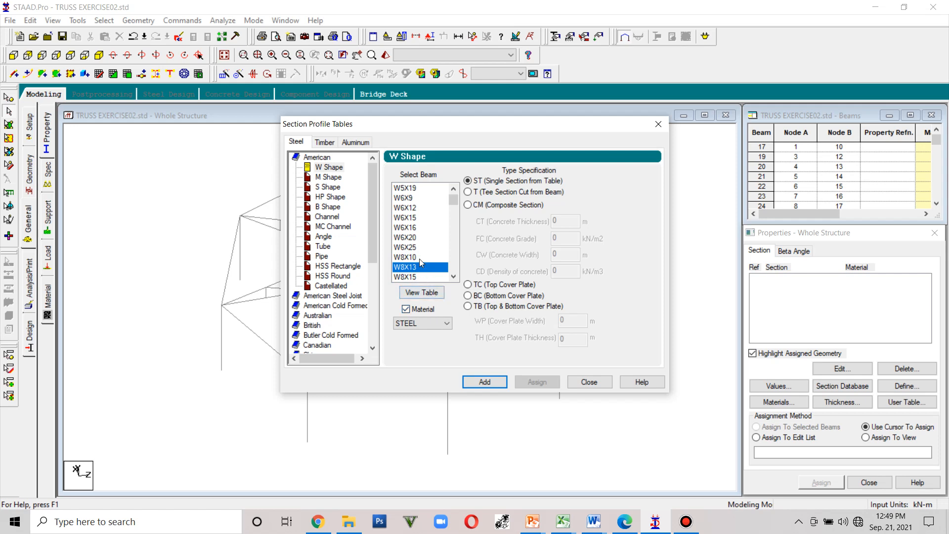
pyautogui.click(422, 293)
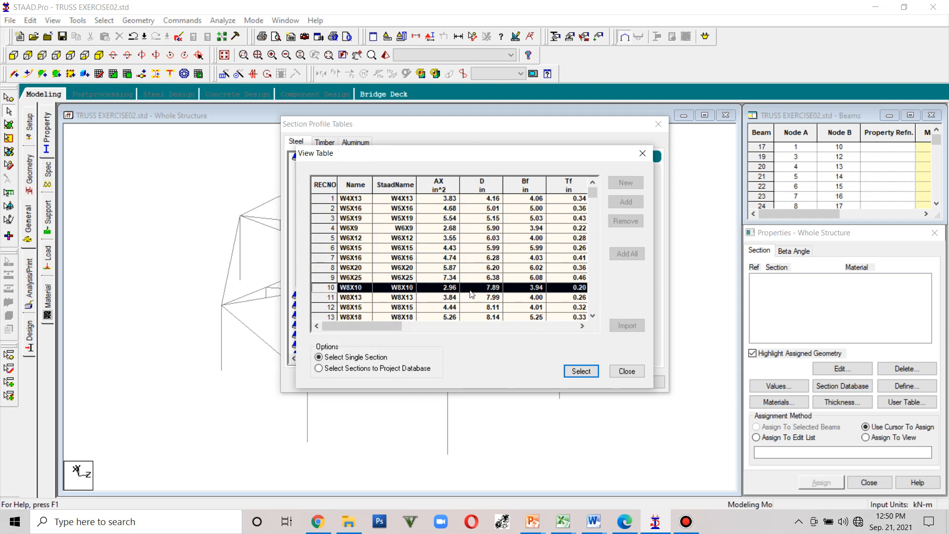
pyautogui.moveTo(394, 326); pyautogui.dragTo(416, 327)
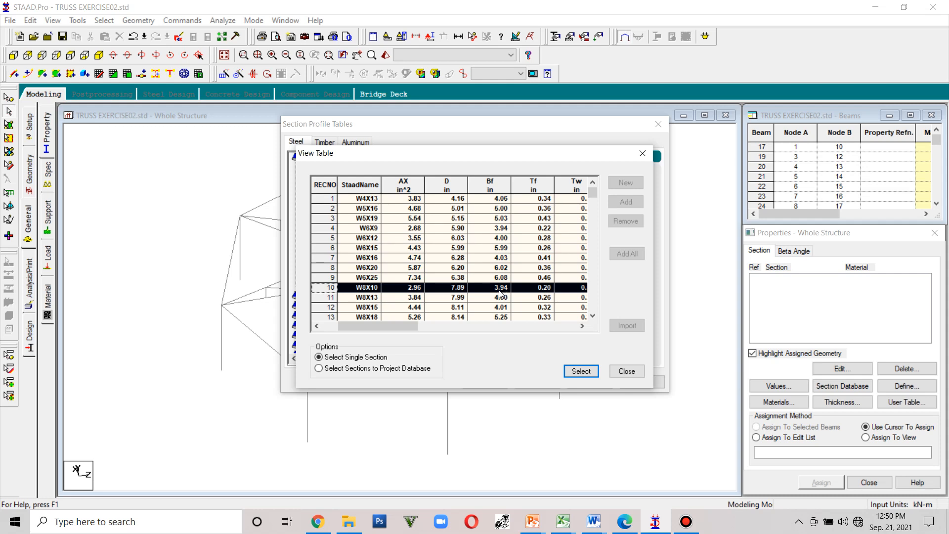
pyautogui.moveTo(400, 326); pyautogui.dragTo(474, 335)
pyautogui.click(572, 371)
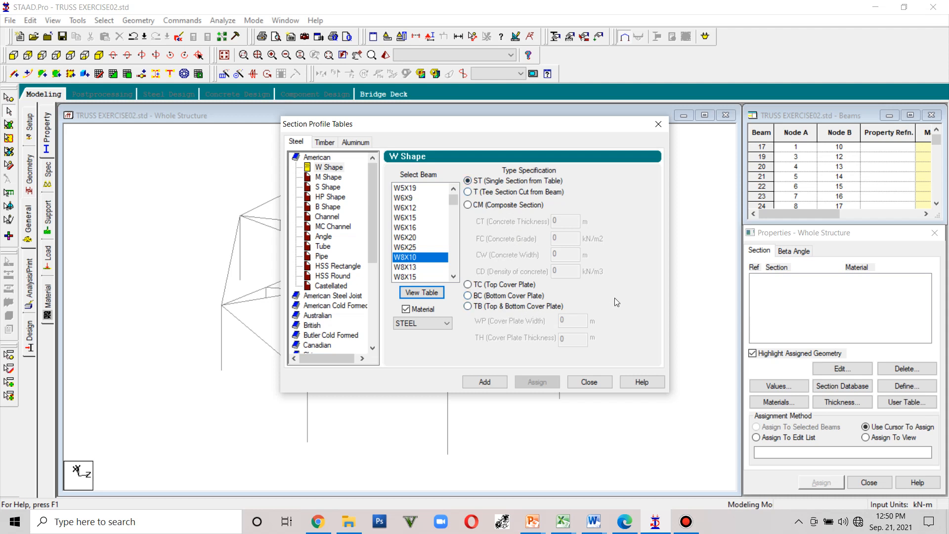
pyautogui.click(496, 383)
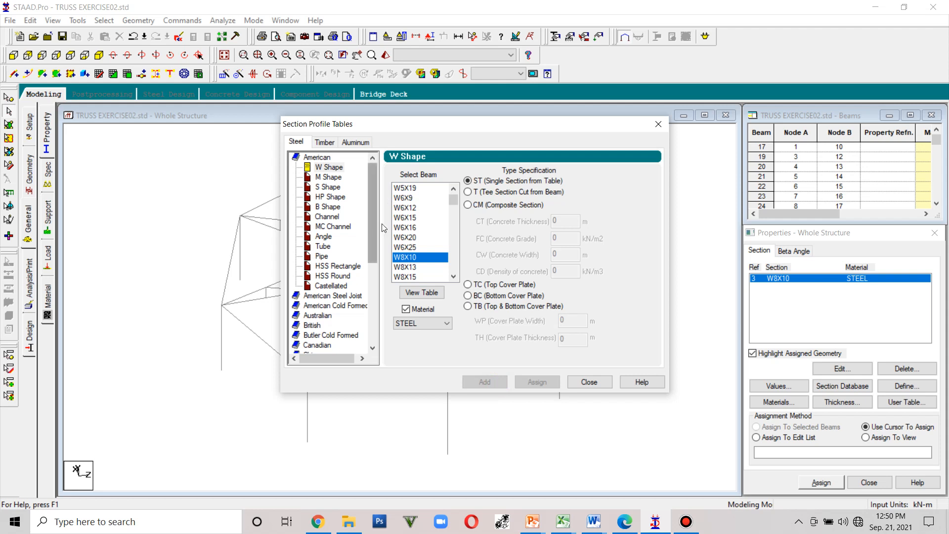
# - Add the L25254 angle from the American Angle table as a single section
pyautogui.click(330, 237)
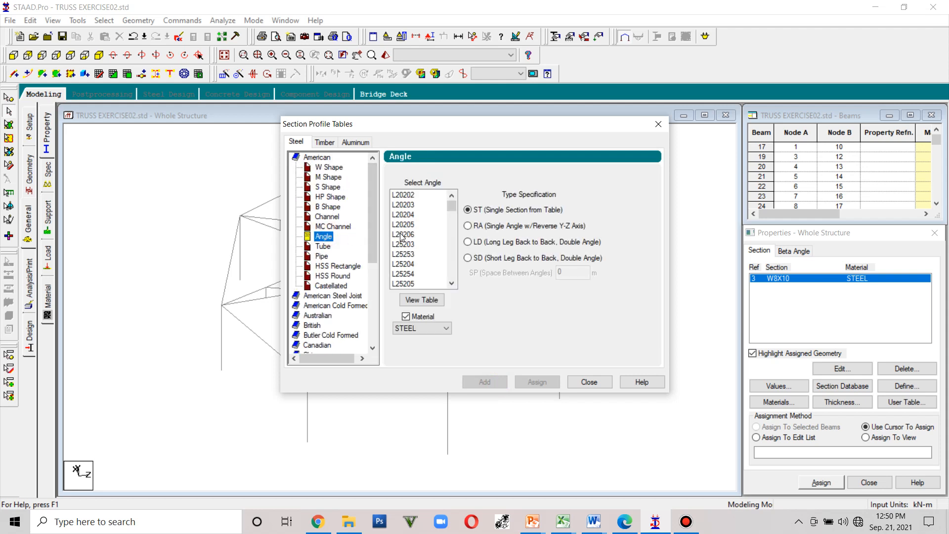
pyautogui.click(406, 264)
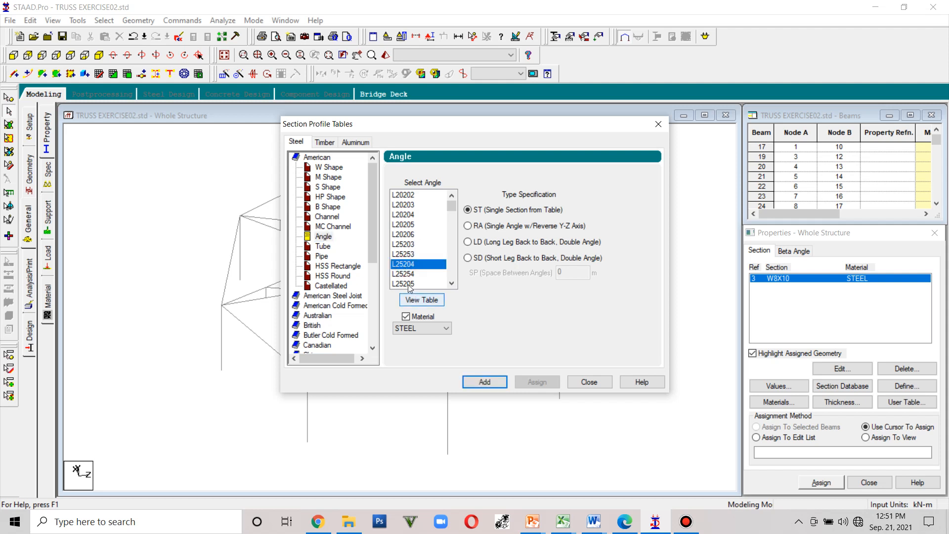
pyautogui.click(414, 273)
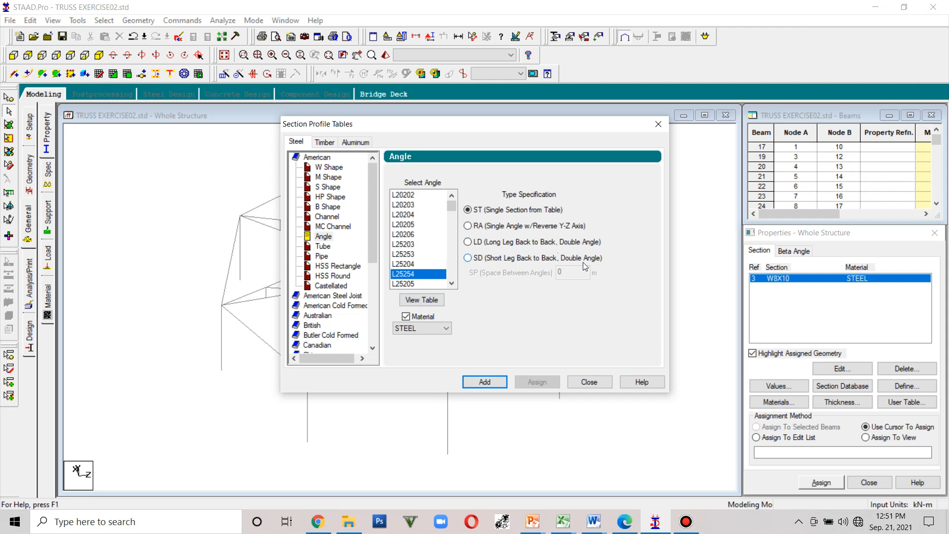
pyautogui.click(468, 258)
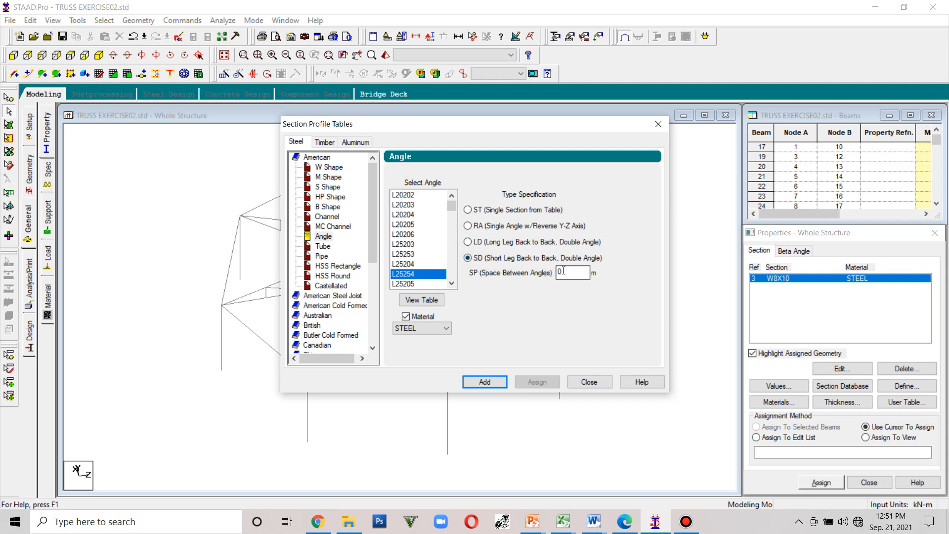
pyautogui.click(467, 241)
pyautogui.click(467, 258)
pyautogui.click(468, 209)
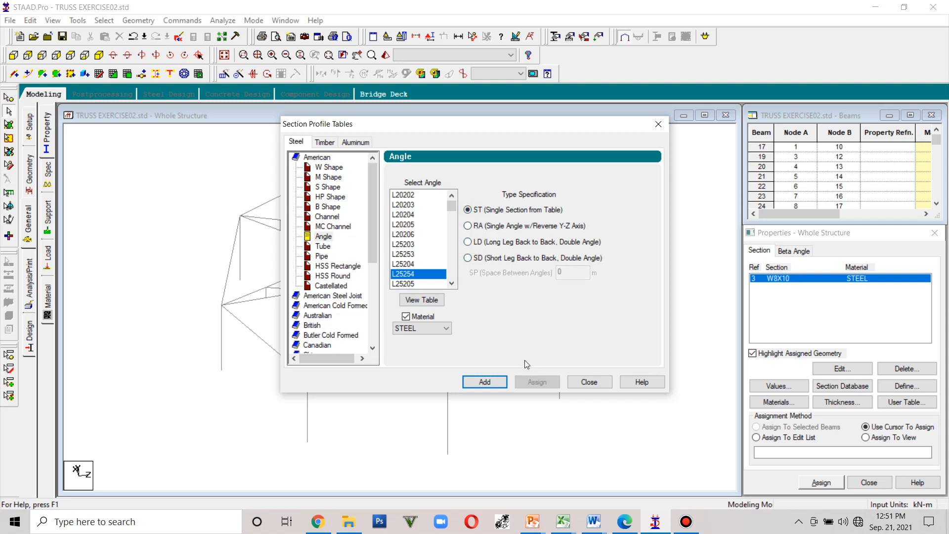
pyautogui.click(487, 384)
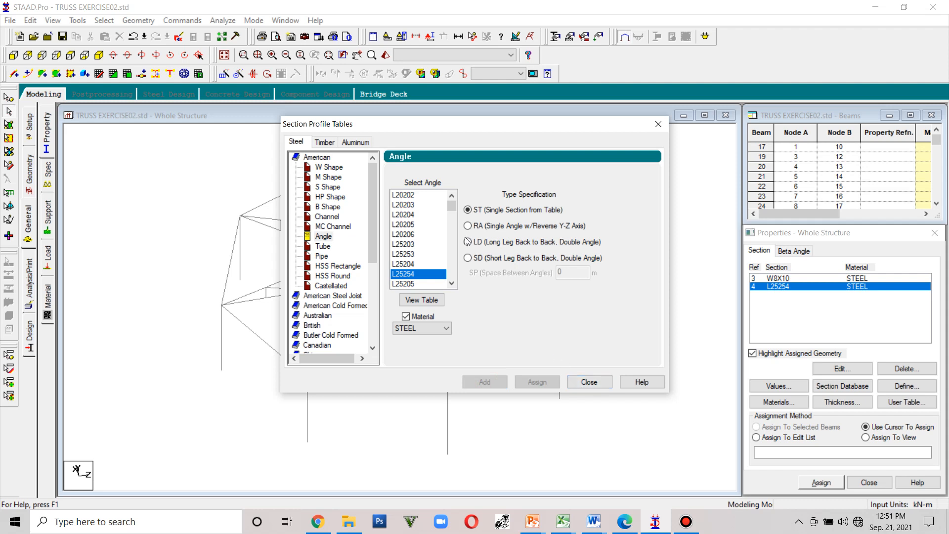
# - Select the L20204 angle from its table, add it to the section list and close the section tables
pyautogui.click(414, 215)
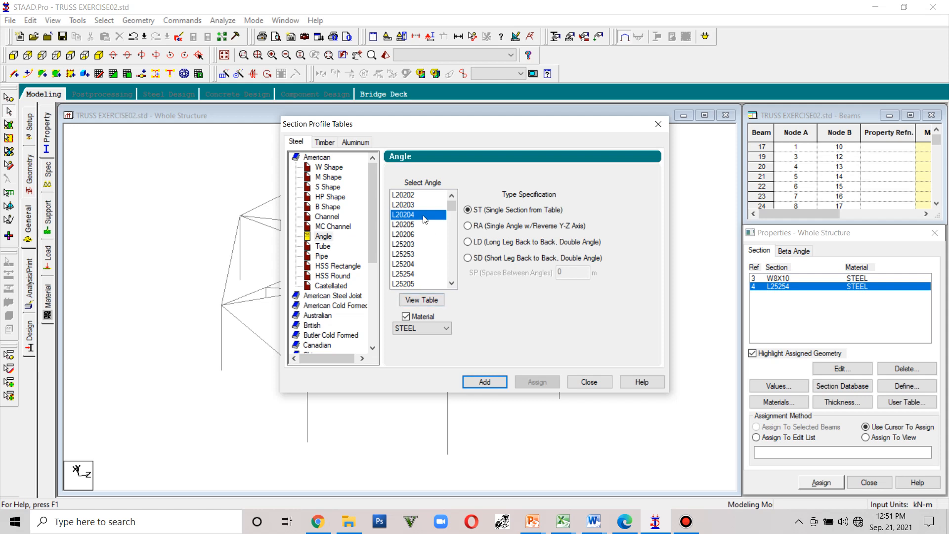
pyautogui.click(428, 301)
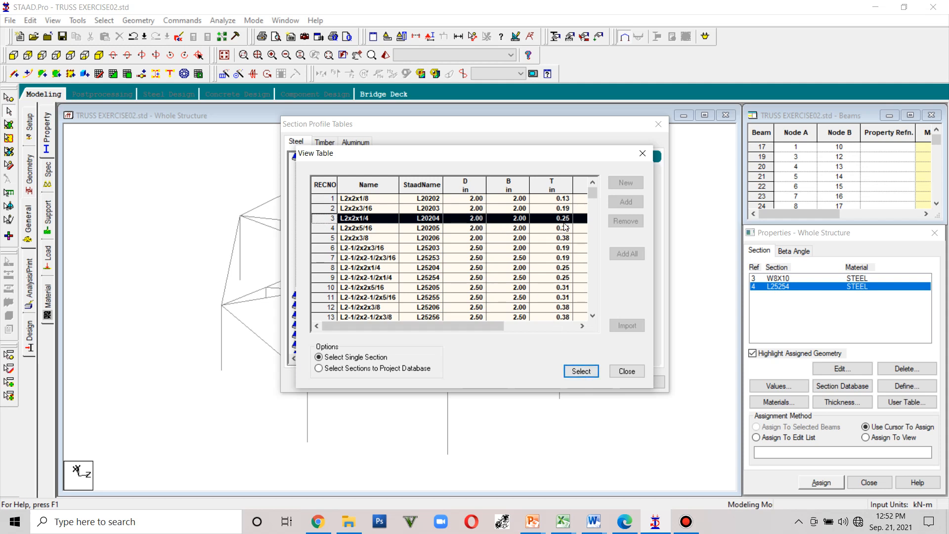
pyautogui.click(579, 373)
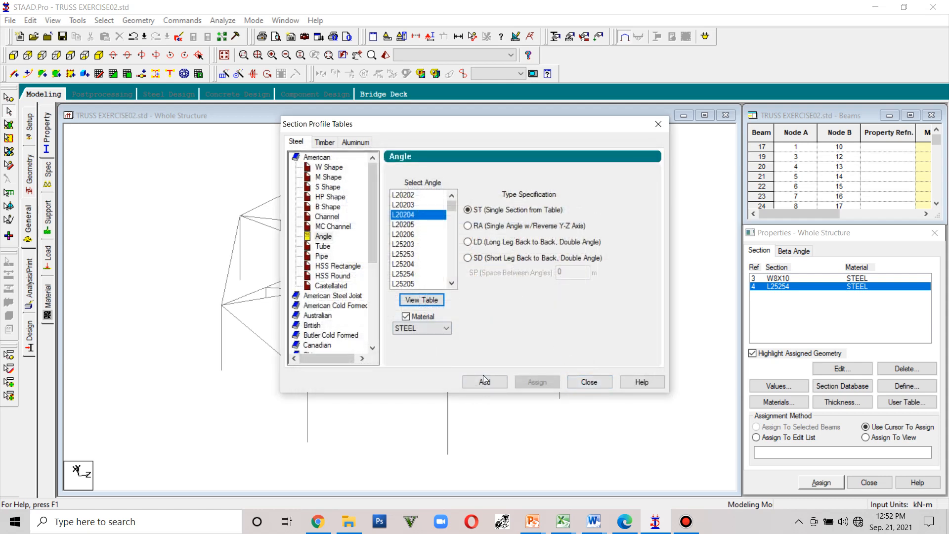
pyautogui.click(484, 381)
pyautogui.click(591, 381)
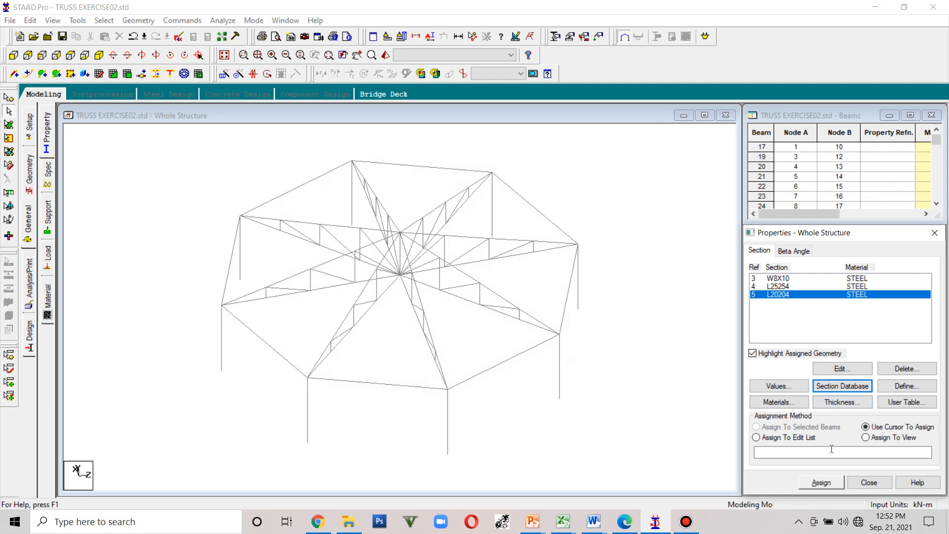
# - Assign the W8X10 section to all members of the _FRAMING group
pyautogui.click(788, 285)
pyautogui.click(786, 278)
pyautogui.click(786, 286)
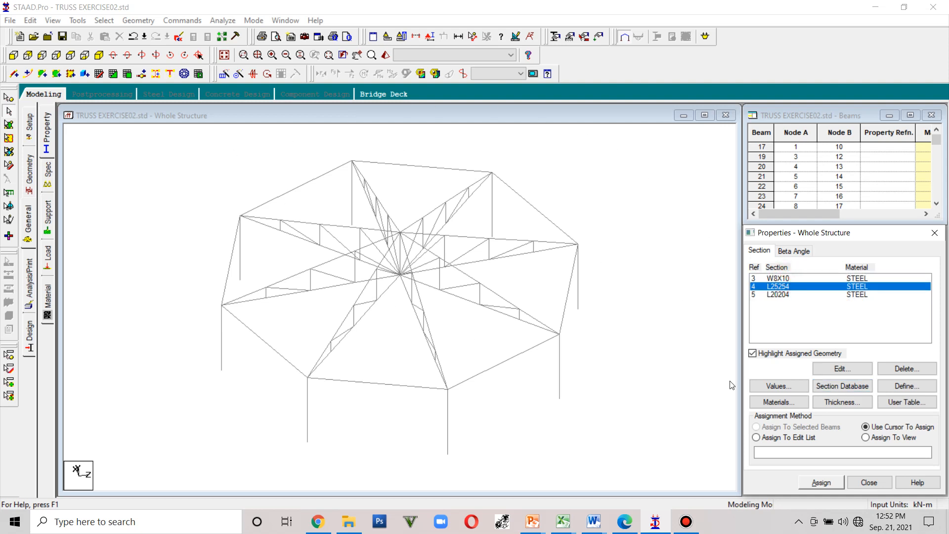
pyautogui.click(780, 281)
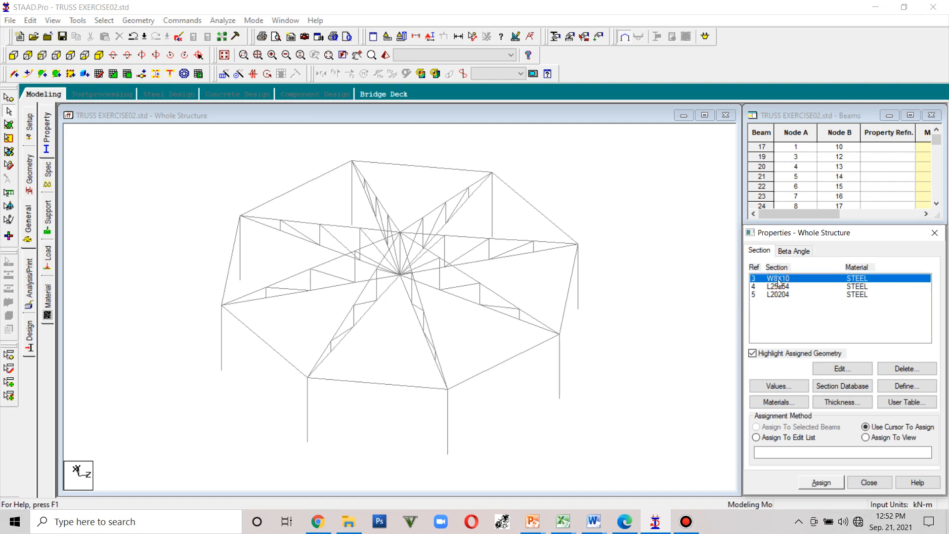
pyautogui.click(779, 294)
pyautogui.click(782, 280)
pyautogui.click(77, 20)
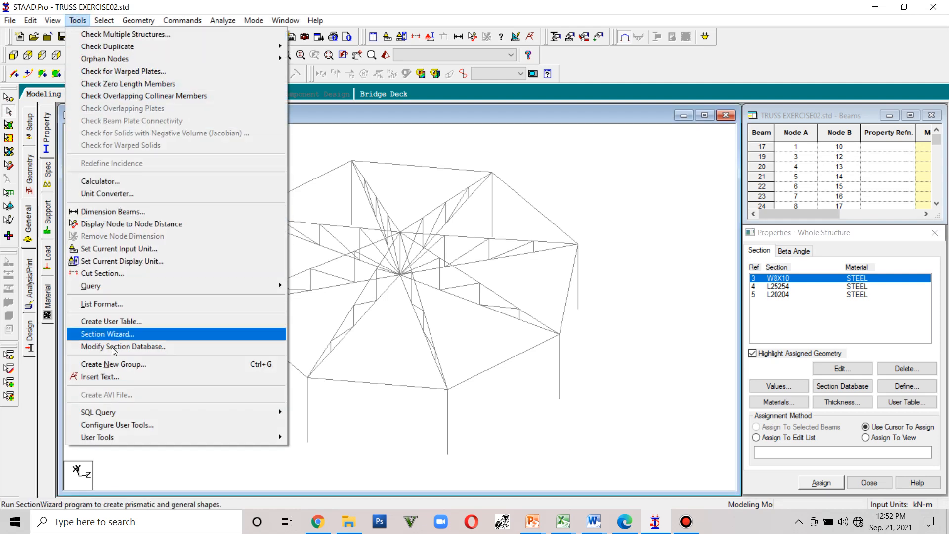
pyautogui.click(108, 365)
pyautogui.moveTo(119, 132); pyautogui.dragTo(651, 9)
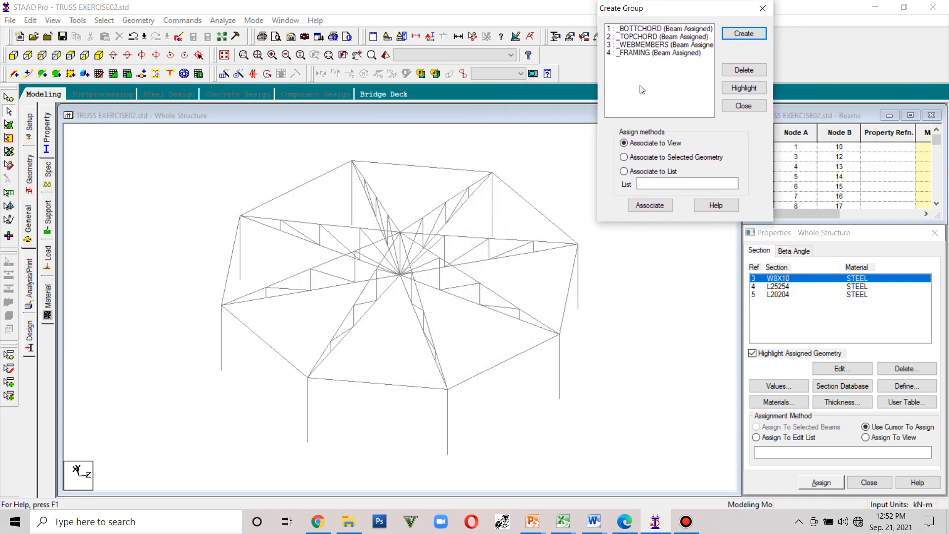
pyautogui.click(638, 53)
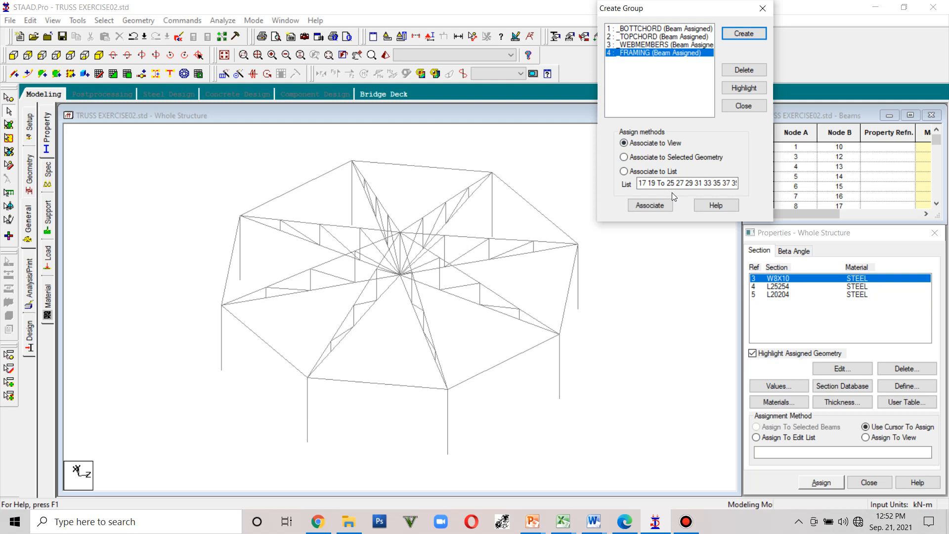
pyautogui.click(744, 88)
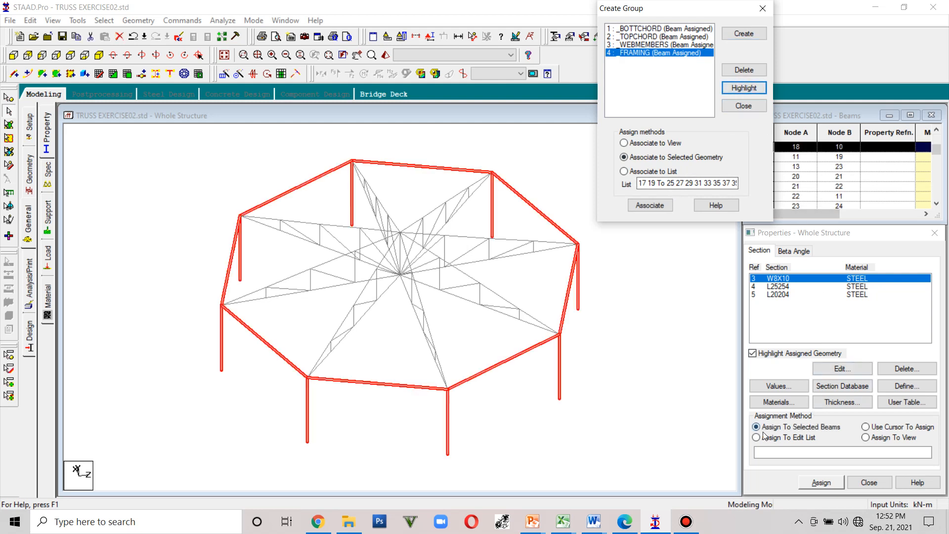
pyautogui.click(815, 482)
pyautogui.click(859, 402)
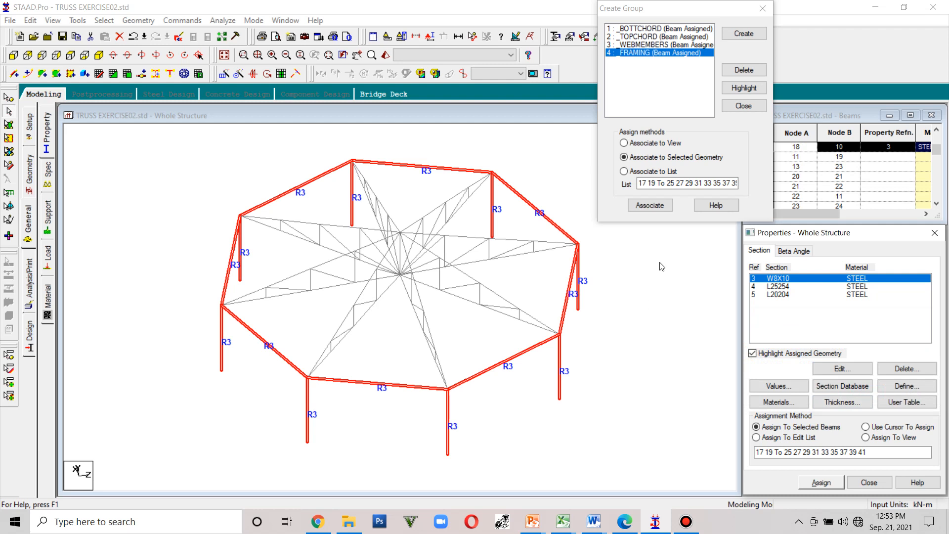
# - Open a 3D rendered view to check the framing members' sections, then close it
pyautogui.moveTo(711, 13); pyautogui.dragTo(168, 51)
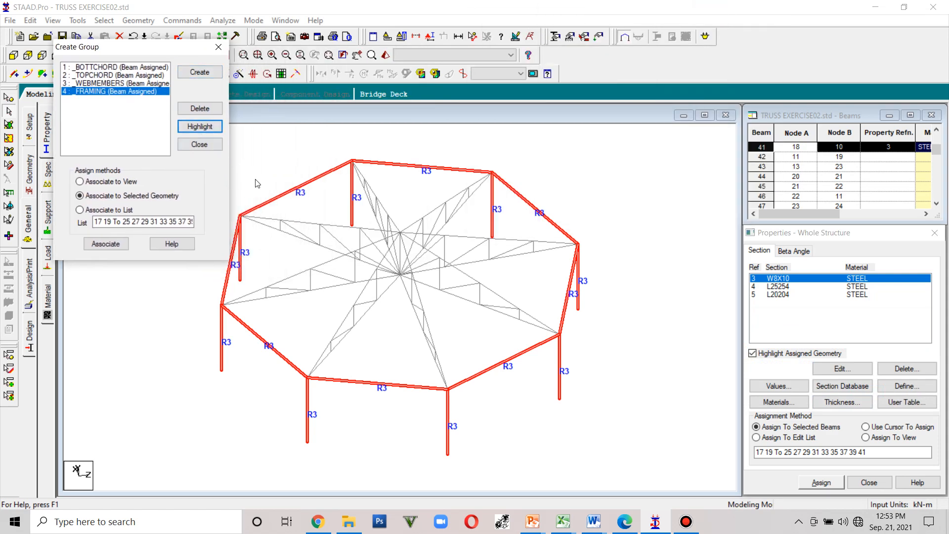
pyautogui.click(385, 55)
pyautogui.click(467, 261)
pyautogui.moveTo(473, 305)
pyautogui.mouseDown()
pyautogui.moveTo(544, 230)
pyautogui.moveTo(568, 236)
pyautogui.moveTo(451, 280)
pyautogui.moveTo(415, 229)
pyautogui.mouseUp()
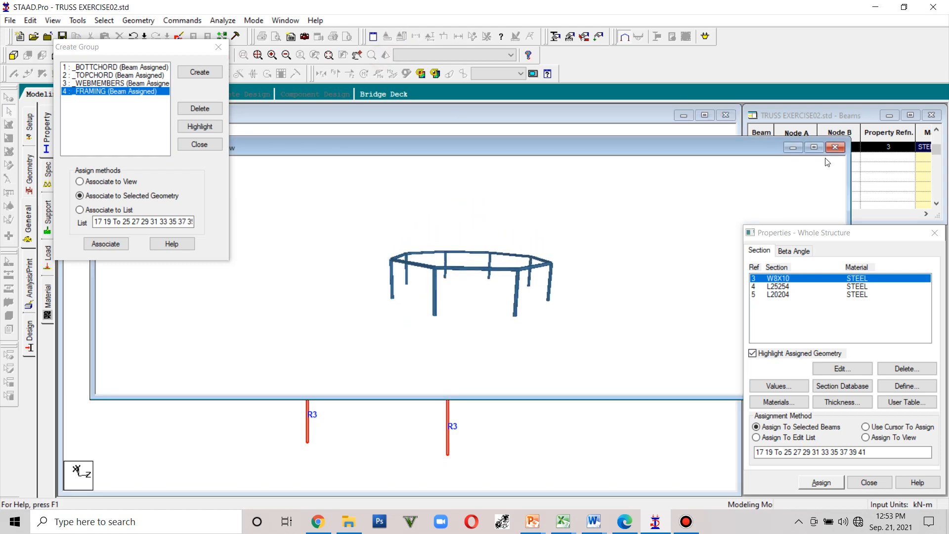
pyautogui.click(835, 147)
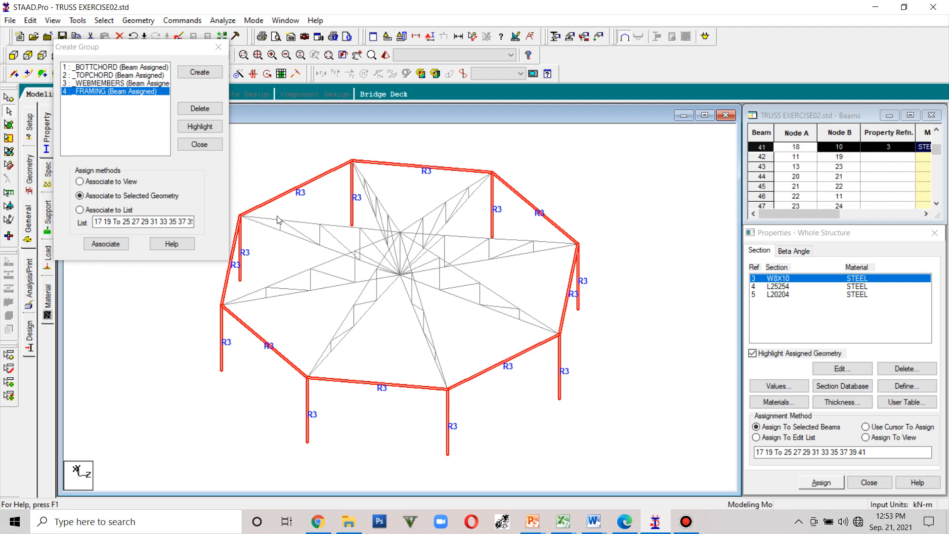
pyautogui.click(381, 74)
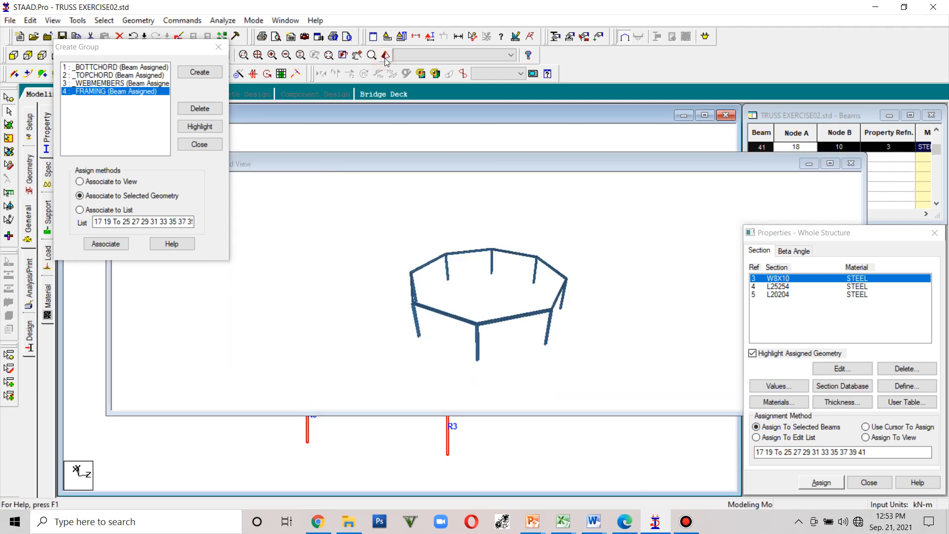
pyautogui.click(852, 167)
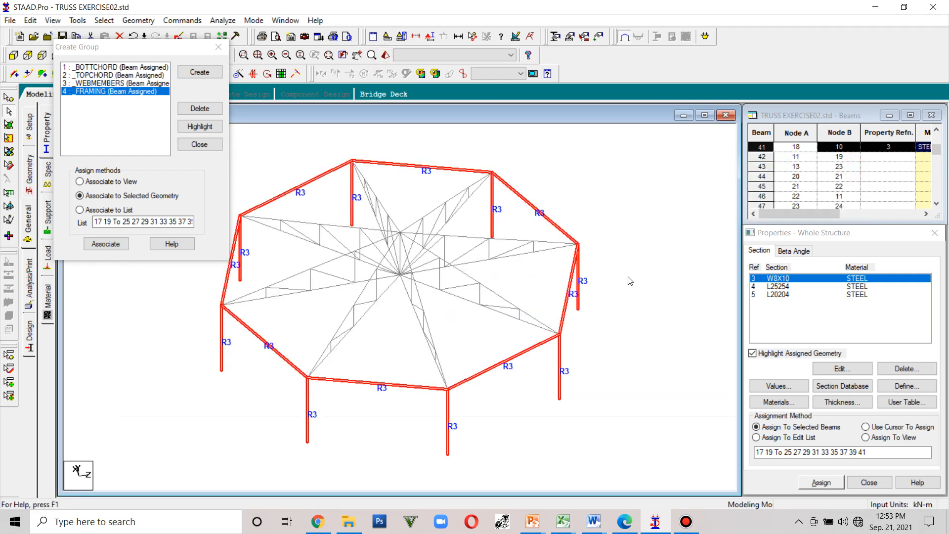
# - Deselect the members and inspect the whole structure in a rendered 3D view from different angles
pyautogui.click(661, 261)
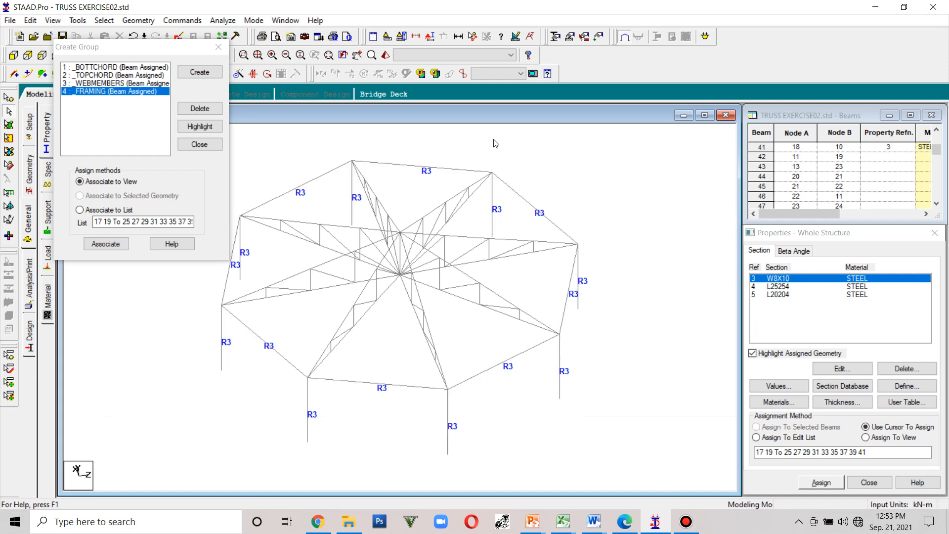
pyautogui.click(384, 55)
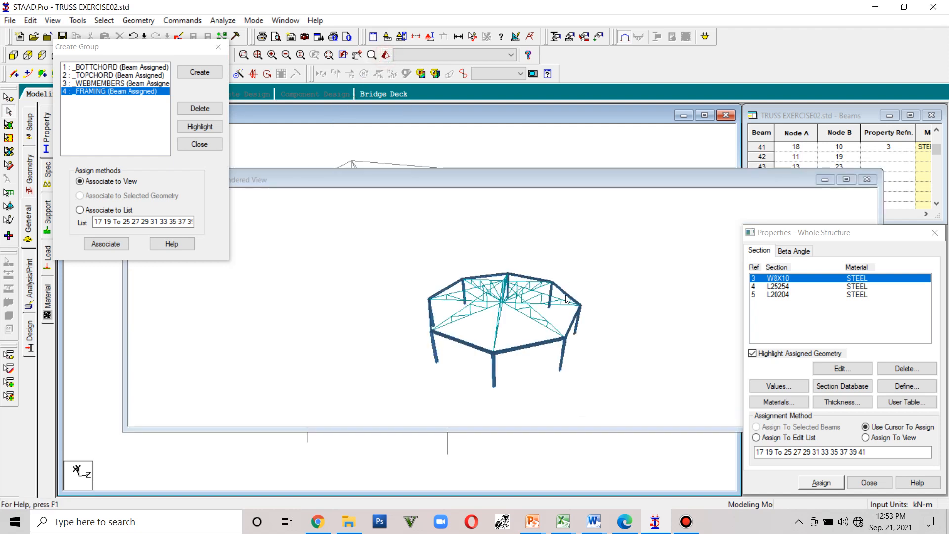
pyautogui.moveTo(514, 332); pyautogui.dragTo(435, 280)
pyautogui.scroll(2, 518, 325)
pyautogui.scroll(3, 508, 333)
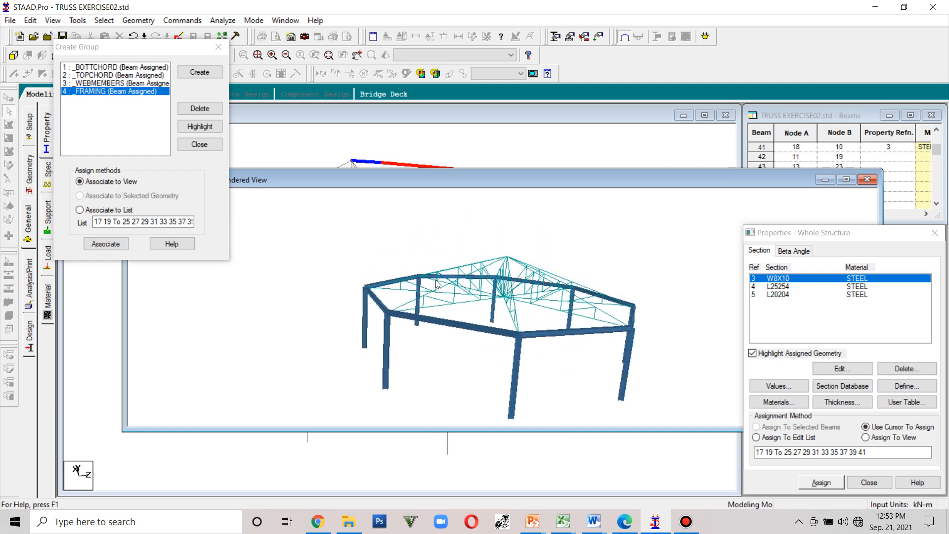
pyautogui.moveTo(613, 308); pyautogui.dragTo(516, 215)
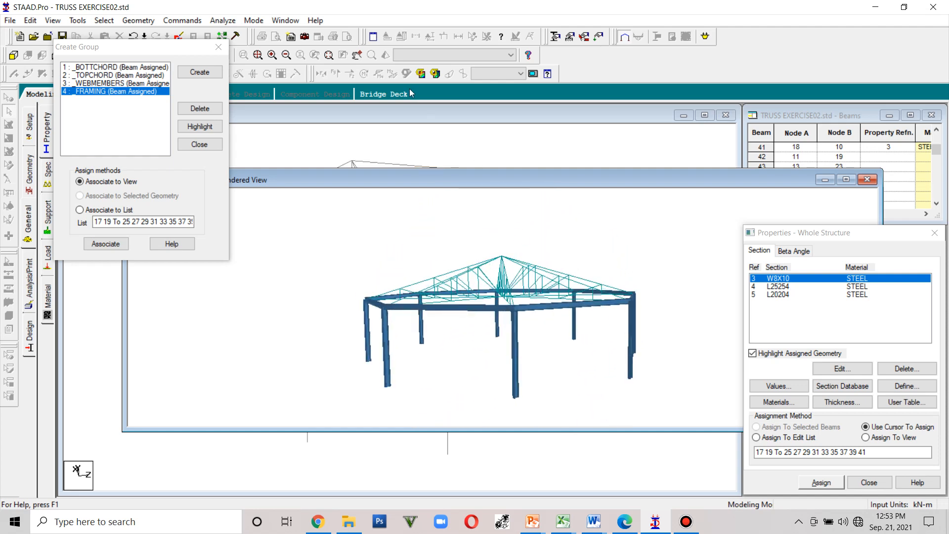
# - Close the rendered view and assign the L25254 section to all members of the _BOTTCHORD group
pyautogui.click(867, 180)
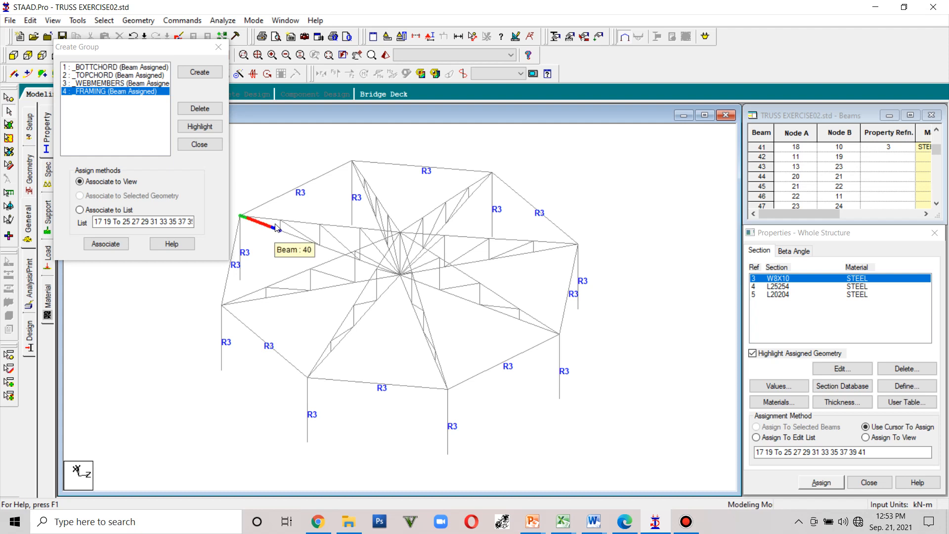
pyautogui.click(782, 287)
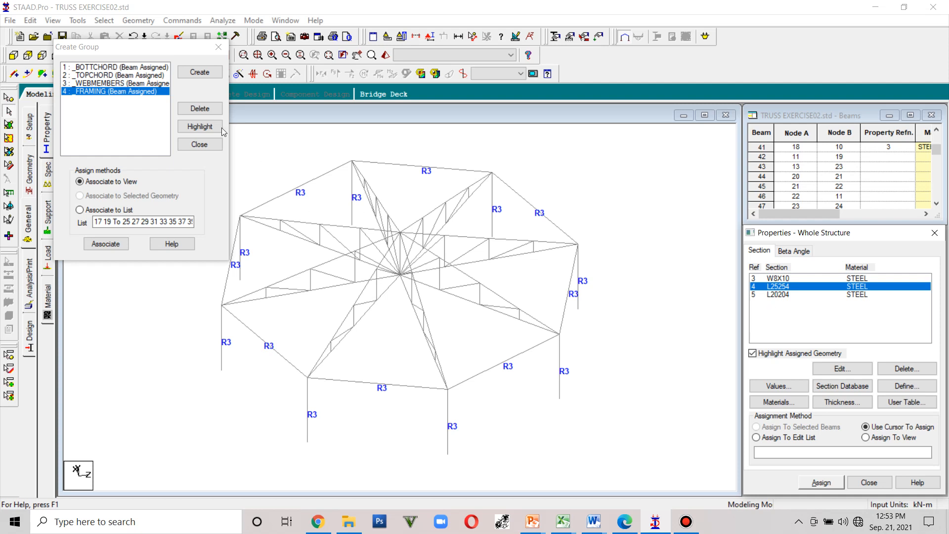
pyautogui.click(90, 67)
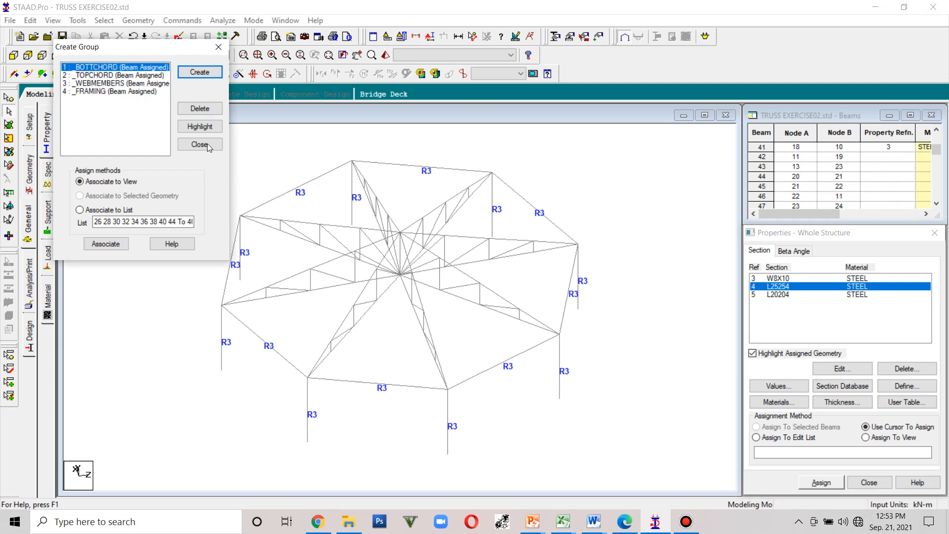
pyautogui.click(199, 127)
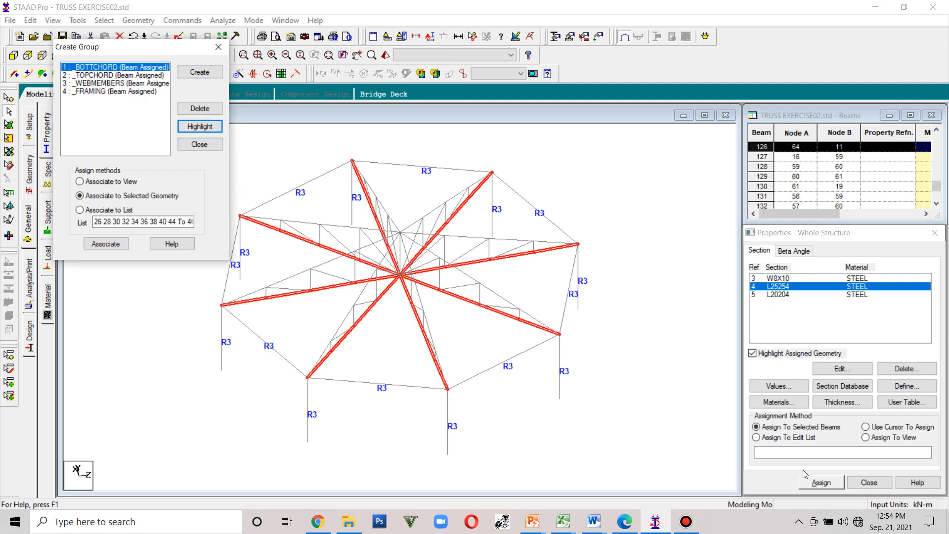
pyautogui.click(840, 483)
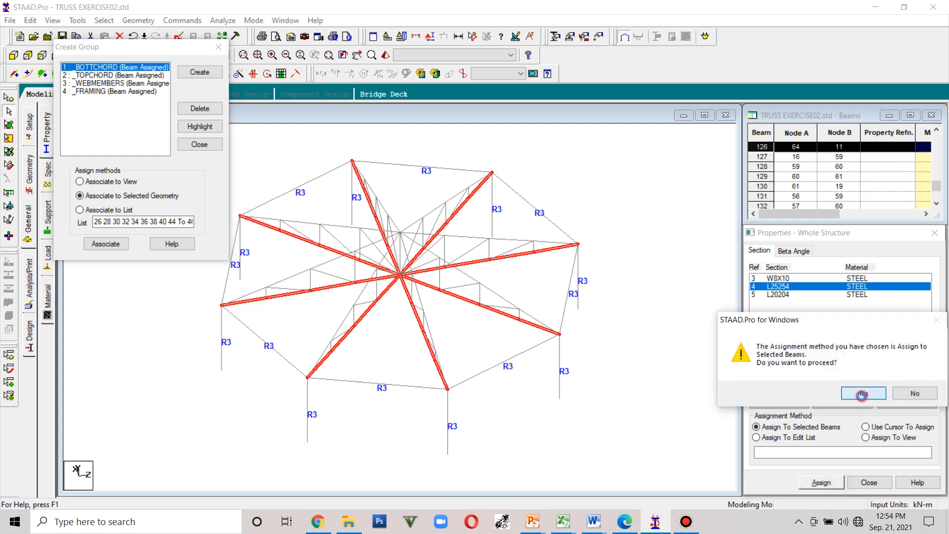
pyautogui.click(844, 390)
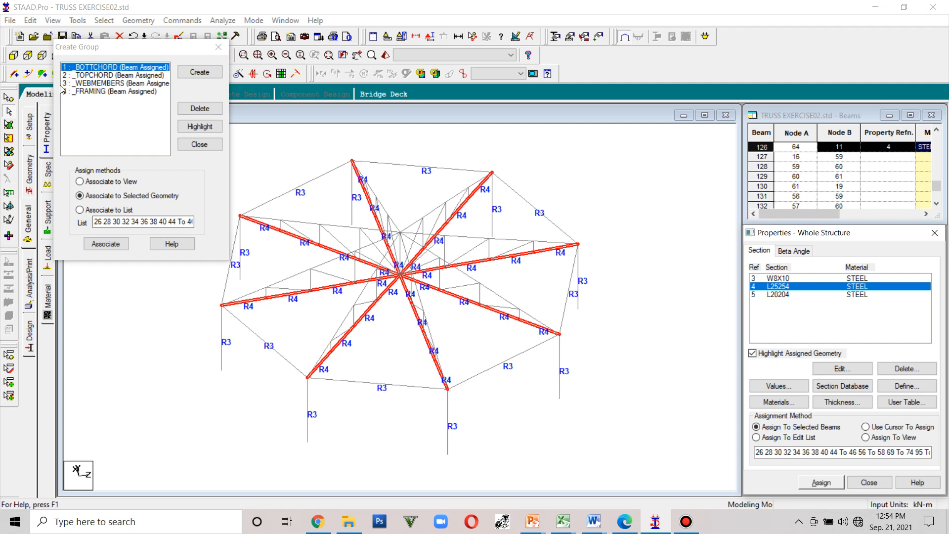
# - Assign the L25254 section to all members of the _TOPCHORD group
pyautogui.click(78, 75)
pyautogui.click(200, 126)
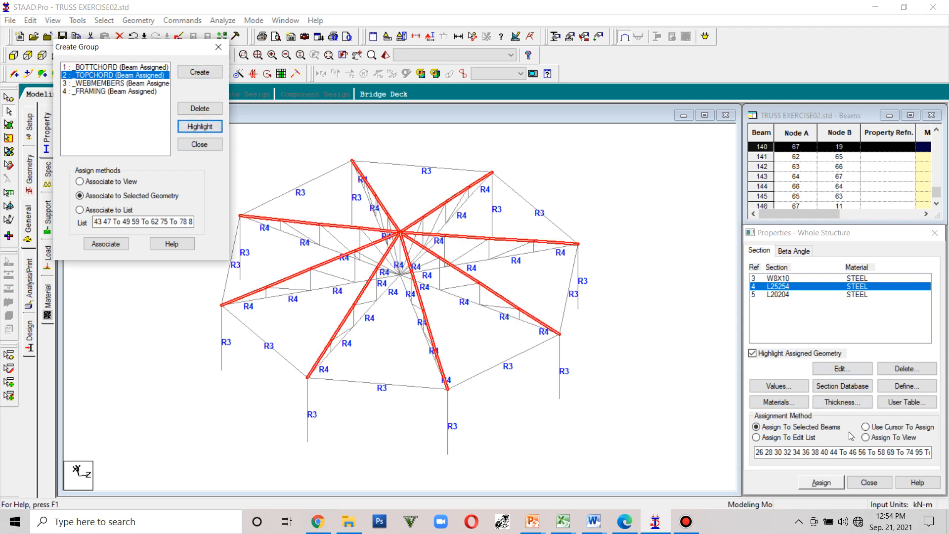
pyautogui.click(822, 483)
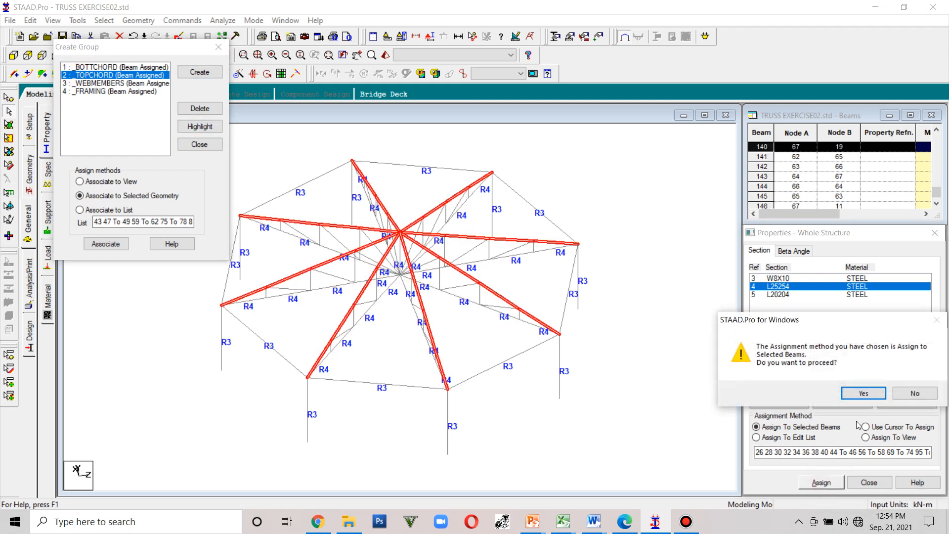
pyautogui.click(866, 394)
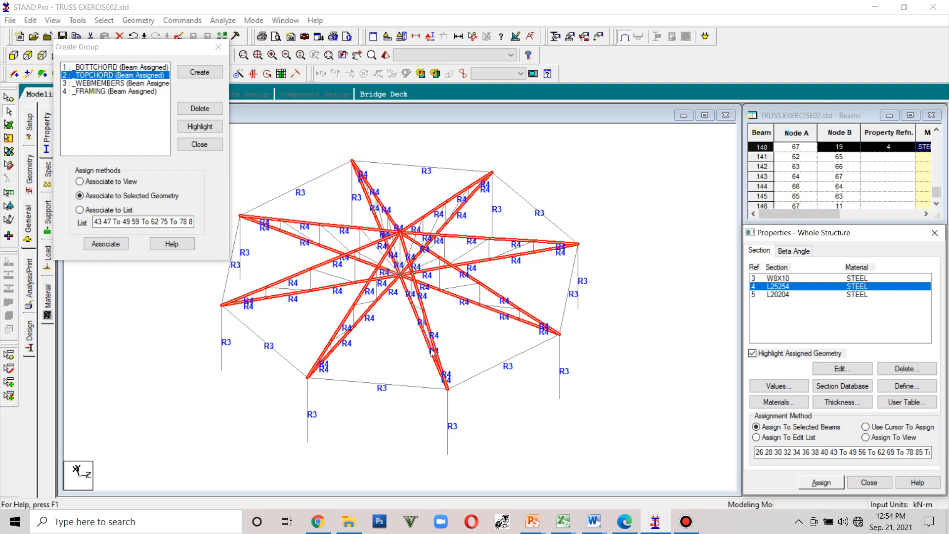
# - Assign the L20204 section to all members of the _WEBMEMBERS group
pyautogui.click(774, 297)
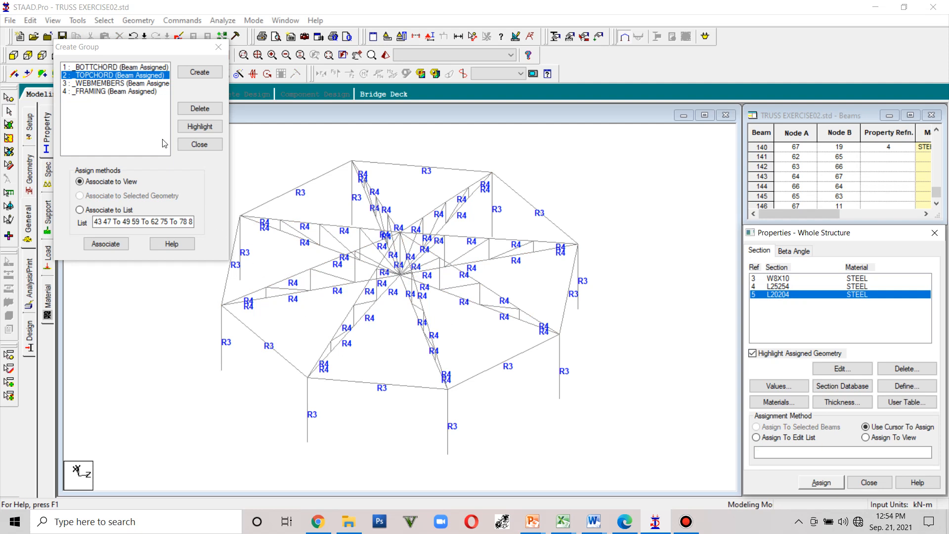
pyautogui.click(142, 84)
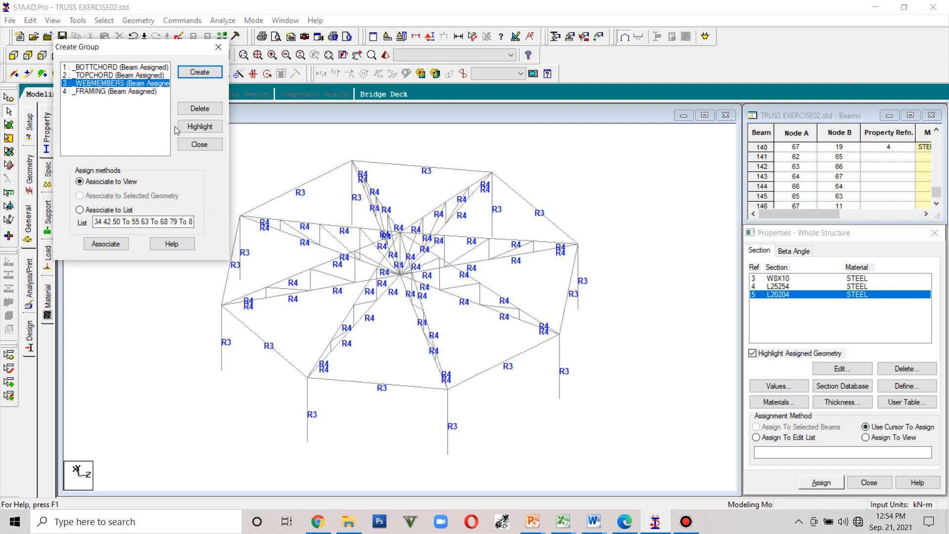
pyautogui.click(198, 126)
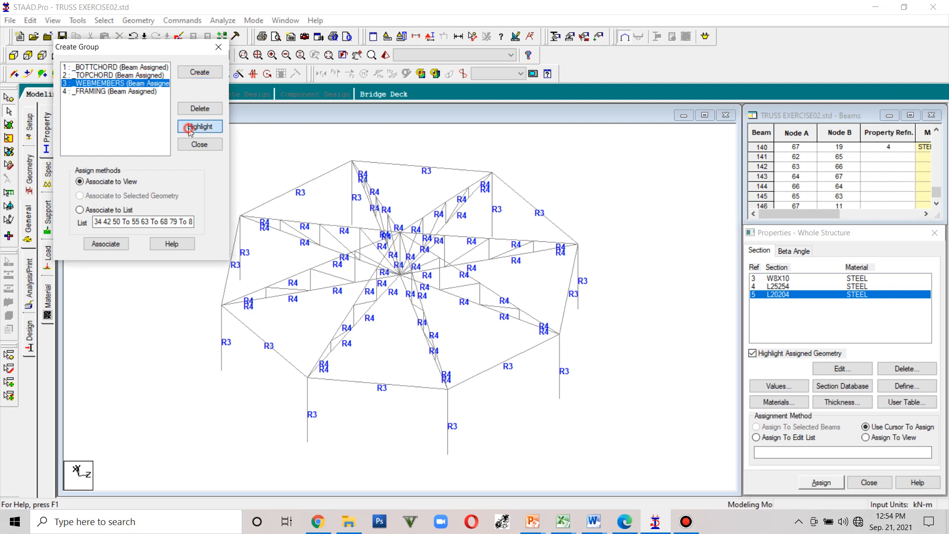
pyautogui.click(821, 483)
pyautogui.click(864, 393)
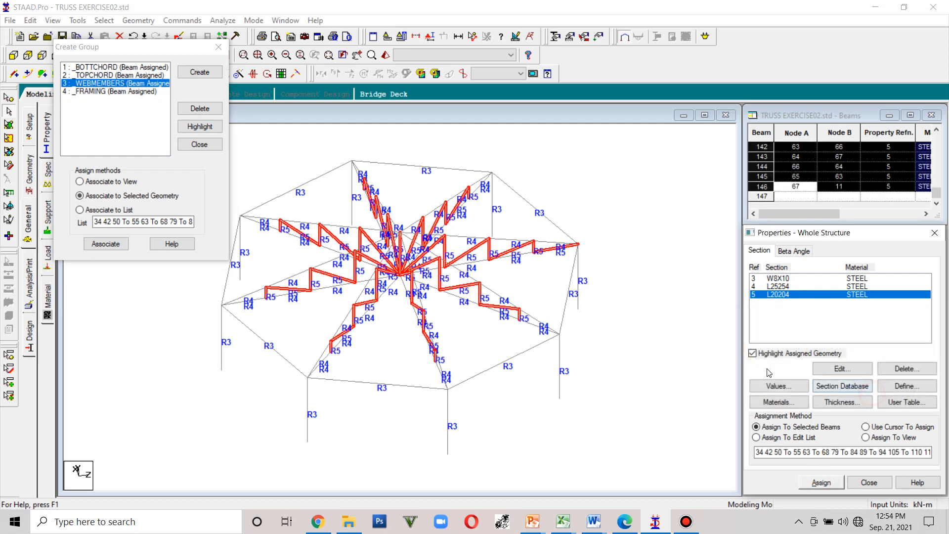
# - Deselect the members and inspect the truss sections in a rendered 3D view from different angles, then close it
pyautogui.click(626, 335)
pyautogui.click(386, 54)
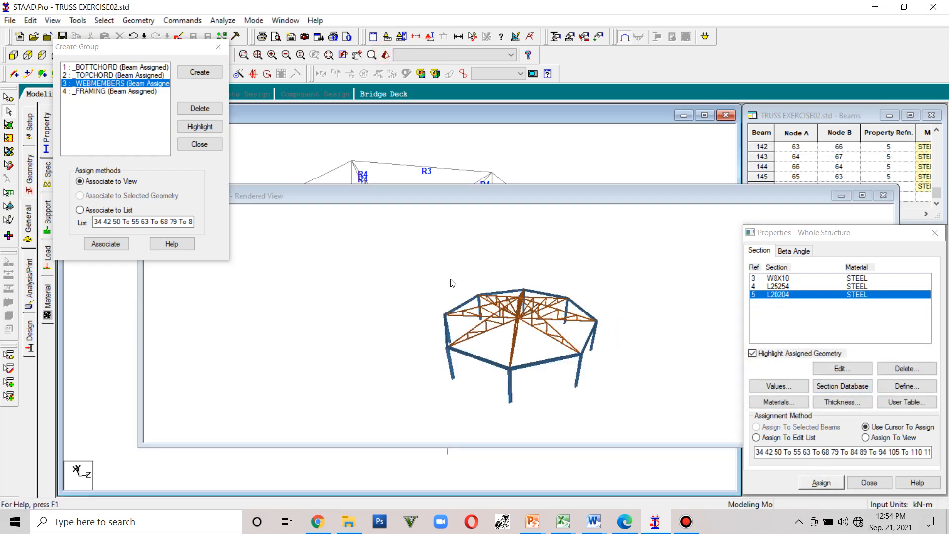
pyautogui.moveTo(487, 328); pyautogui.dragTo(554, 390)
pyautogui.scroll(4, 538, 342)
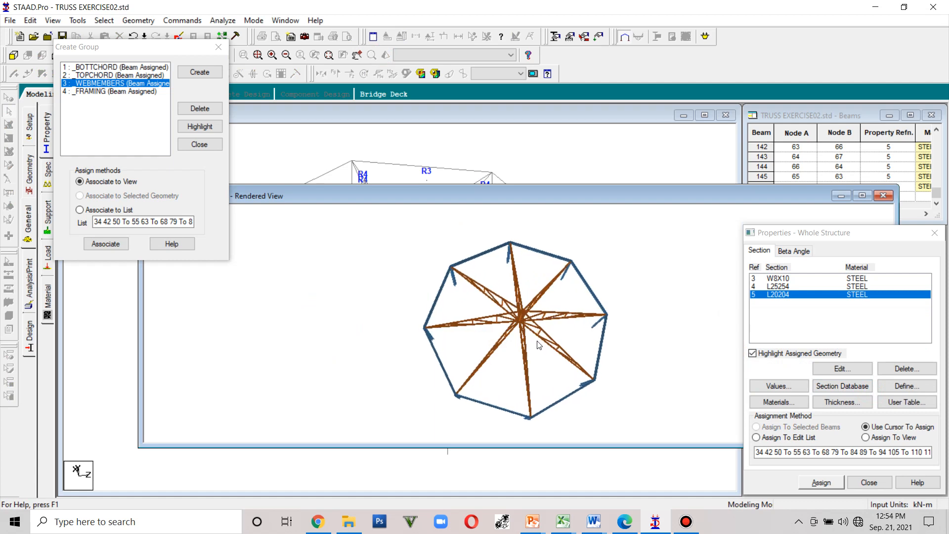
pyautogui.scroll(5, 538, 346)
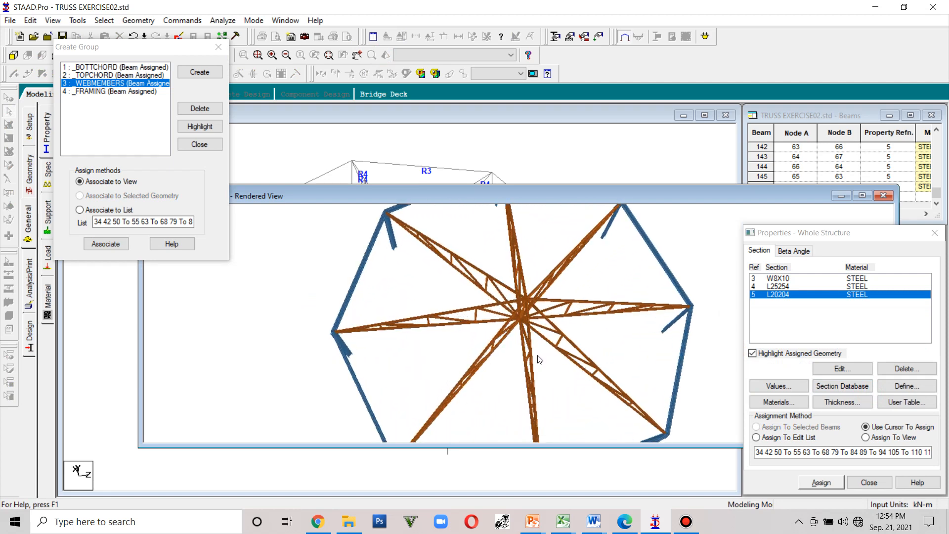
pyautogui.moveTo(540, 360); pyautogui.dragTo(332, 305)
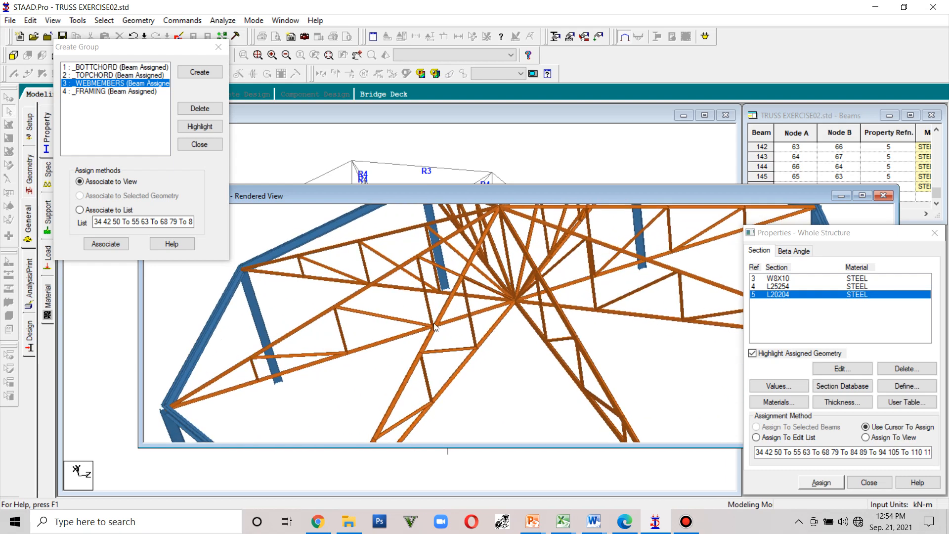
pyautogui.moveTo(523, 340)
pyautogui.mouseDown()
pyautogui.moveTo(600, 271)
pyautogui.moveTo(698, 284)
pyautogui.moveTo(578, 322)
pyautogui.moveTo(661, 328)
pyautogui.moveTo(453, 306)
pyautogui.moveTo(510, 324)
pyautogui.moveTo(538, 350)
pyautogui.mouseUp()
pyautogui.scroll(5, 578, 321)
pyautogui.scroll(-10, 578, 318)
pyautogui.scroll(-5, 511, 327)
pyautogui.click(883, 196)
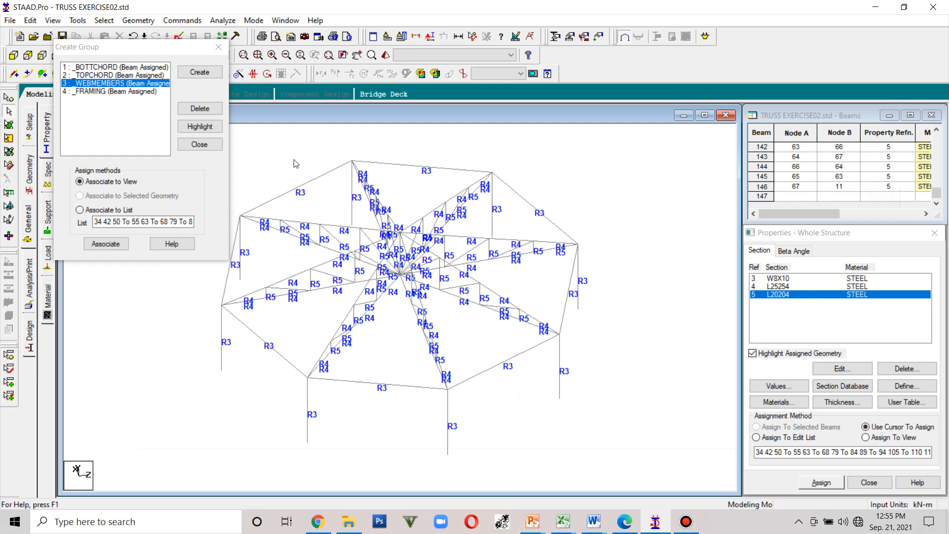
# - Close the group dialog and review the section database, the assigned L25254 members and the beta angle settings
pyautogui.click(216, 46)
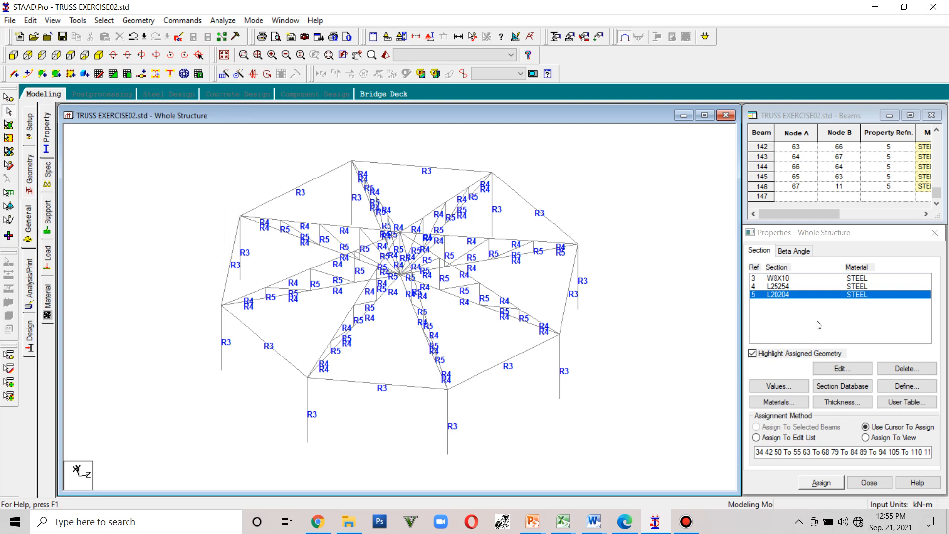
pyautogui.click(831, 386)
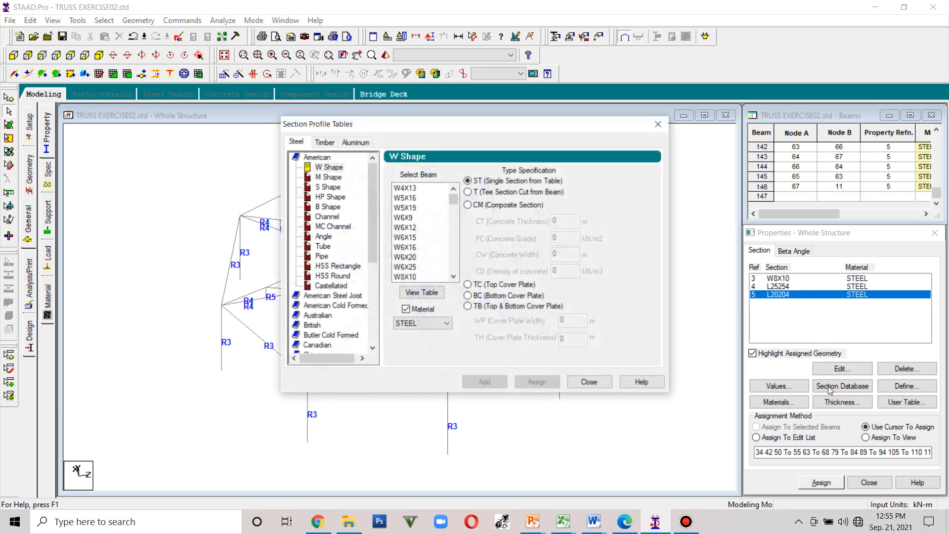
pyautogui.click(658, 124)
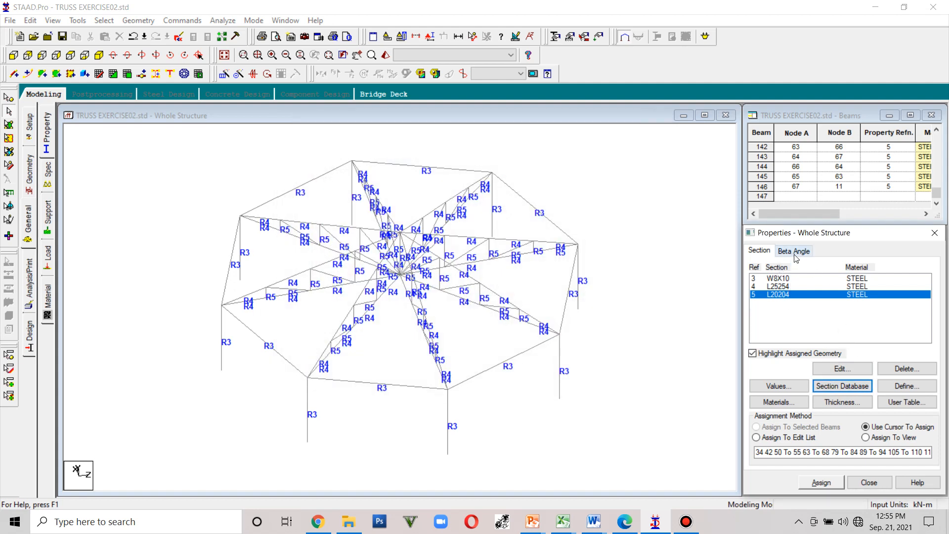
pyautogui.click(774, 287)
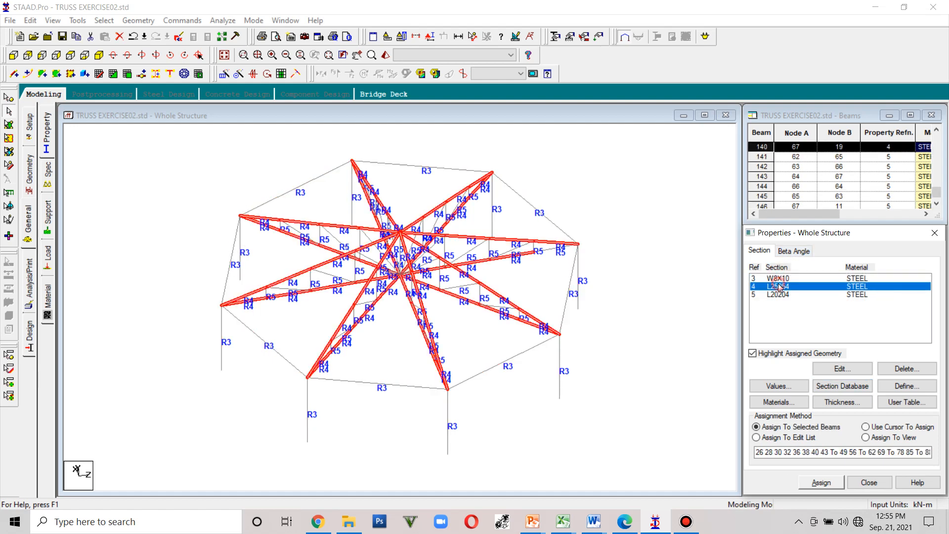
pyautogui.click(792, 251)
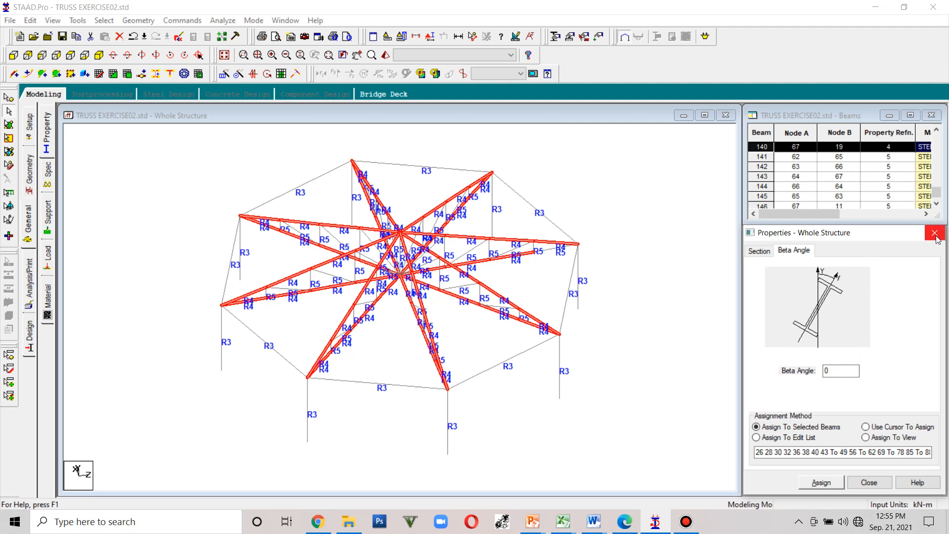
pyautogui.click(760, 251)
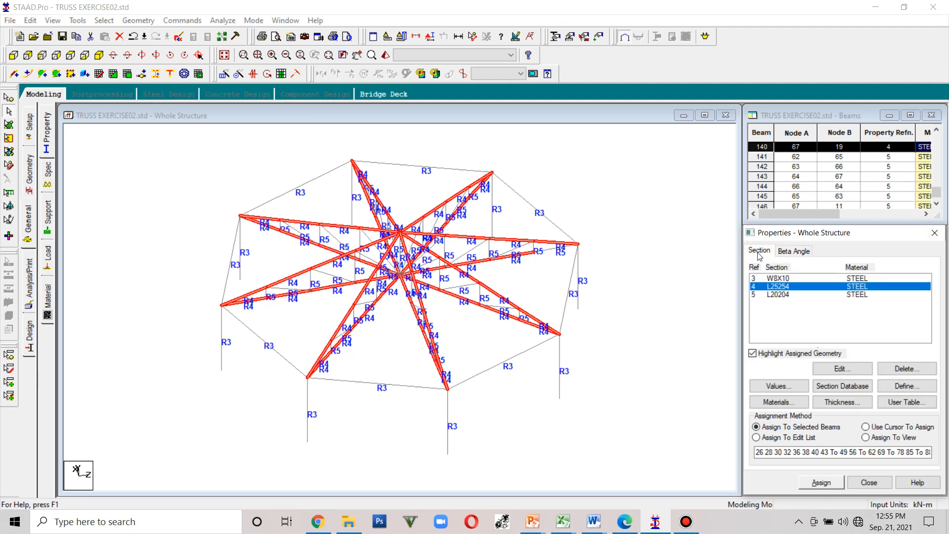
# - Open the member specifications and delete the existing MEMBER TRUSS specification
pyautogui.click(45, 152)
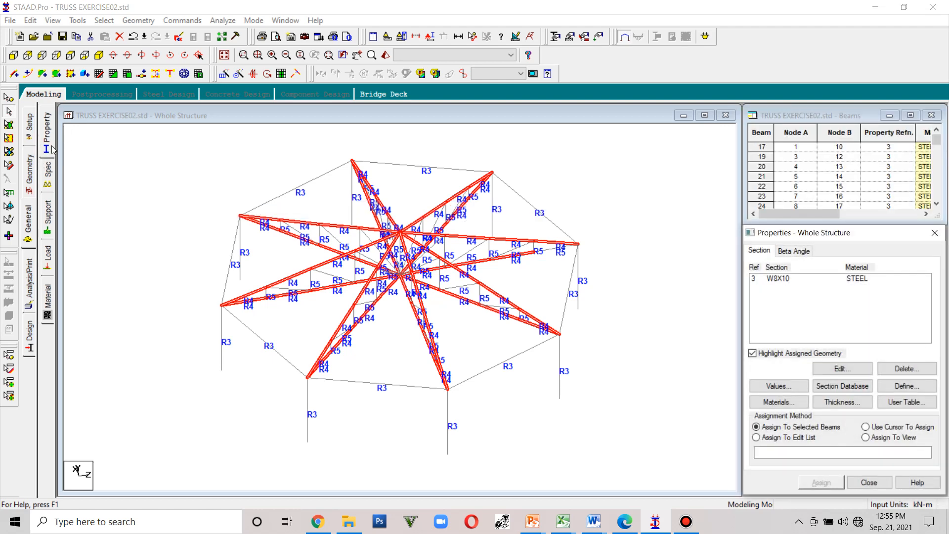
pyautogui.click(47, 182)
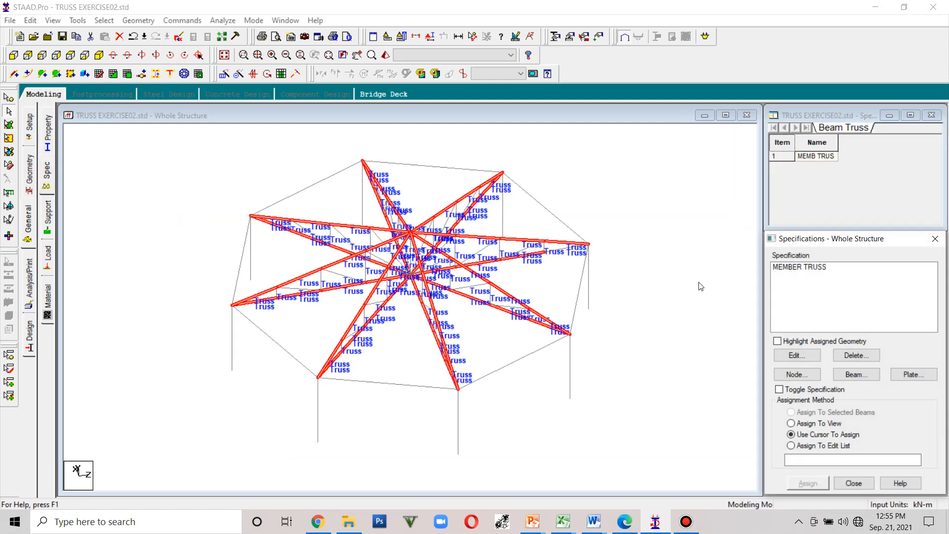
pyautogui.click(814, 270)
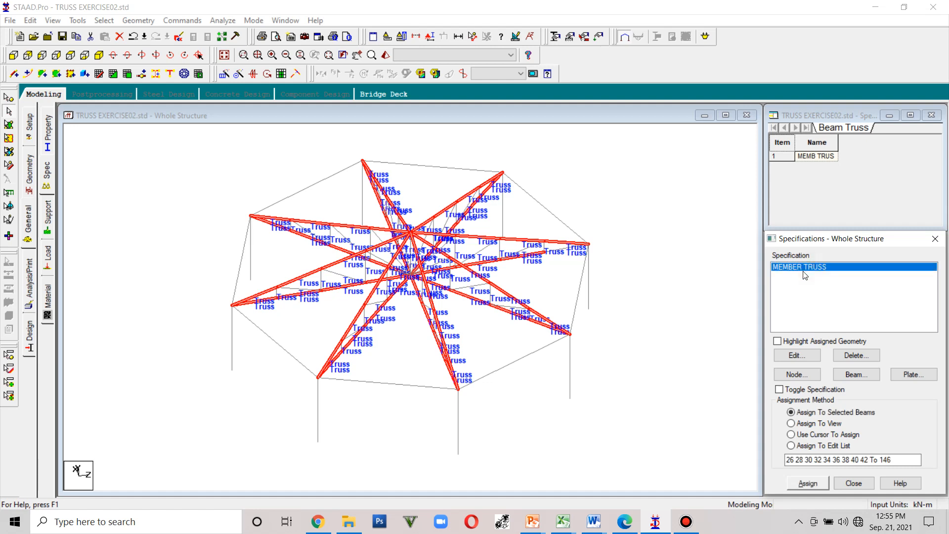
pyautogui.press('Delete')
pyautogui.click(862, 400)
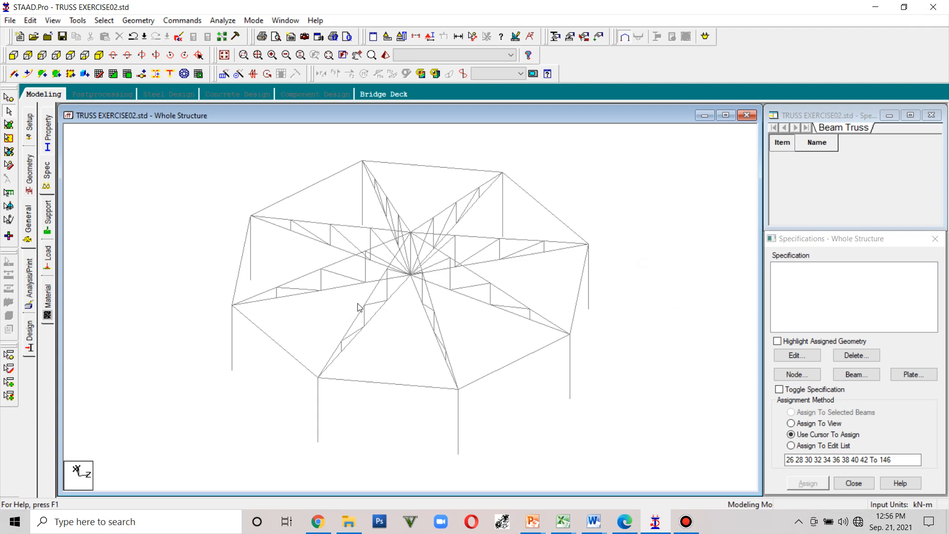
# - Switch to a front view and window-select all truss members above the columns
pyautogui.click(99, 54)
pyautogui.click(12, 55)
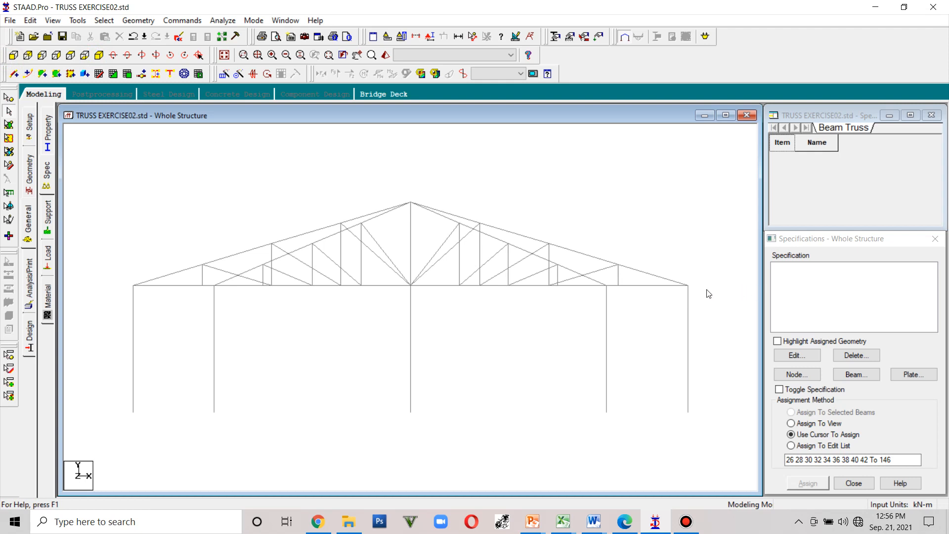
pyautogui.moveTo(319, 218); pyautogui.dragTo(120, 189)
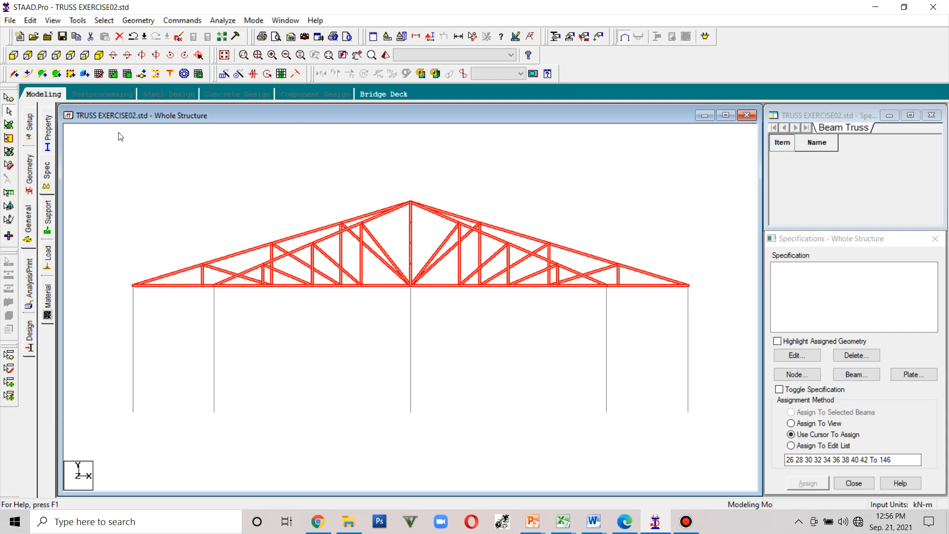
# - Switch to an isometric view and remove the eight perimeter ring beams from the member selection
pyautogui.click(98, 55)
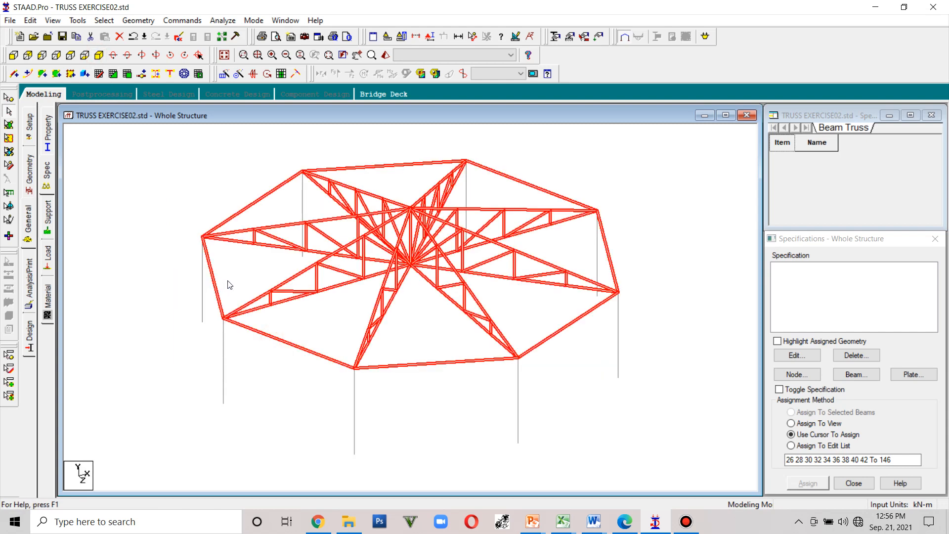
pyautogui.click(218, 291)
pyautogui.click(240, 211)
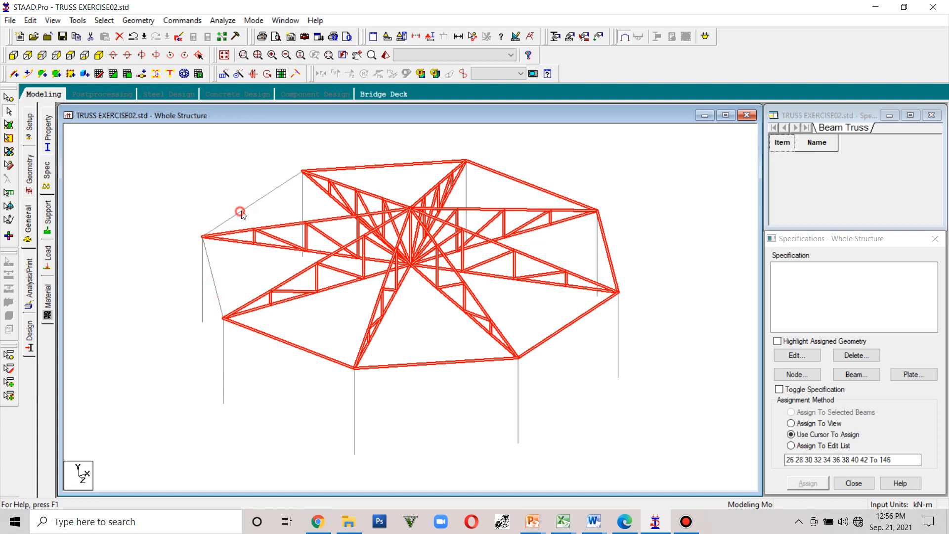
pyautogui.click(378, 165)
pyautogui.click(506, 175)
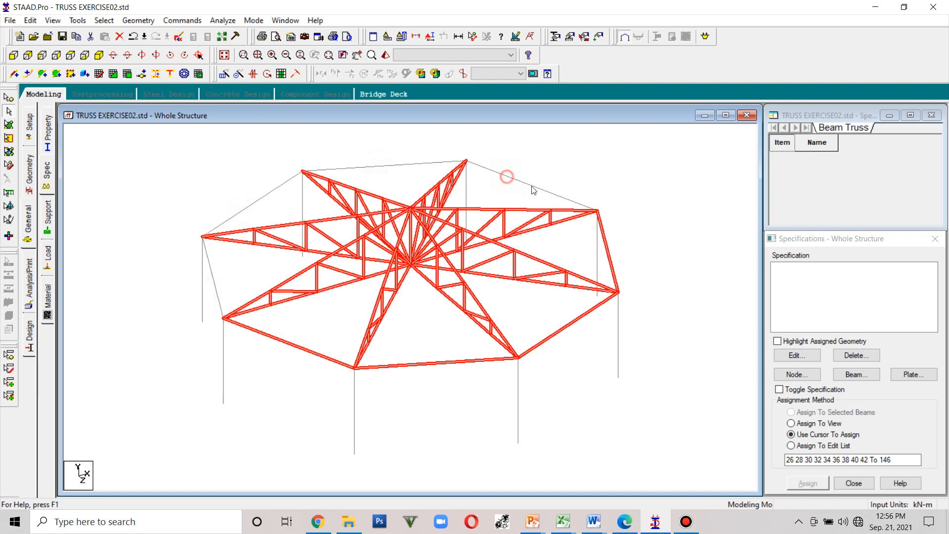
pyautogui.click(612, 261)
pyautogui.click(585, 312)
pyautogui.click(447, 362)
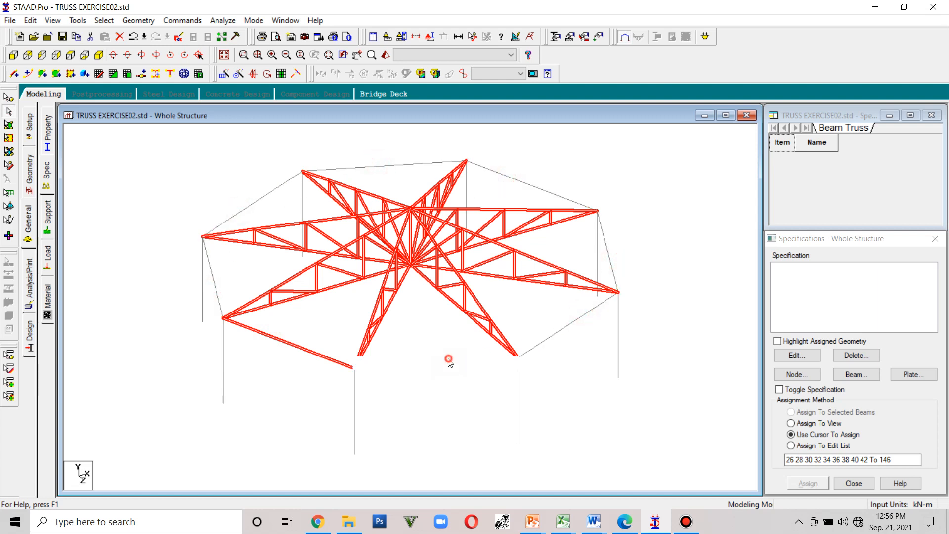
pyautogui.click(299, 346)
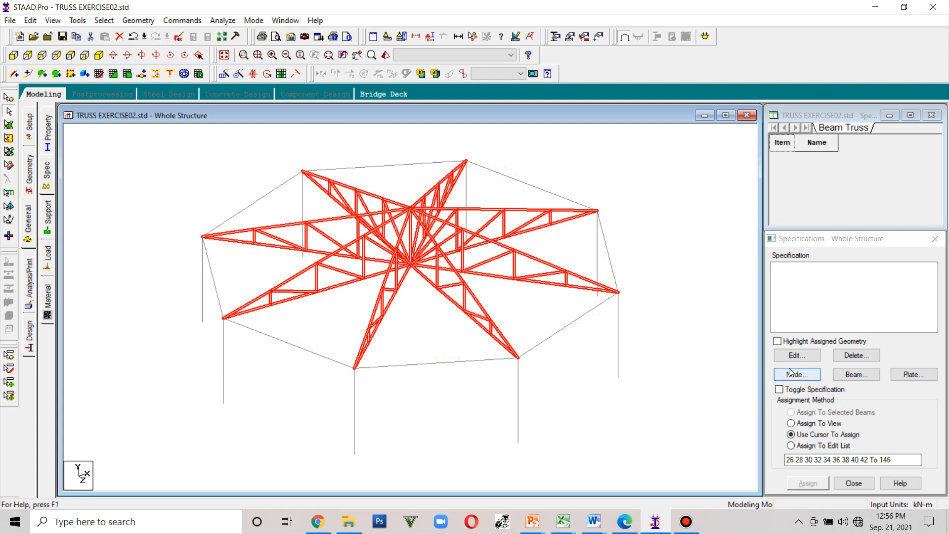
# - Assign the Truss member specification to the selected truss members
pyautogui.click(847, 376)
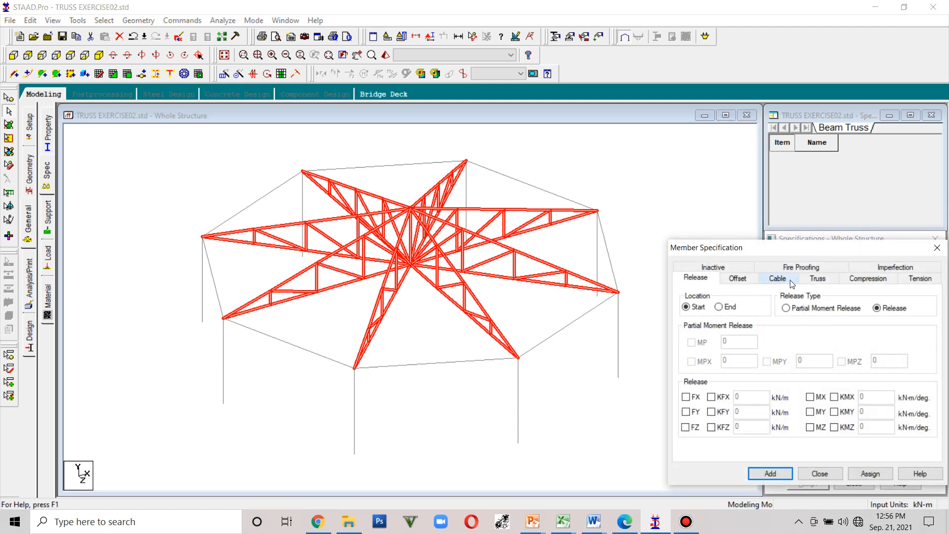
pyautogui.click(823, 279)
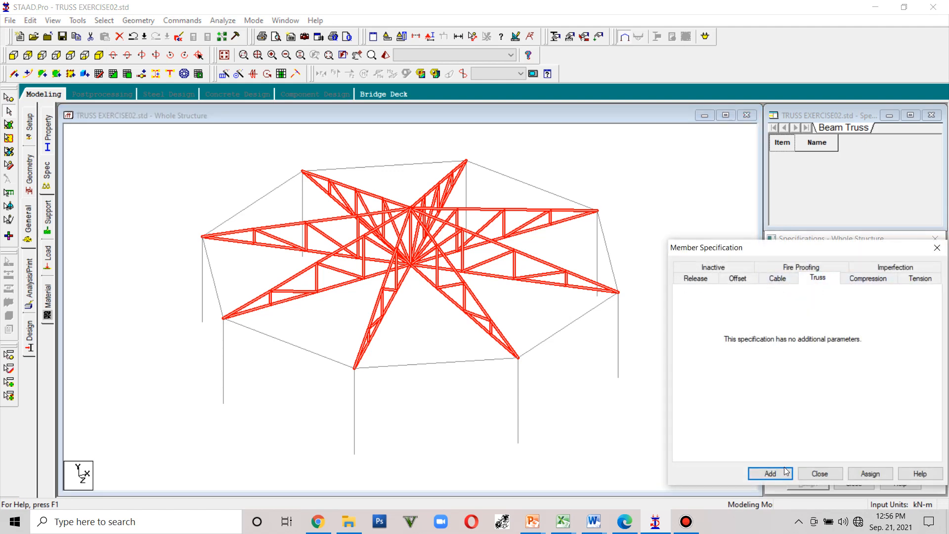
pyautogui.click(870, 473)
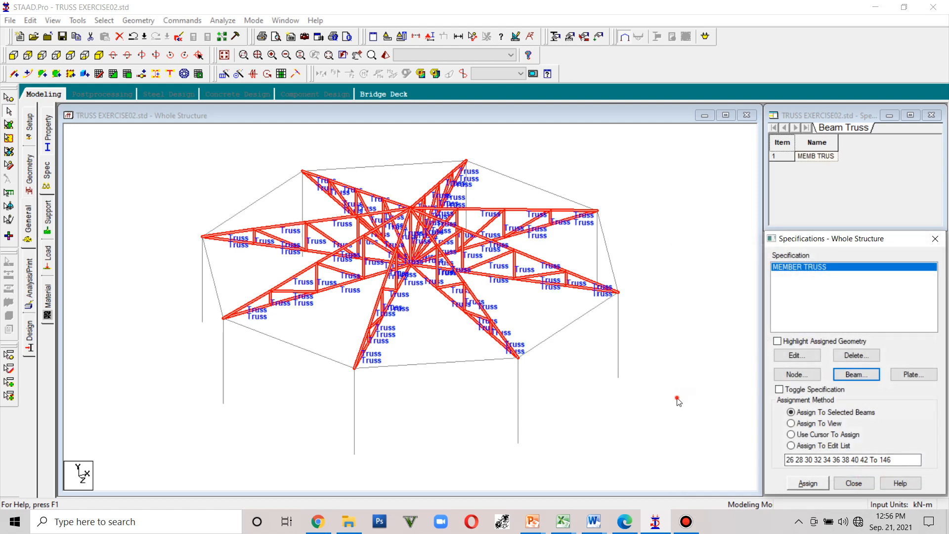
pyautogui.click(791, 434)
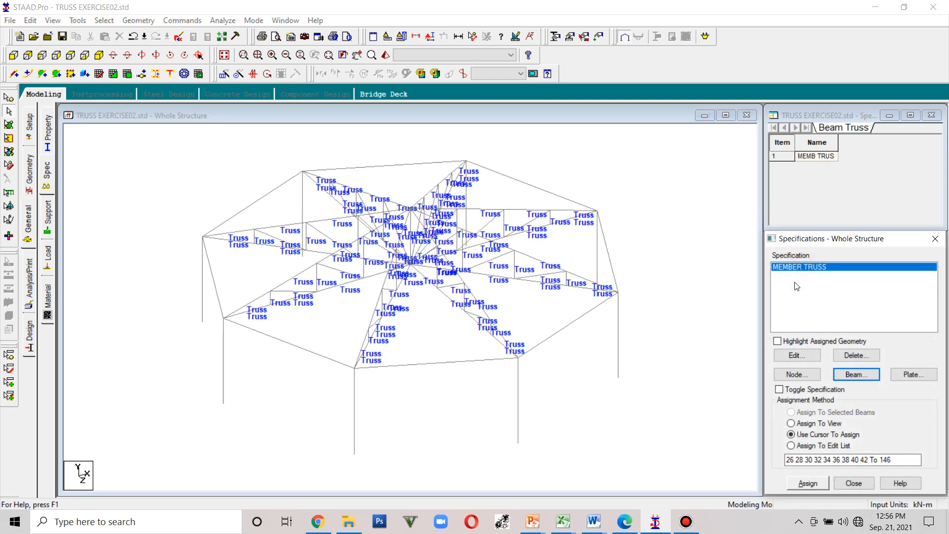
# - Create a Fixed But support releasing FX, FZ, MX, MY and MZ
pyautogui.click(50, 198)
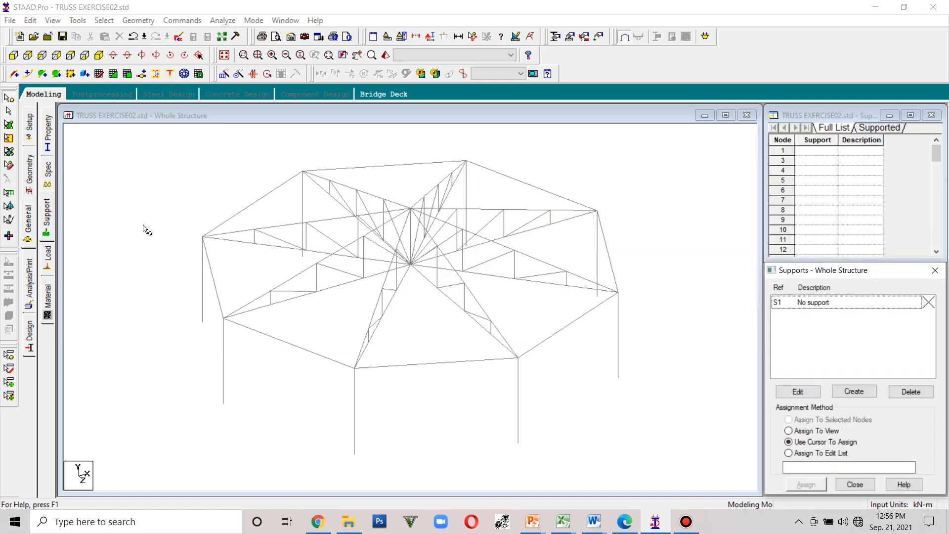
pyautogui.click(13, 55)
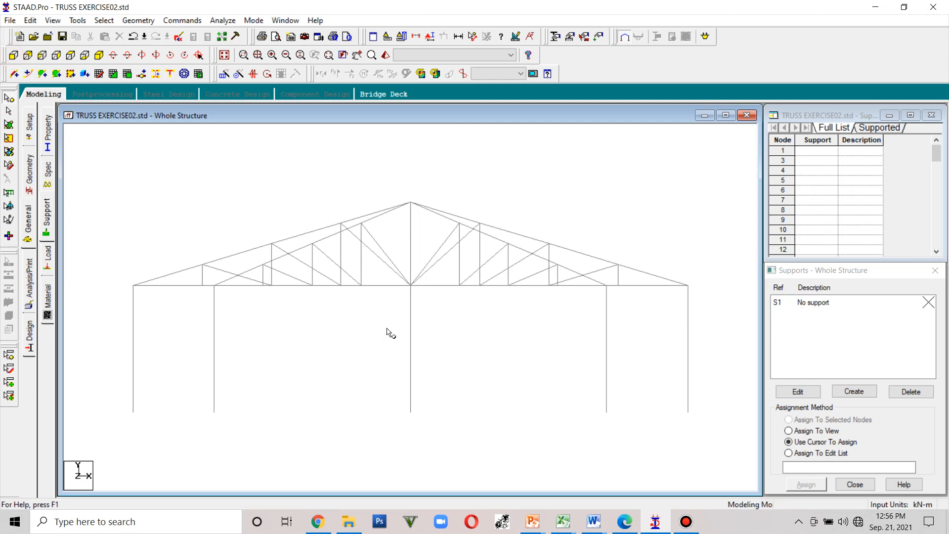
pyautogui.click(853, 391)
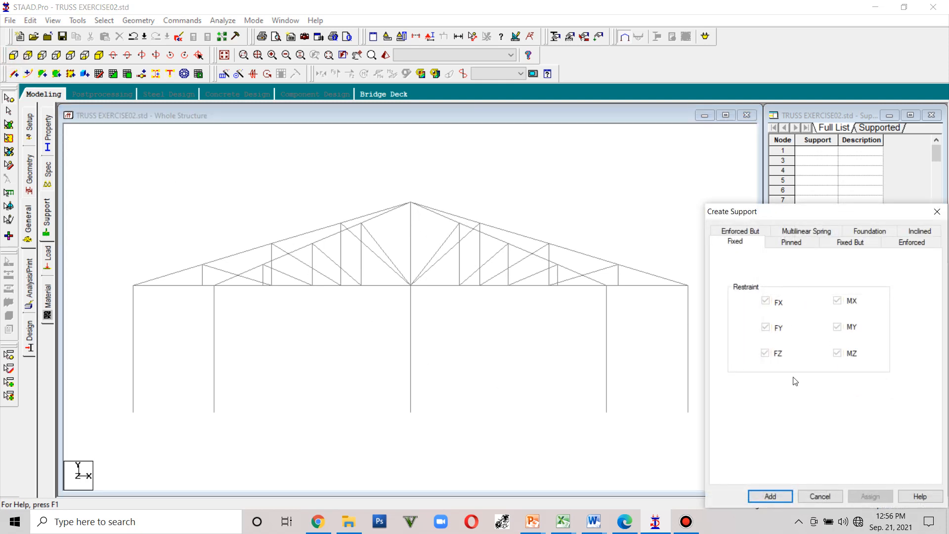
pyautogui.click(790, 241)
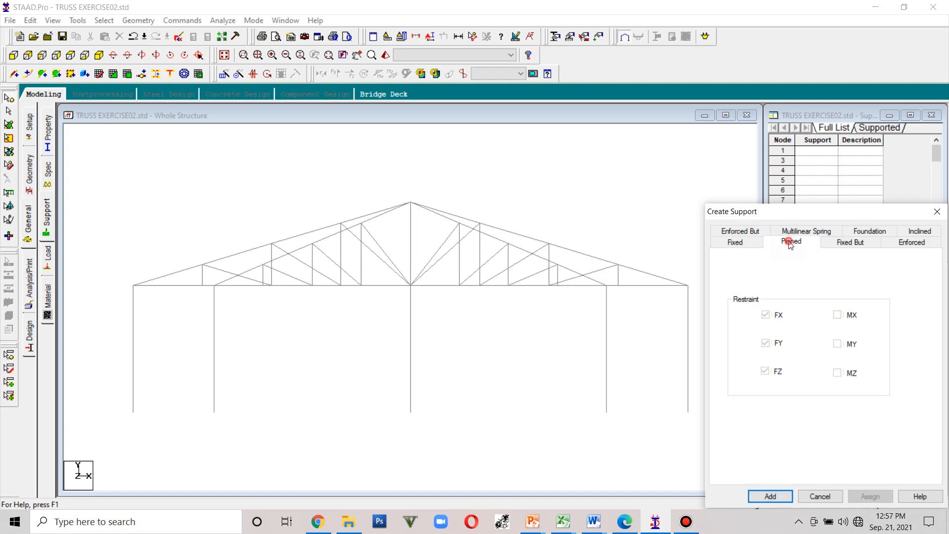
pyautogui.click(844, 243)
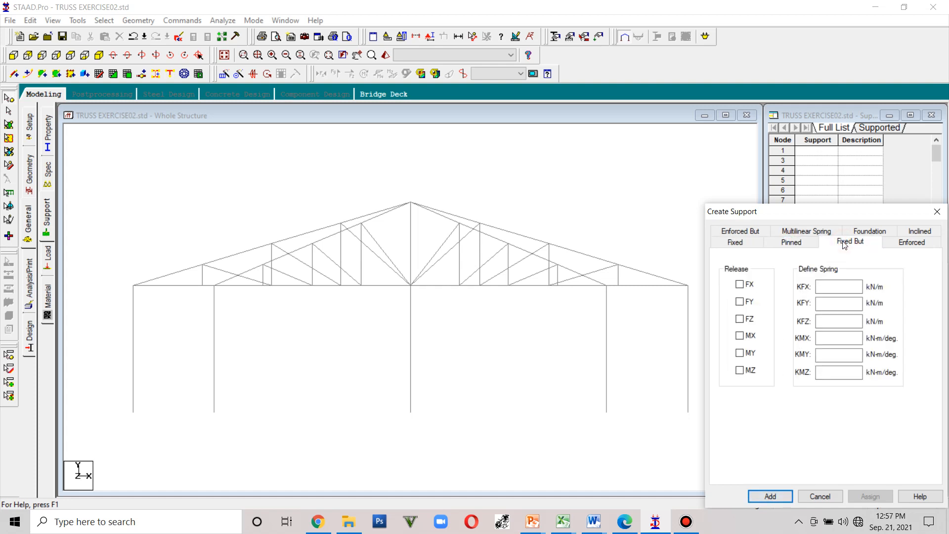
pyautogui.click(739, 284)
pyautogui.click(739, 319)
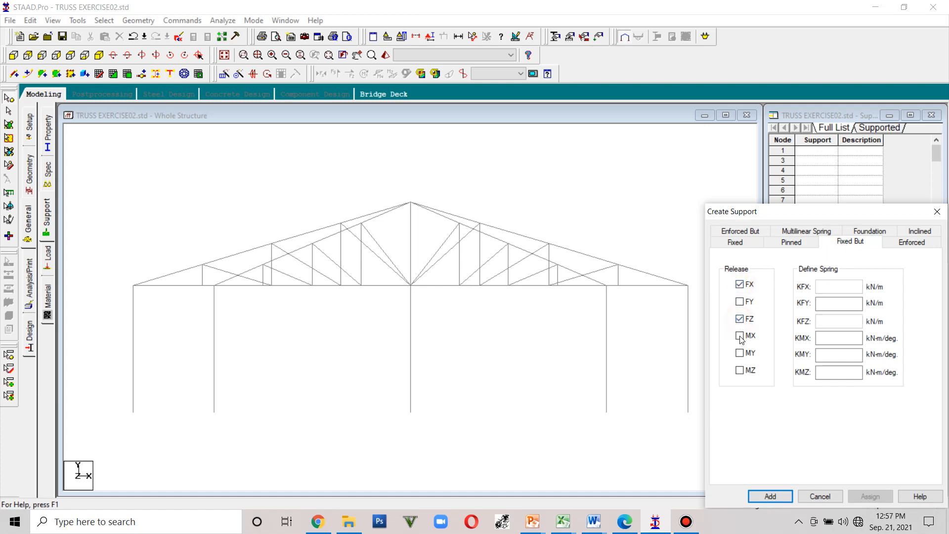
pyautogui.click(740, 335)
pyautogui.click(740, 353)
pyautogui.click(740, 371)
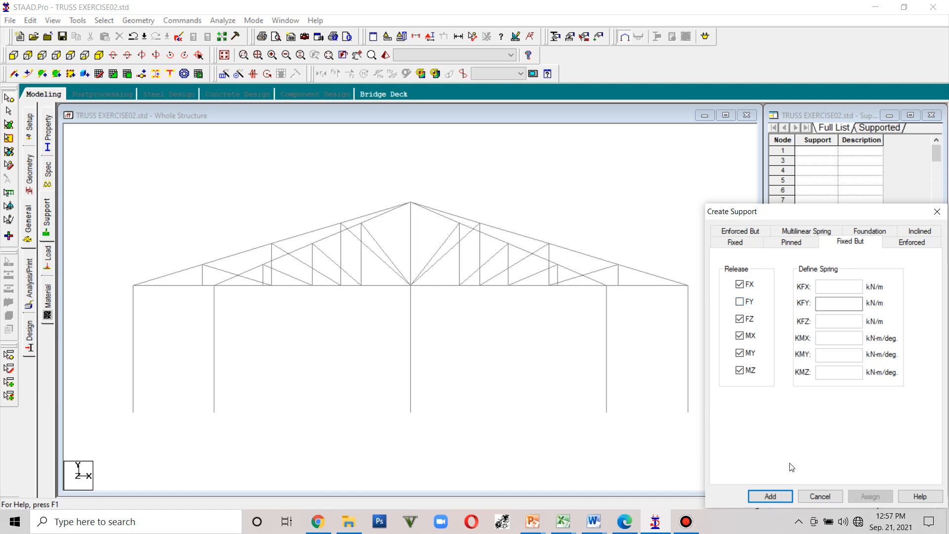
pyautogui.click(780, 497)
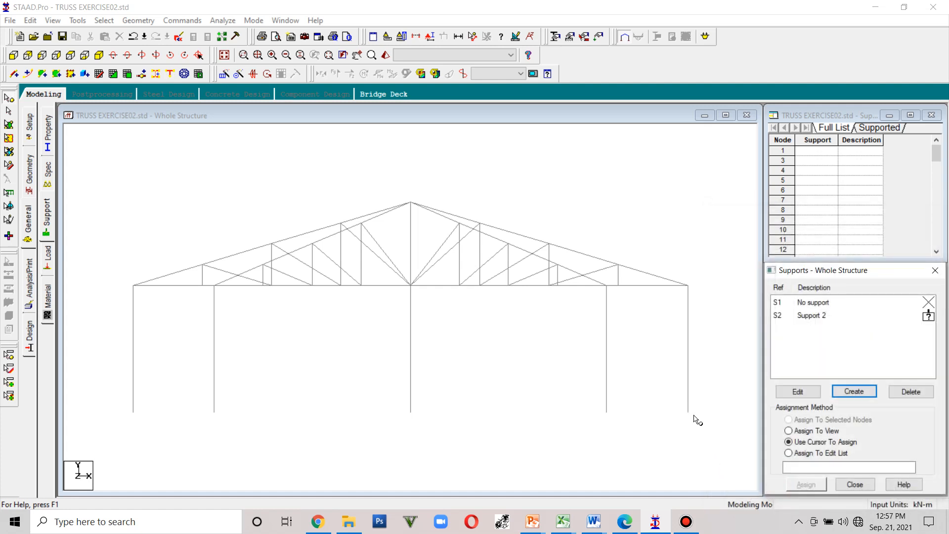
# - Assign Support 2 to two column base nodes by picking them one at a time
pyautogui.click(809, 315)
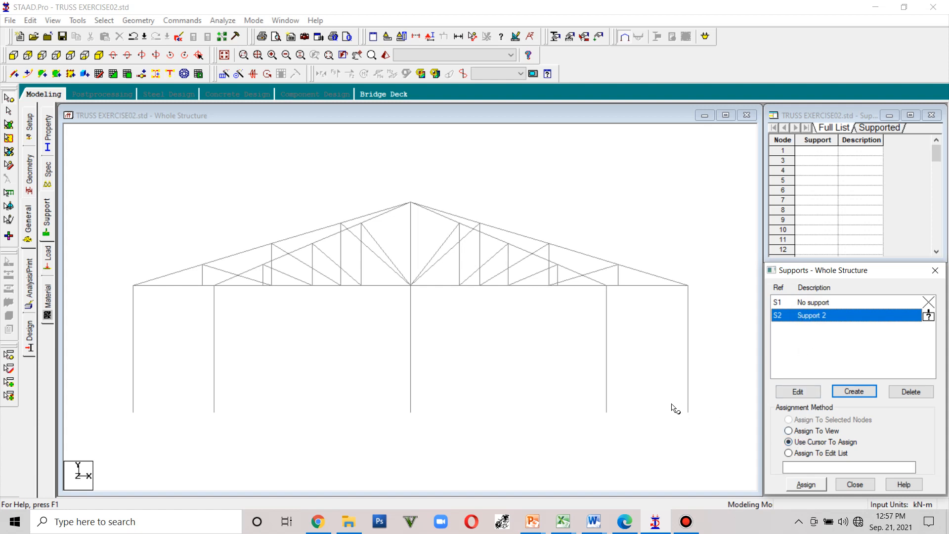
pyautogui.click(806, 483)
pyautogui.click(688, 413)
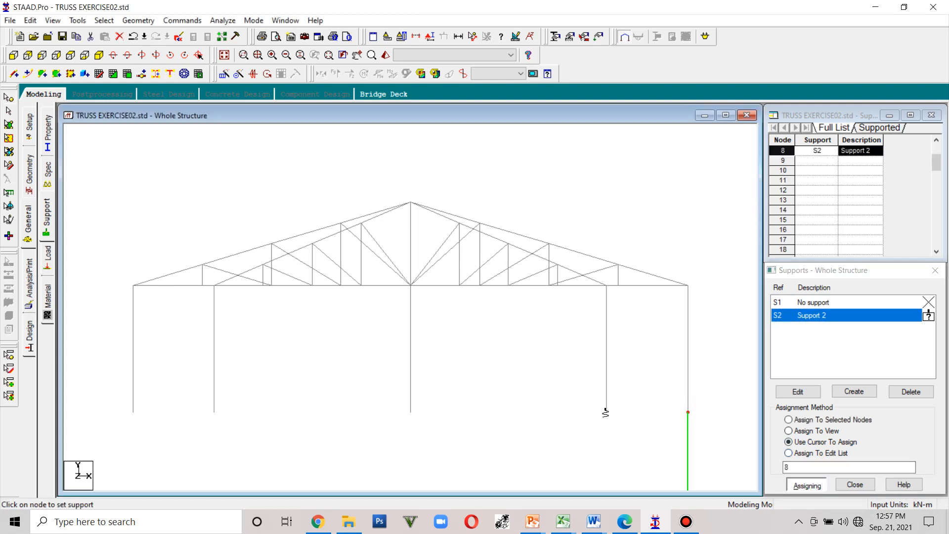
pyautogui.click(607, 412)
# - Select all column base nodes and assign Support 2 to them
pyautogui.scroll(-3, 611, 398)
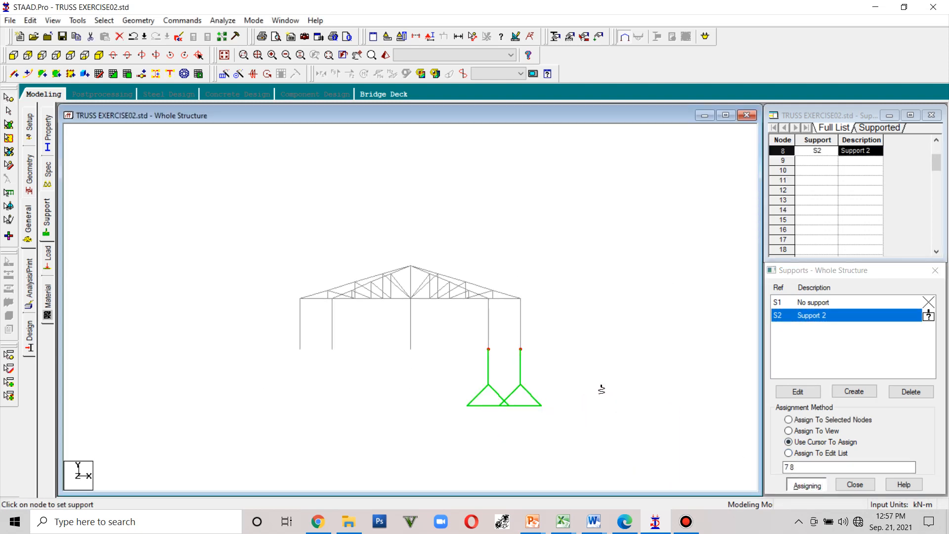
pyautogui.press('Down')
pyautogui.press('Down')
pyautogui.press('Down')
pyautogui.press('Down')
pyautogui.press('Down')
pyautogui.press('Down')
pyautogui.press('Down')
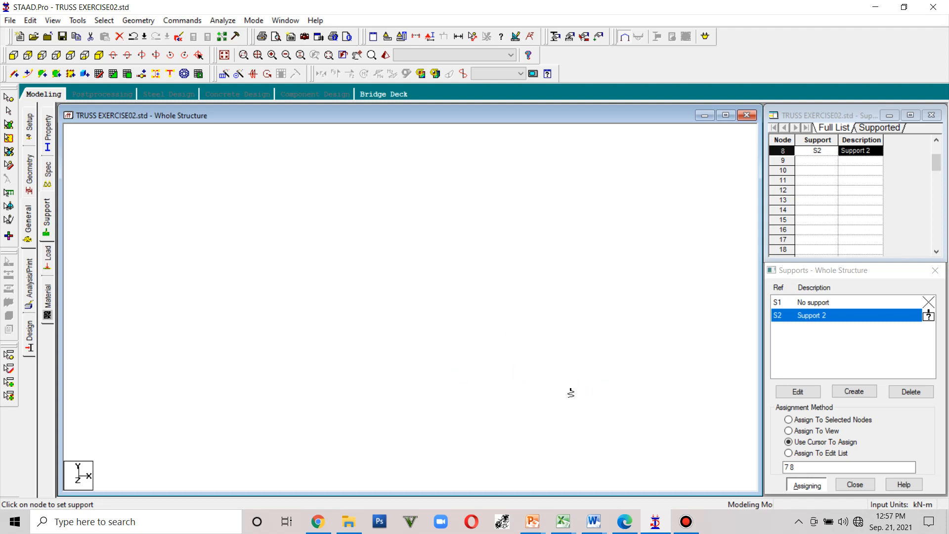
pyautogui.press('Up')
pyautogui.press('Up')
pyautogui.press('Up')
pyautogui.press('Up')
pyautogui.press('Up')
pyautogui.press('Up')
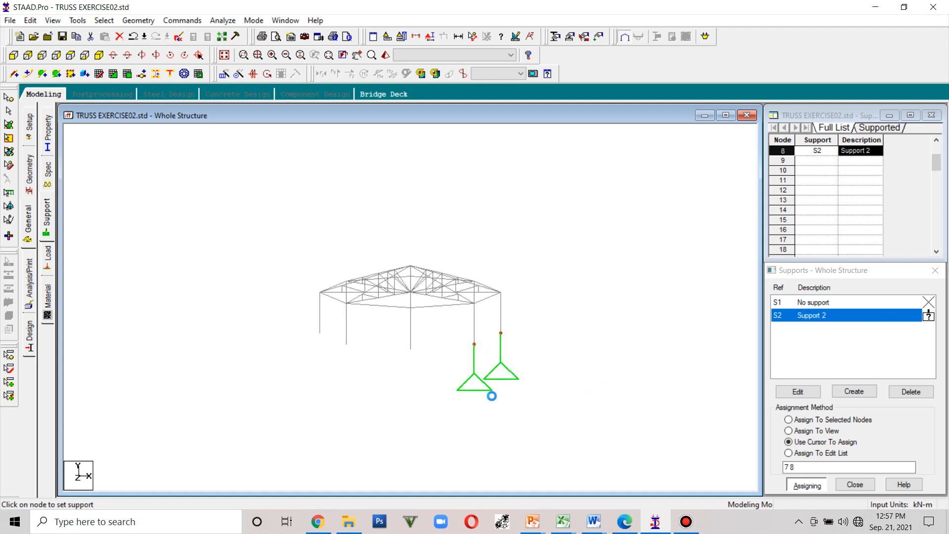
pyautogui.press('Up')
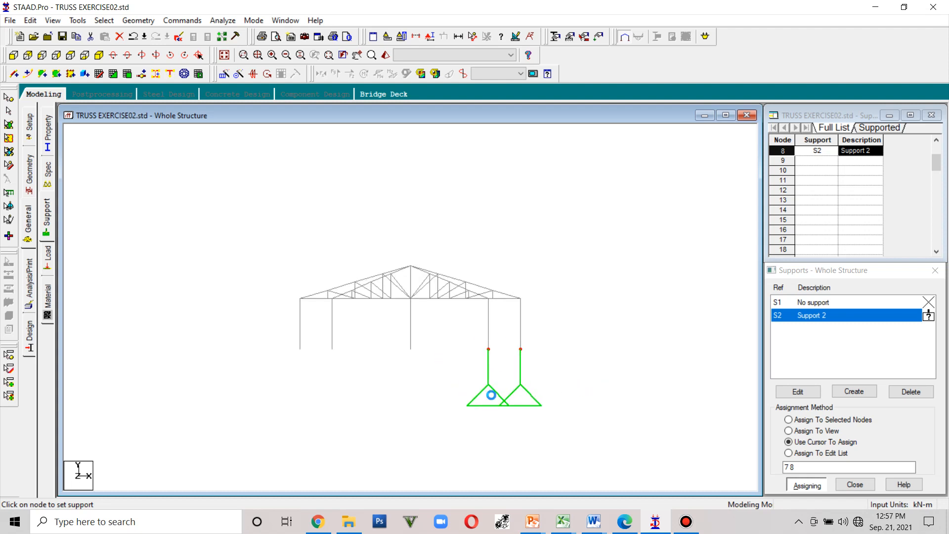
pyautogui.click(8, 97)
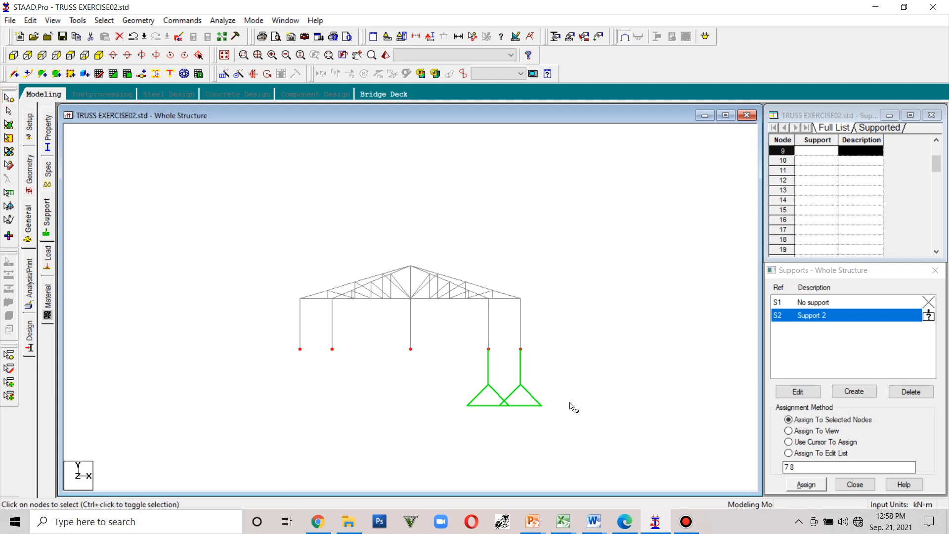
pyautogui.click(814, 487)
pyautogui.click(862, 413)
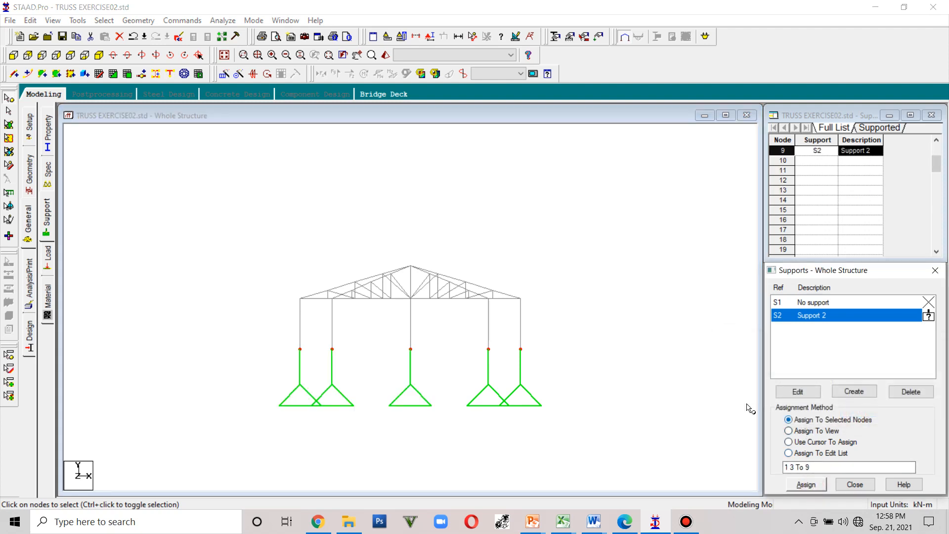
# - Create a fixed support in an isometric view
pyautogui.press('F4')
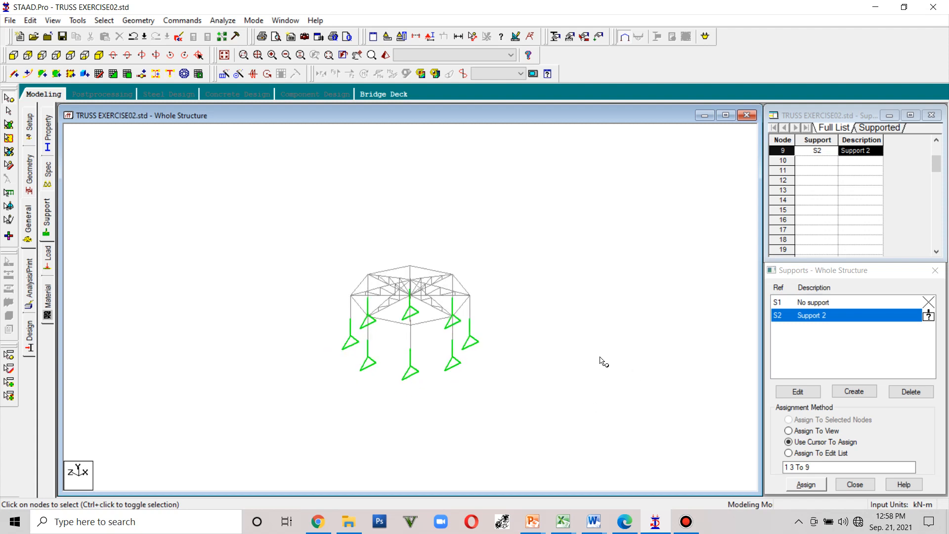
pyautogui.click(852, 391)
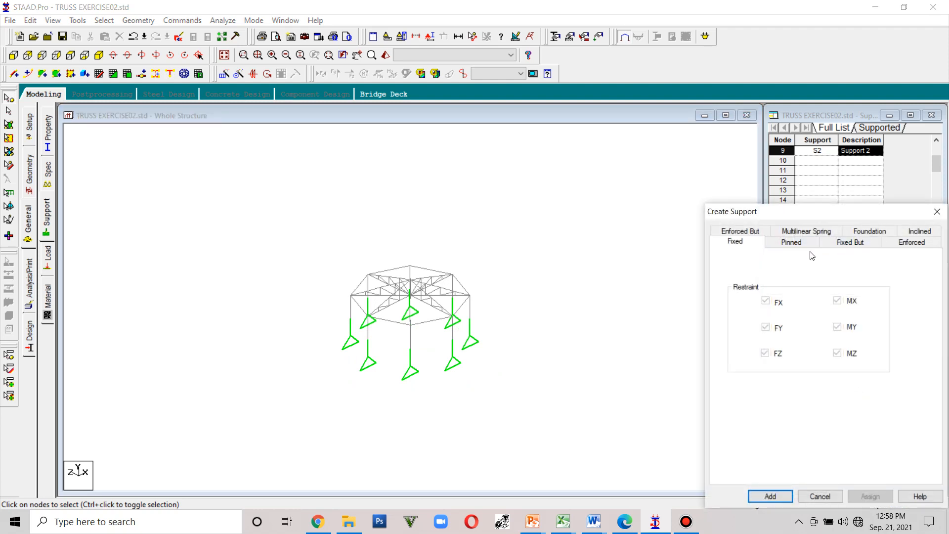
pyautogui.click(777, 493)
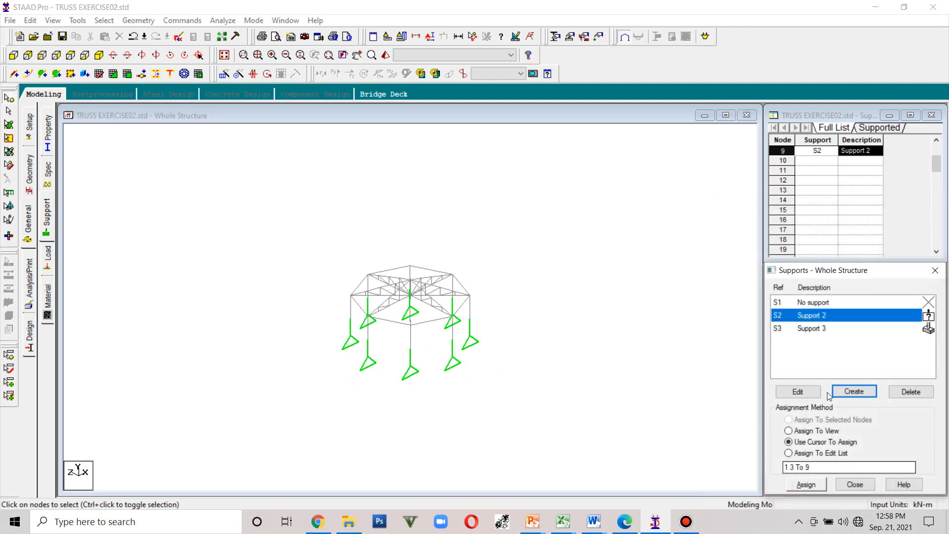
# - Window-select all column base nodes in the front view and assign Support 3 to them
pyautogui.click(819, 329)
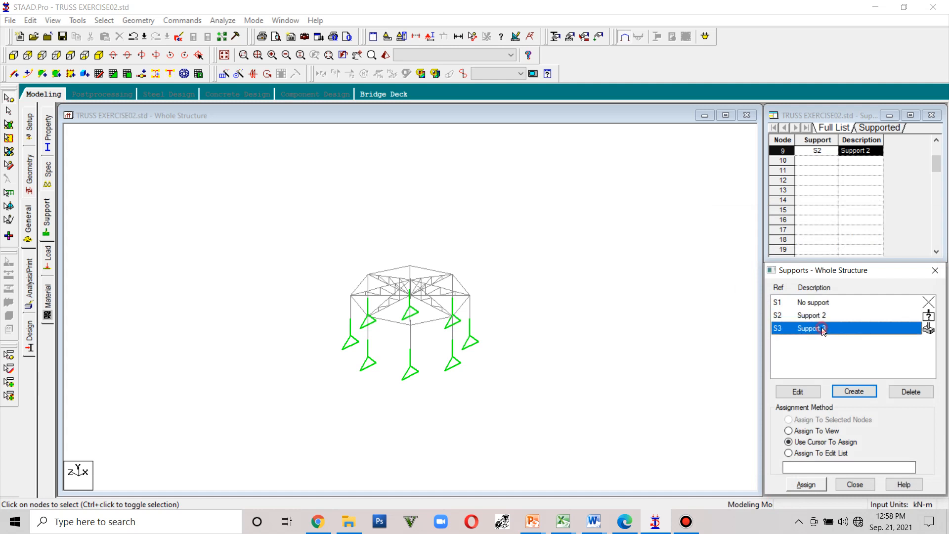
pyautogui.click(814, 489)
pyautogui.click(12, 54)
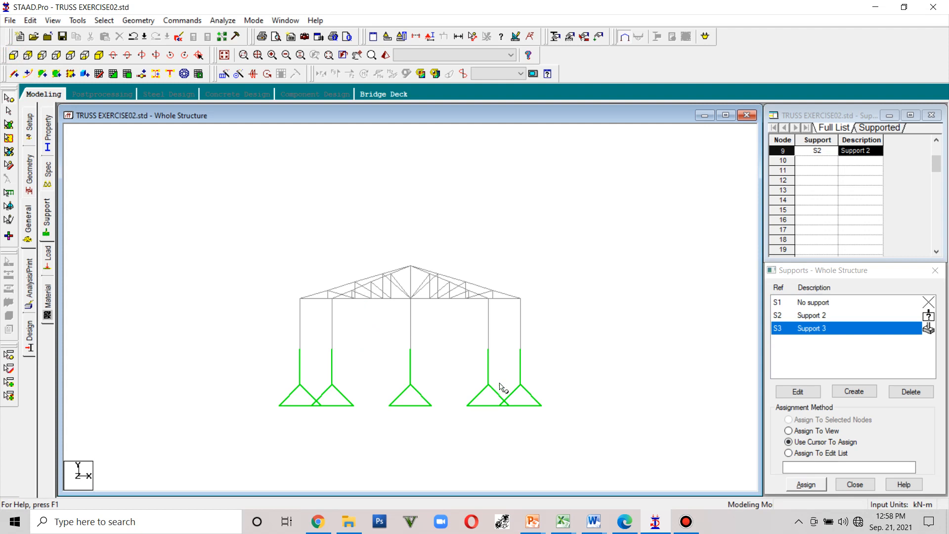
pyautogui.moveTo(387, 356); pyautogui.dragTo(286, 343)
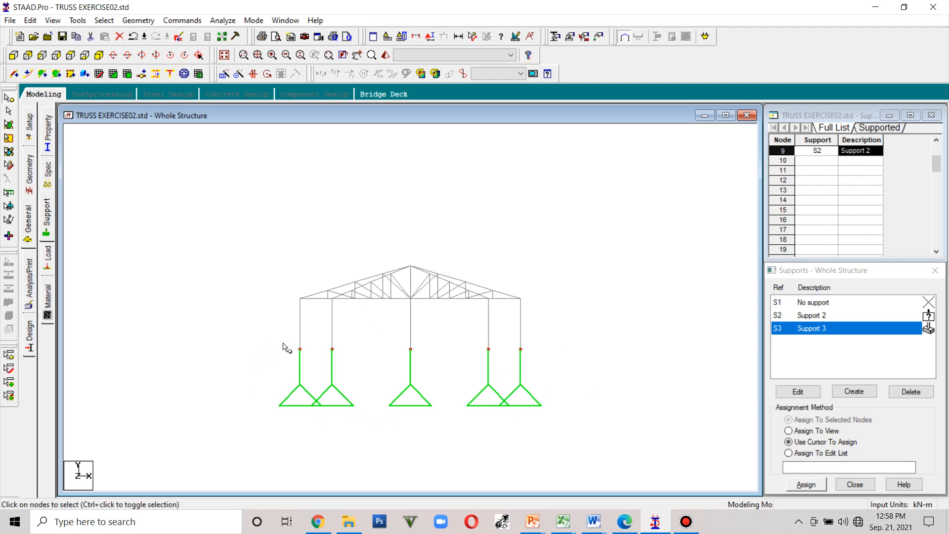
pyautogui.click(805, 484)
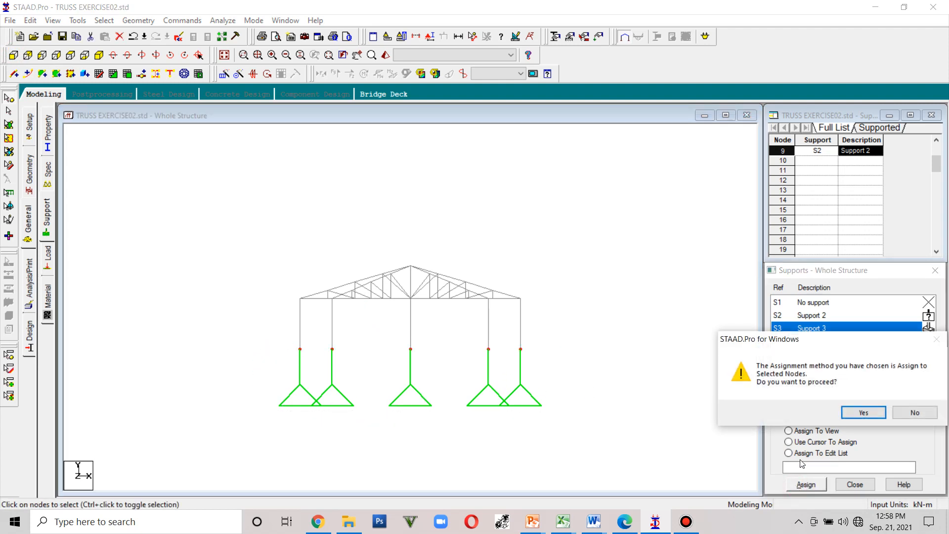
pyautogui.click(862, 415)
pyautogui.scroll(1, 411, 375)
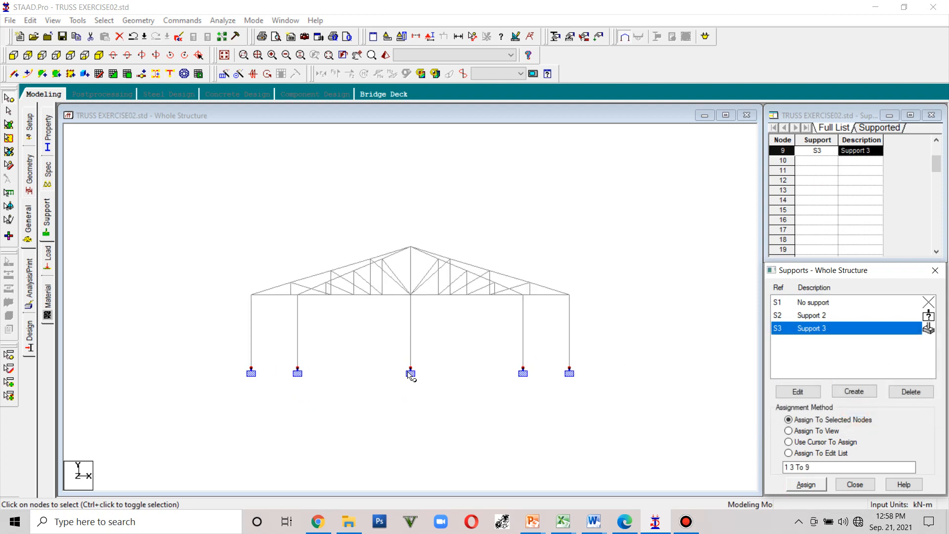
pyautogui.click(362, 377)
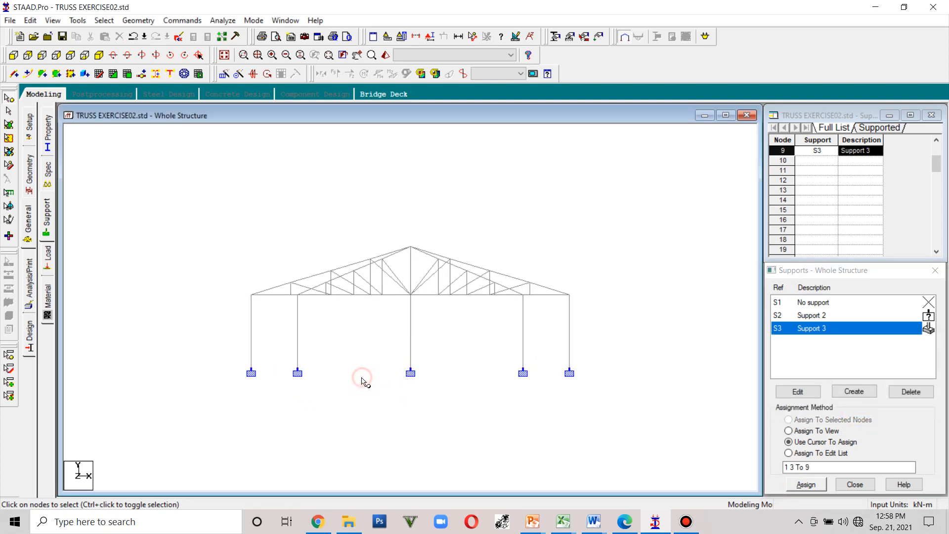
# - Rotate the view to examine the circular truss in 3D
pyautogui.scroll(-2, 361, 377)
pyautogui.press('Down')
pyautogui.press('Left')
pyautogui.press('Up')
pyautogui.press('Left')
pyautogui.press('Up')
pyautogui.press('Down')
pyautogui.press('Down')
pyautogui.press('Down')
pyautogui.press('Down')
pyautogui.press('Down')
pyautogui.press('Down')
pyautogui.press('Down')
pyautogui.press('Down')
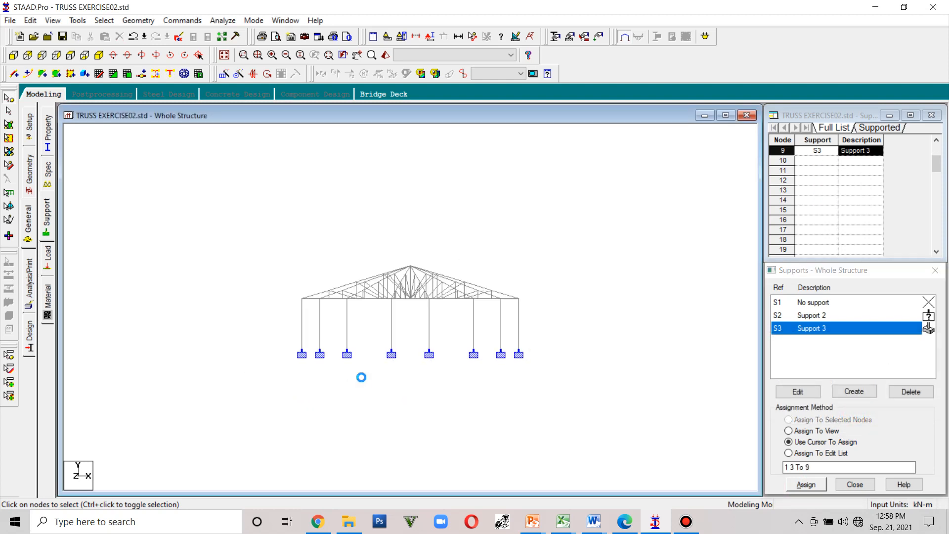
pyautogui.press('Left')
pyautogui.press('Left')
pyautogui.press('Left')
pyautogui.press('Left')
pyautogui.press('Left')
pyautogui.press('Left')
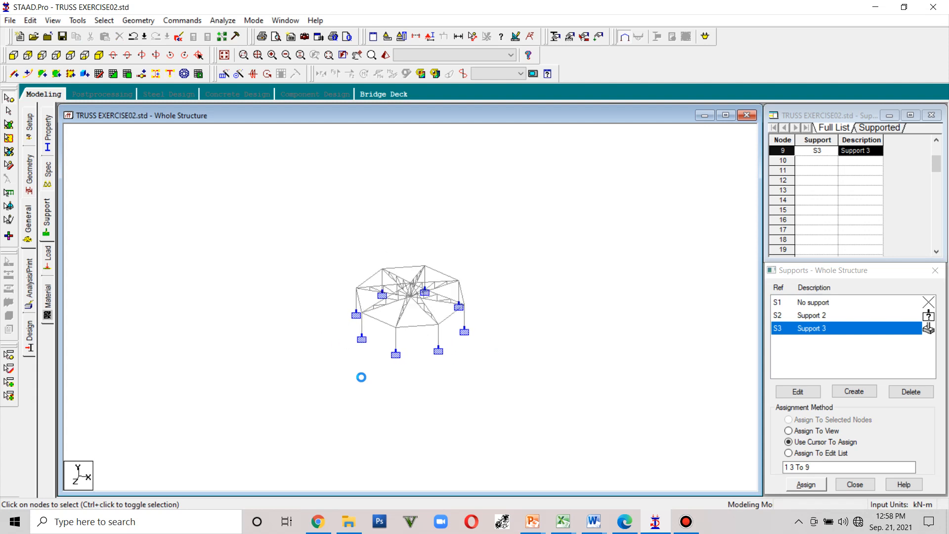
pyautogui.press('Left')
pyautogui.press('Left')
pyautogui.press('Left')
pyautogui.press('Left')
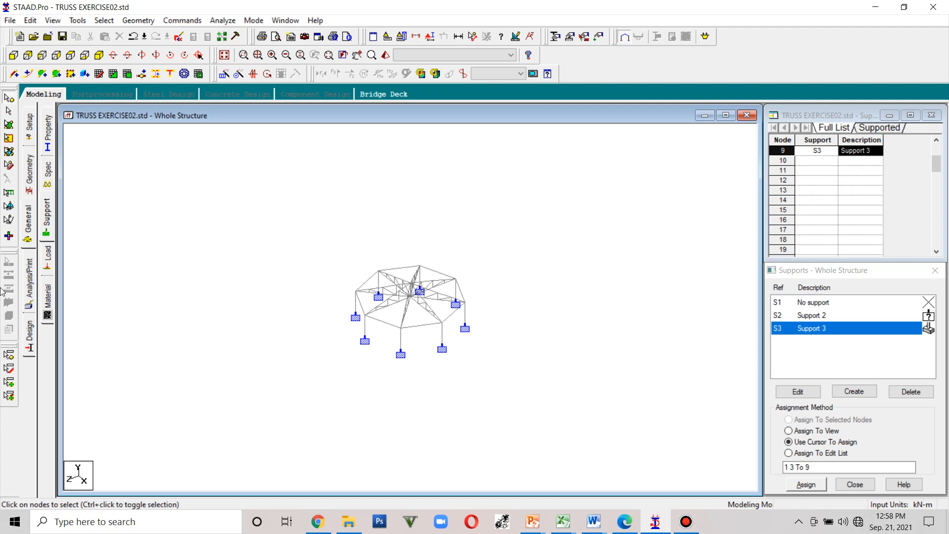
# - Open the Load page and expand and collapse the Definitions and Load Cases Details entries
pyautogui.click(47, 273)
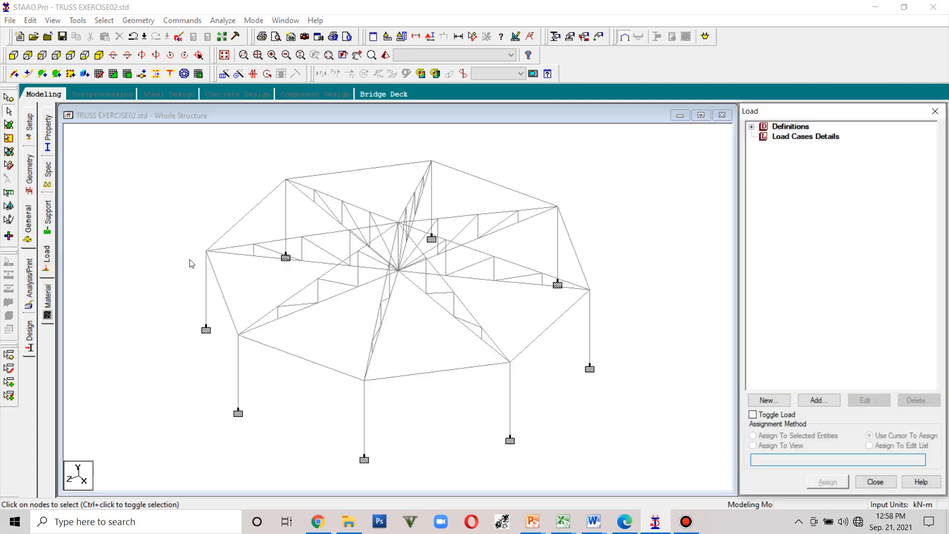
pyautogui.click(805, 137)
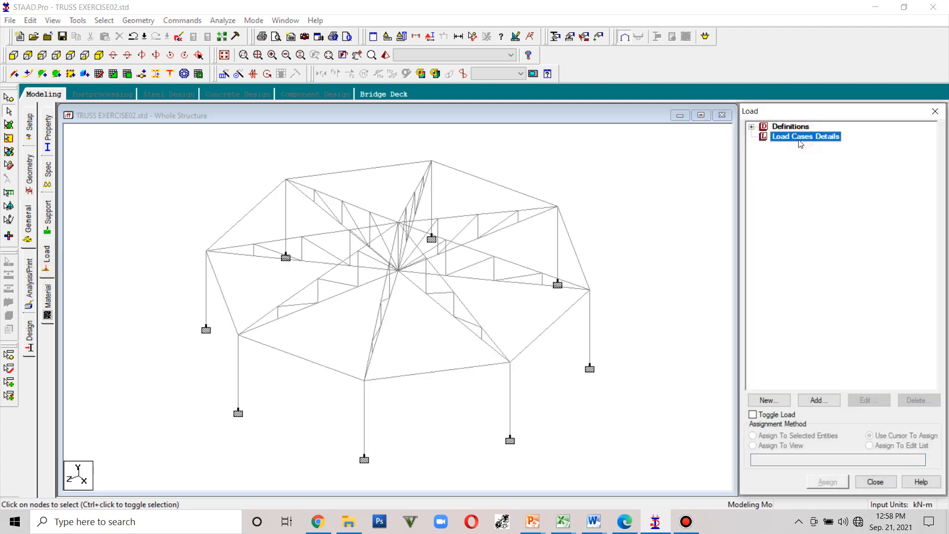
pyautogui.click(752, 127)
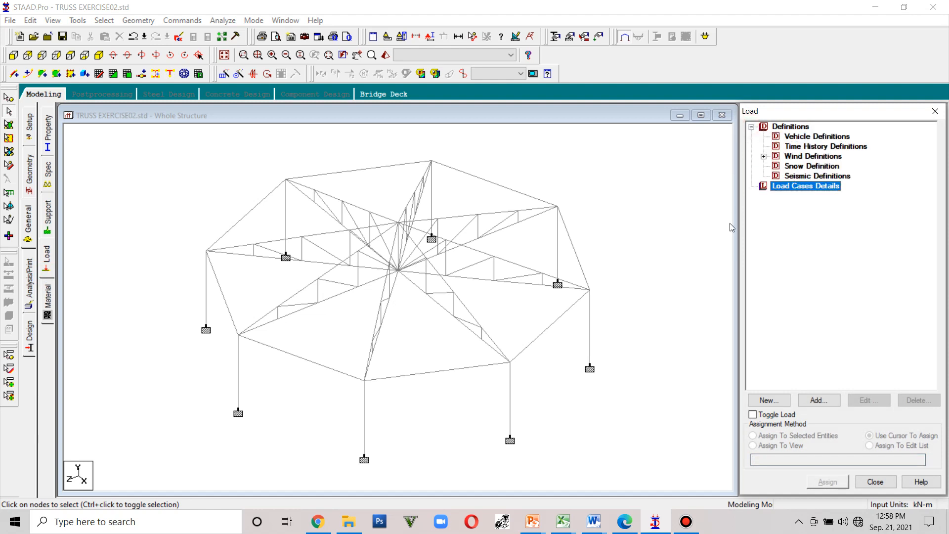
pyautogui.click(751, 127)
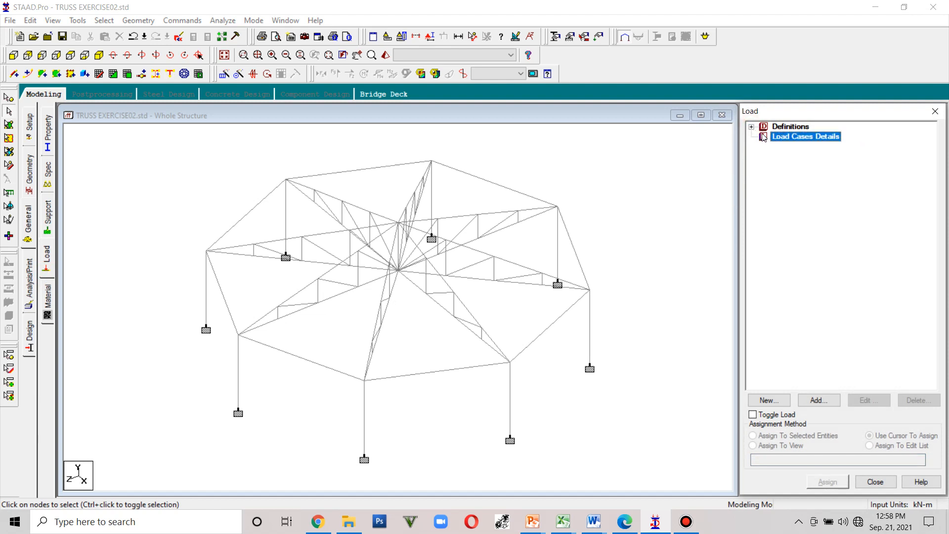
pyautogui.click(752, 127)
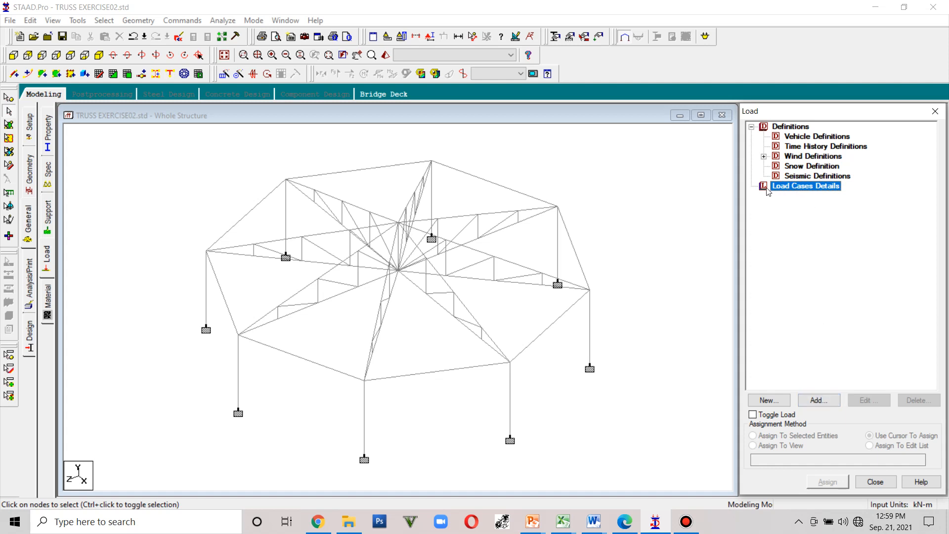
pyautogui.click(787, 127)
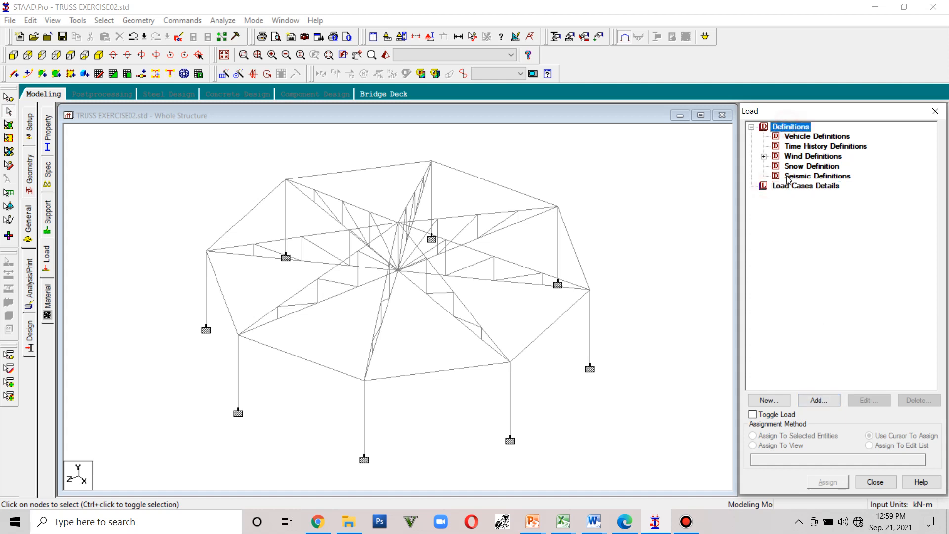
# - Add primary load case 1 with Dead loading type titled DL
pyautogui.click(790, 187)
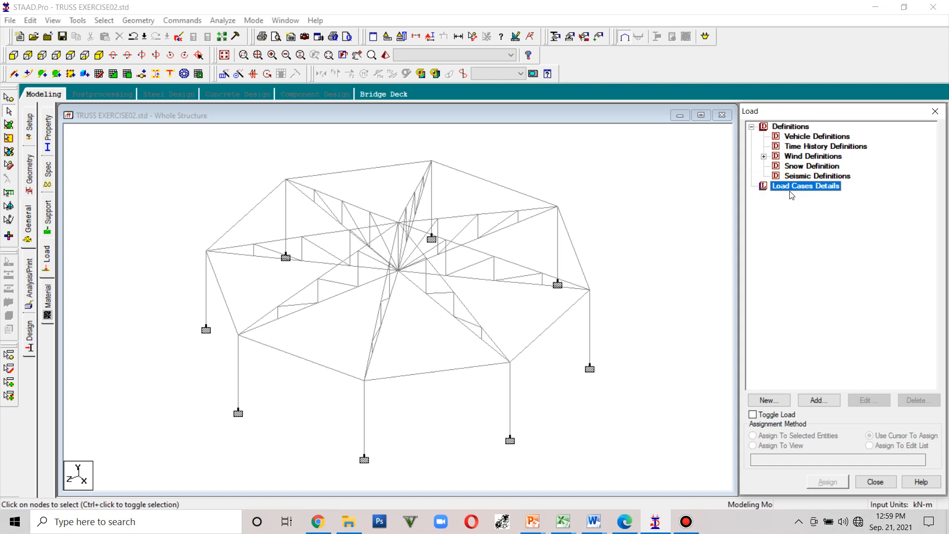
pyautogui.click(813, 403)
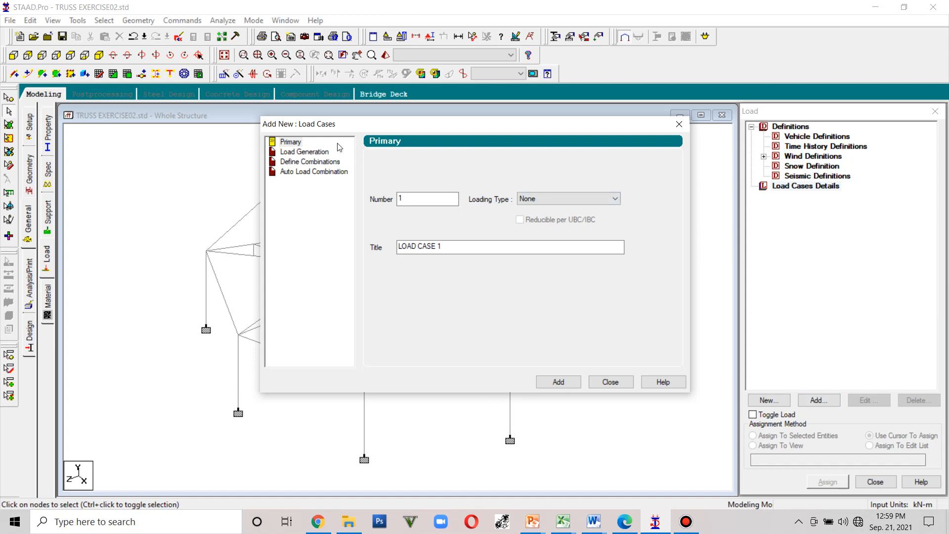
pyautogui.click(290, 142)
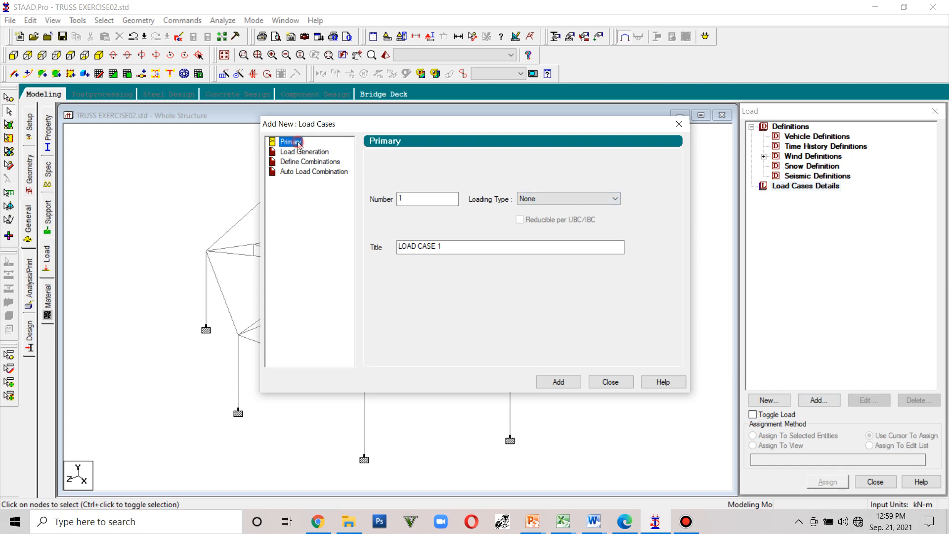
pyautogui.click(587, 199)
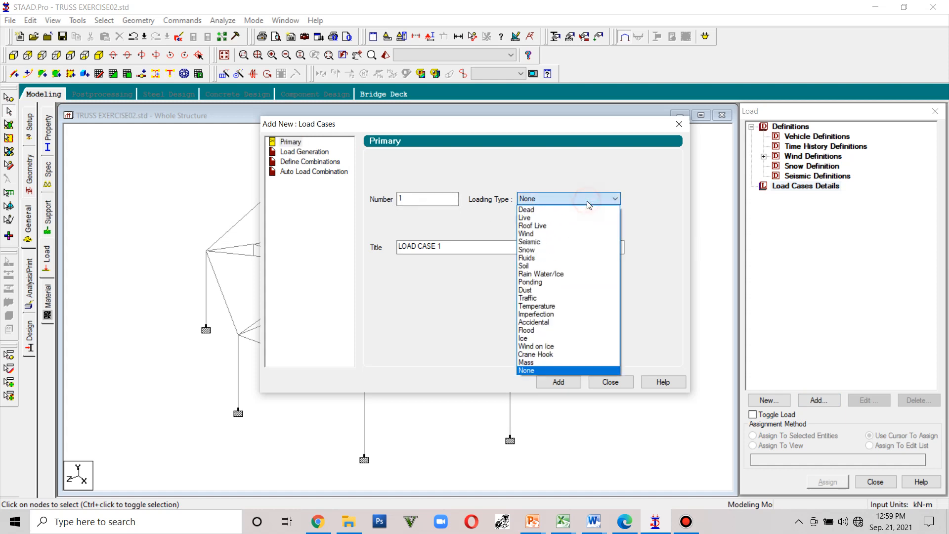
pyautogui.click(552, 210)
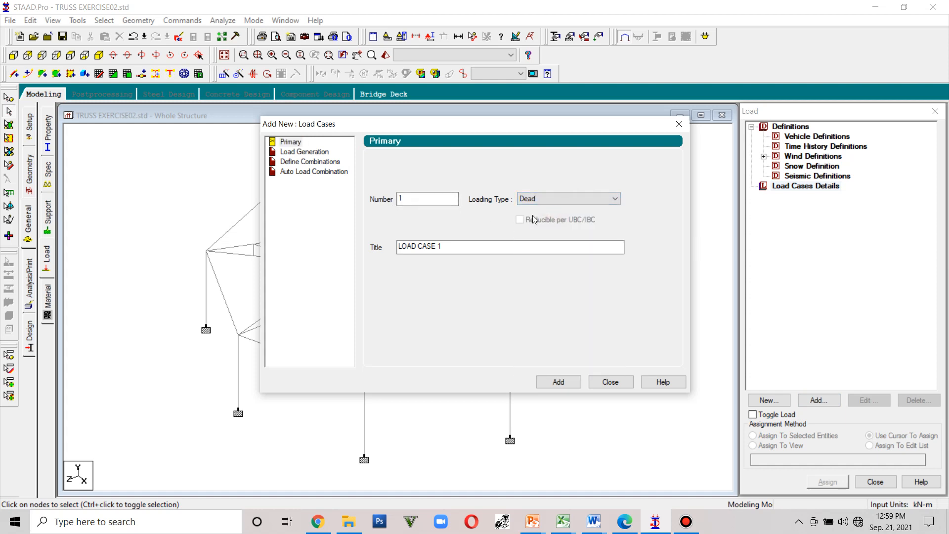
pyautogui.click(465, 245)
pyautogui.moveTo(426, 246); pyautogui.dragTo(391, 251)
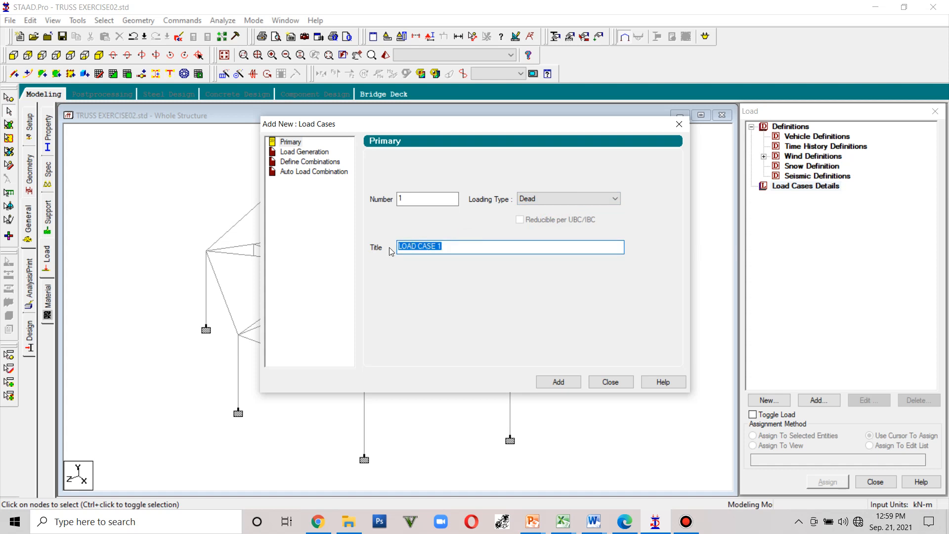
pyautogui.write('d')
pyautogui.press('BackSpace')
pyautogui.write('DL')
pyautogui.click(557, 382)
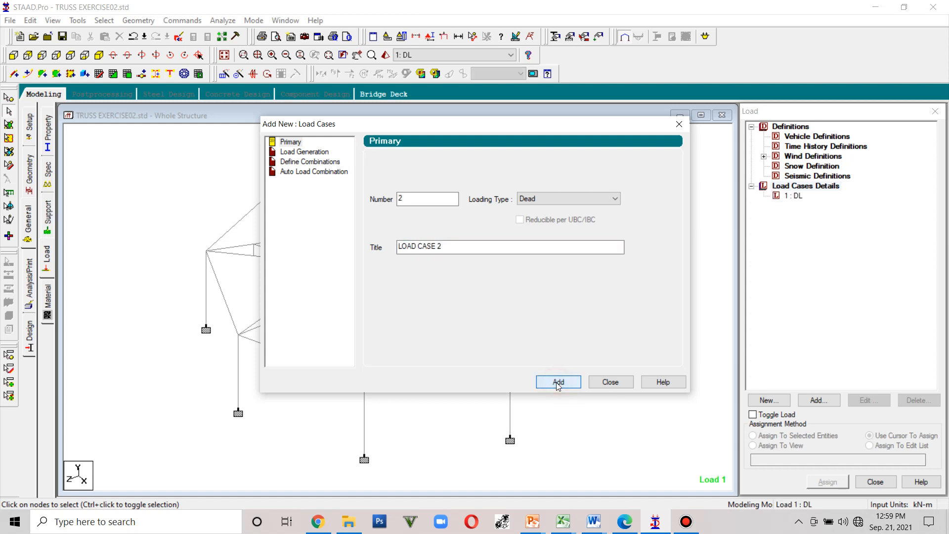
# - Add primary load case 2 with Live loading type, reducible per UBC/IBC, titled LL
pyautogui.click(569, 198)
pyautogui.click(539, 215)
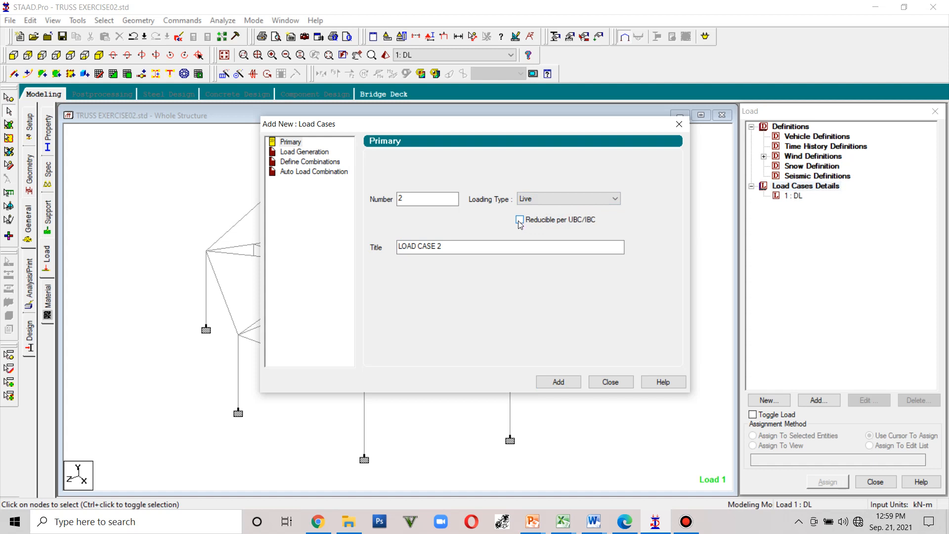
pyautogui.click(519, 219)
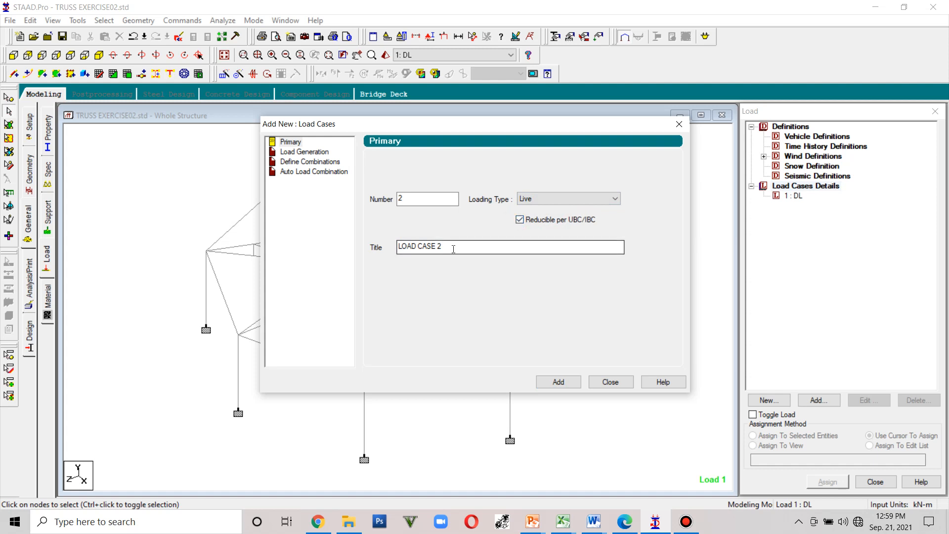
pyautogui.moveTo(521, 246); pyautogui.dragTo(394, 247)
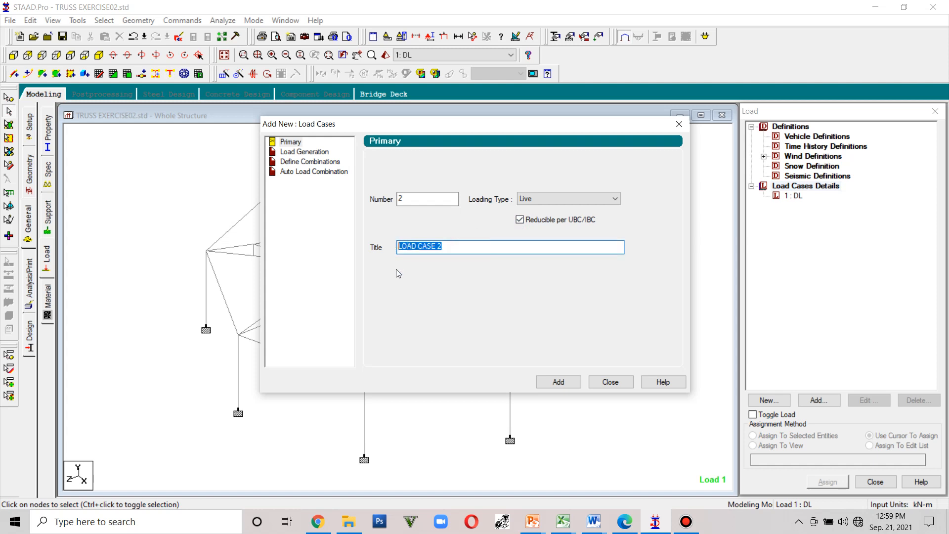
pyautogui.write('LL')
pyautogui.click(558, 382)
# - Add primary load case 3 with Wind loading type titled WL, then close the load dialogs
pyautogui.click(579, 198)
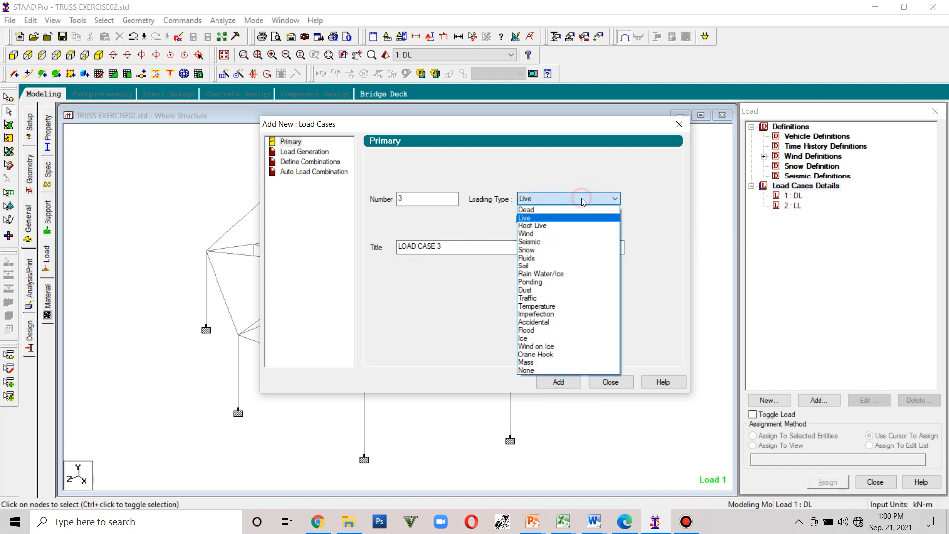
pyautogui.click(560, 233)
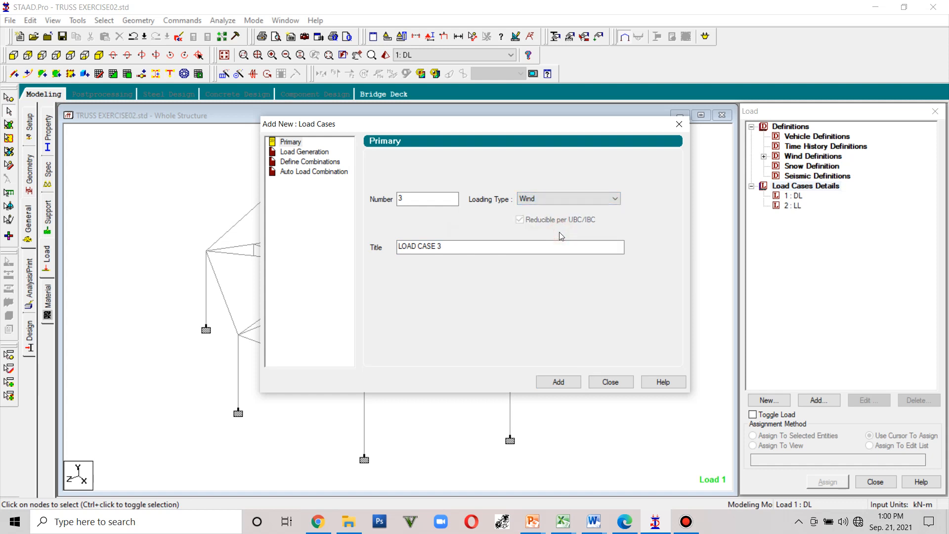
pyautogui.moveTo(445, 246); pyautogui.dragTo(397, 245)
pyautogui.write('W')
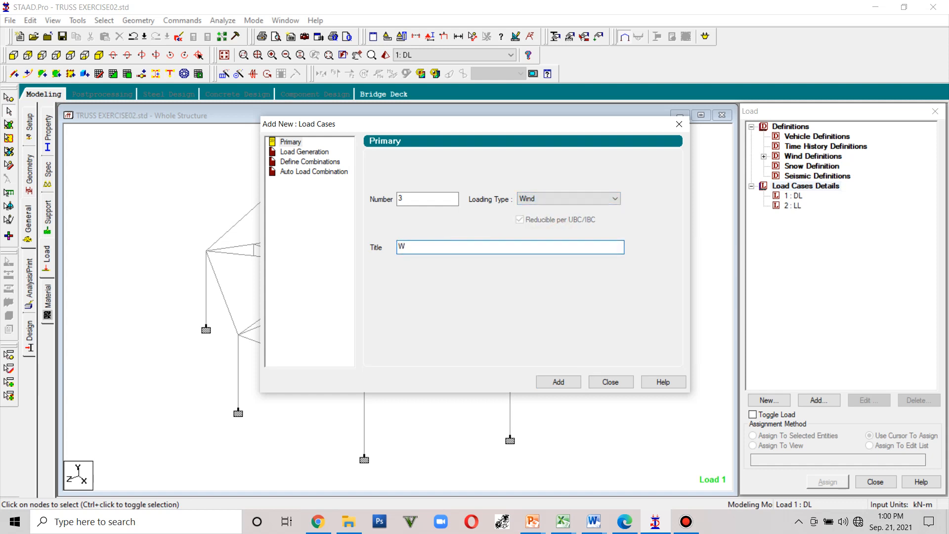
pyautogui.write('L')
pyautogui.click(561, 381)
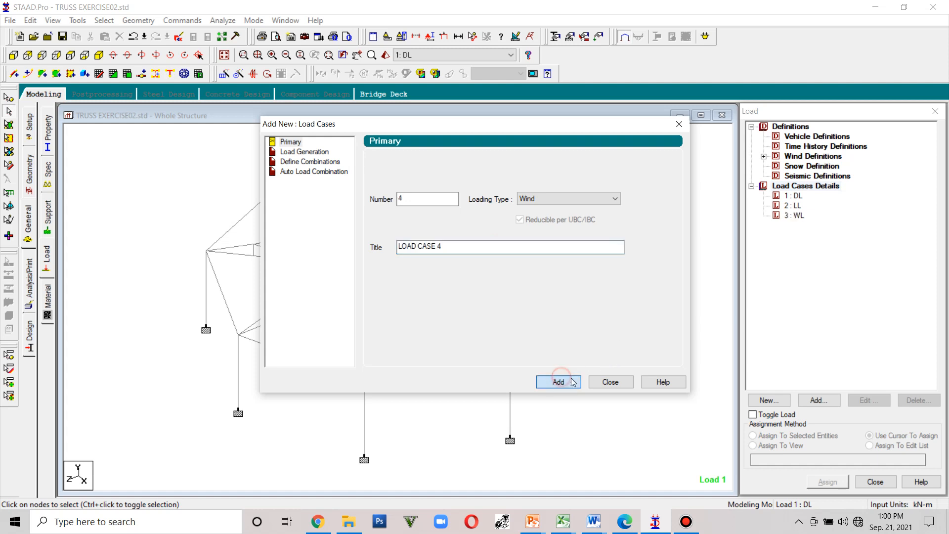
pyautogui.click(606, 382)
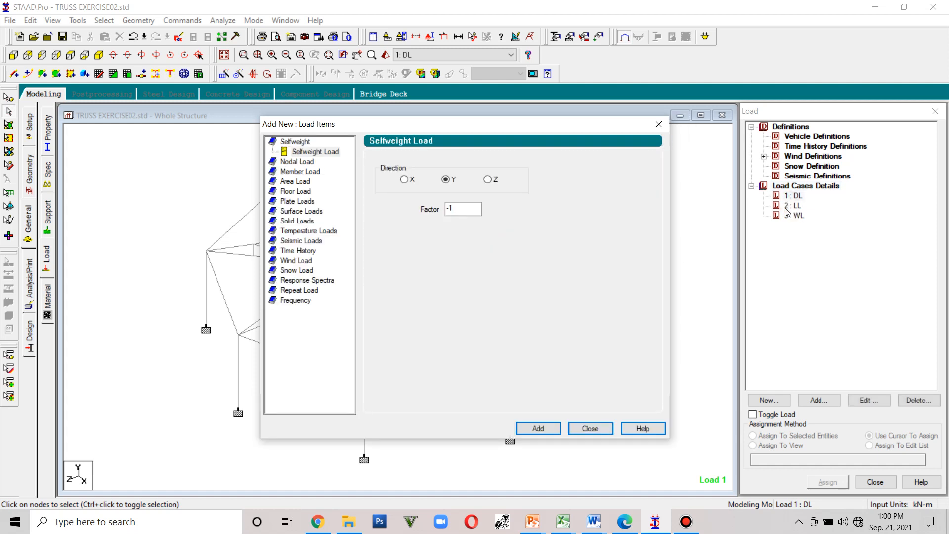
pyautogui.click(589, 427)
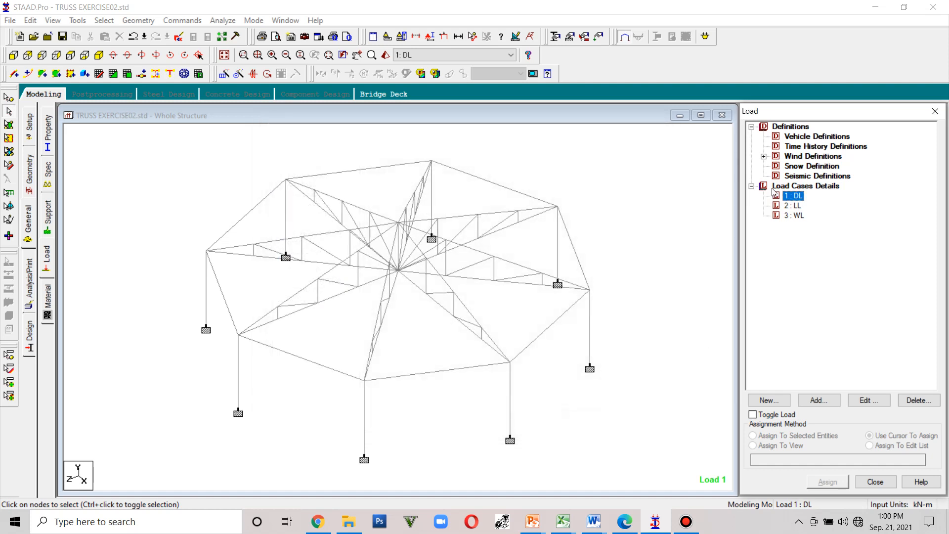
# - Add a selfweight load in the Y direction with factor -1 to load case DL
pyautogui.click(794, 205)
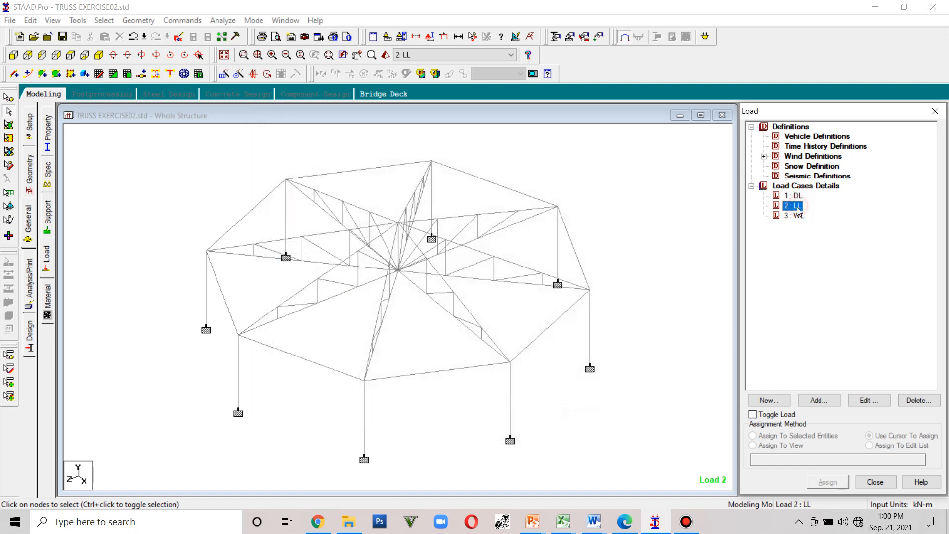
pyautogui.click(802, 215)
pyautogui.click(797, 196)
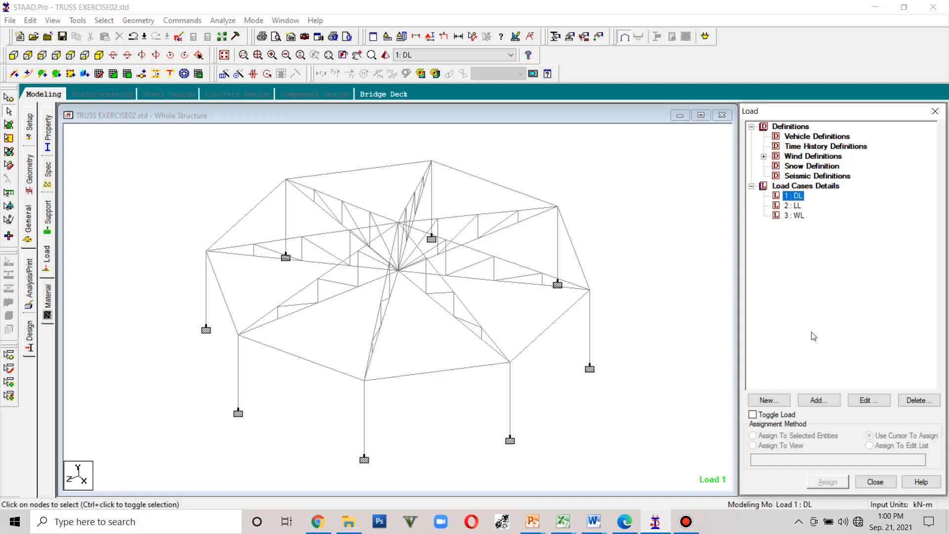
pyautogui.click(819, 399)
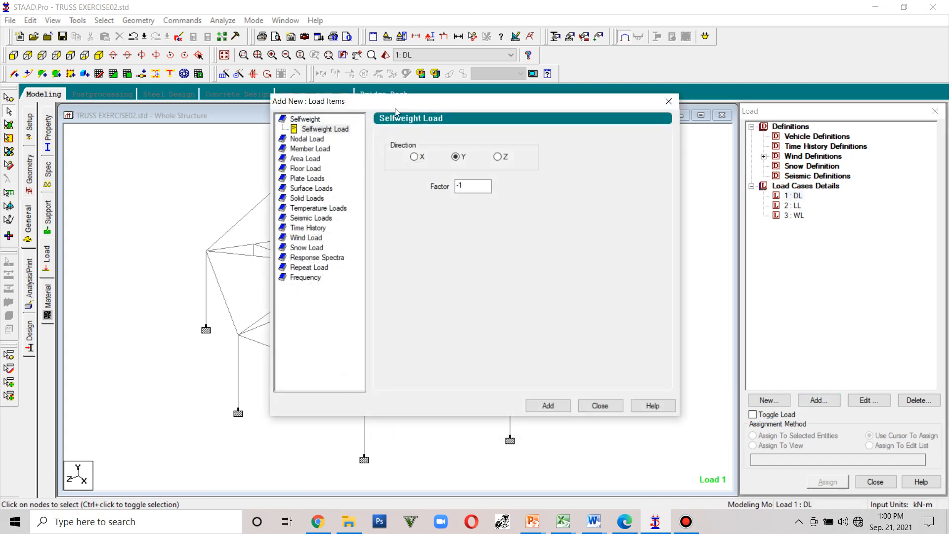
pyautogui.click(327, 131)
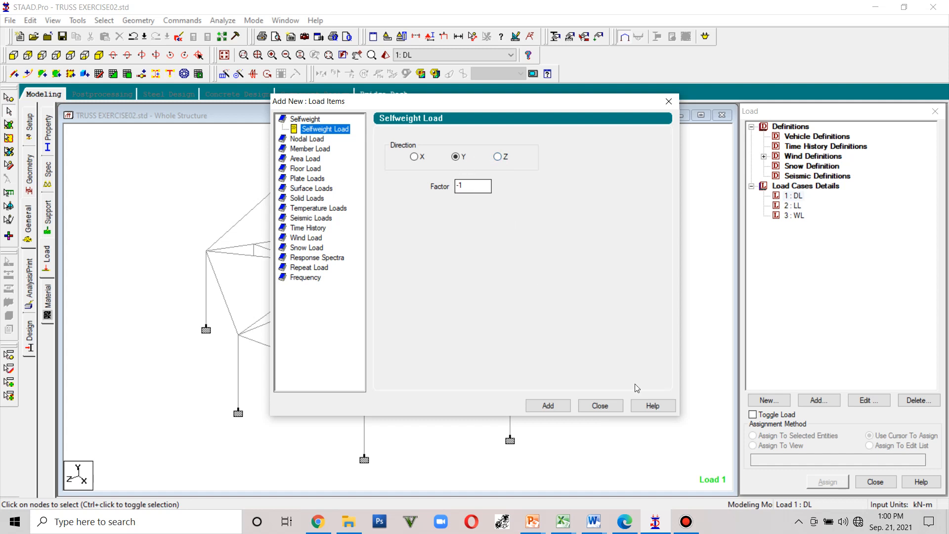
pyautogui.click(555, 405)
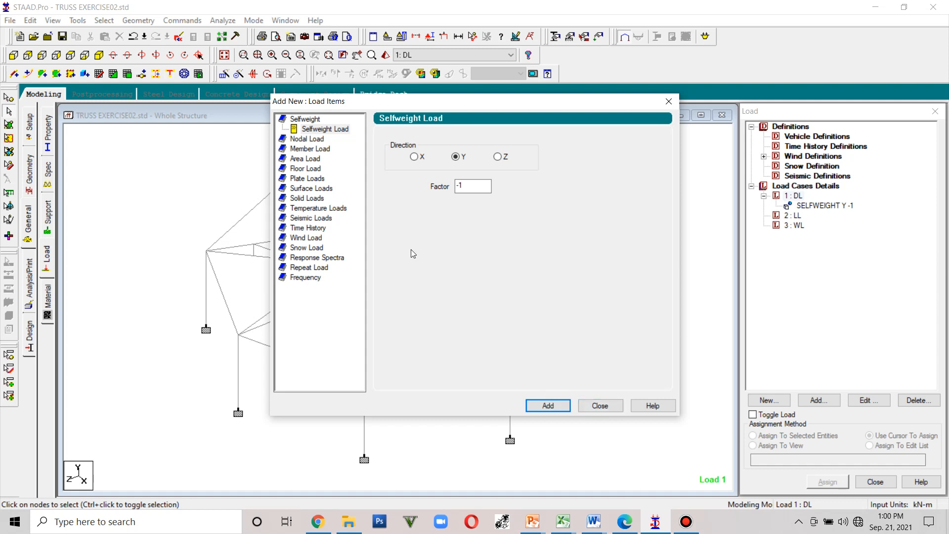
# - Add a nodal load with Fy of 20 kN to load case DL
pyautogui.click(312, 139)
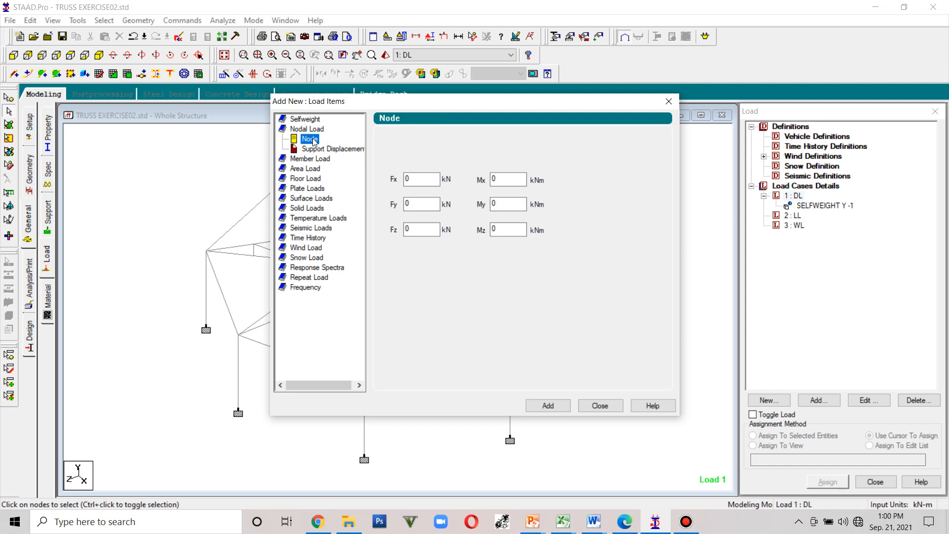
pyautogui.click(427, 205)
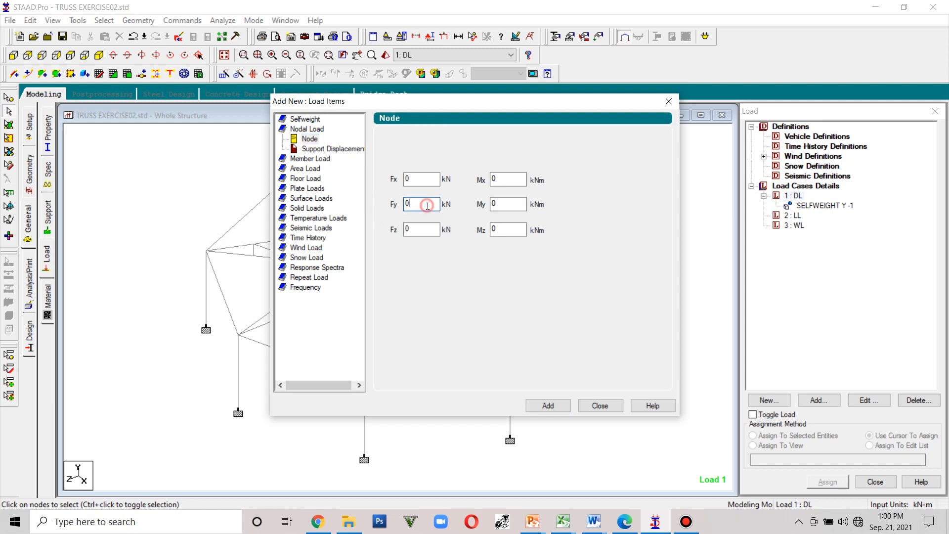
pyautogui.moveTo(428, 204); pyautogui.dragTo(404, 204)
pyautogui.write('20')
pyautogui.click(555, 407)
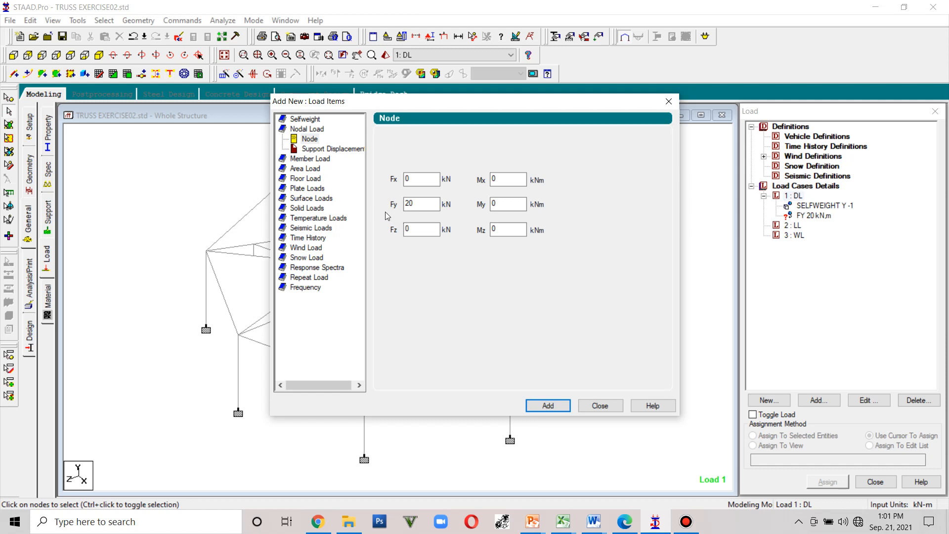
# - Add a uniform member force of -8.56 kN/m in the local Y direction to load case DL
pyautogui.click(313, 159)
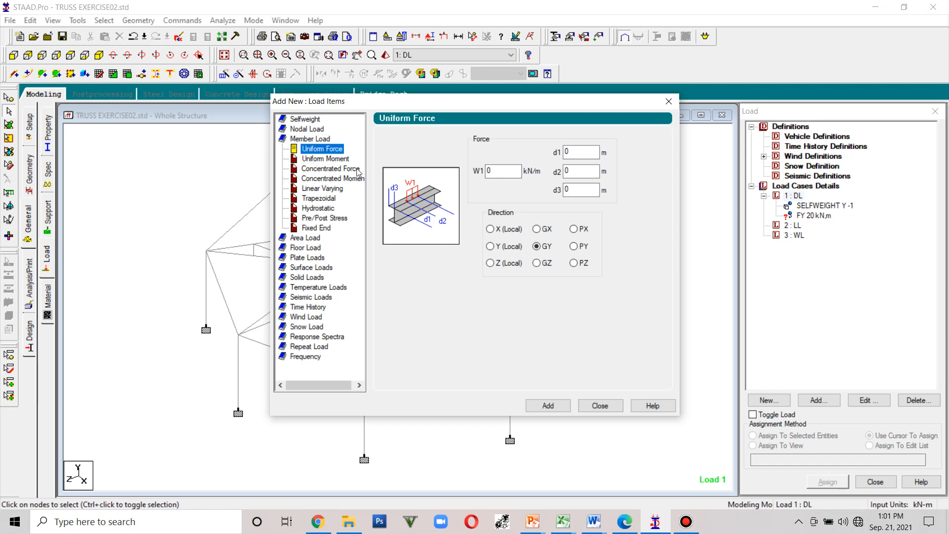
pyautogui.doubleClick(506, 169)
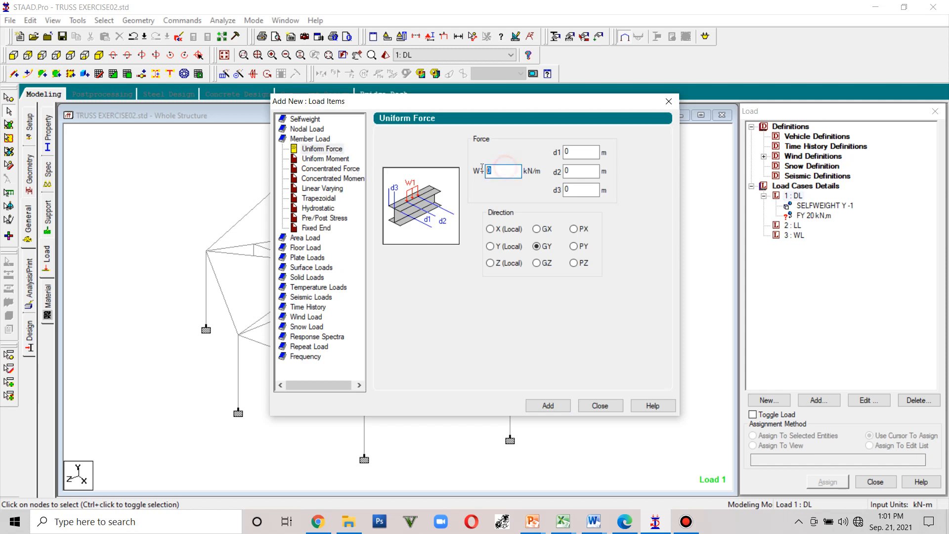
pyautogui.write('-8.56')
pyautogui.click(491, 247)
pyautogui.click(556, 408)
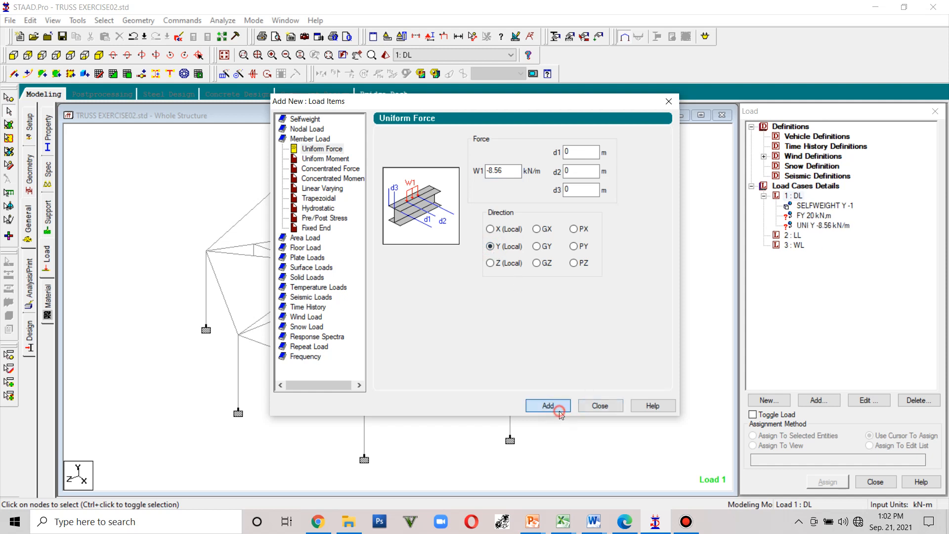
pyautogui.click(591, 408)
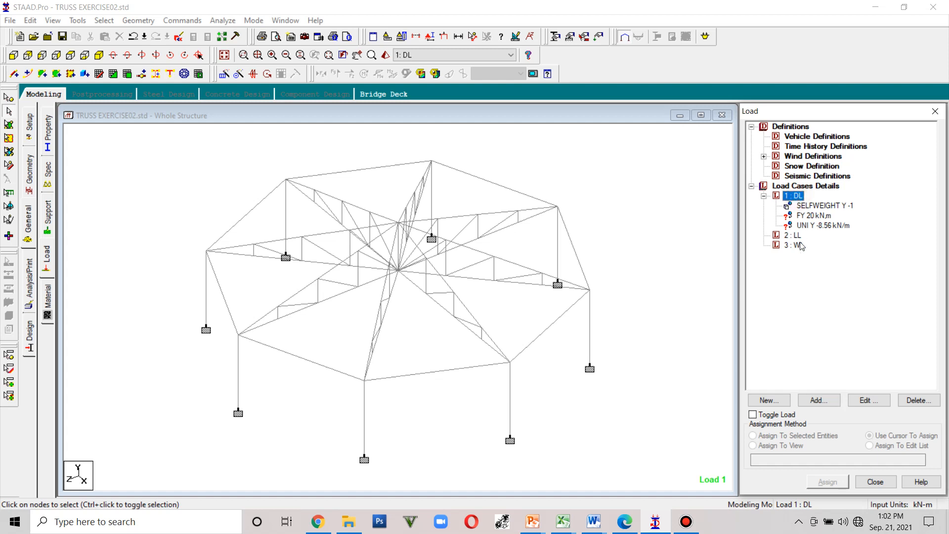
# - Delete the uniform member load from load case DL
pyautogui.click(811, 227)
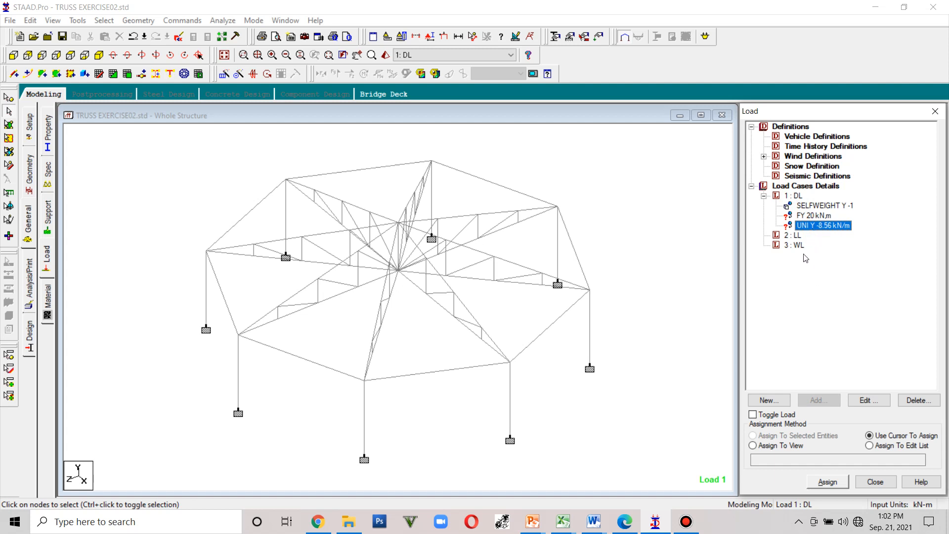
pyautogui.press('Delete')
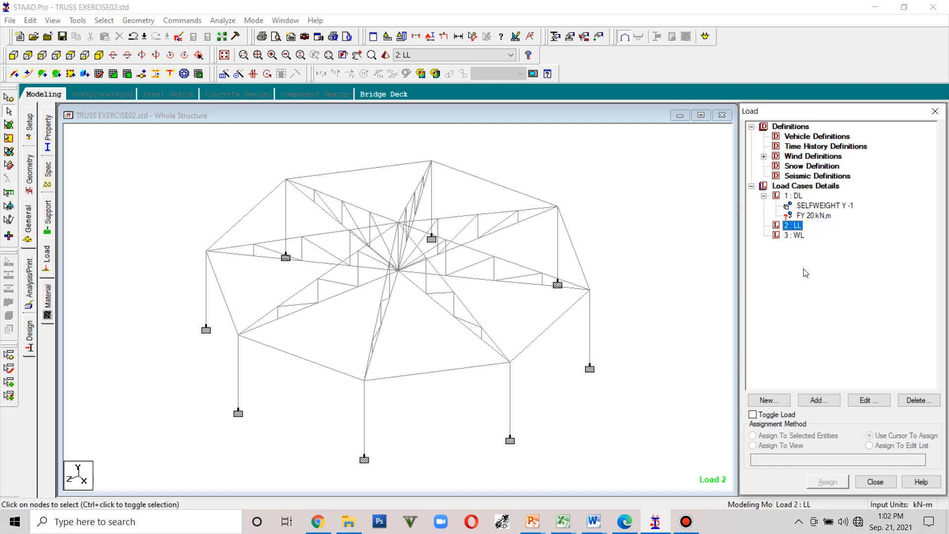
# - Add a nodal load with Fy of -10 kN to load case LL
pyautogui.click(795, 236)
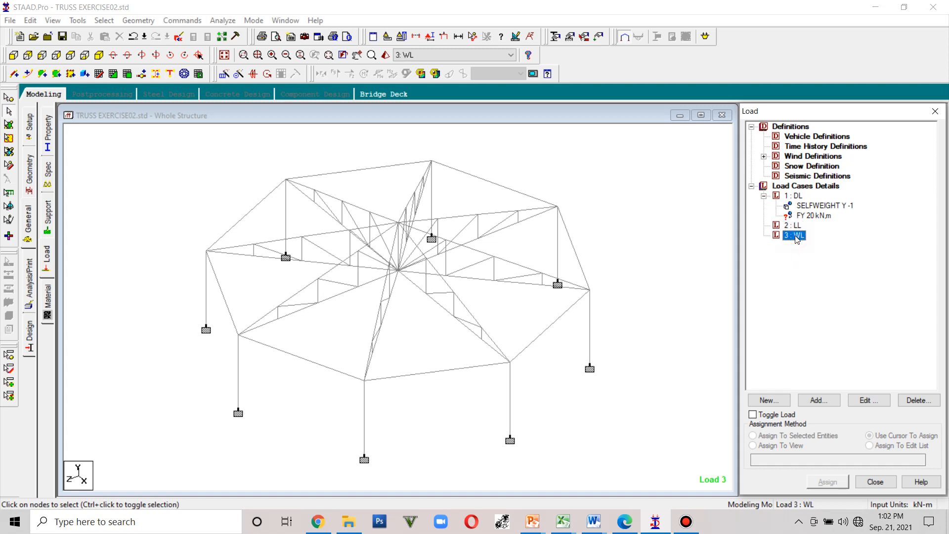
pyautogui.click(793, 226)
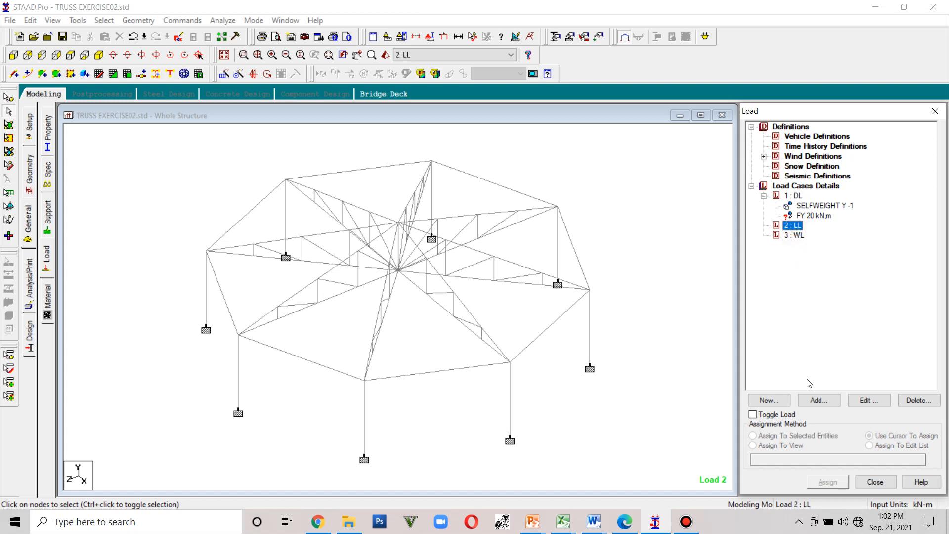
pyautogui.click(817, 400)
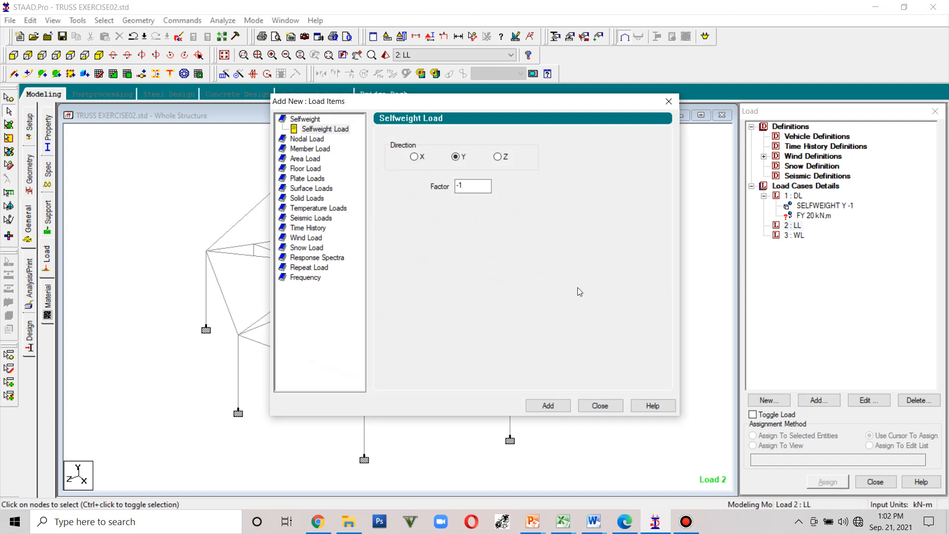
pyautogui.click(319, 140)
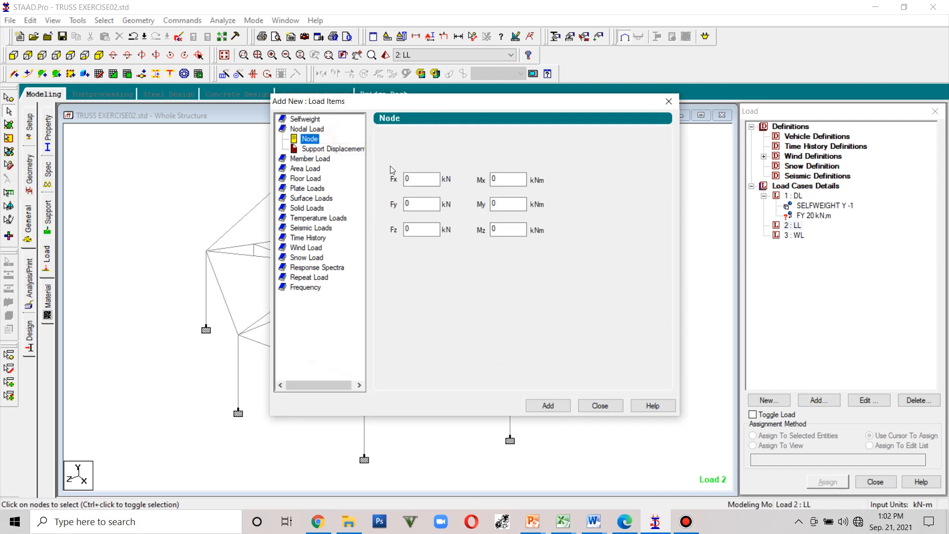
pyautogui.click(408, 203)
pyautogui.click(547, 406)
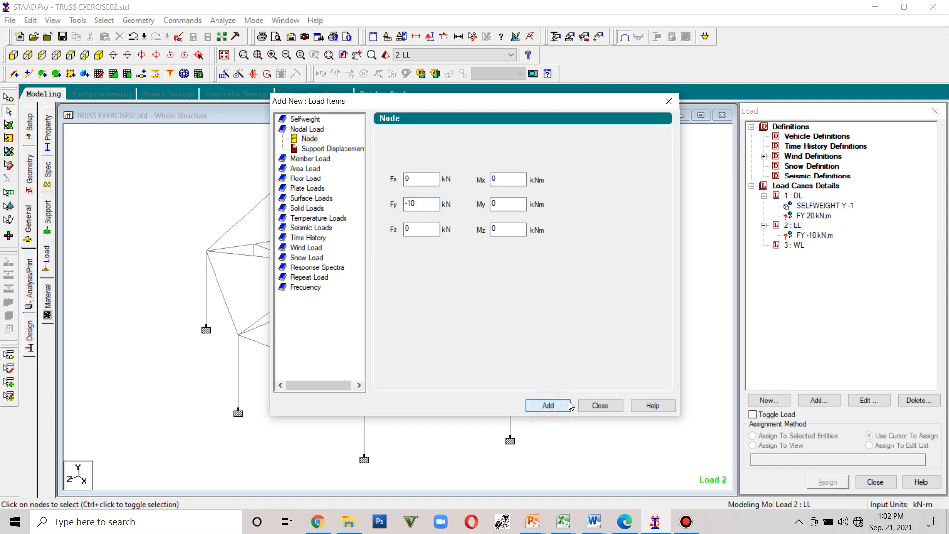
pyautogui.click(600, 405)
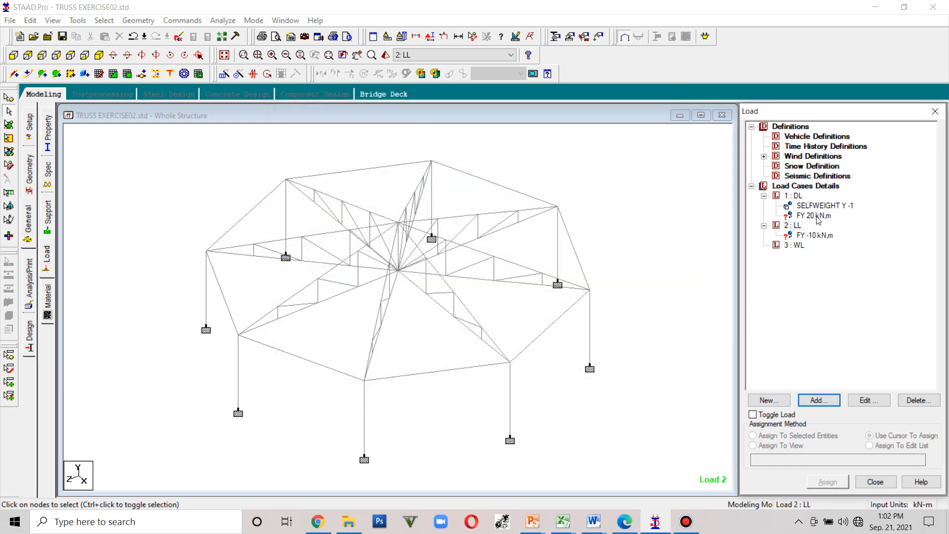
# - Change the DL nodal load's Fy to -20 kN
pyautogui.doubleClick(791, 217)
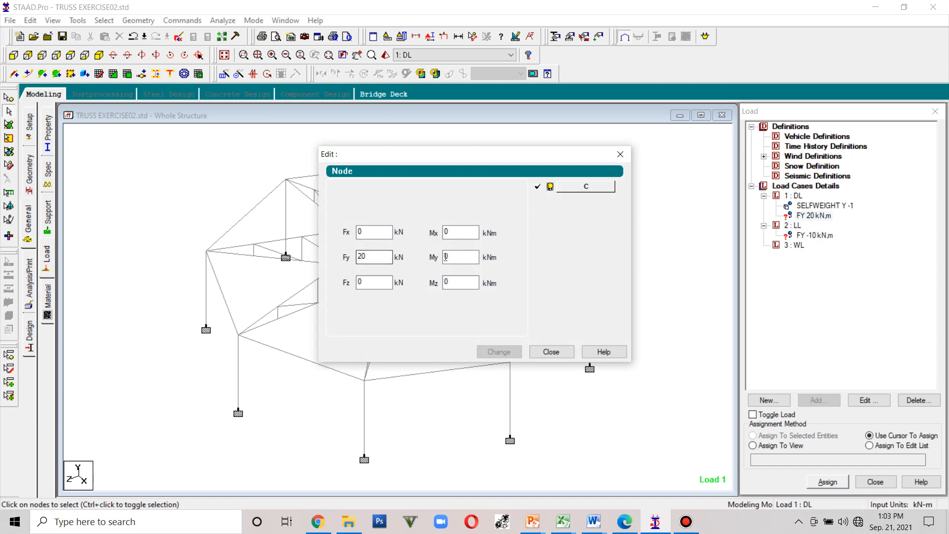
pyautogui.click(361, 257)
pyautogui.write('-')
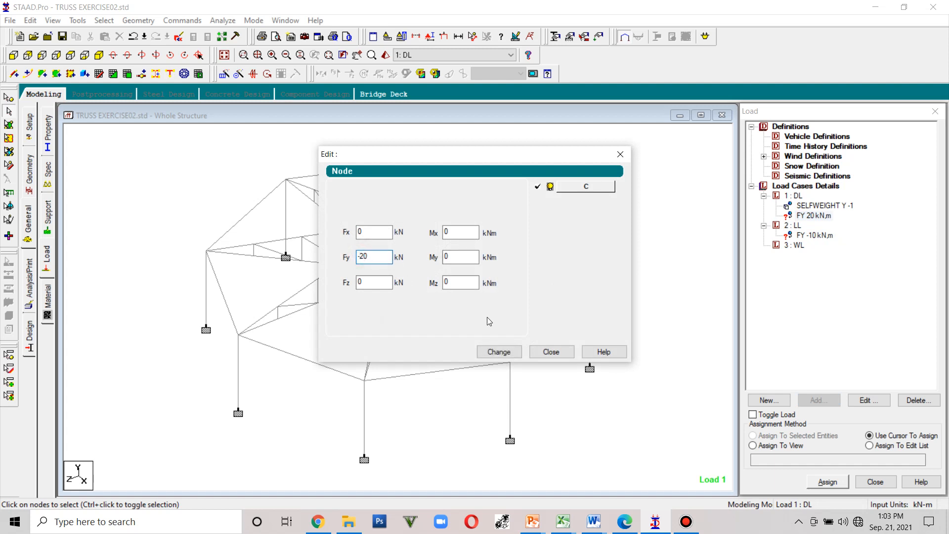
pyautogui.click(501, 353)
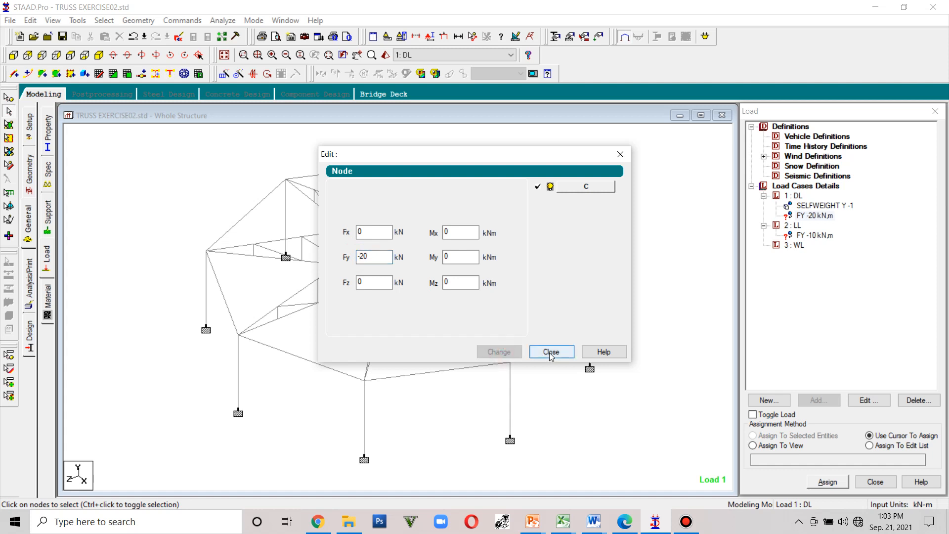
pyautogui.click(551, 352)
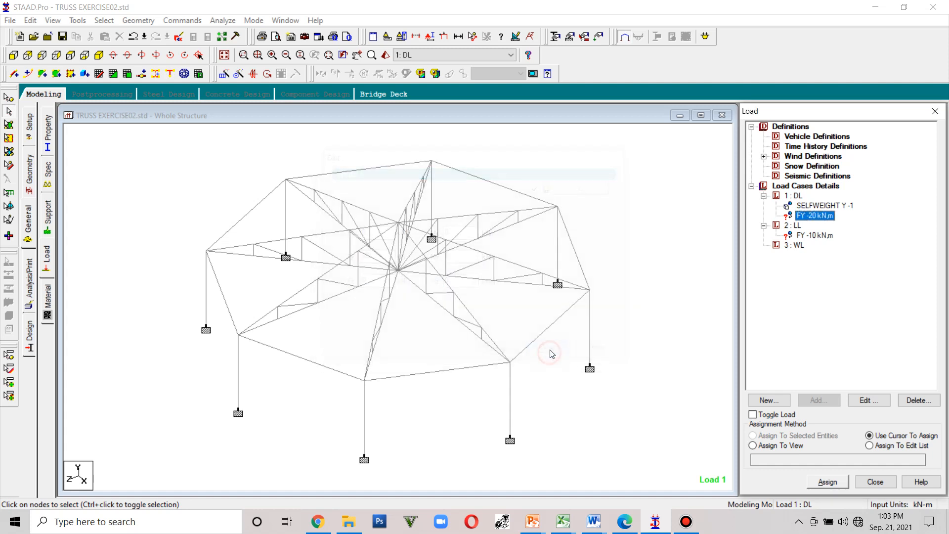
# - Add a uniform member force of -8.56 kN/m in the local Y direction to load case WL
pyautogui.click(797, 245)
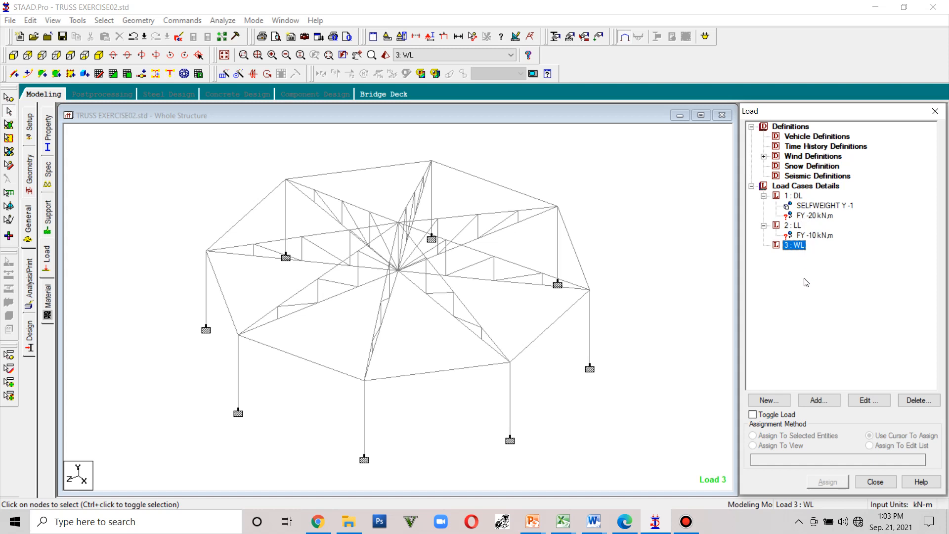
pyautogui.click(835, 405)
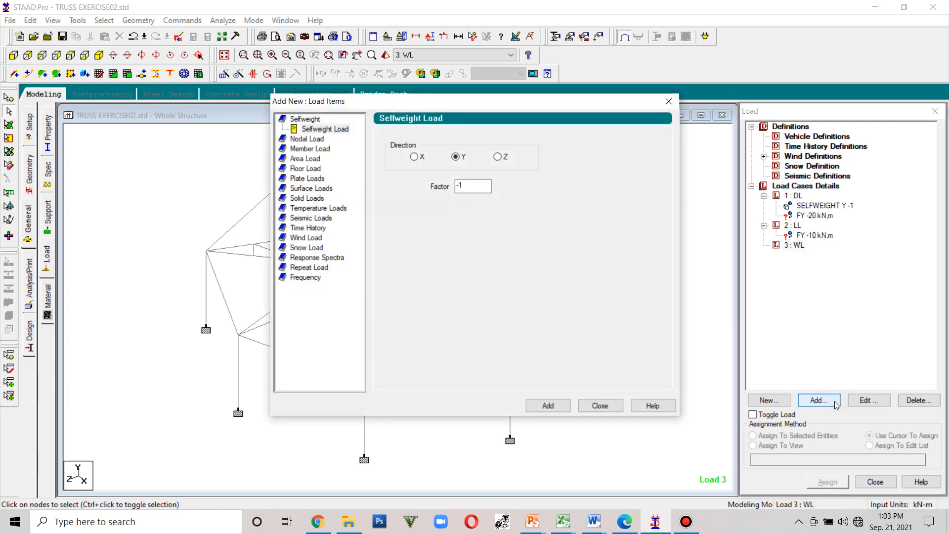
pyautogui.click(311, 149)
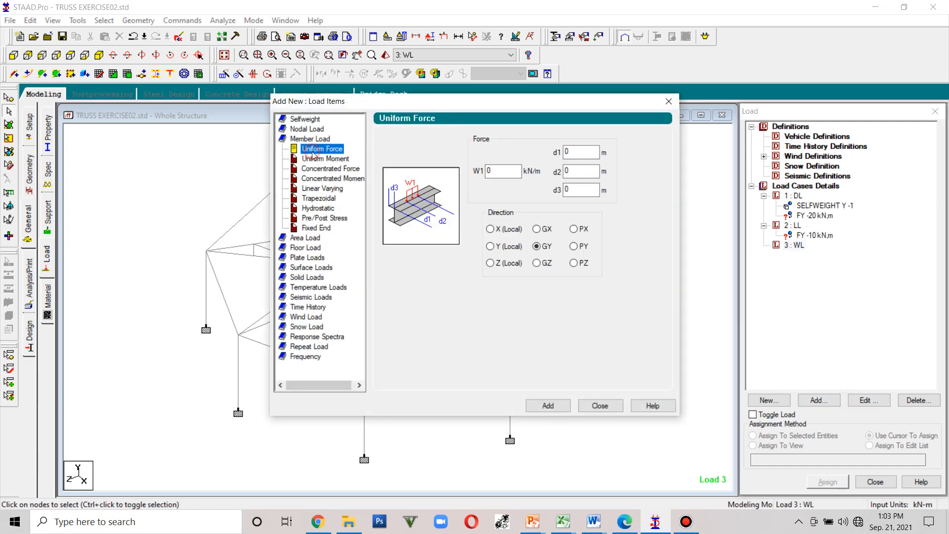
pyautogui.click(492, 246)
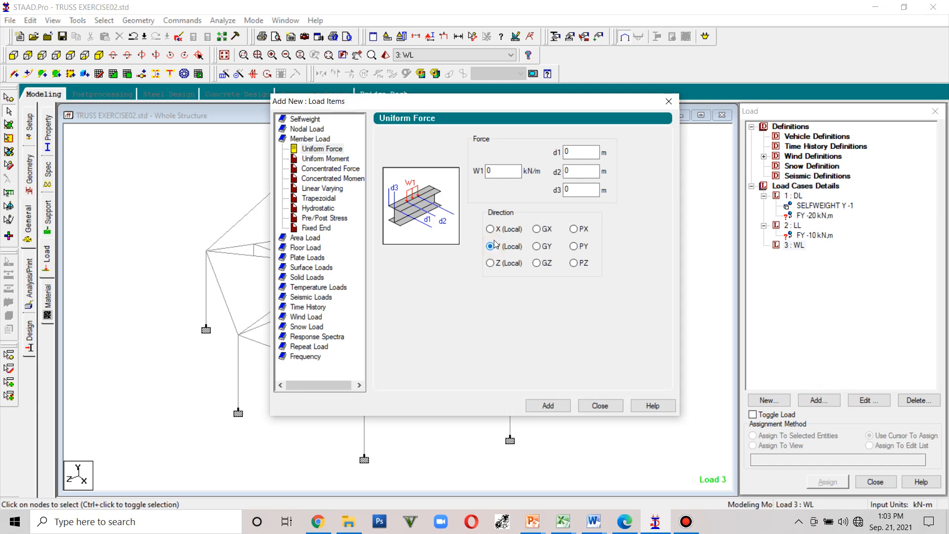
pyautogui.doubleClick(494, 170)
pyautogui.click(553, 410)
pyautogui.click(595, 405)
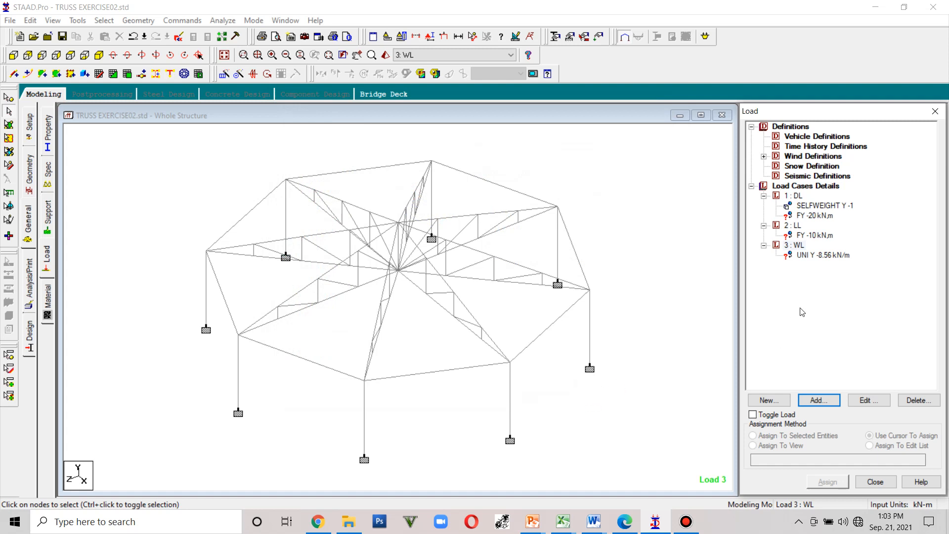
# - Assign the DL nodal load of -20 kN to the top-chord panel nodes around the truss
pyautogui.click(812, 218)
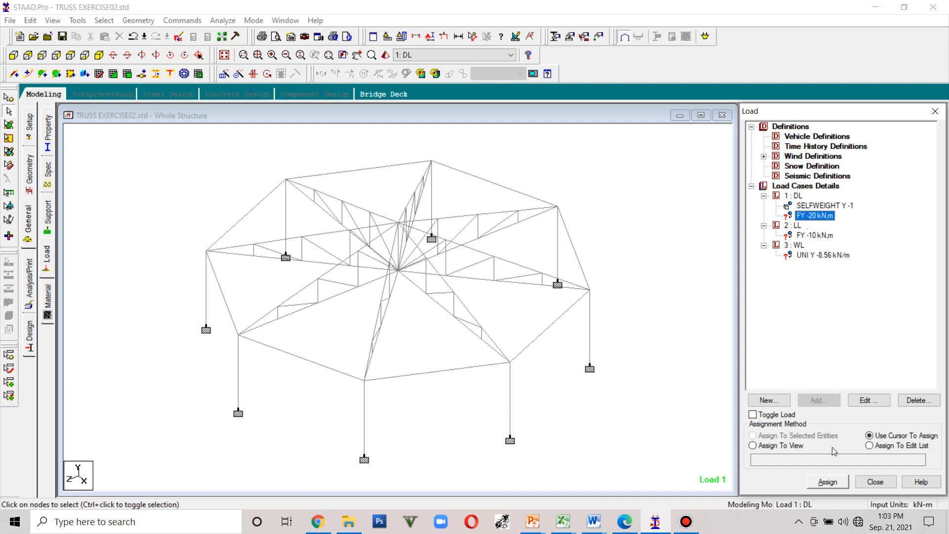
pyautogui.click(831, 480)
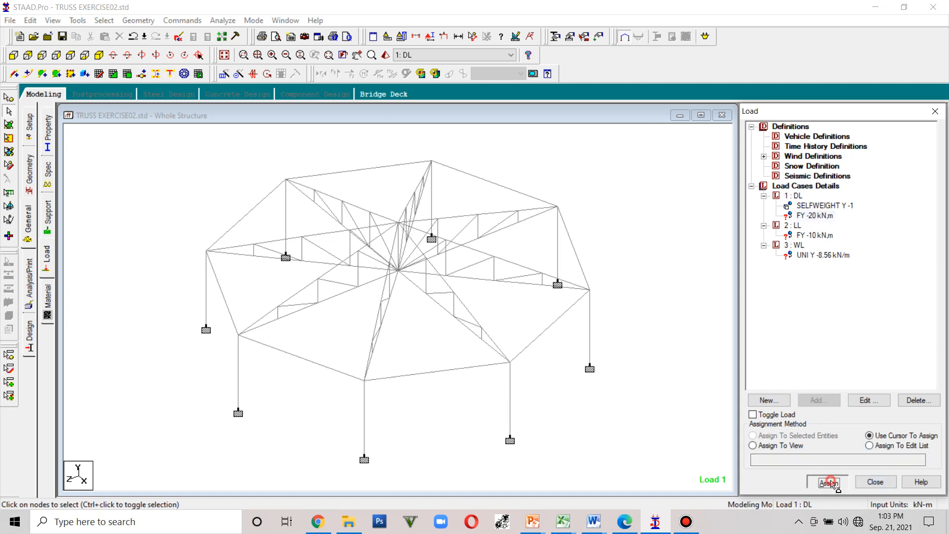
pyautogui.click(279, 305)
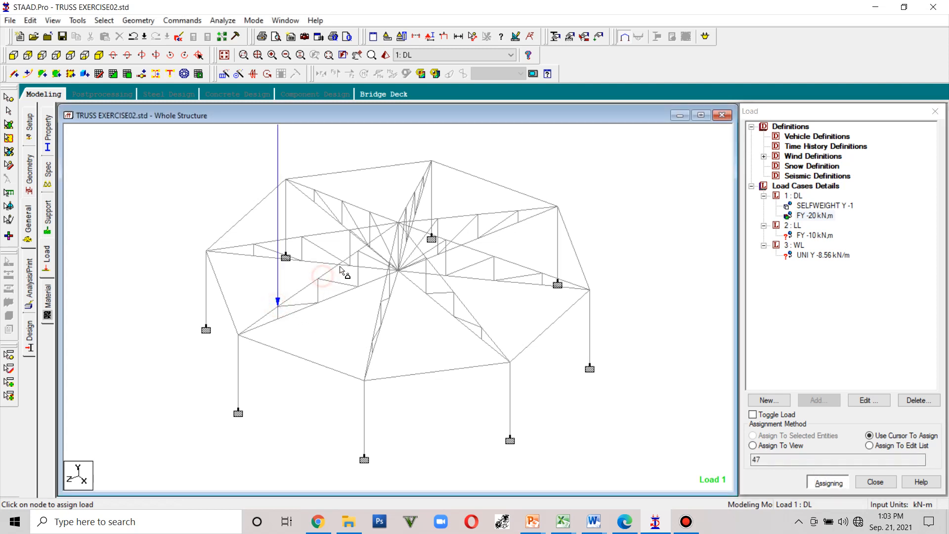
pyautogui.click(320, 278)
pyautogui.click(359, 250)
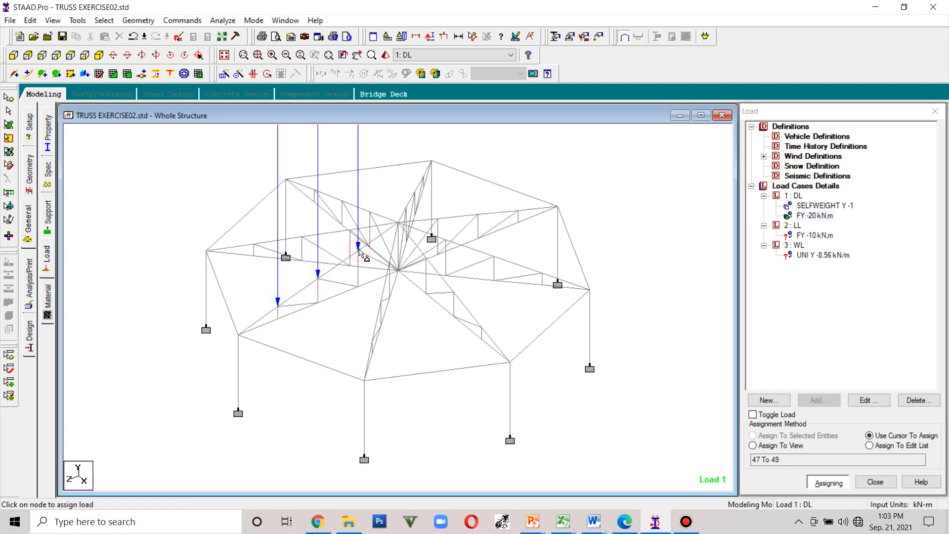
pyautogui.click(255, 244)
pyautogui.click(303, 236)
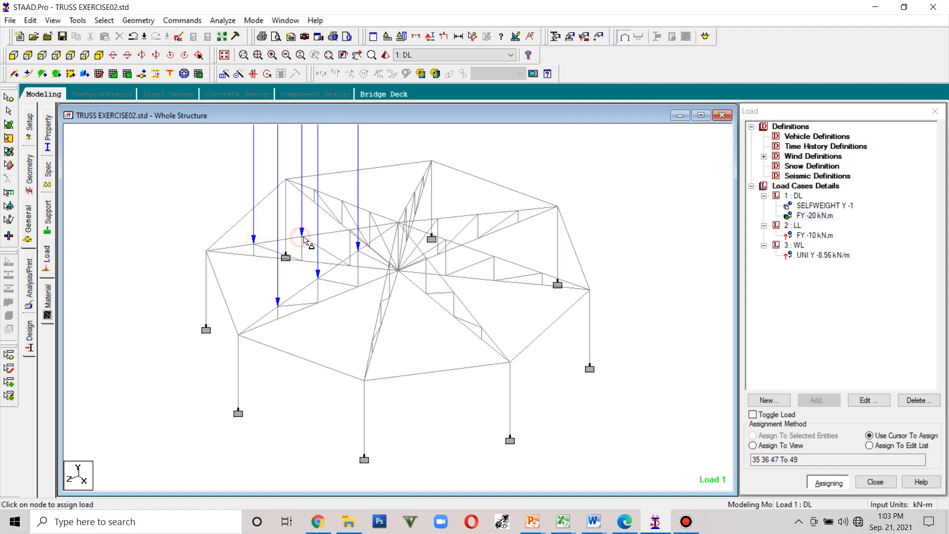
pyautogui.click(347, 227)
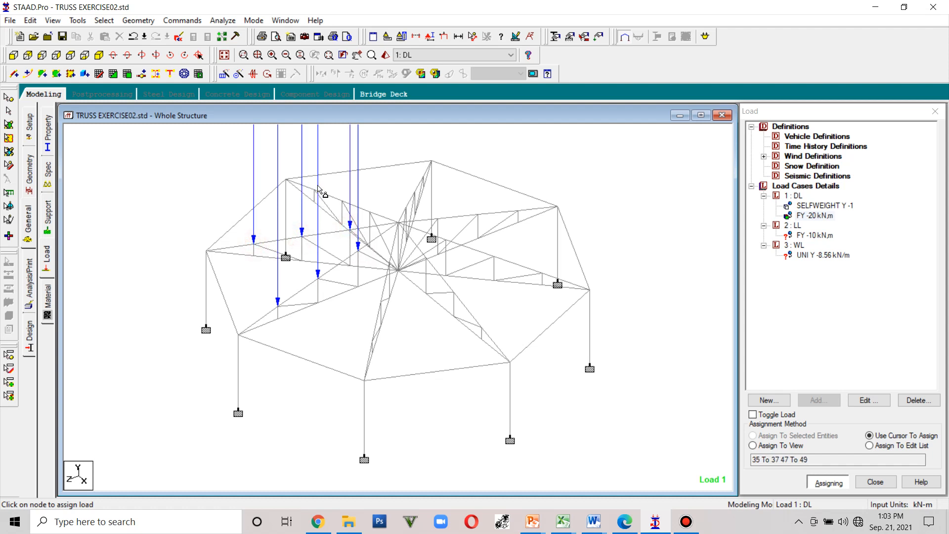
pyautogui.click(343, 200)
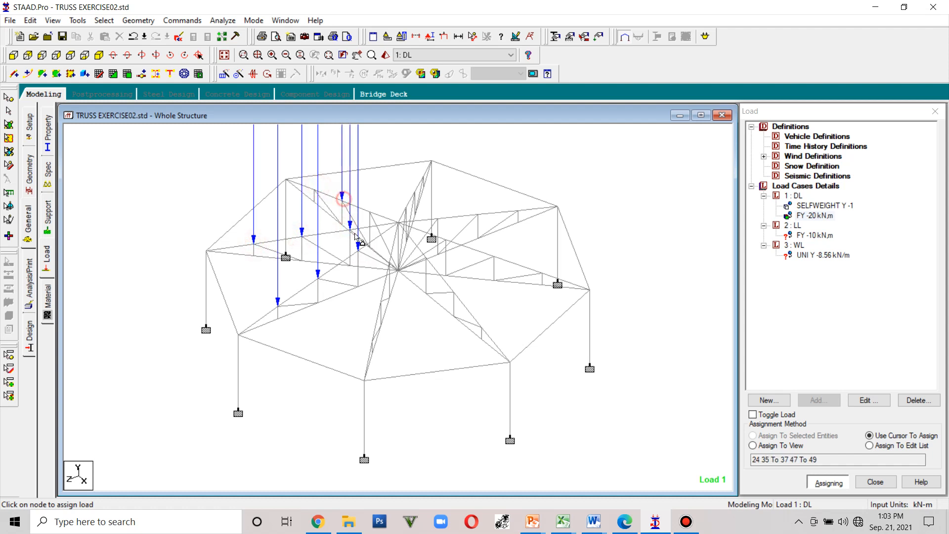
pyautogui.click(484, 328)
pyautogui.click(457, 295)
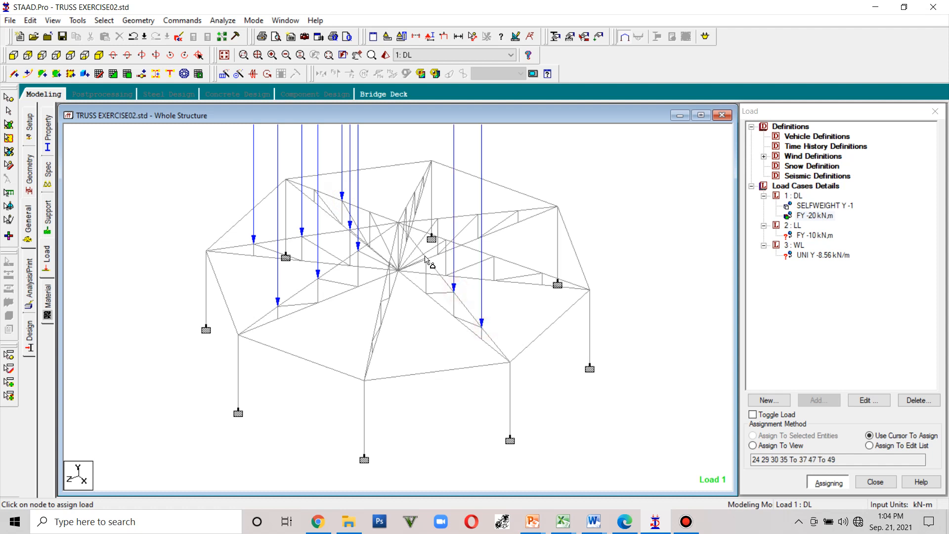
pyautogui.click(428, 257)
pyautogui.click(543, 273)
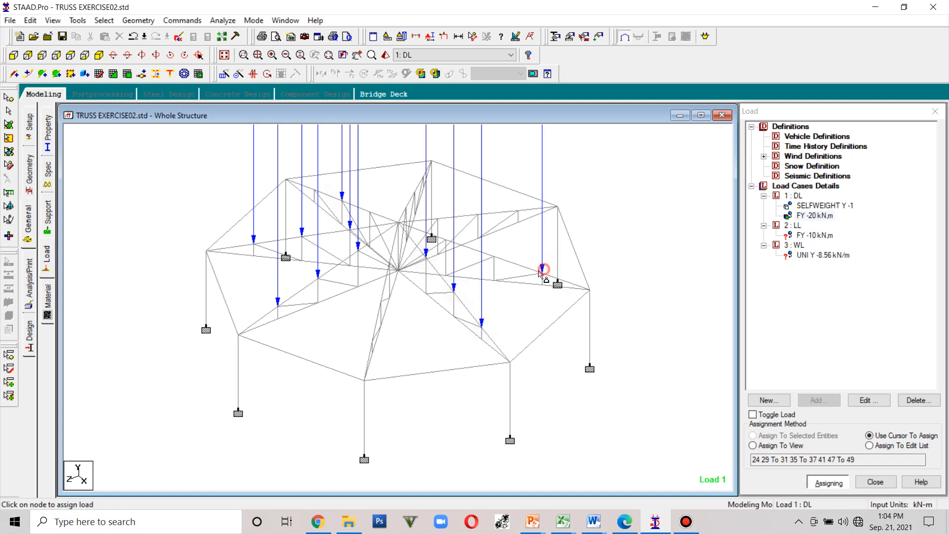
pyautogui.click(498, 261)
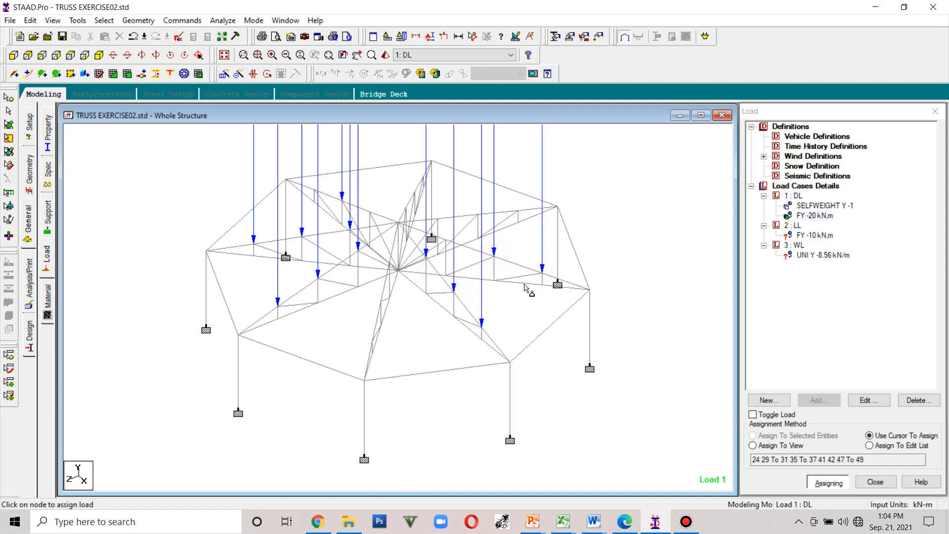
# - Assign the LL nodal load of -10 kN to the top-chord panel nodes around the truss
pyautogui.click(813, 235)
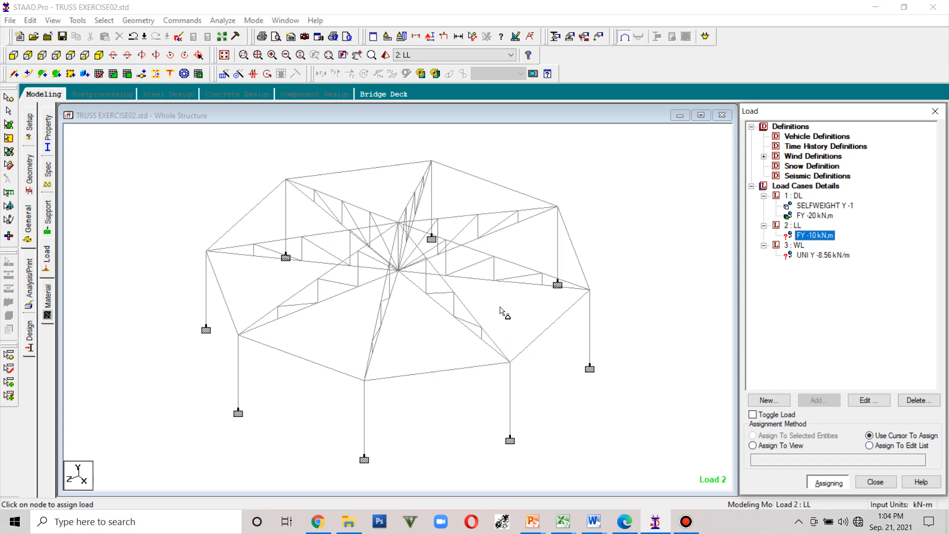
pyautogui.click(541, 272)
pyautogui.click(495, 258)
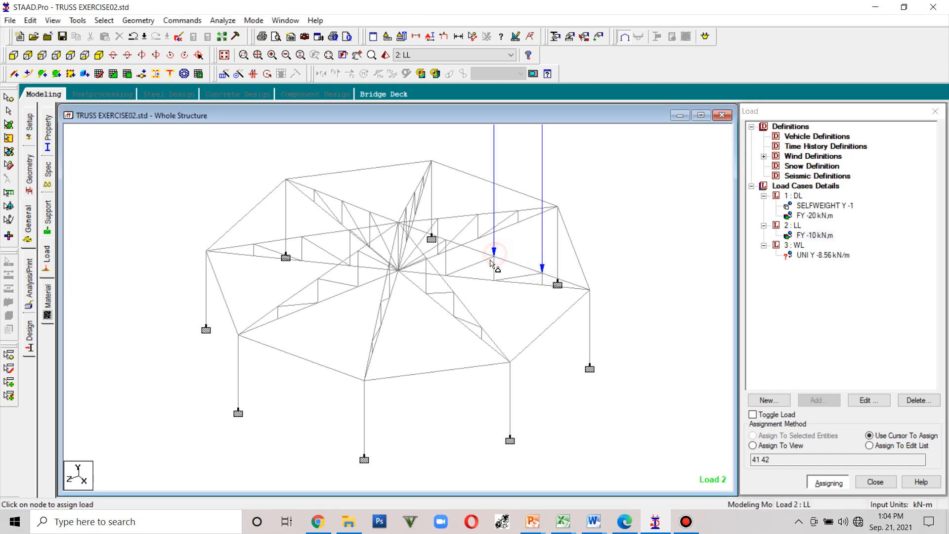
pyautogui.click(437, 218)
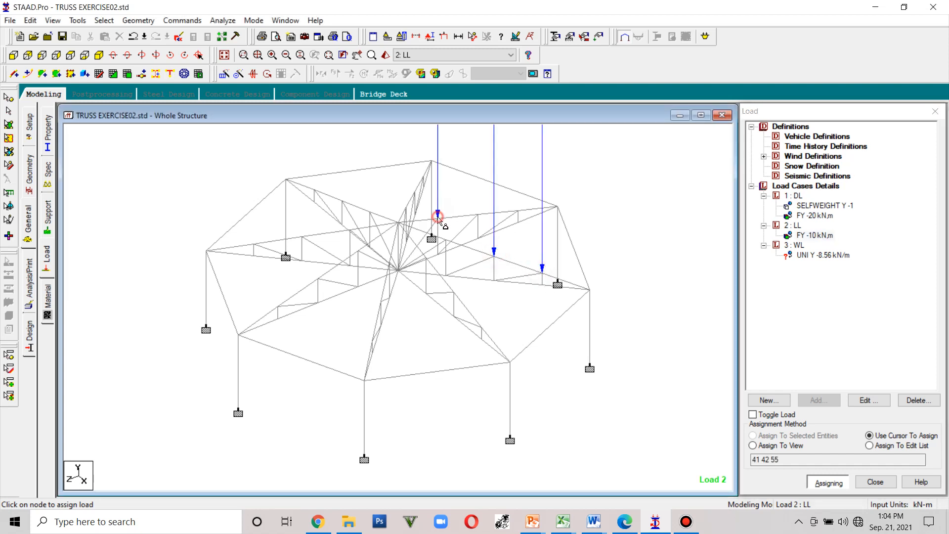
pyautogui.click(371, 210)
pyautogui.click(342, 200)
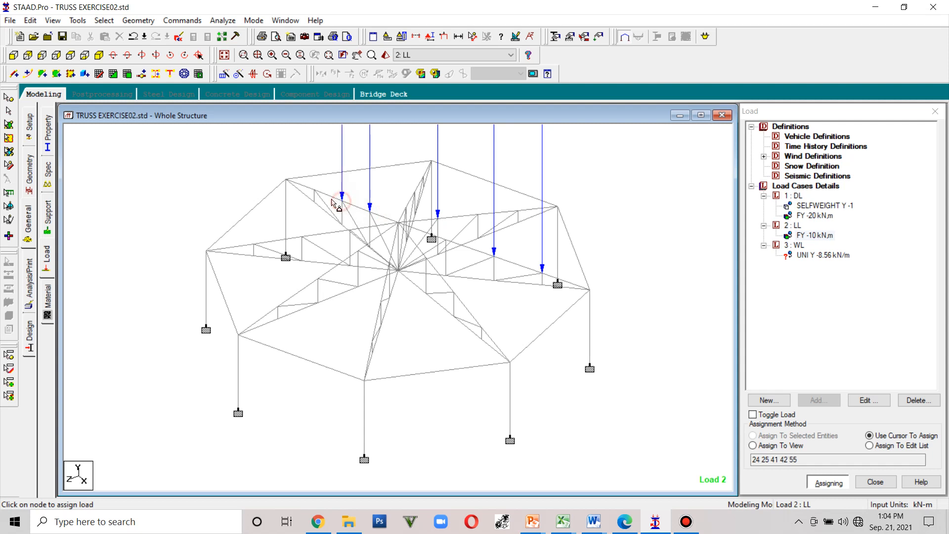
pyautogui.click(304, 235)
pyautogui.click(255, 241)
pyautogui.click(253, 253)
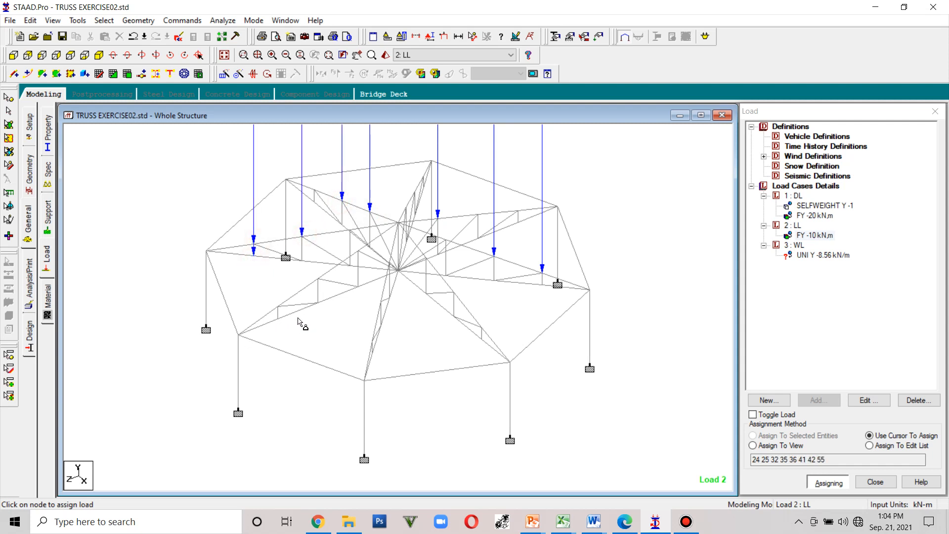
pyautogui.click(279, 320)
pyautogui.click(318, 302)
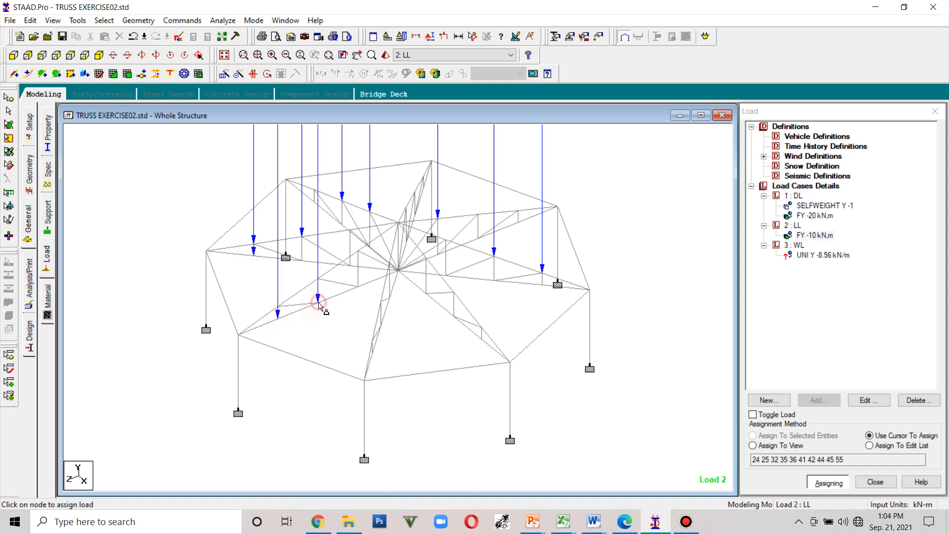
pyautogui.click(359, 286)
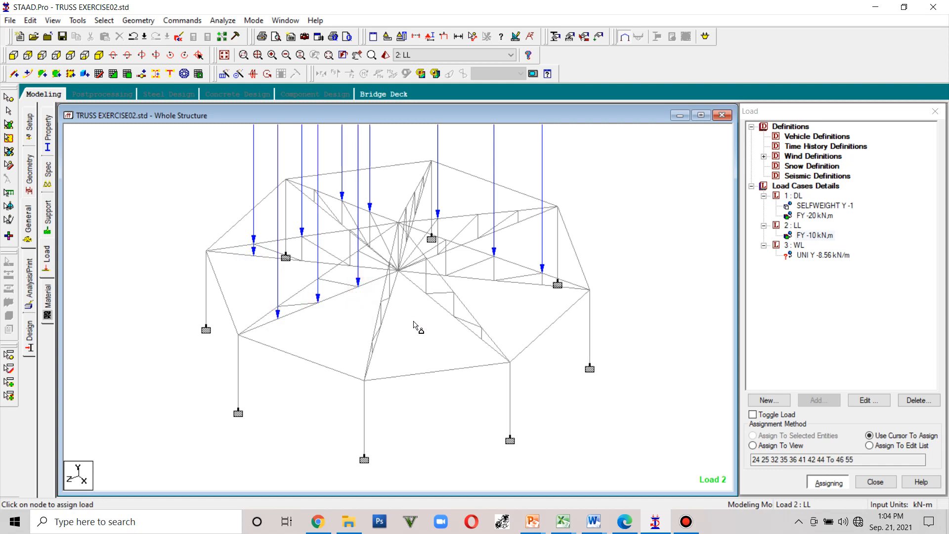
pyautogui.click(482, 339)
pyautogui.click(453, 313)
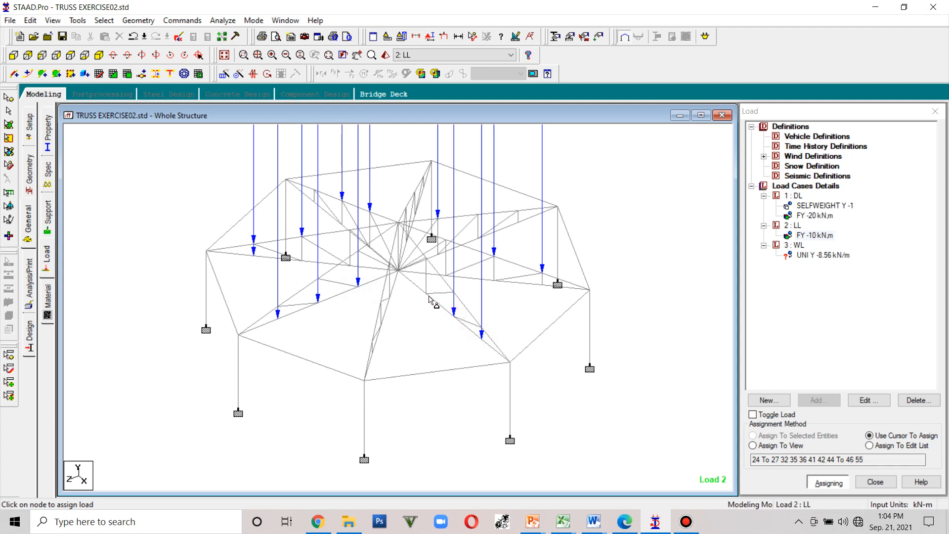
pyautogui.click(427, 294)
# - Edit the LL load's node assignment list, removing its nodes and reassigning until the list is empty
pyautogui.click(869, 445)
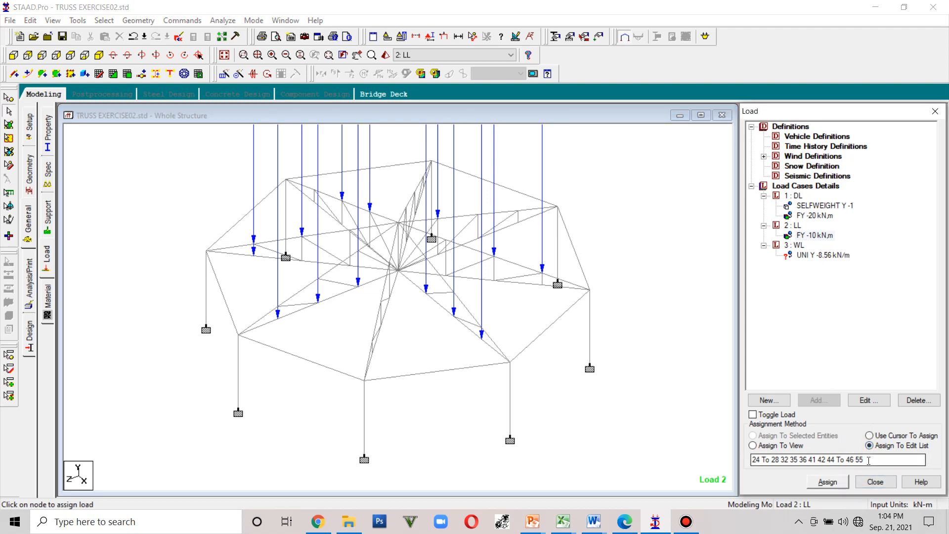
pyautogui.moveTo(870, 459); pyautogui.dragTo(855, 459)
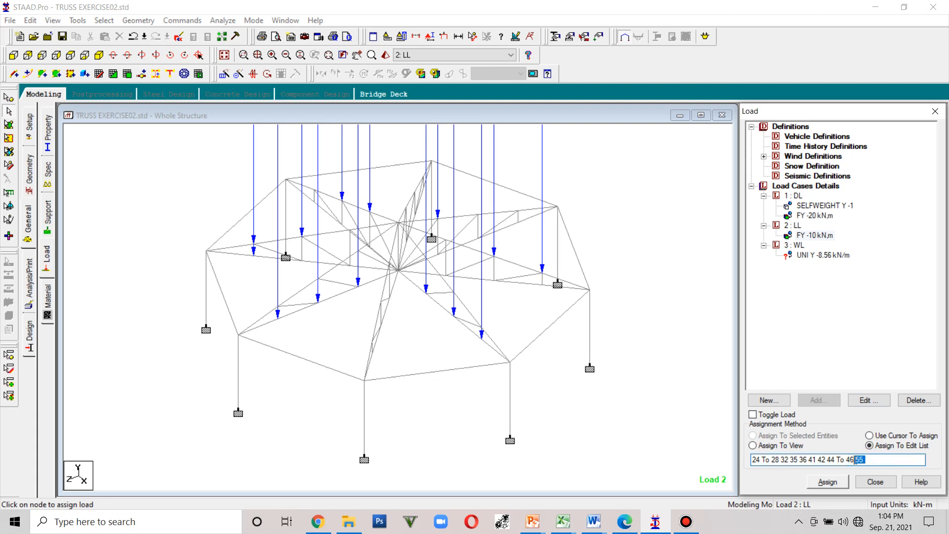
pyautogui.press('Delete')
pyautogui.click(836, 486)
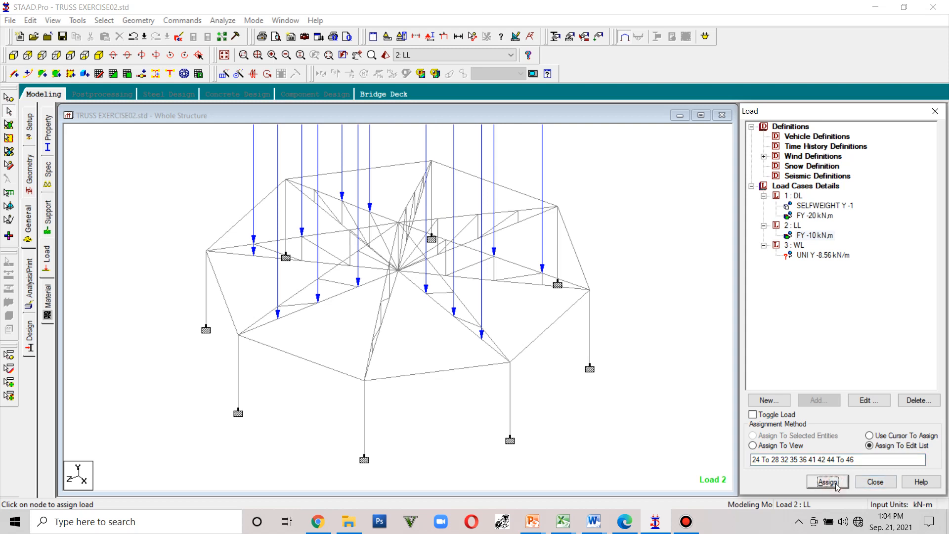
pyautogui.moveTo(862, 462); pyautogui.dragTo(849, 461)
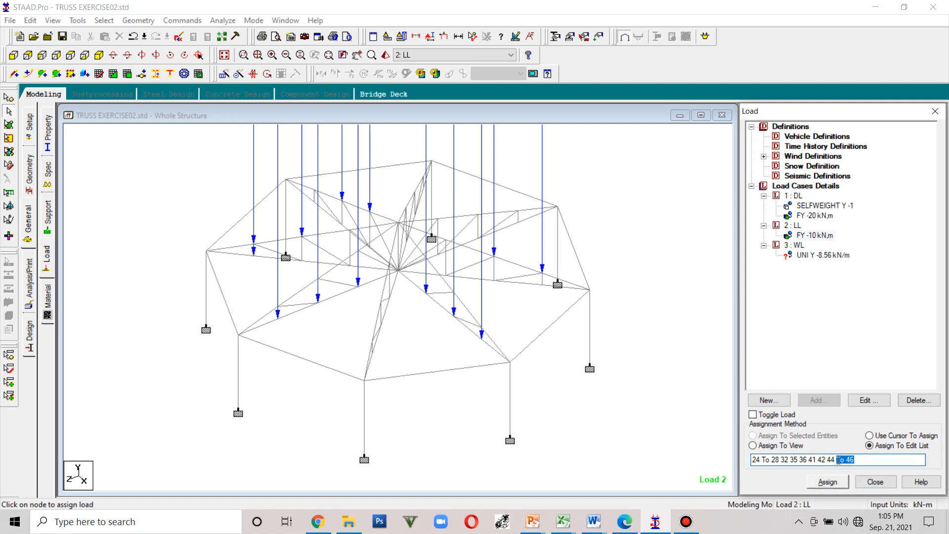
pyautogui.press('BackSpace')
pyautogui.click(833, 483)
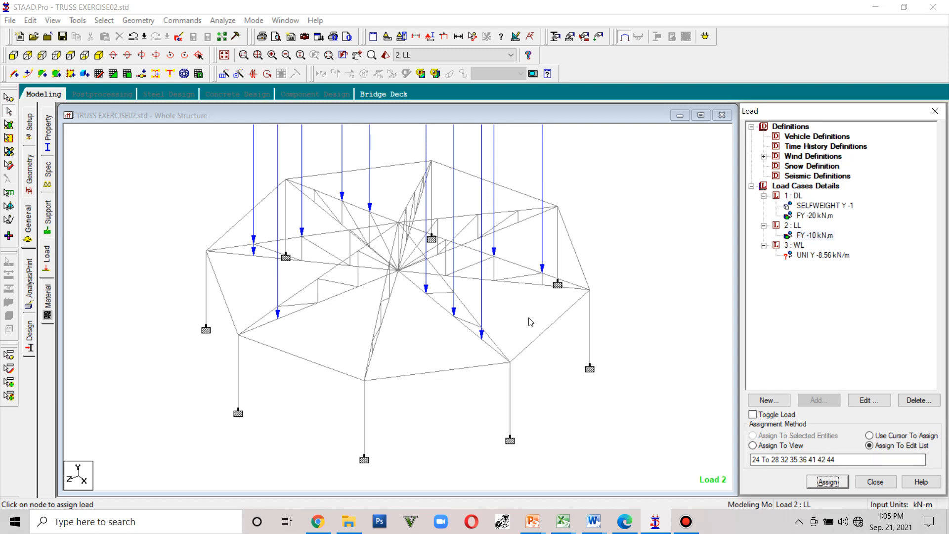
pyautogui.moveTo(851, 459); pyautogui.dragTo(752, 459)
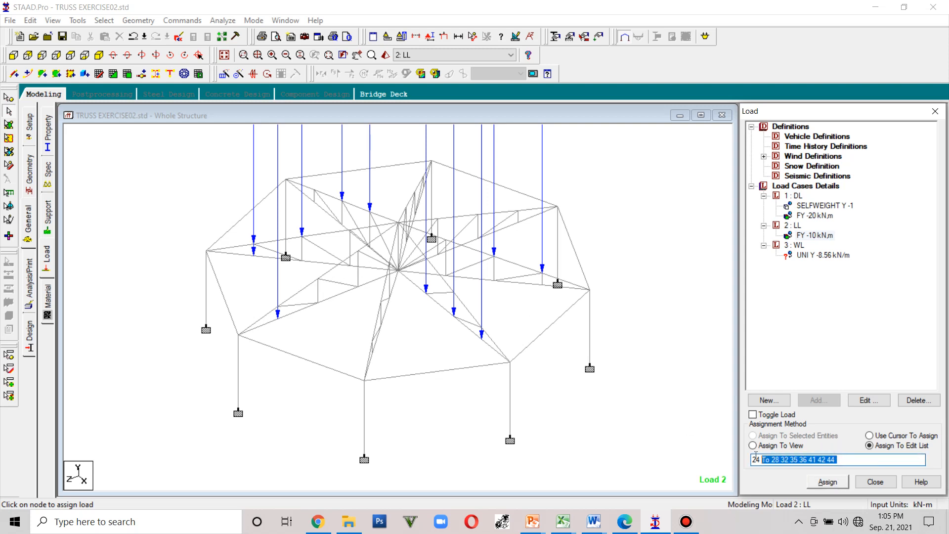
pyautogui.press('BackSpace')
pyautogui.click(826, 484)
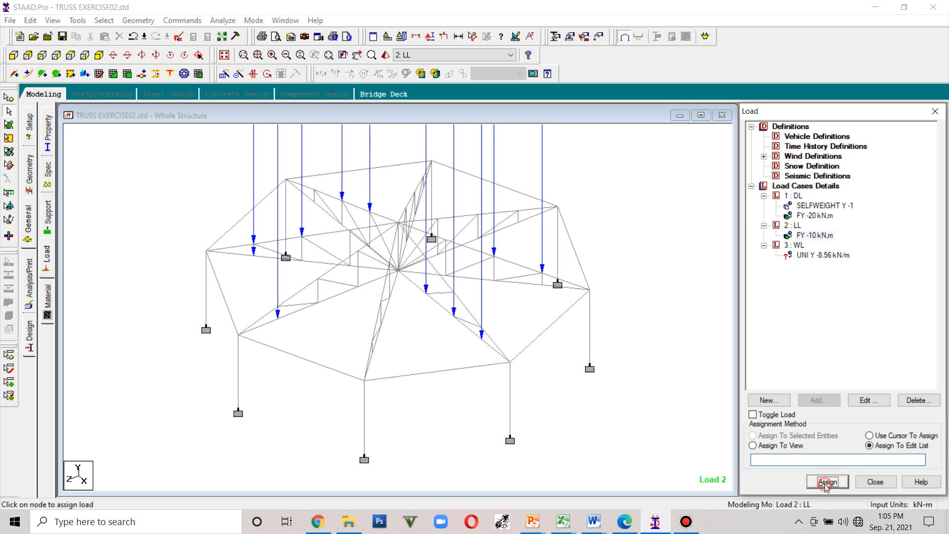
pyautogui.click(820, 460)
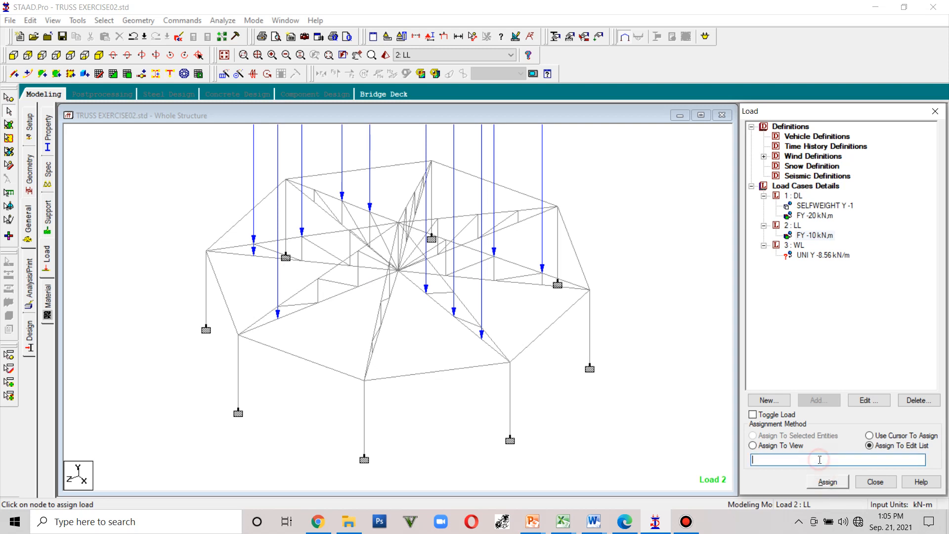
pyautogui.click(828, 483)
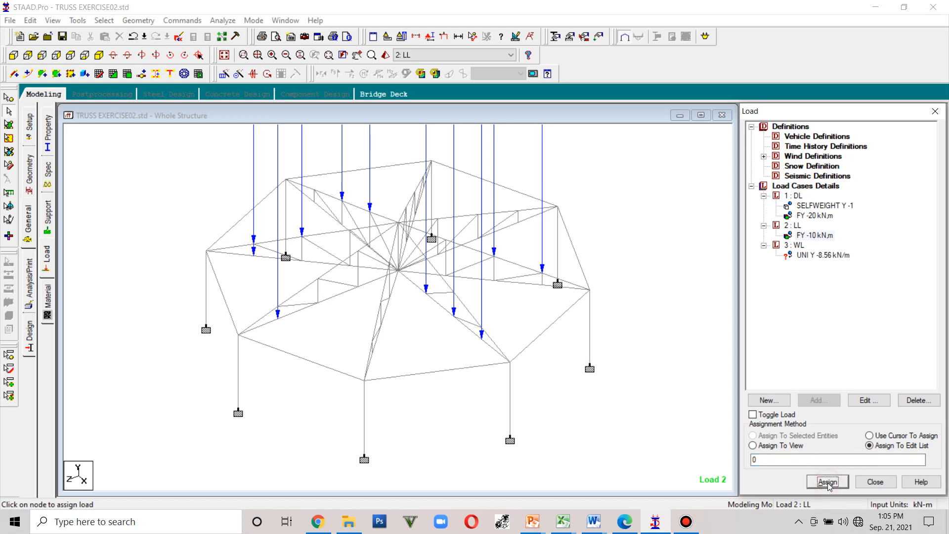
pyautogui.click(818, 459)
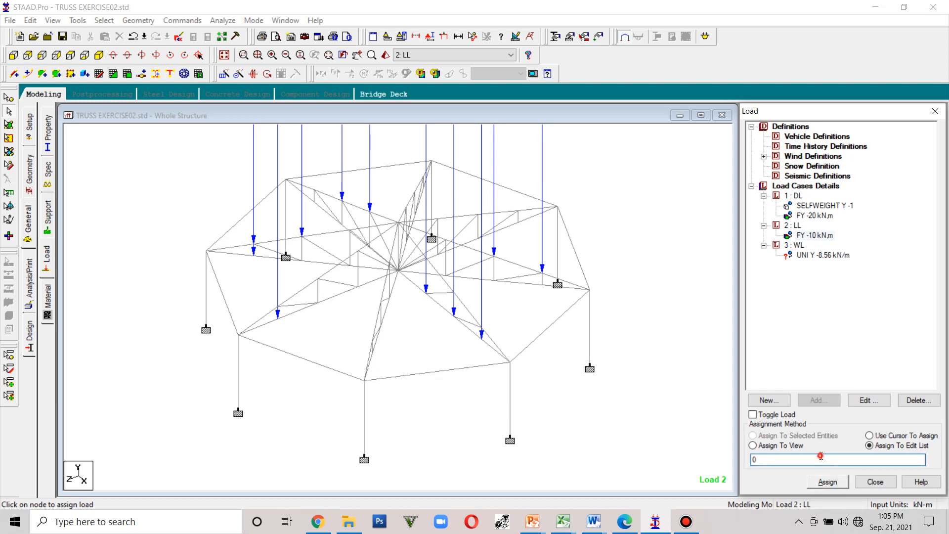
# - Review the loads assigned in each of the DL, LL and WL load cases
pyautogui.click(816, 236)
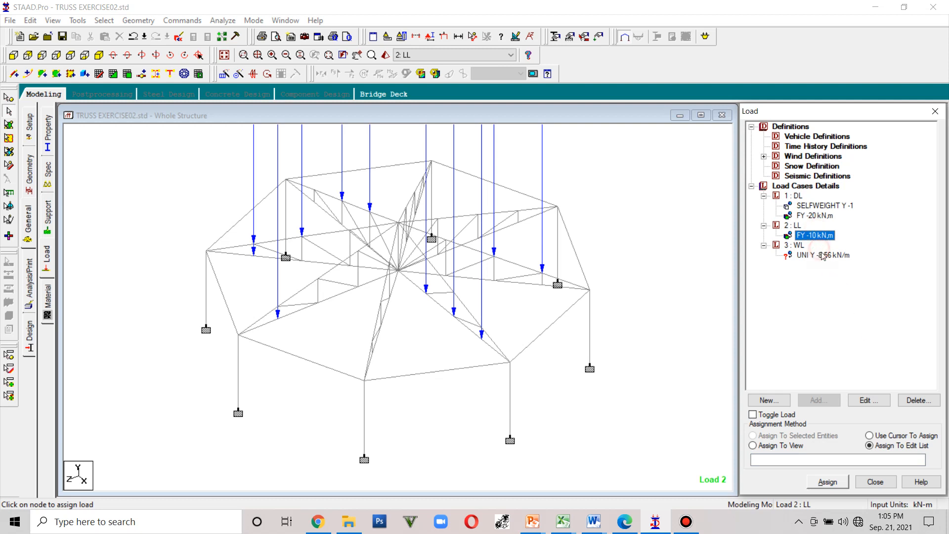
pyautogui.click(820, 255)
pyautogui.click(810, 236)
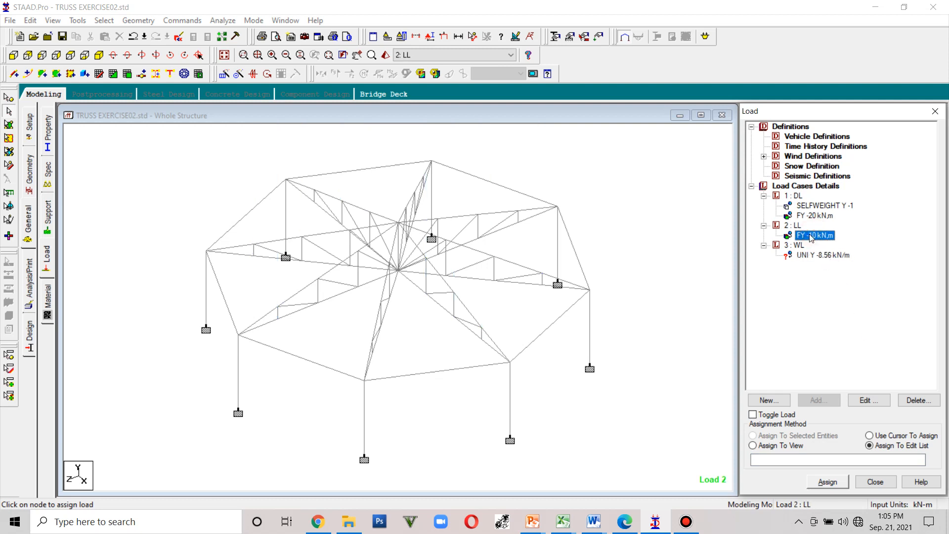
pyautogui.click(814, 216)
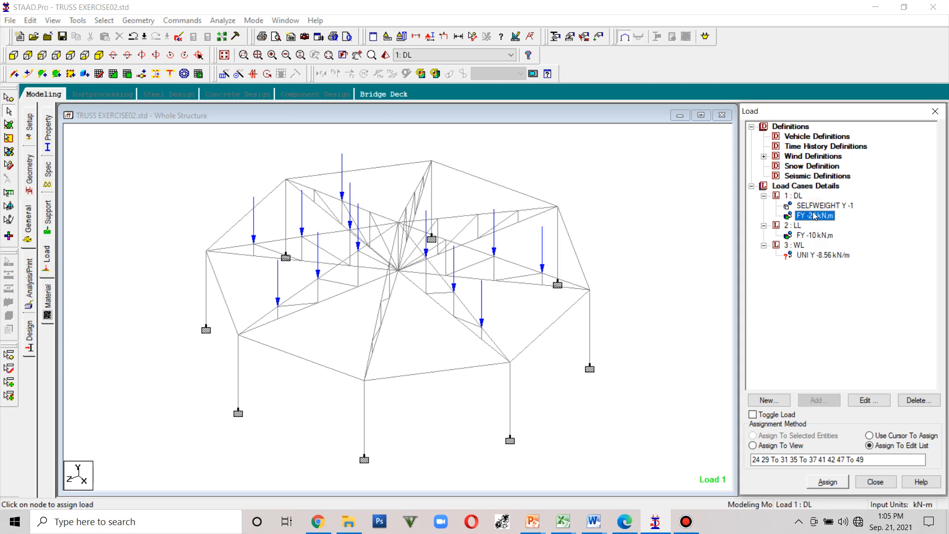
pyautogui.click(806, 236)
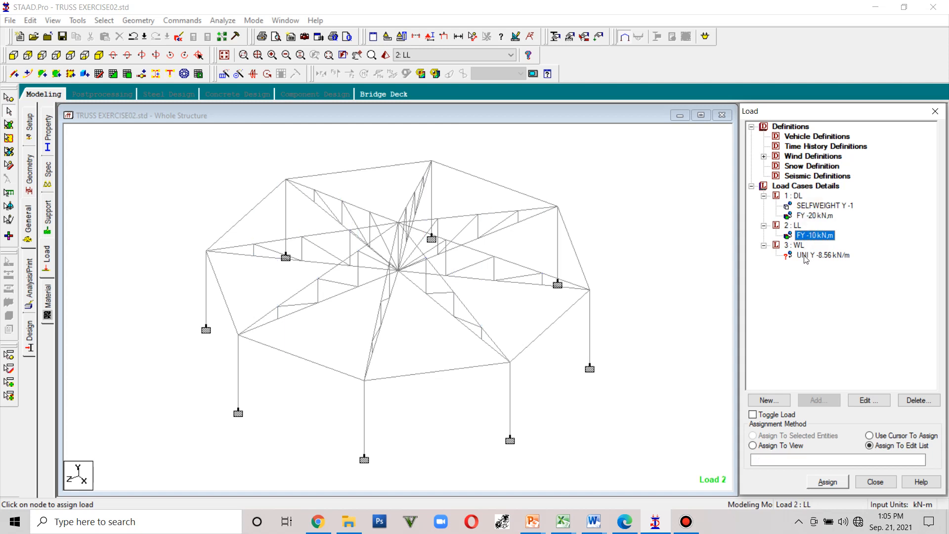
pyautogui.click(806, 256)
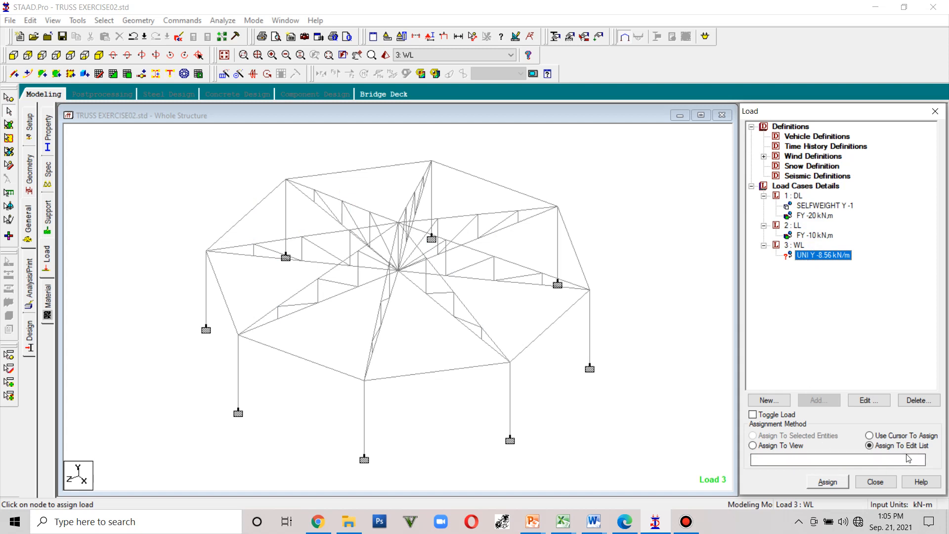
pyautogui.click(805, 235)
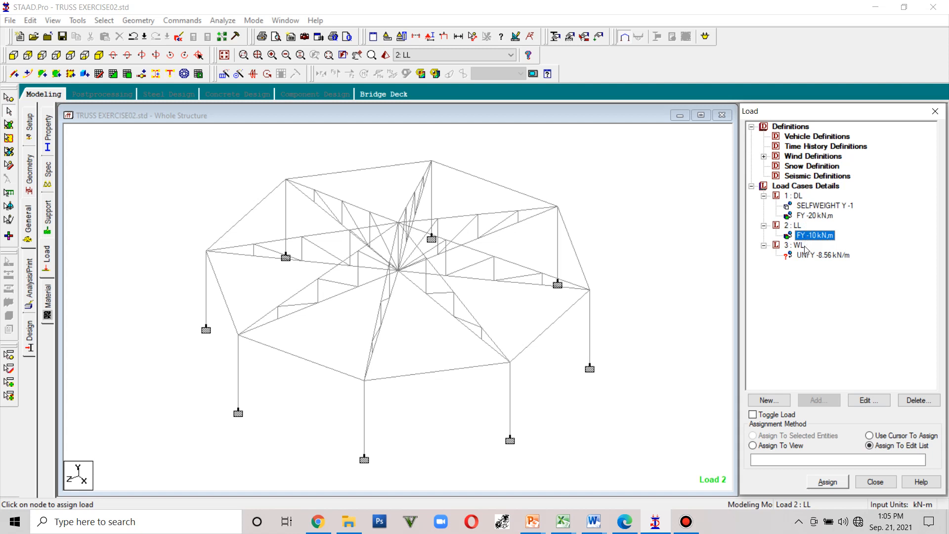
# - Assign the LL nodal load of -10 kN to the upper panel nodes near the truss crown
pyautogui.click(889, 435)
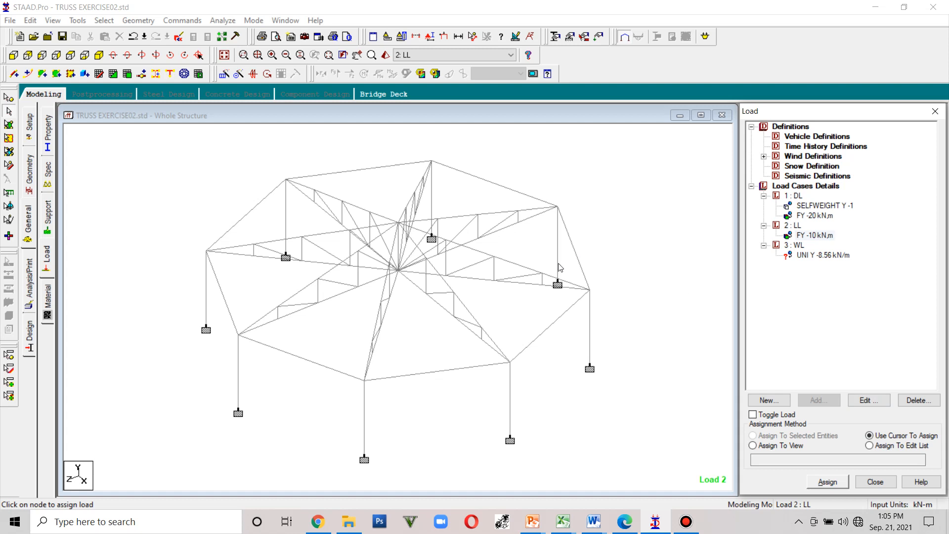
pyautogui.click(828, 482)
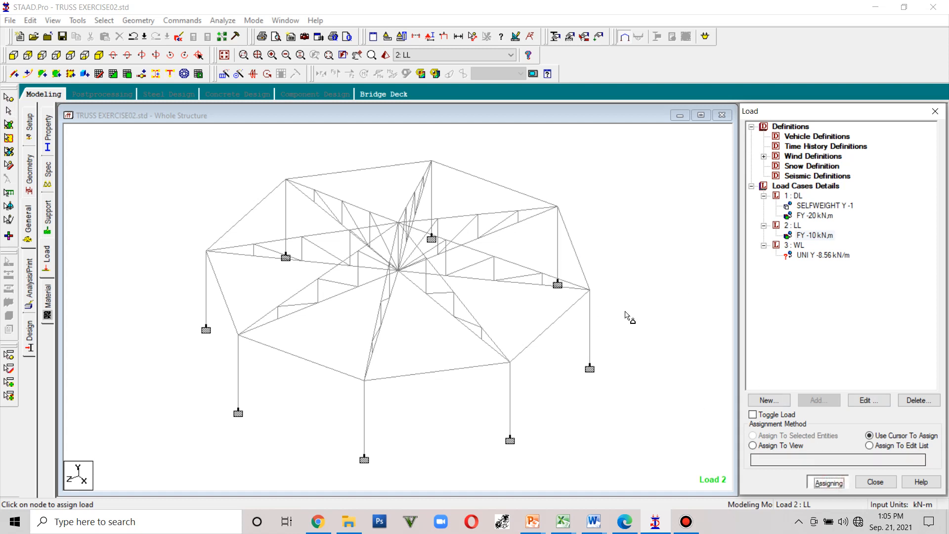
pyautogui.click(518, 211)
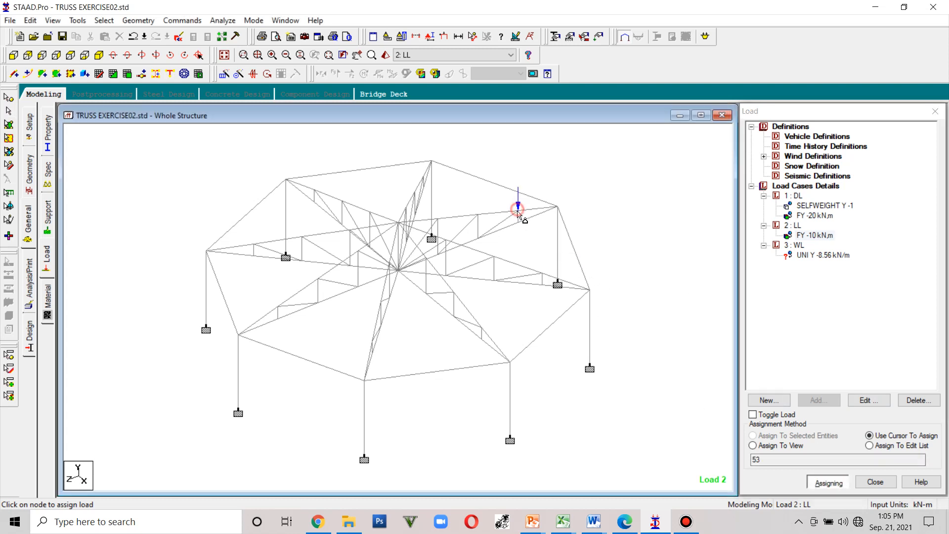
pyautogui.click(478, 214)
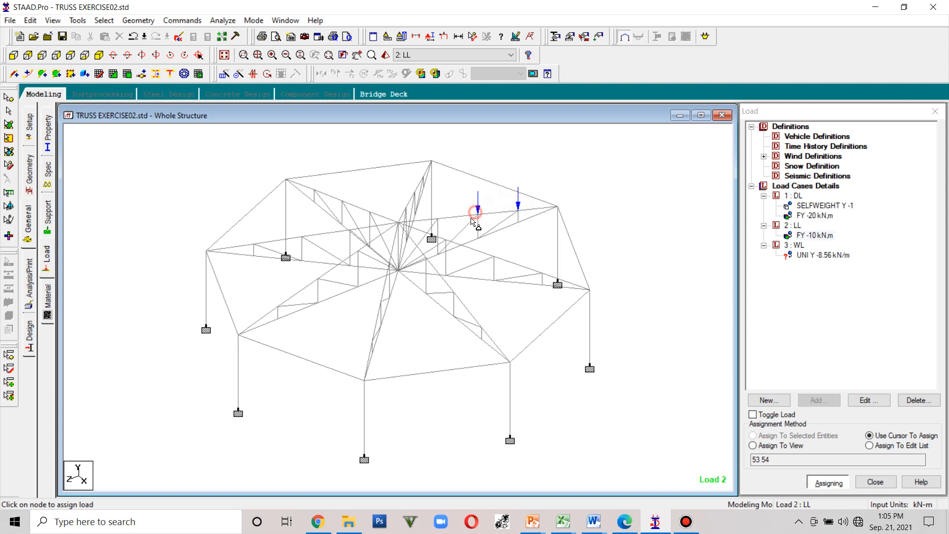
pyautogui.click(405, 207)
pyautogui.click(416, 193)
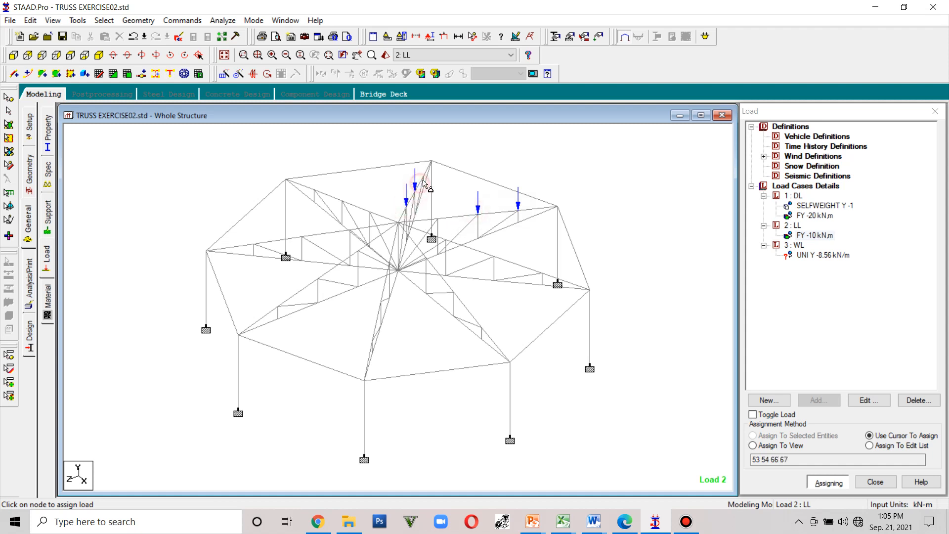
pyautogui.click(423, 173)
pyautogui.click(318, 190)
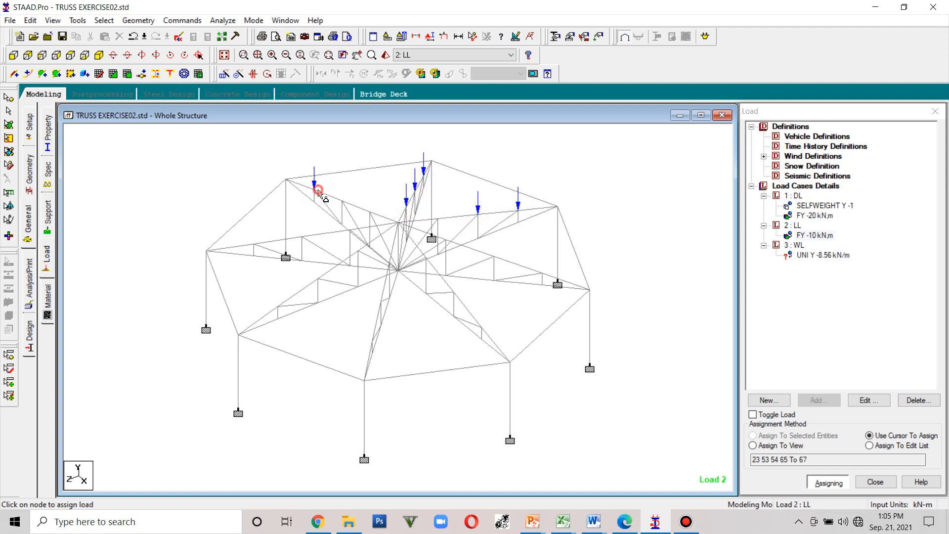
pyautogui.click(342, 201)
# - Assign the WL uniform load of -8.56 kN/m to the top-chord members of three rafters on the windward side
pyautogui.click(821, 256)
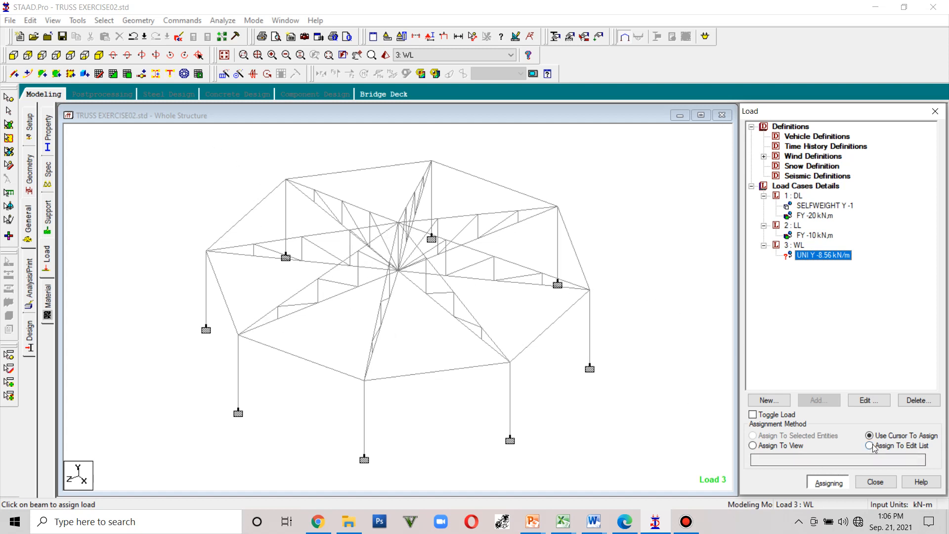
pyautogui.click(270, 313)
pyautogui.click(295, 294)
pyautogui.click(327, 270)
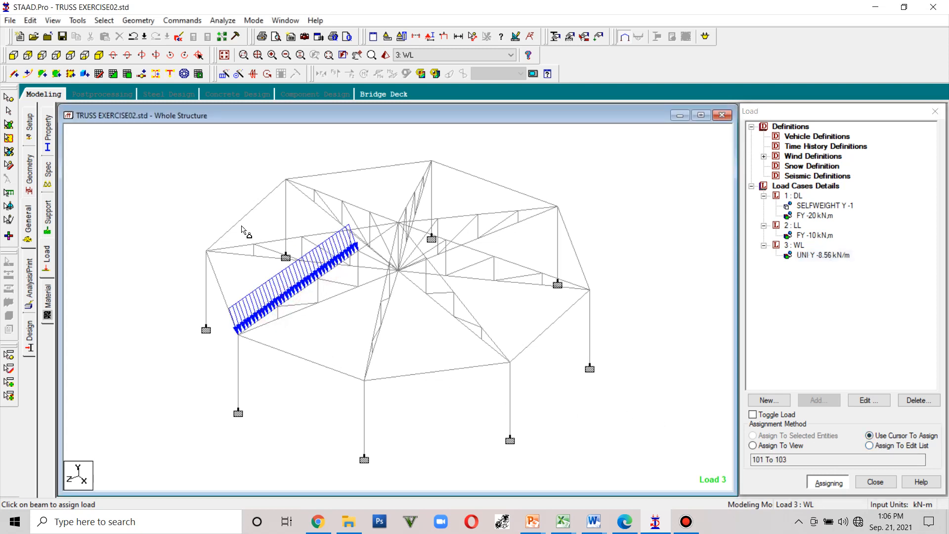
pyautogui.click(237, 245)
pyautogui.click(278, 241)
pyautogui.click(317, 237)
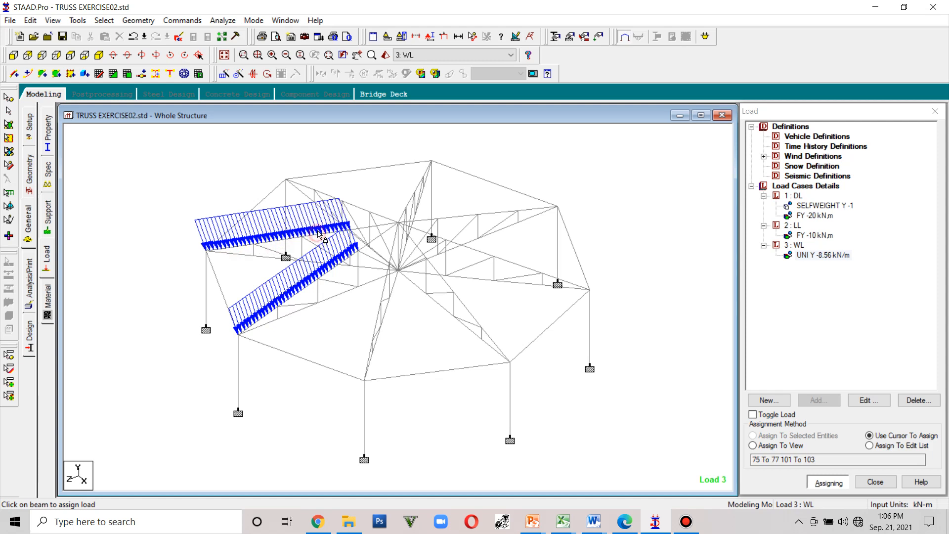
pyautogui.click(307, 185)
pyautogui.click(327, 193)
pyautogui.click(353, 208)
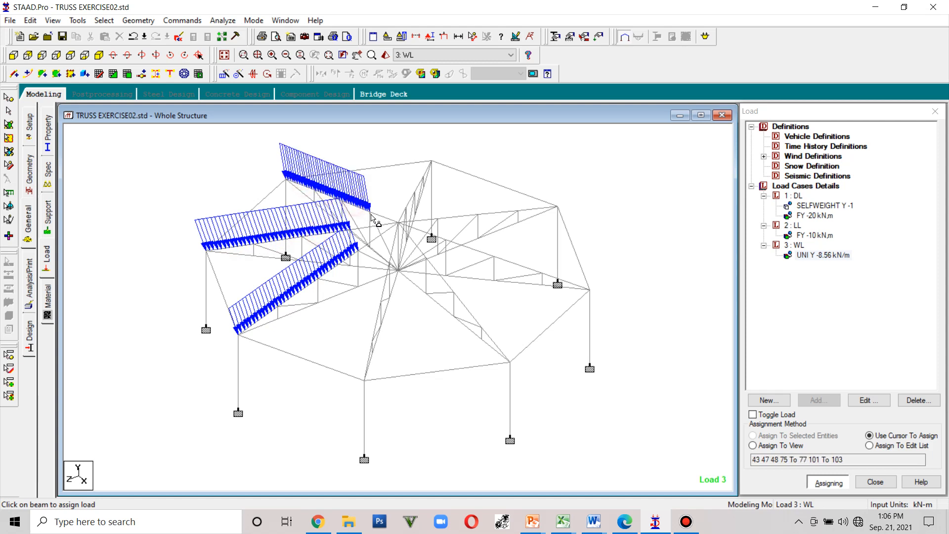
pyautogui.click(376, 214)
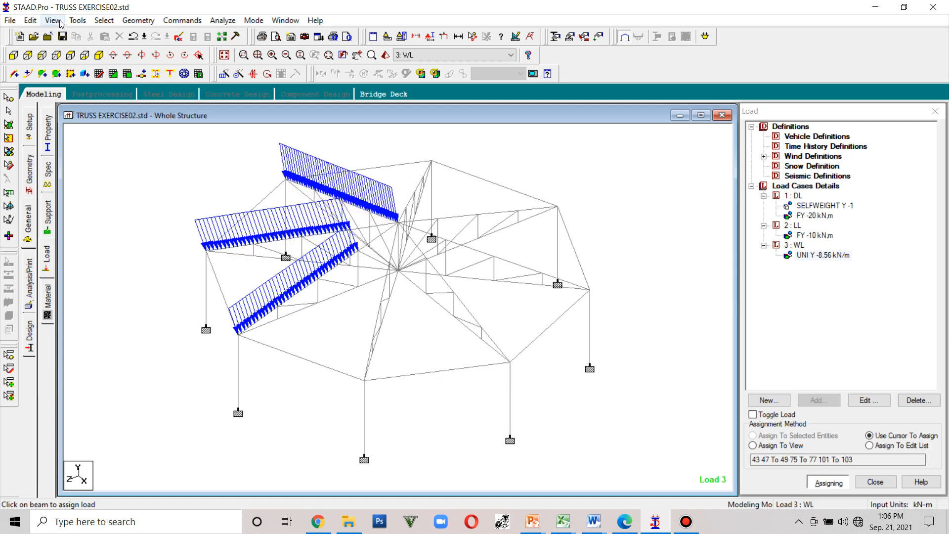
# - Assign the WL uniform load to all members of the _TOPCHORD group by selecting that group and assigning to the selected beams
pyautogui.click(78, 20)
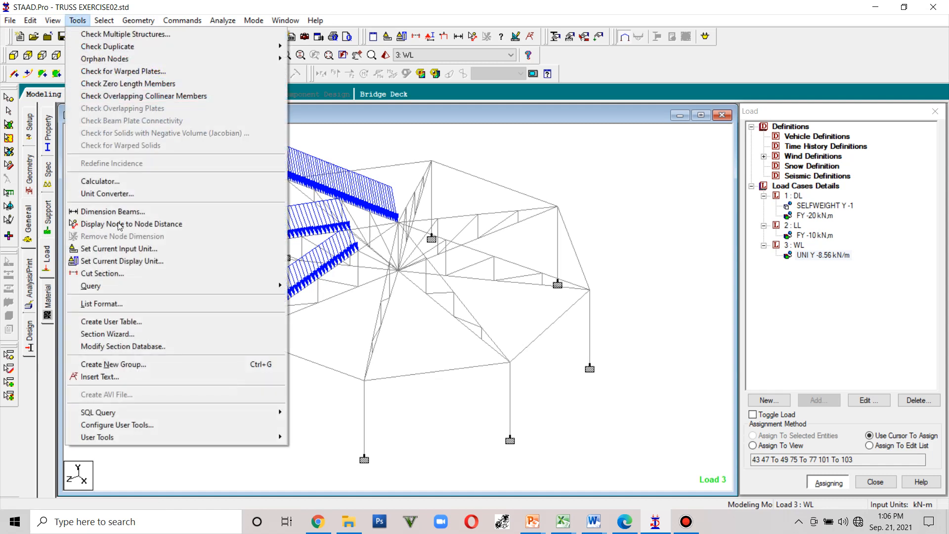
pyautogui.click(146, 364)
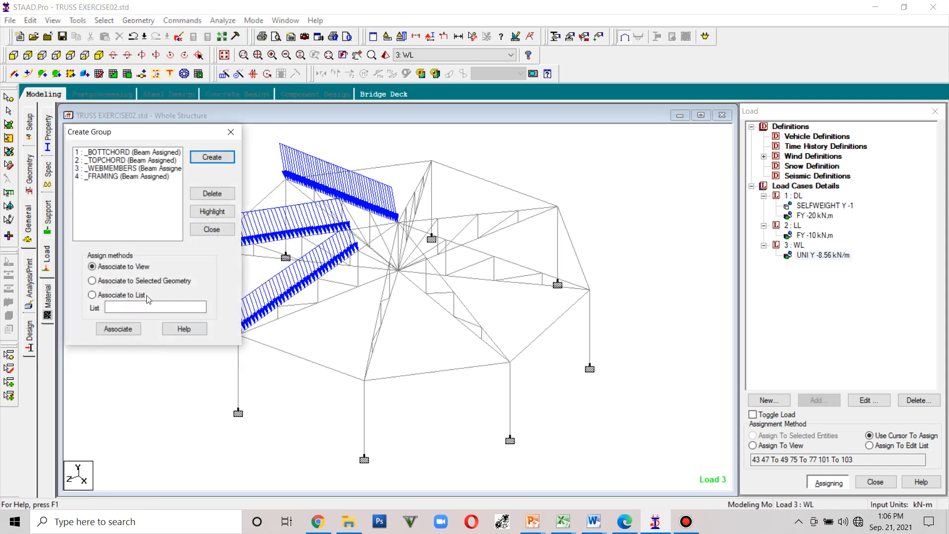
pyautogui.click(122, 161)
pyautogui.click(202, 213)
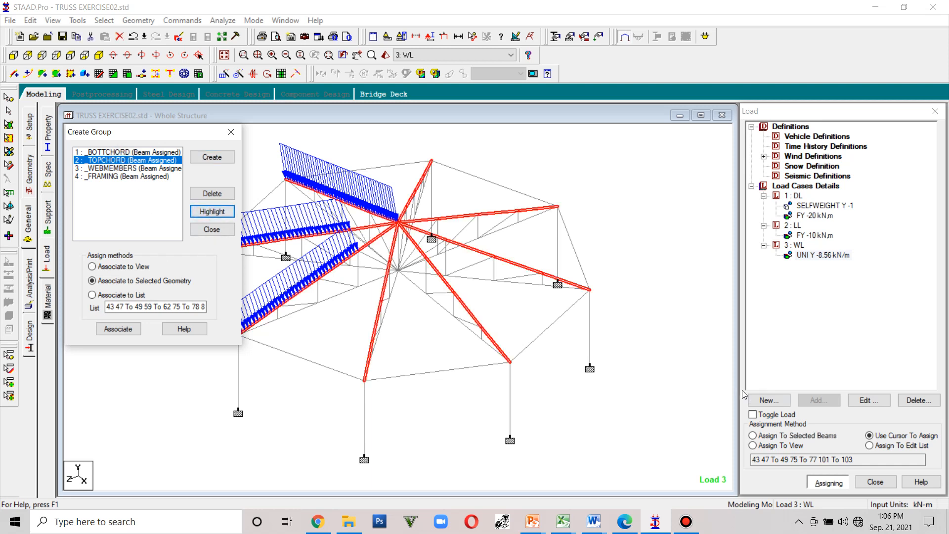
pyautogui.click(780, 435)
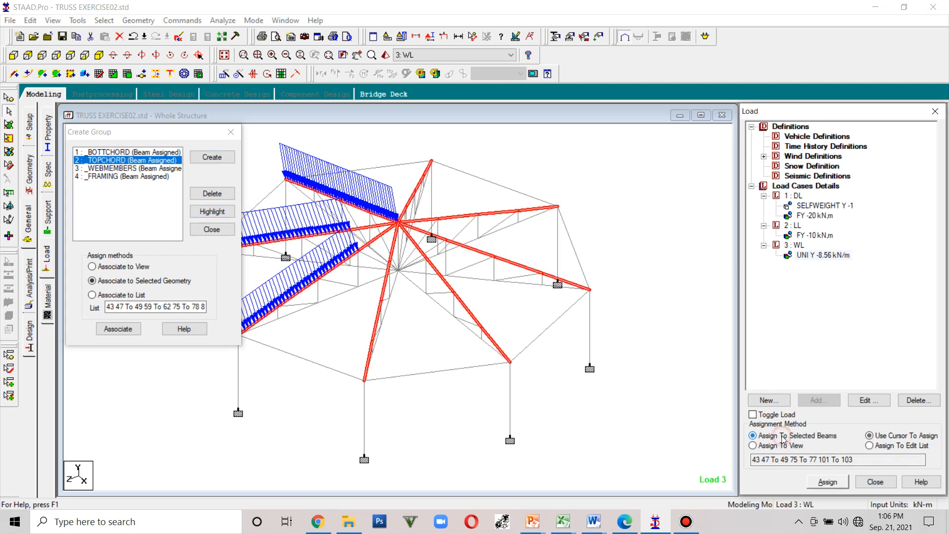
pyautogui.click(832, 482)
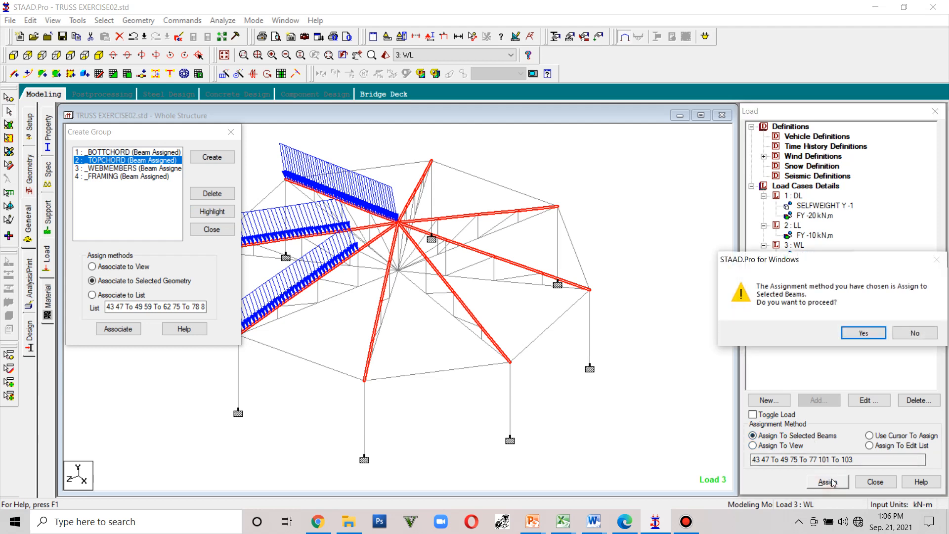
pyautogui.click(861, 334)
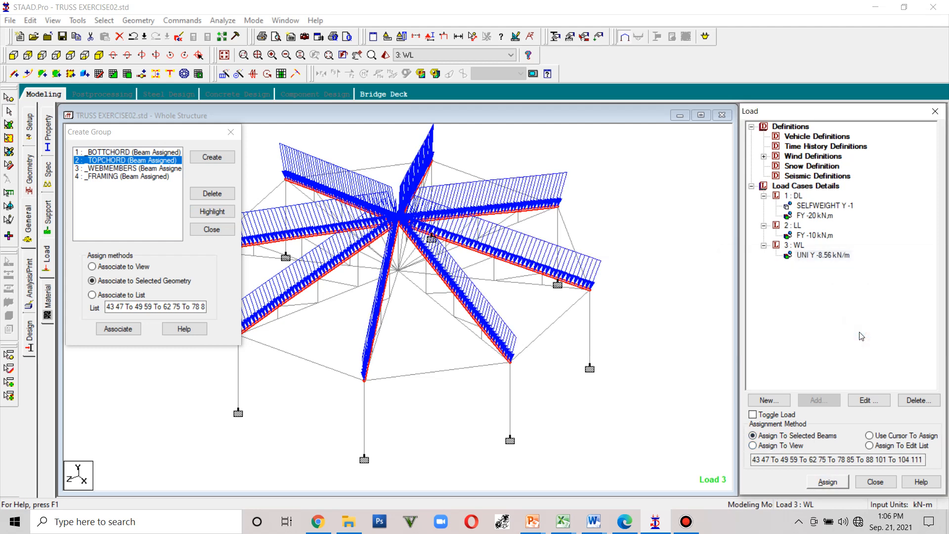
pyautogui.click(231, 132)
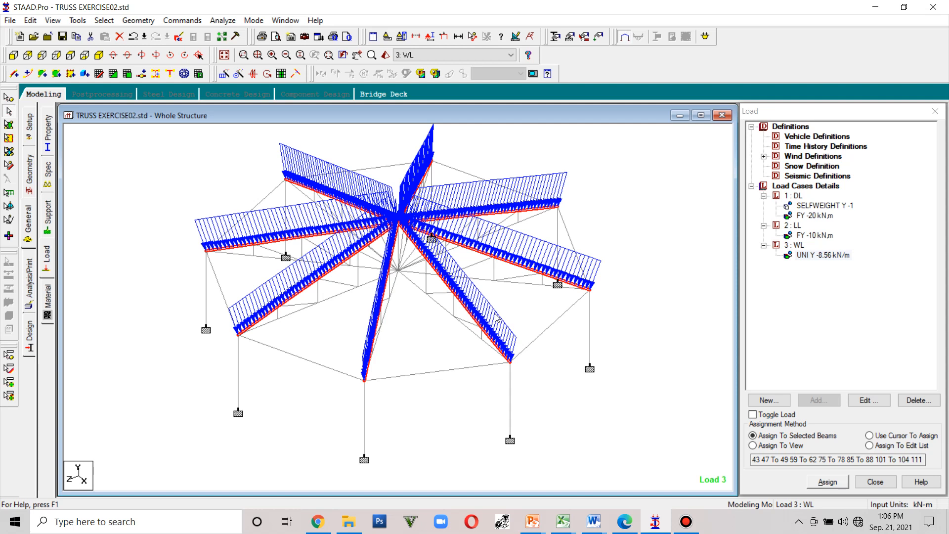
# - Inspect the WL loads on the top chords from several rotated and zoomed viewpoints
pyautogui.moveTo(512, 229); pyautogui.dragTo(510, 293, button='middle')
pyautogui.scroll(-3, 504, 286)
pyautogui.moveTo(480, 340); pyautogui.dragTo(483, 265, button='middle')
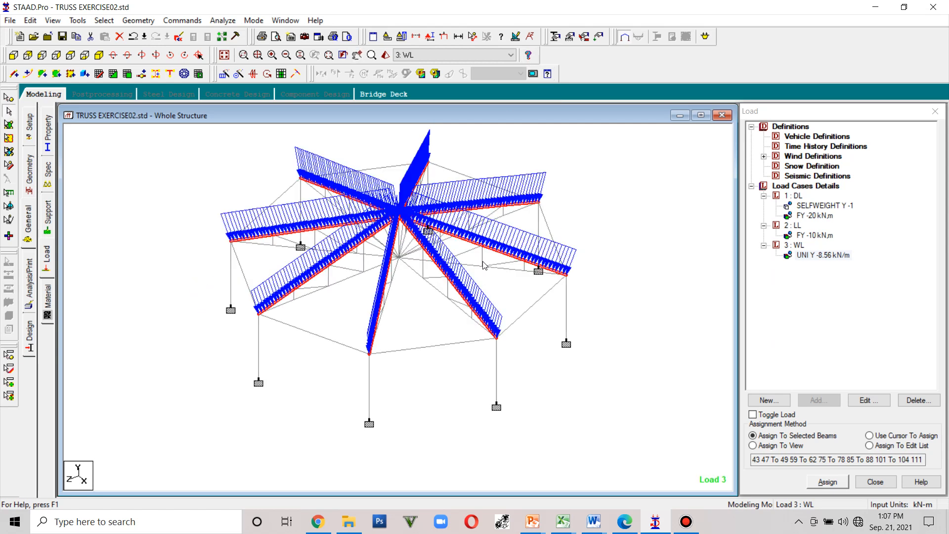
pyautogui.scroll(-2, 483, 266)
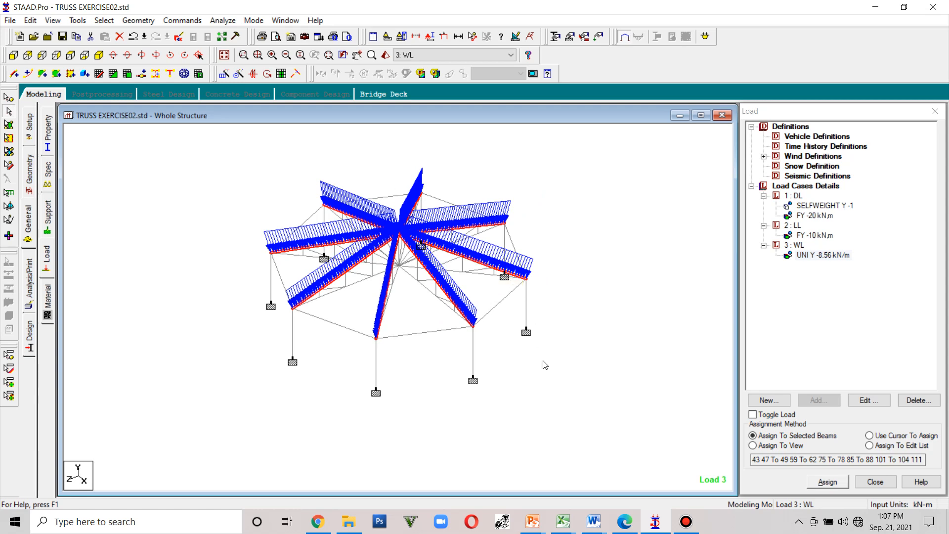
pyautogui.press('Left')
pyautogui.press('Left')
pyautogui.press('Left')
pyautogui.press('Left')
pyautogui.press('Left')
pyautogui.press('Left')
pyautogui.press('Left')
pyautogui.press('Left')
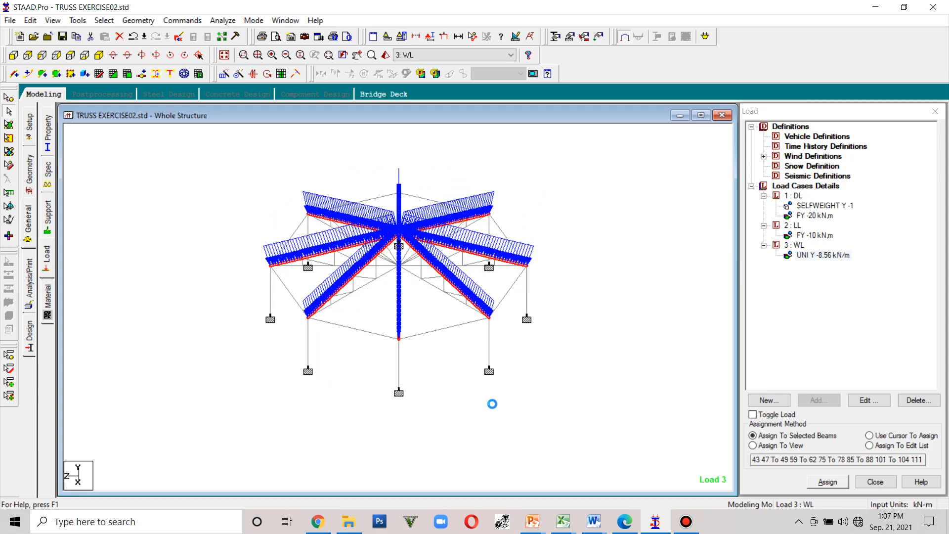
pyautogui.press('Left')
pyautogui.press('Left')
pyautogui.press('Left')
pyautogui.press('Left')
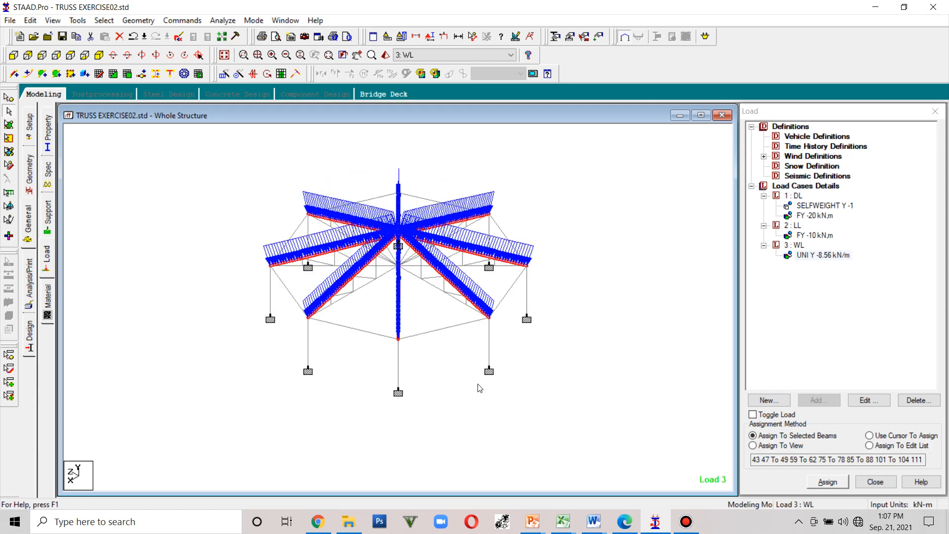
pyautogui.press('Left')
pyautogui.press('Left')
pyautogui.press('Left')
pyautogui.press('Left')
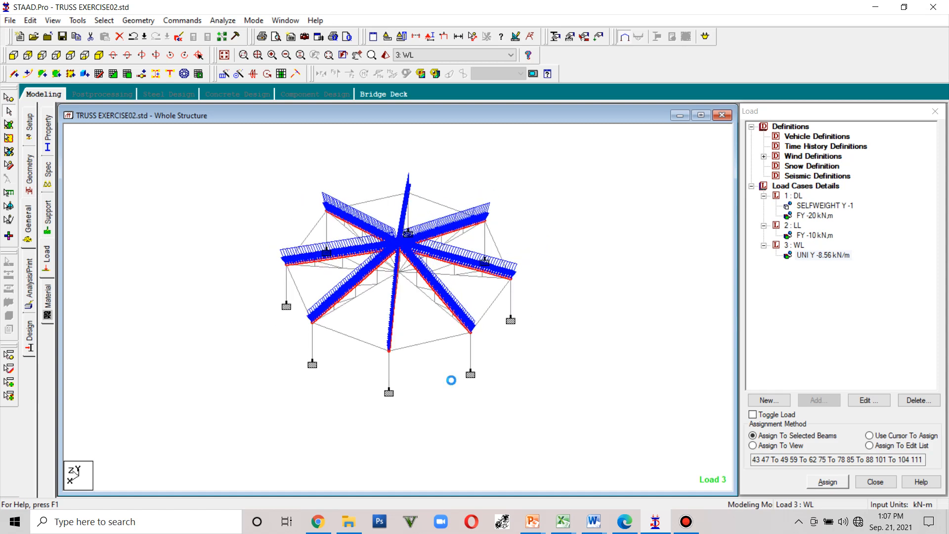